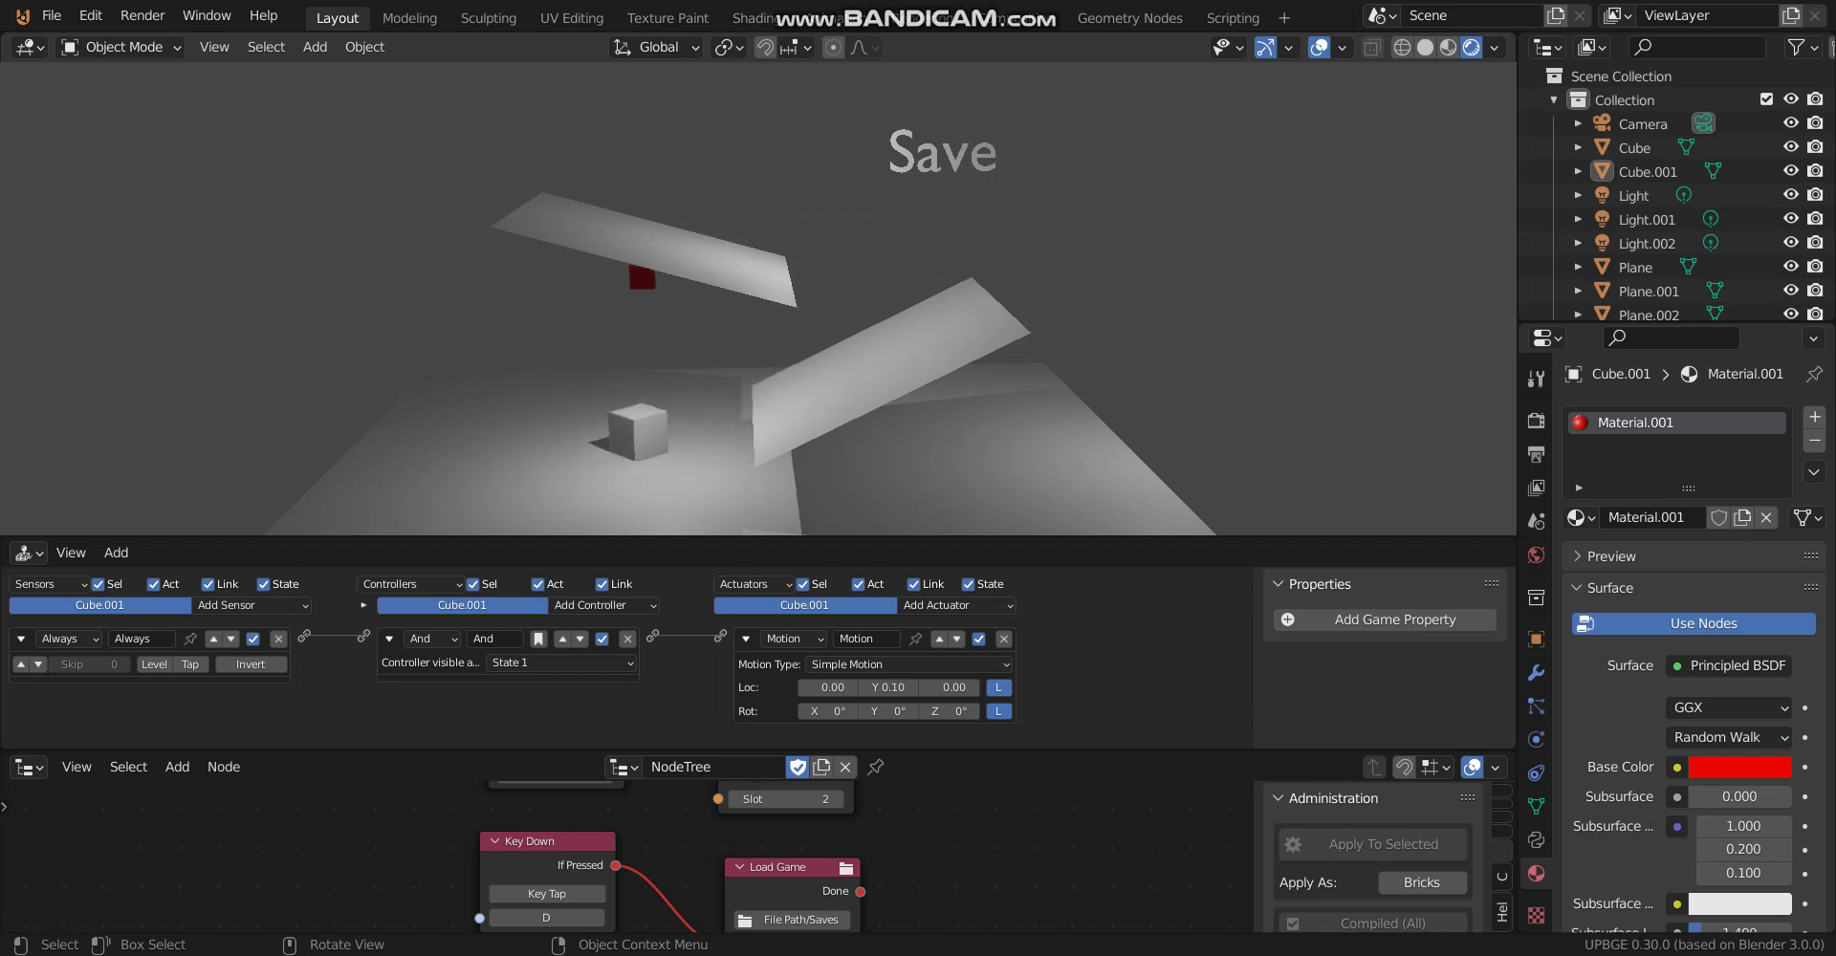
Test the running game by saving once and loading the saved state several times, ending the game after the last load
key(d)
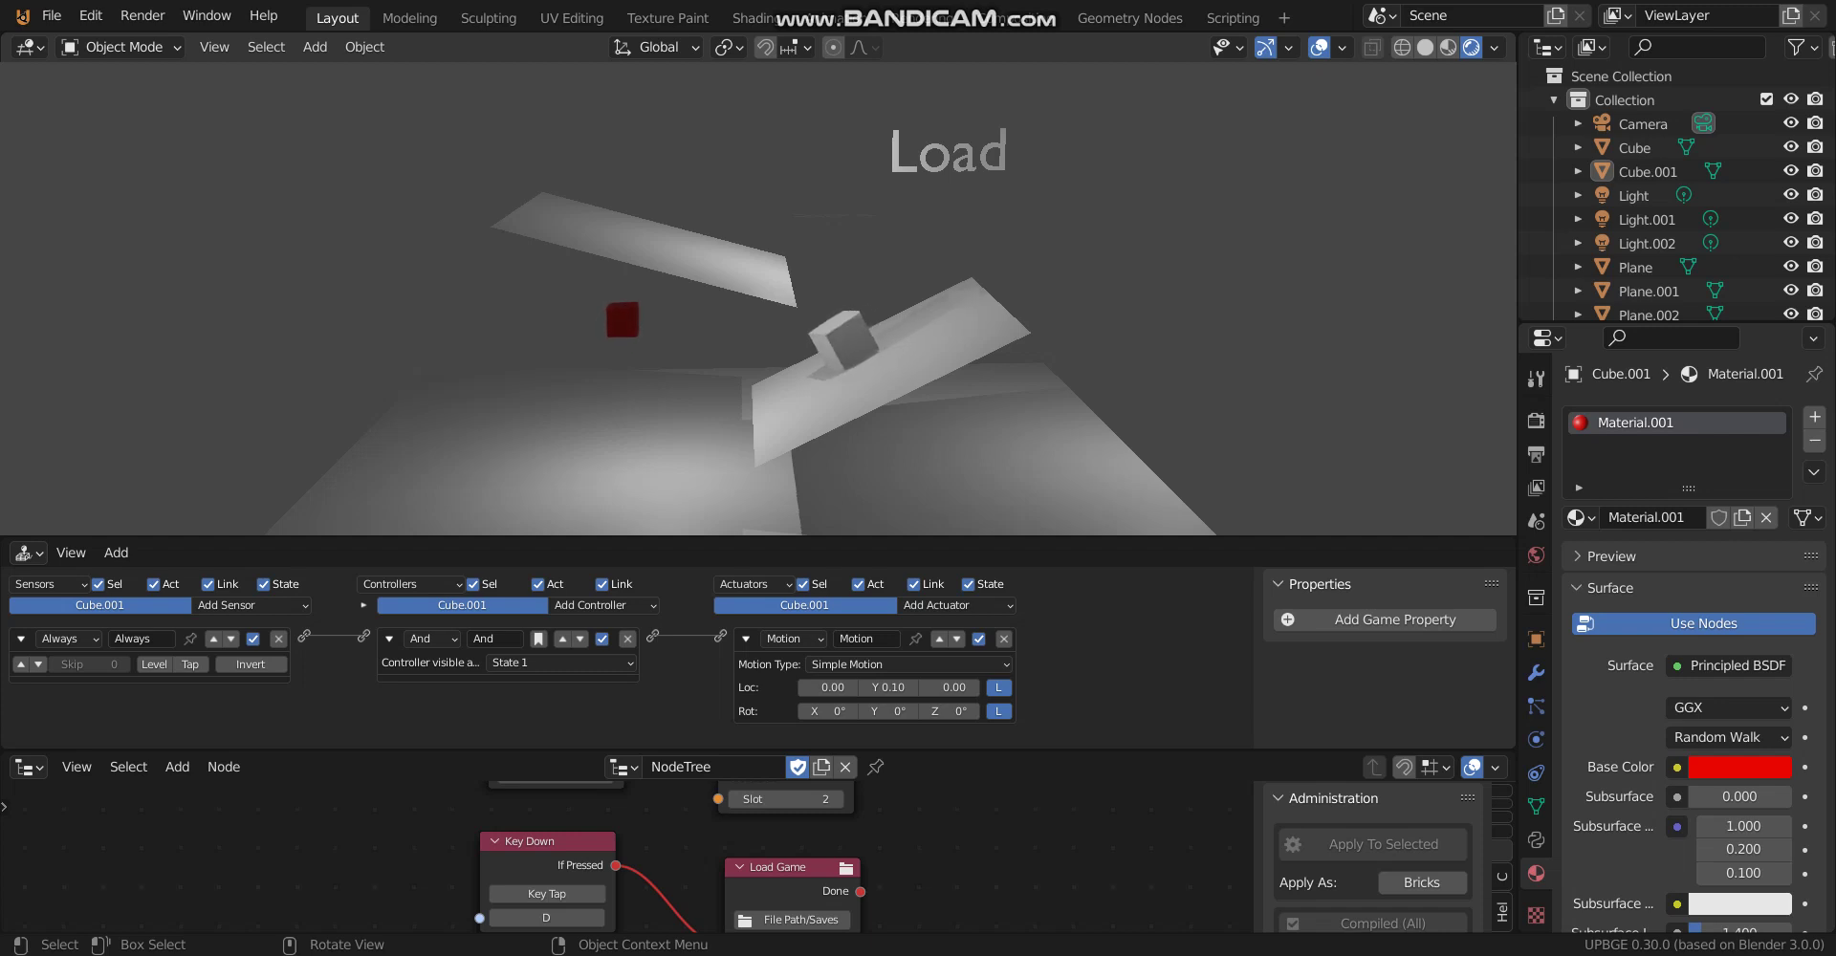
key(s)
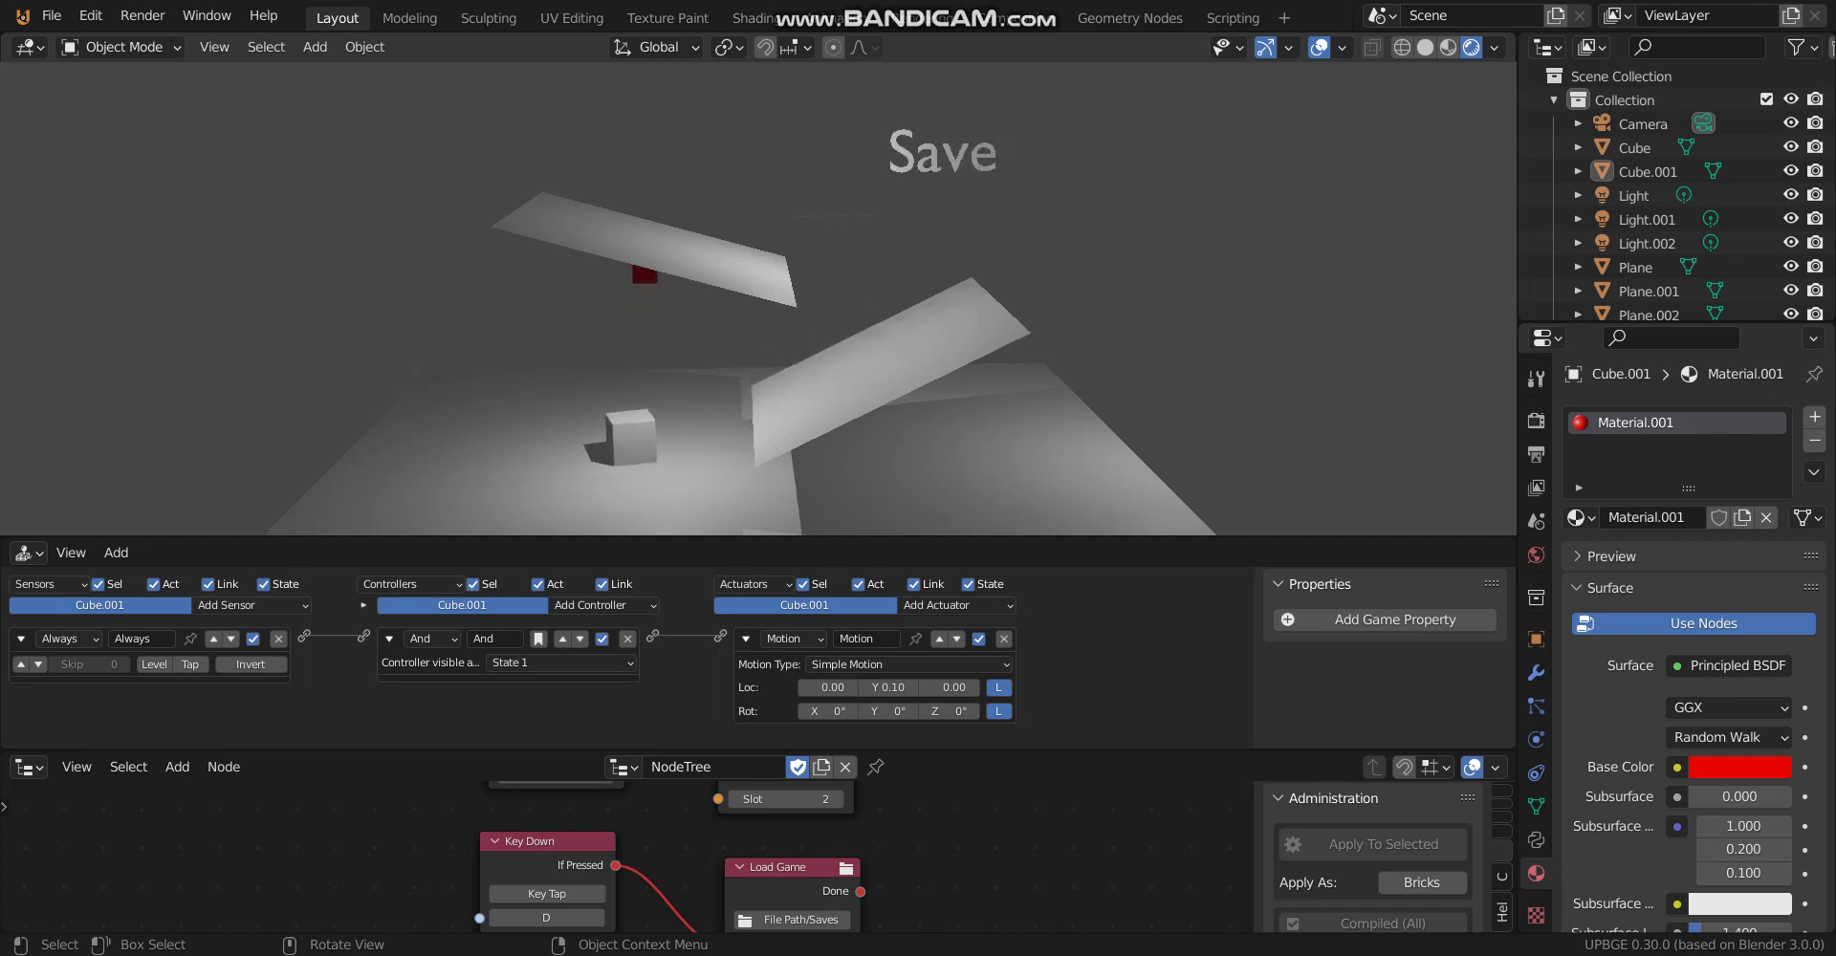
key(d)
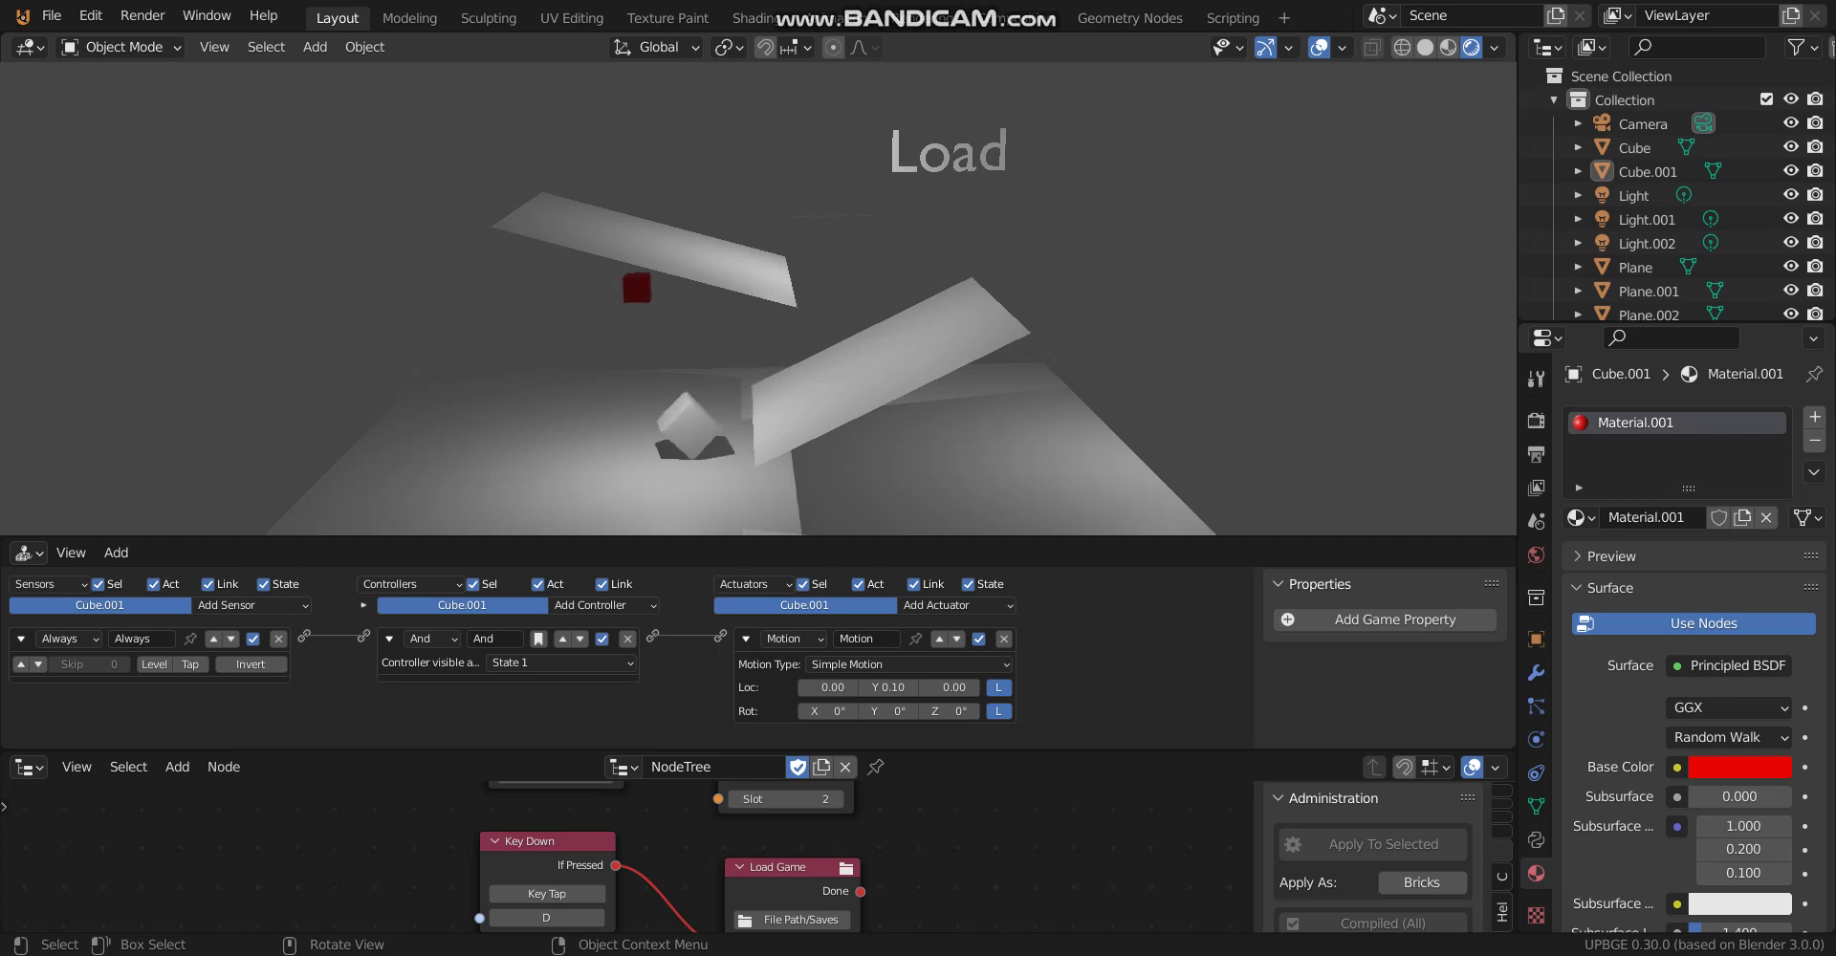
key(d)
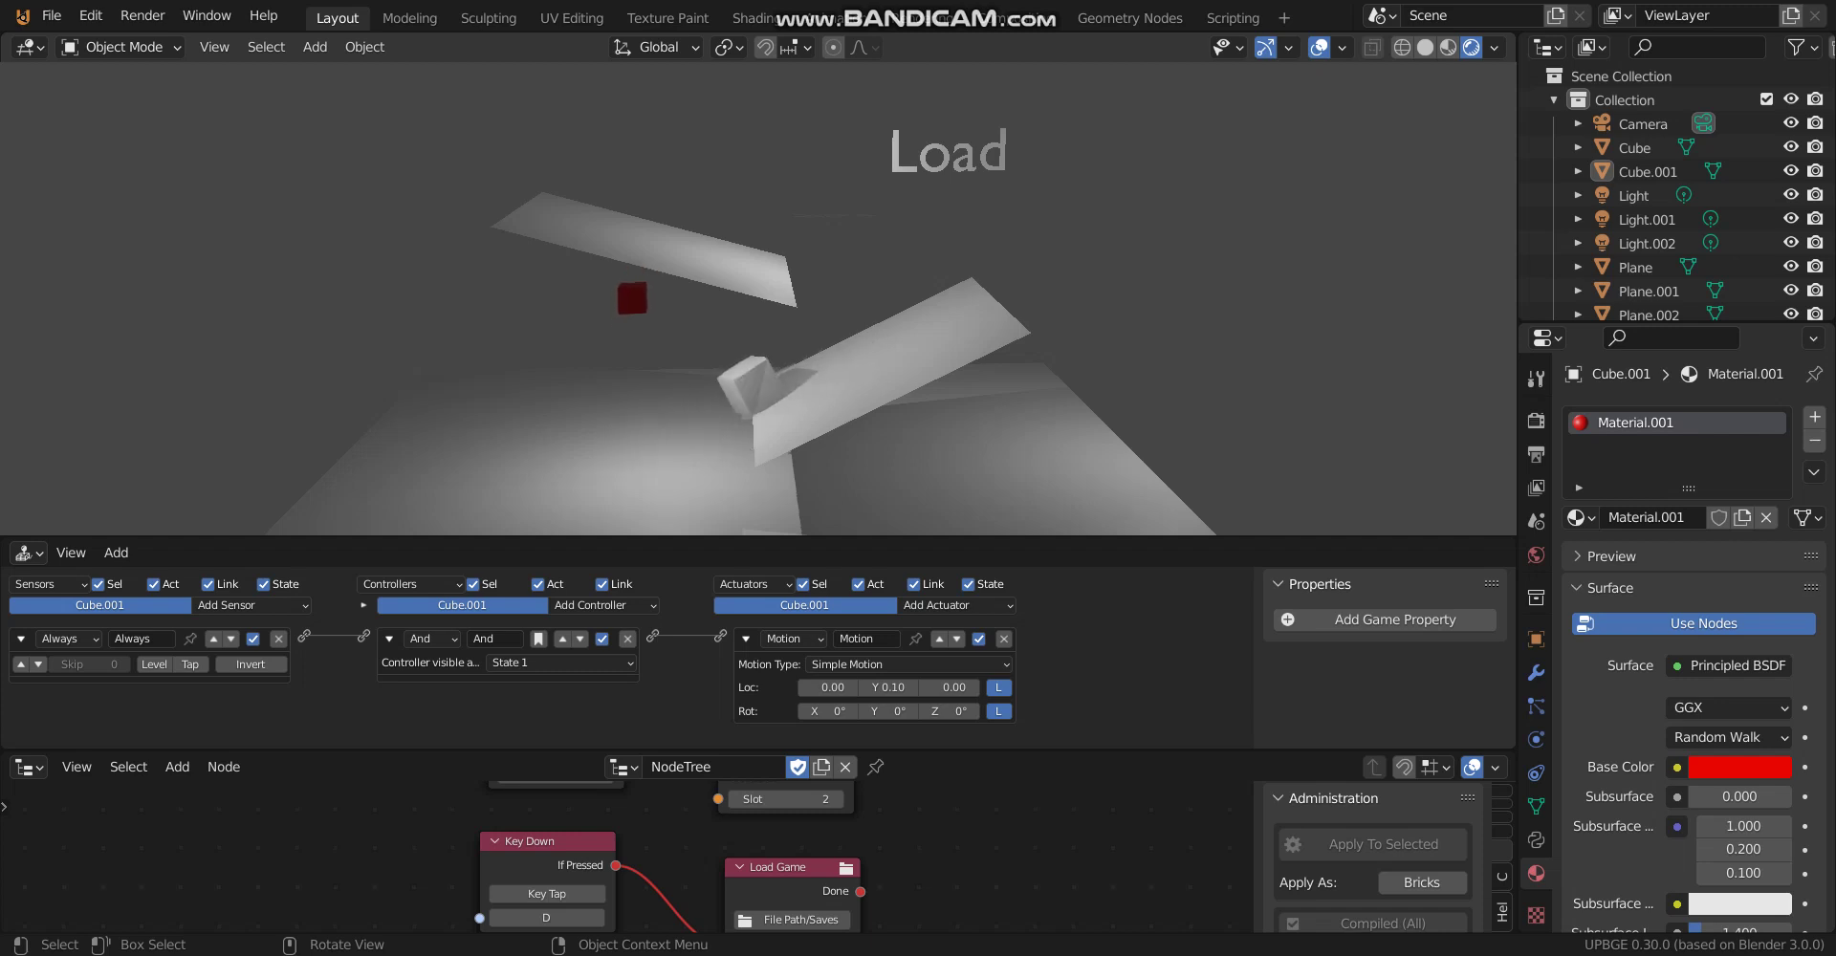
key(d)
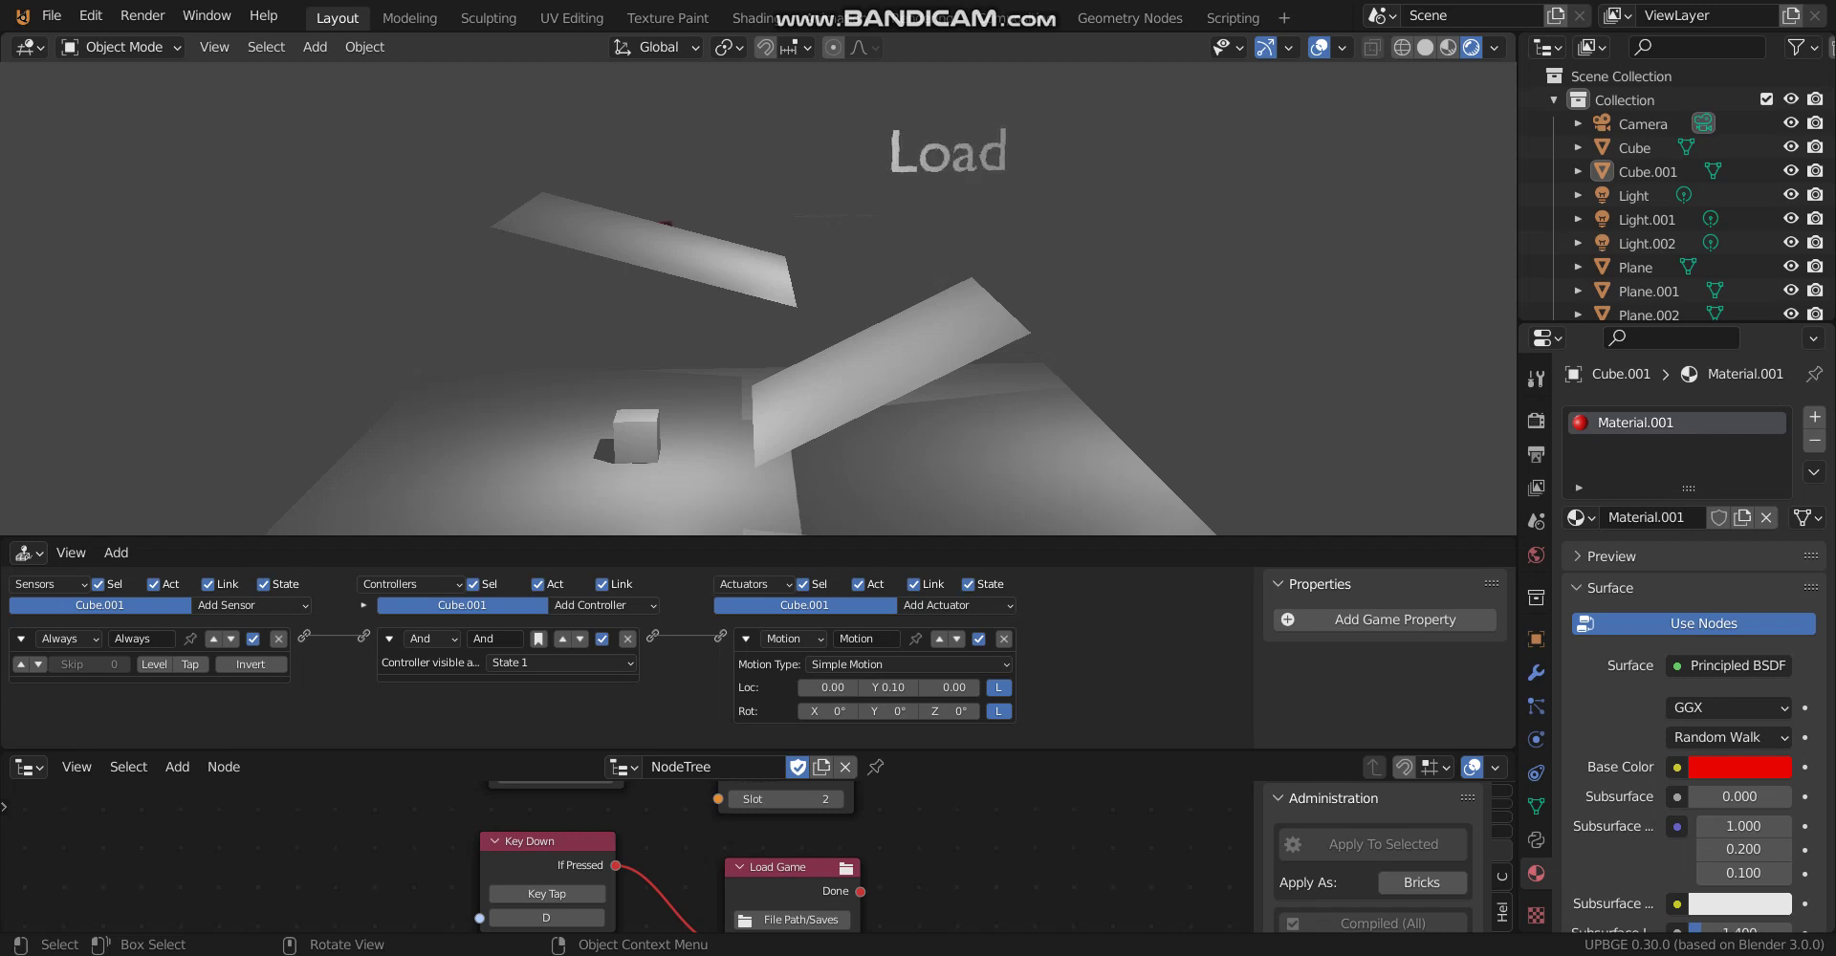
key(Escape)
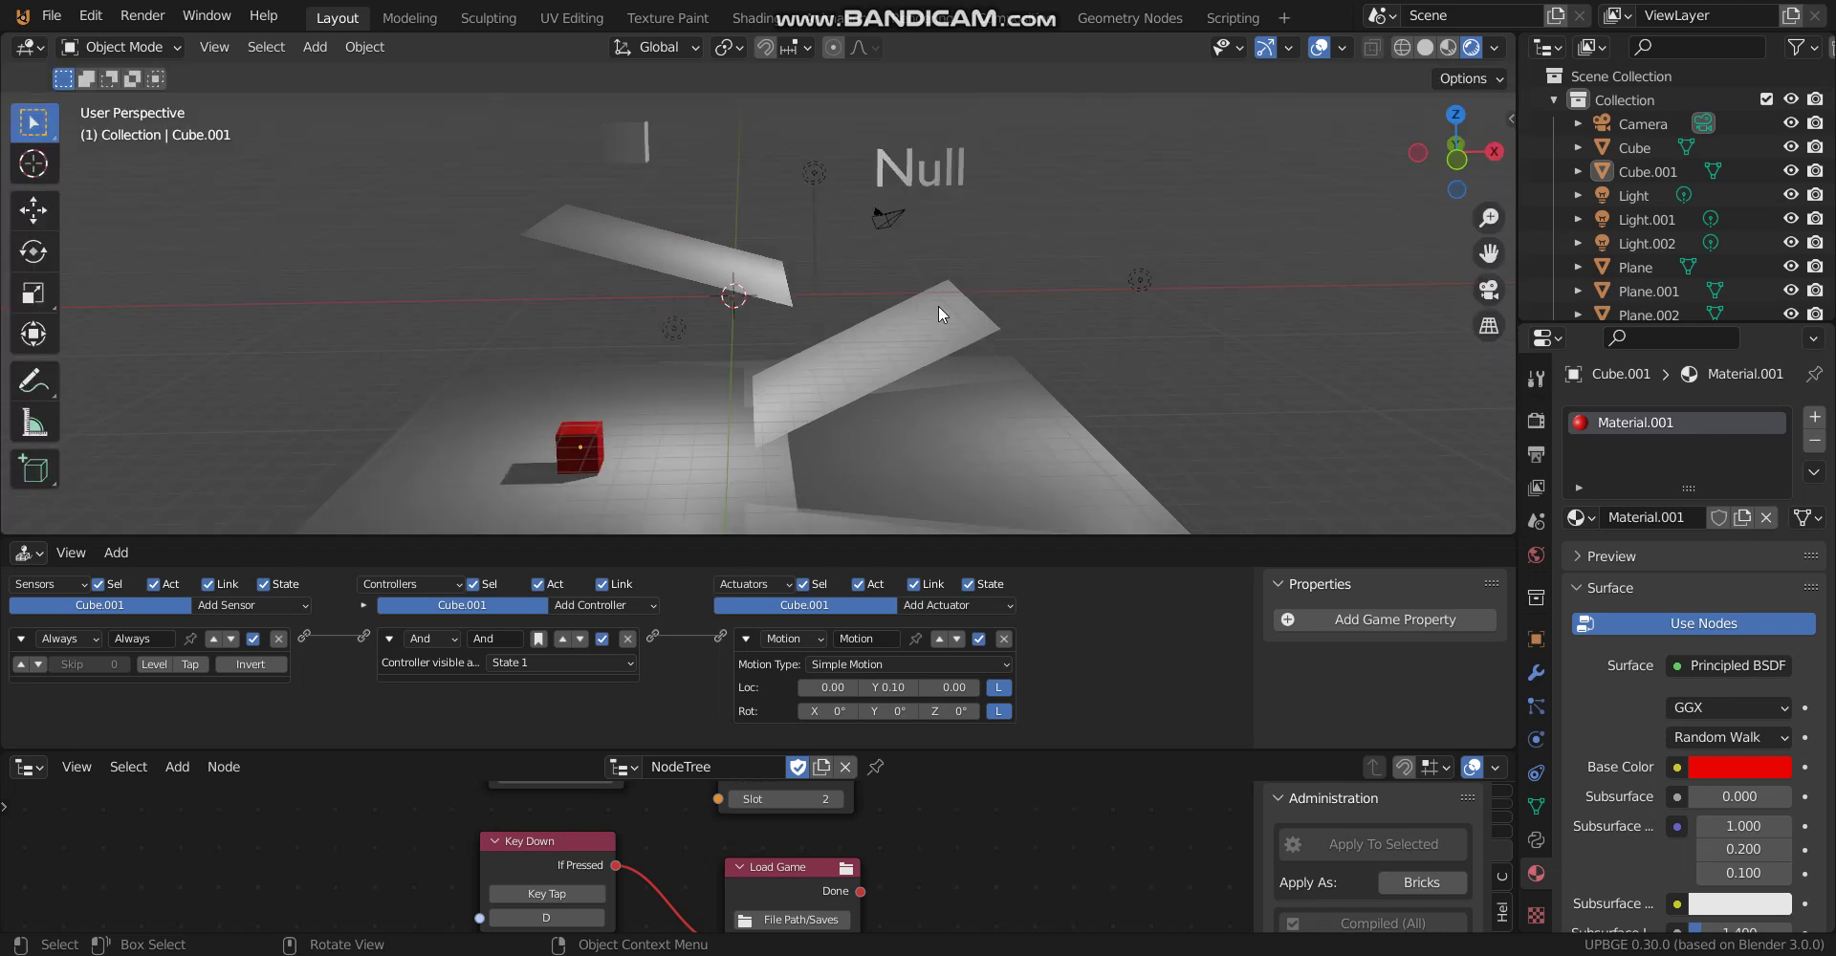
Select the white falling cube, run the game again, and test saving and loading at different moments of its fall before ending the game
click(646, 158)
mouse_move(744, 335)
middle_down()
mouse_move(773, 339)
mouse_move(708, 337)
middle_up()
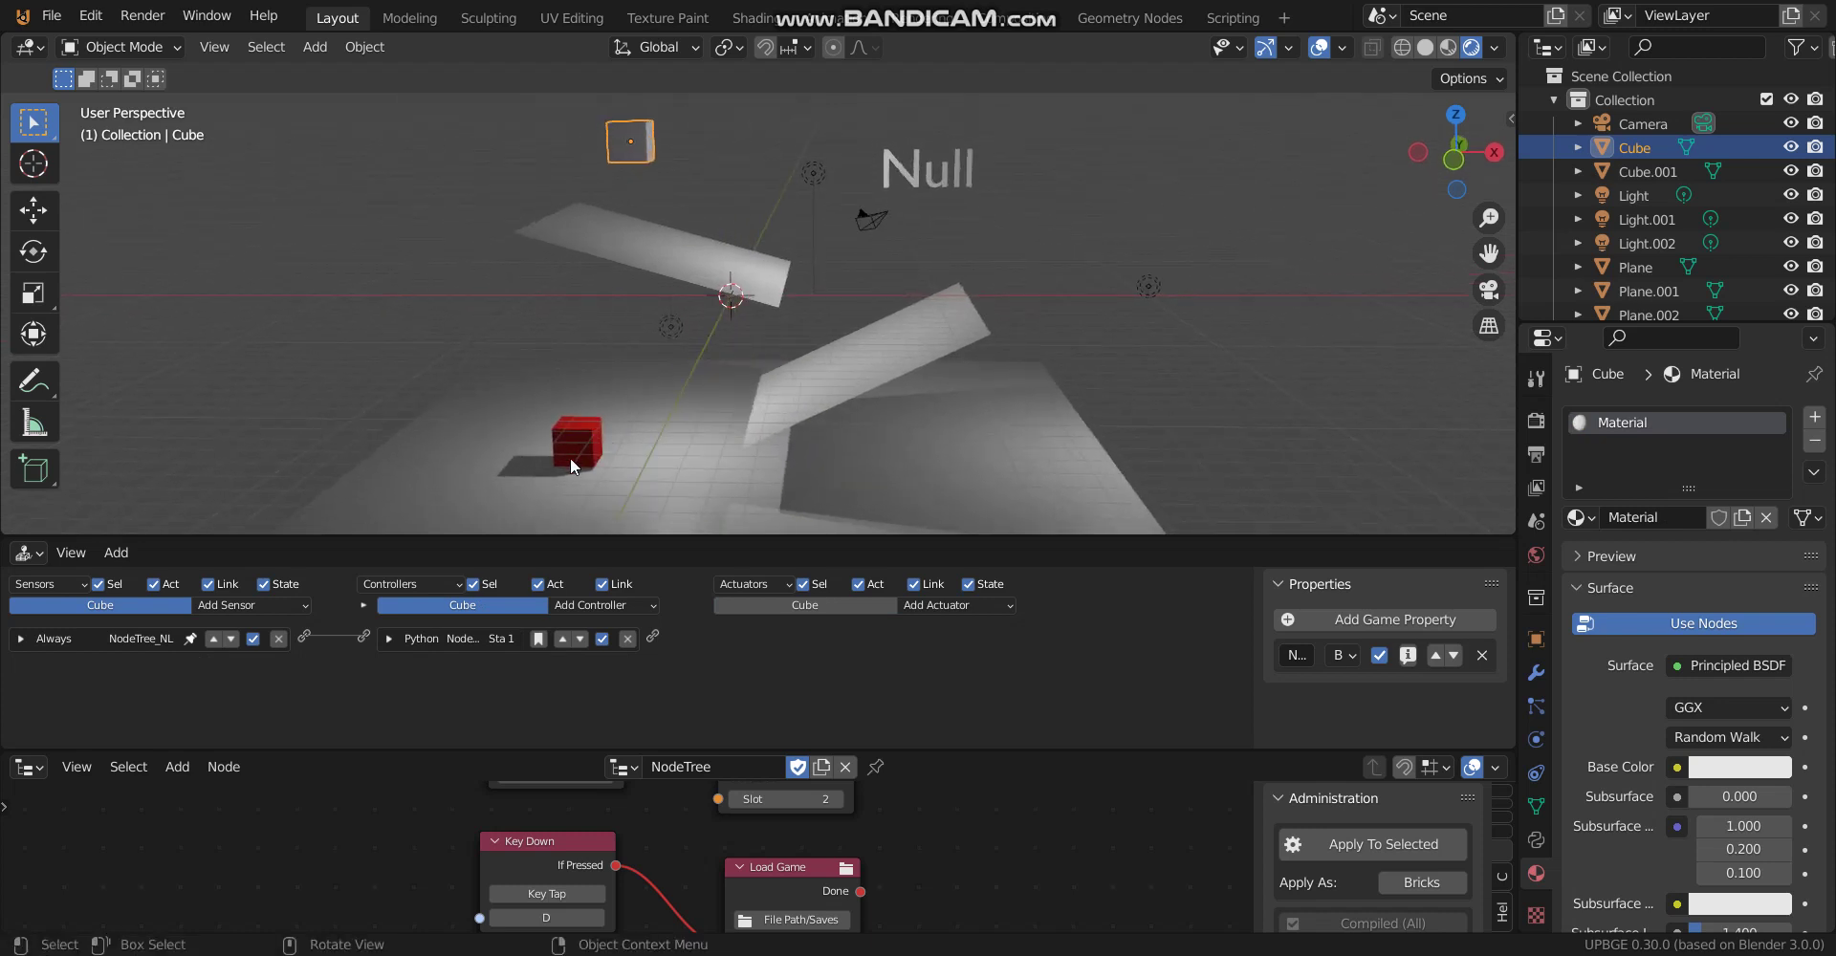
key(p)
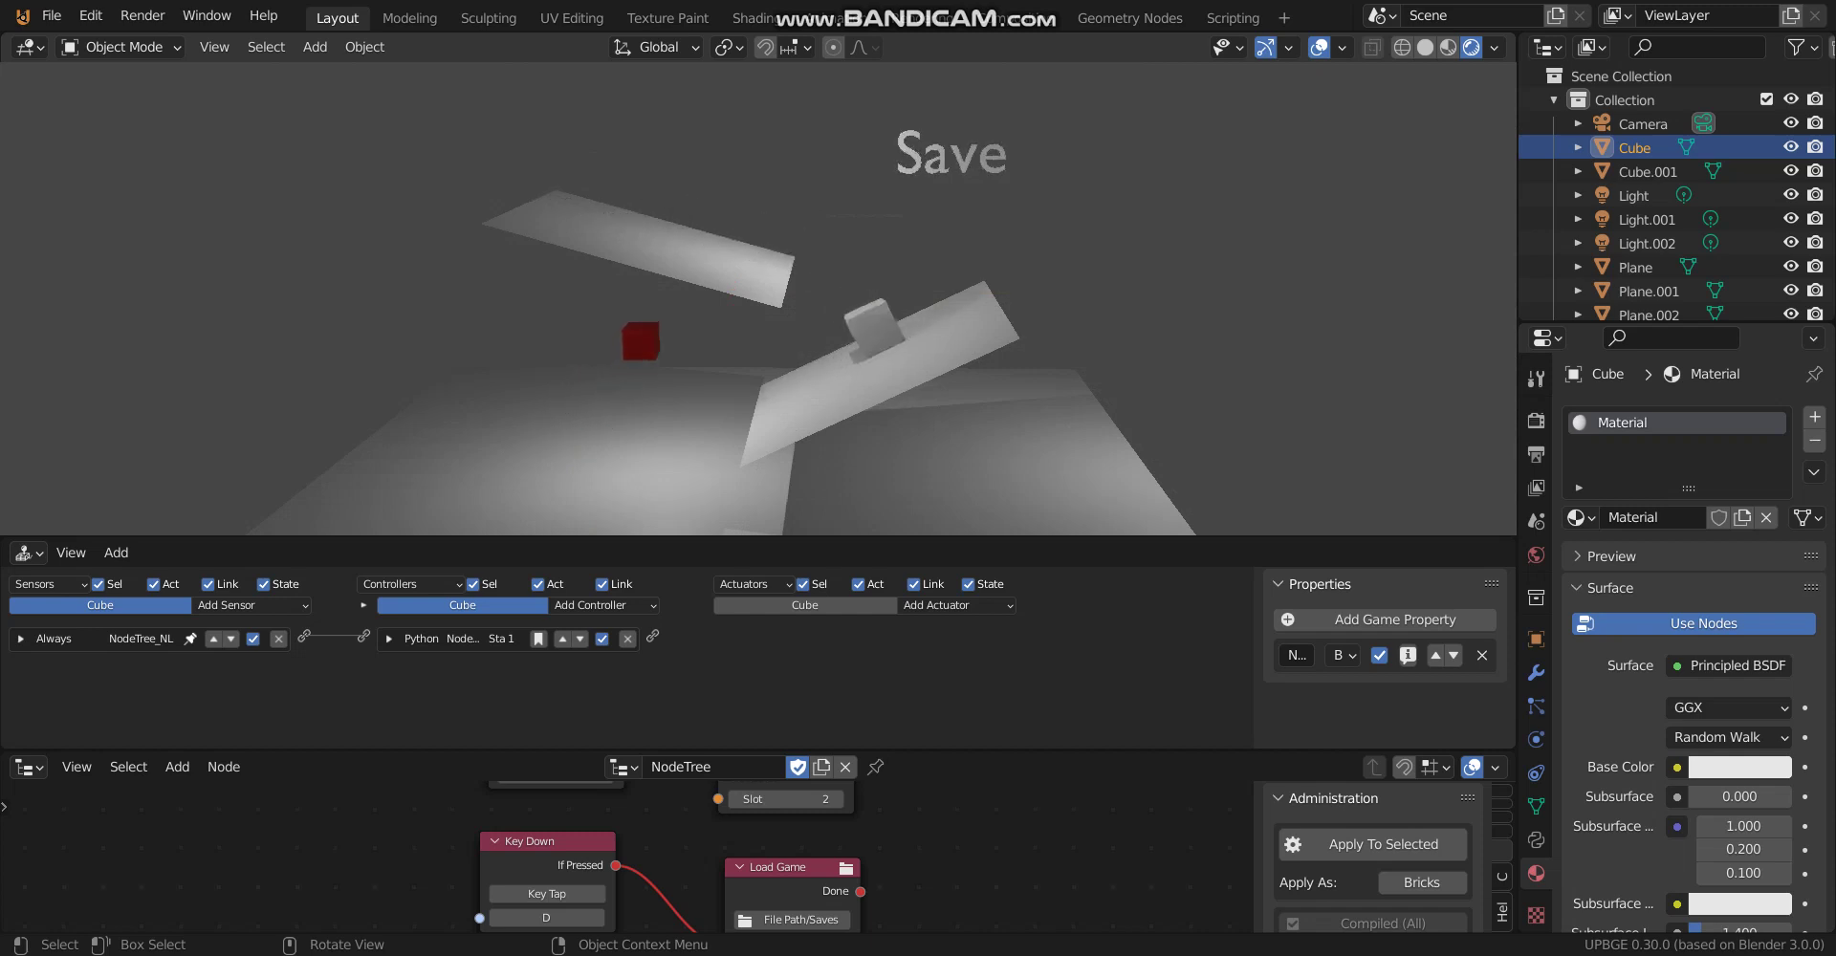
key(d)
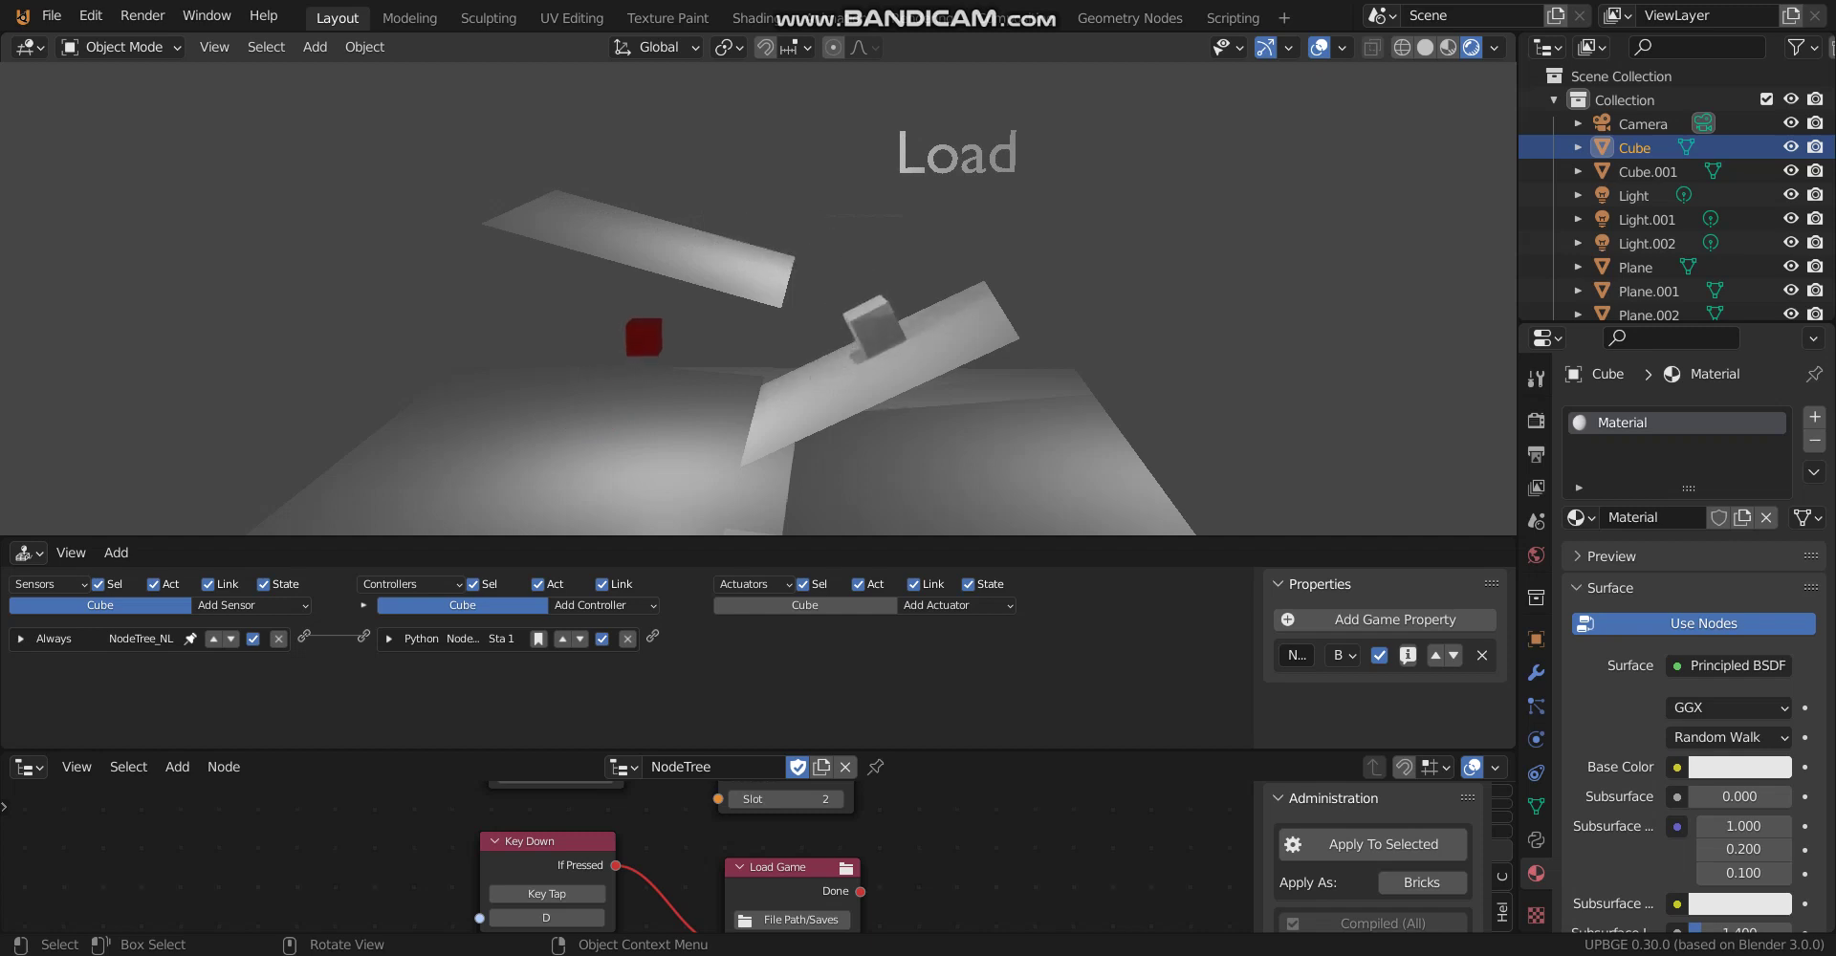
key(d)
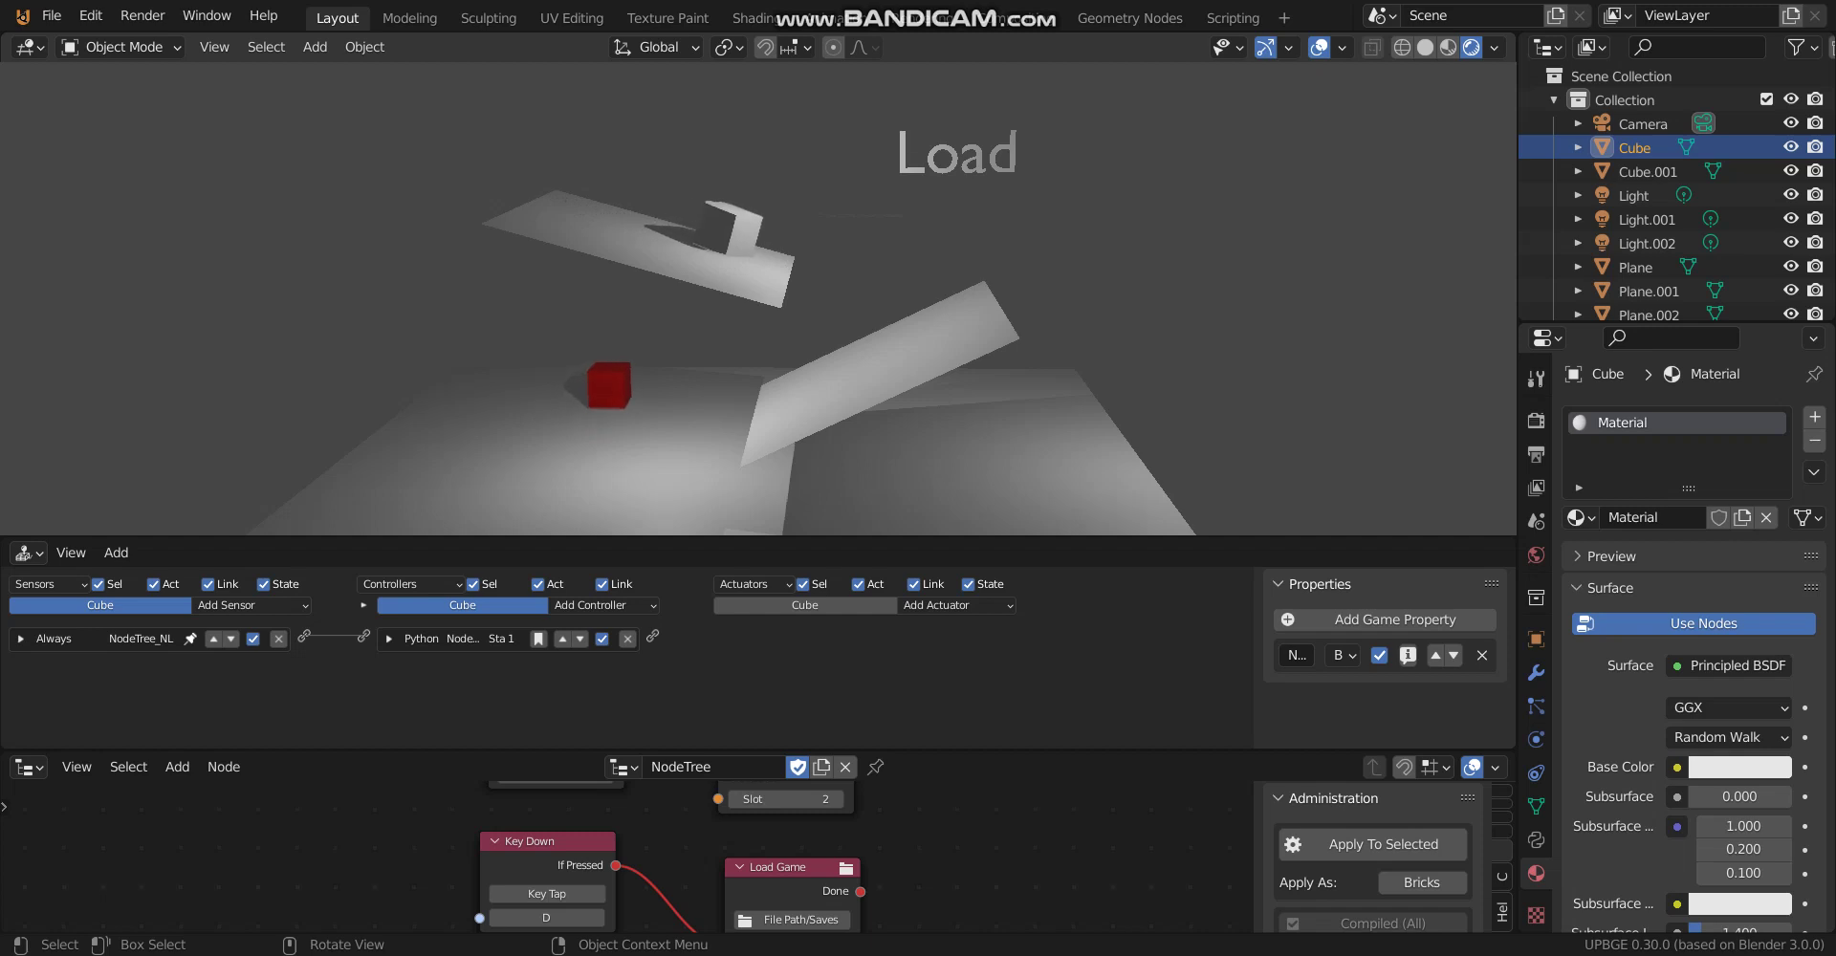
key(s)
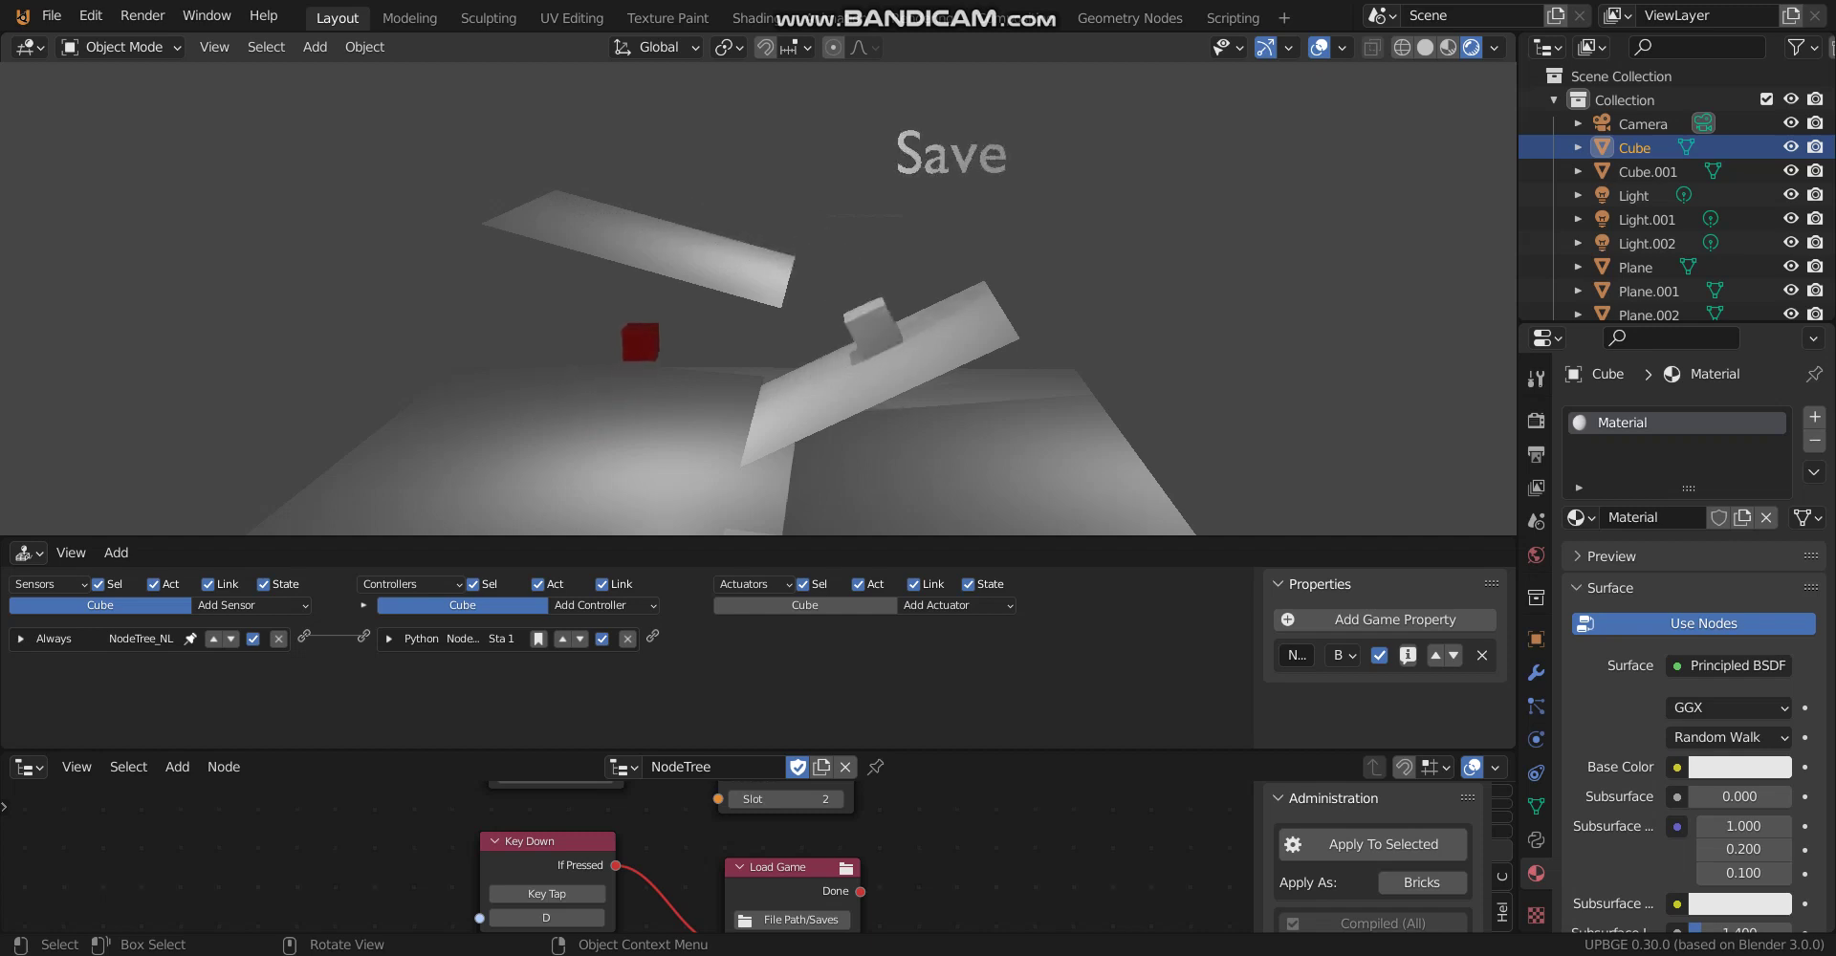
key(d)
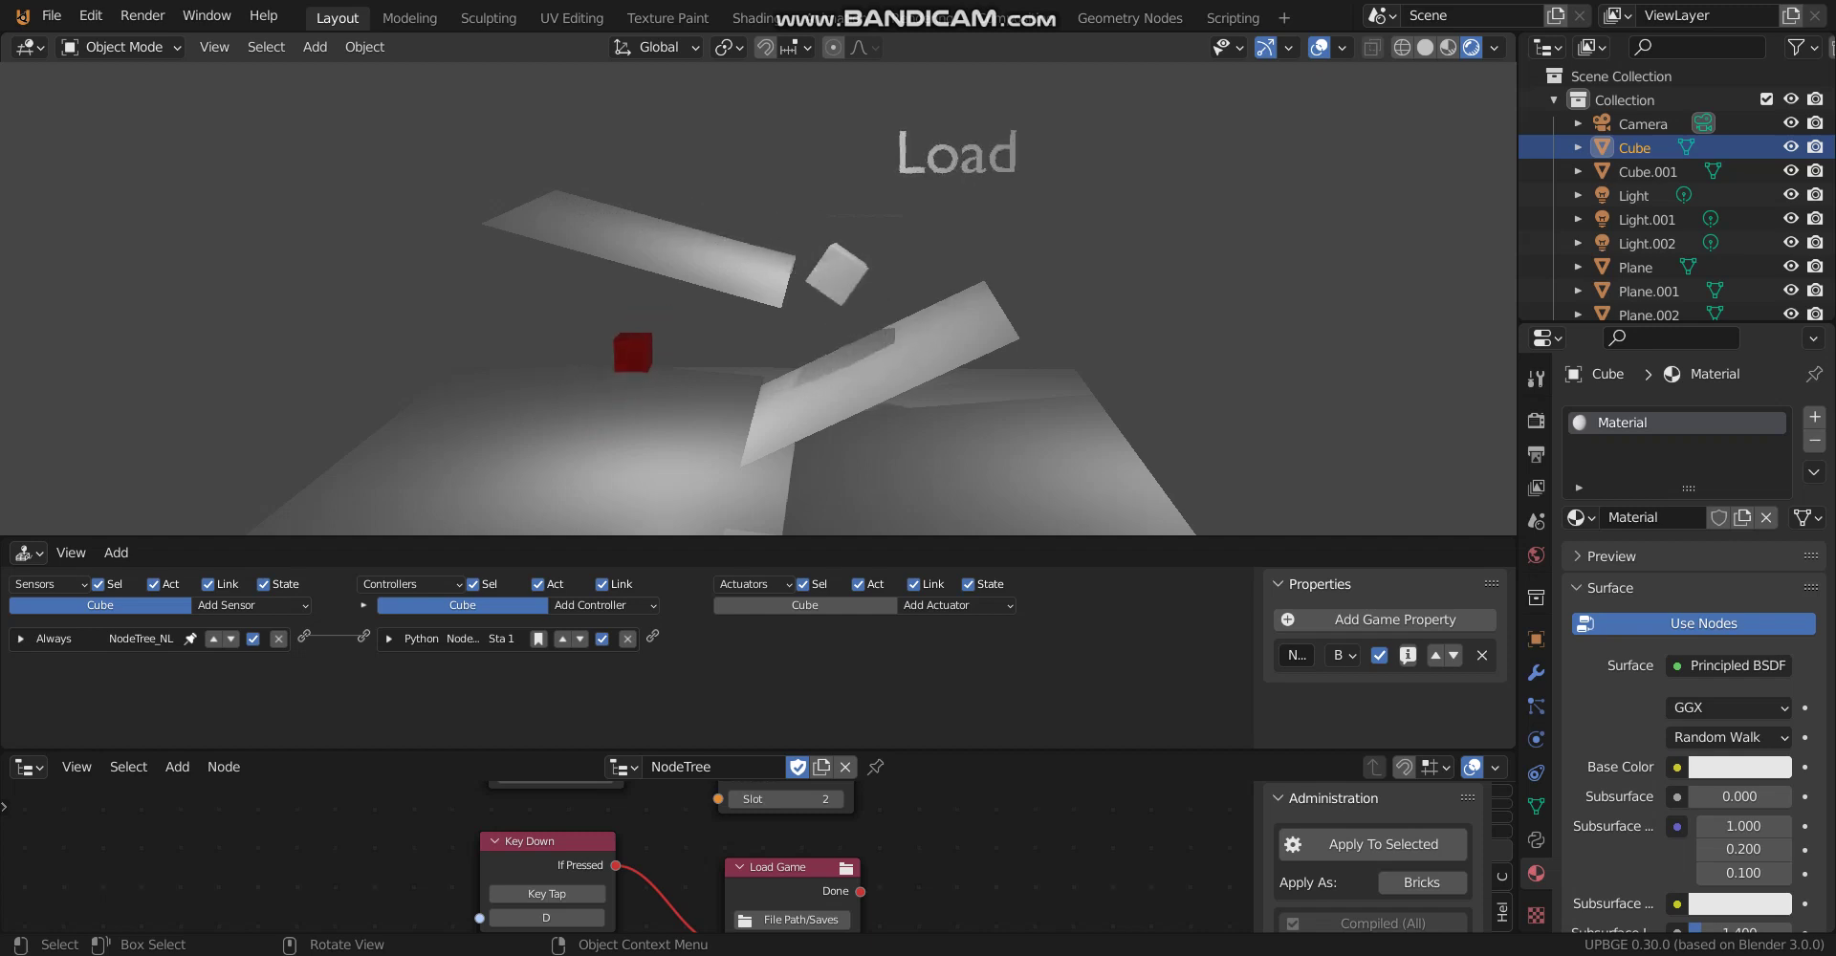
key(d)
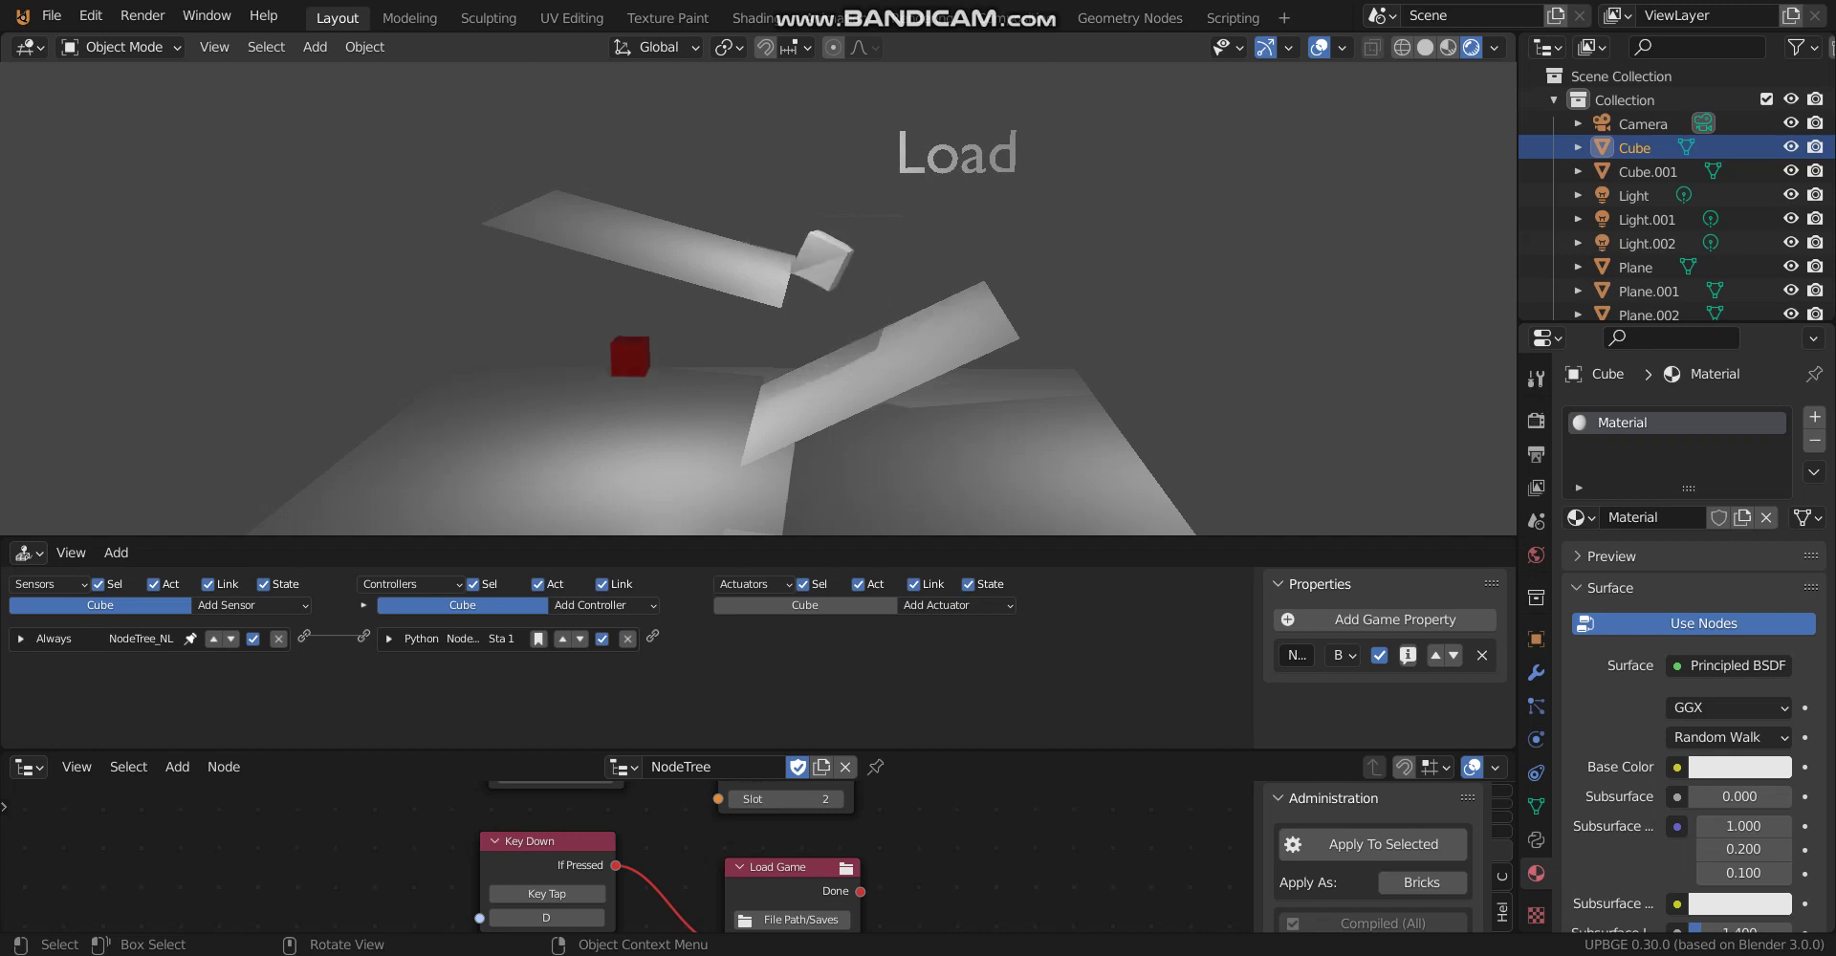
key(d)
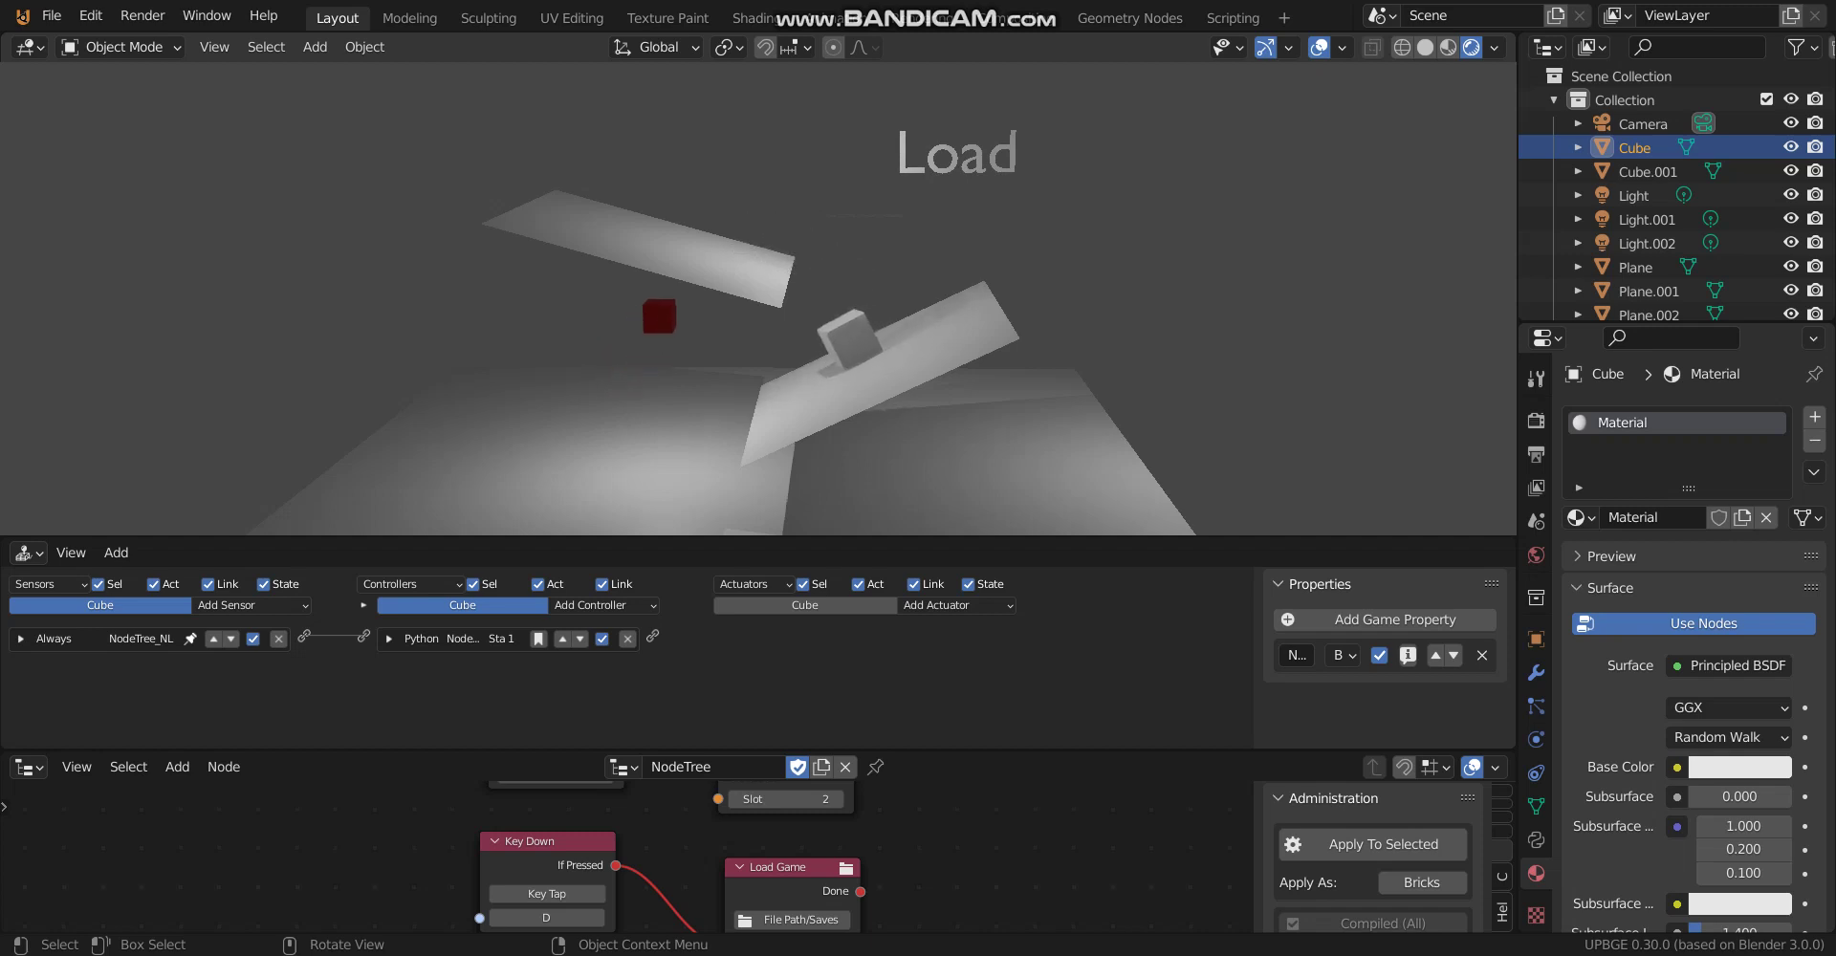
key(s)
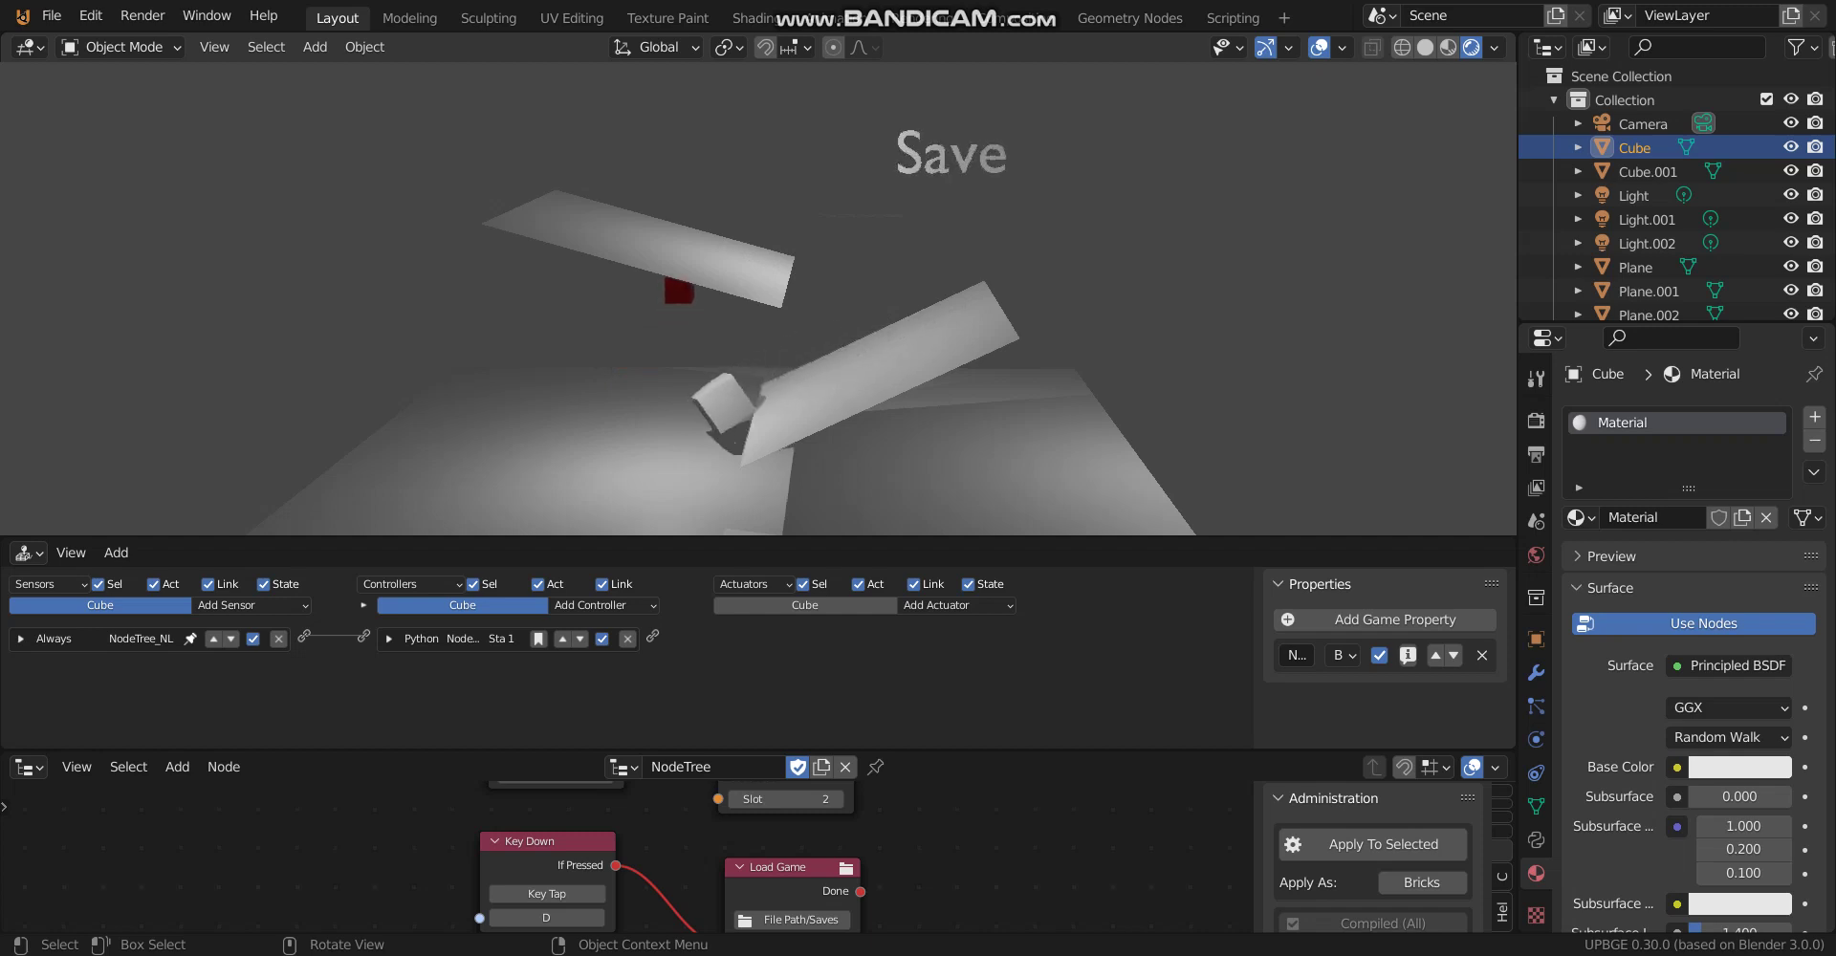
key(d)
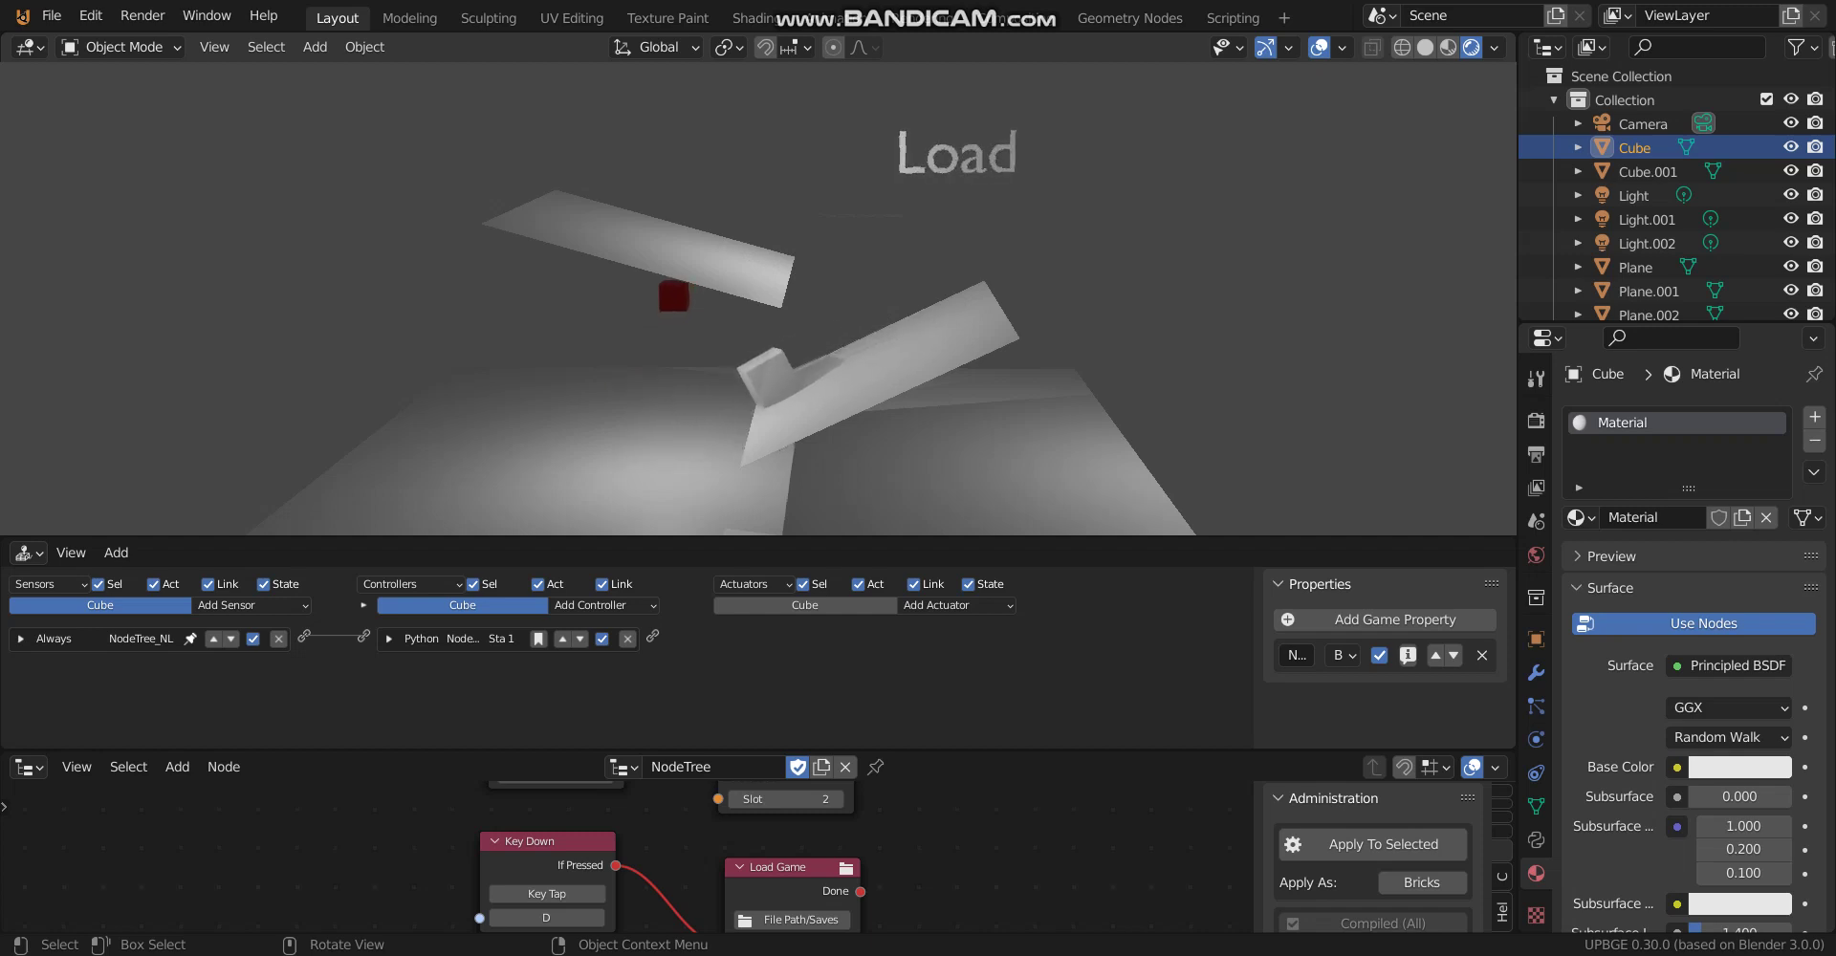
key(d)
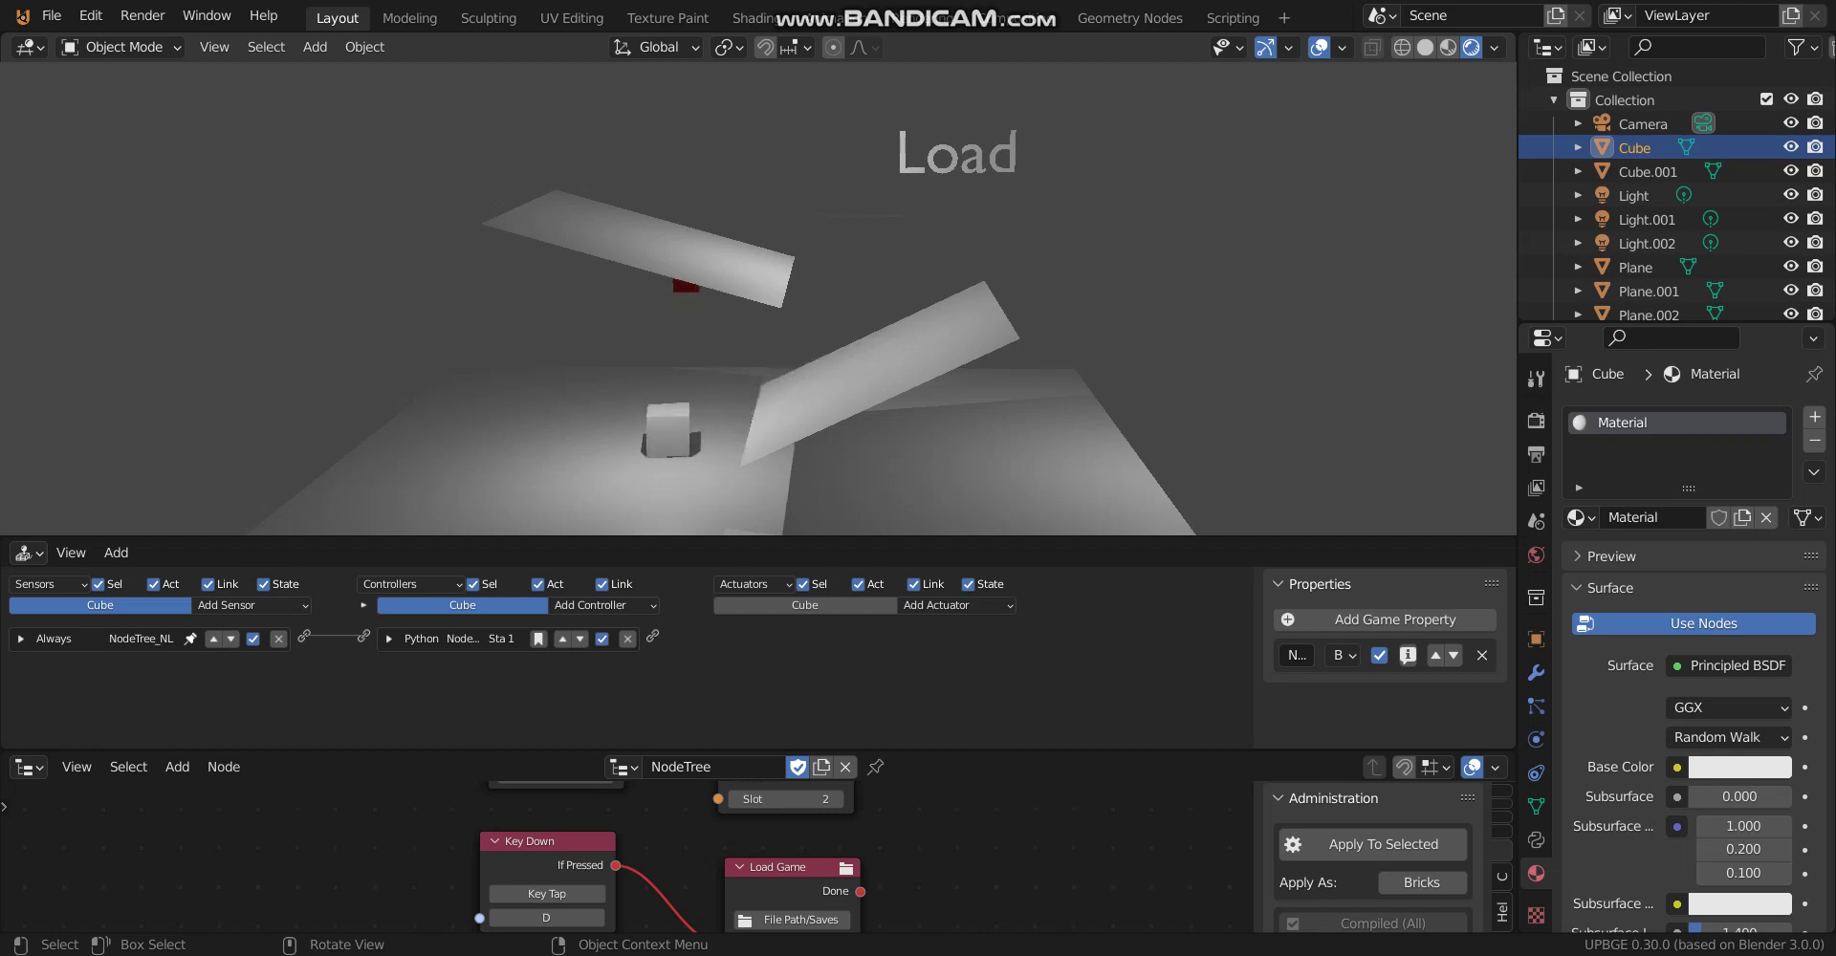
key(d)
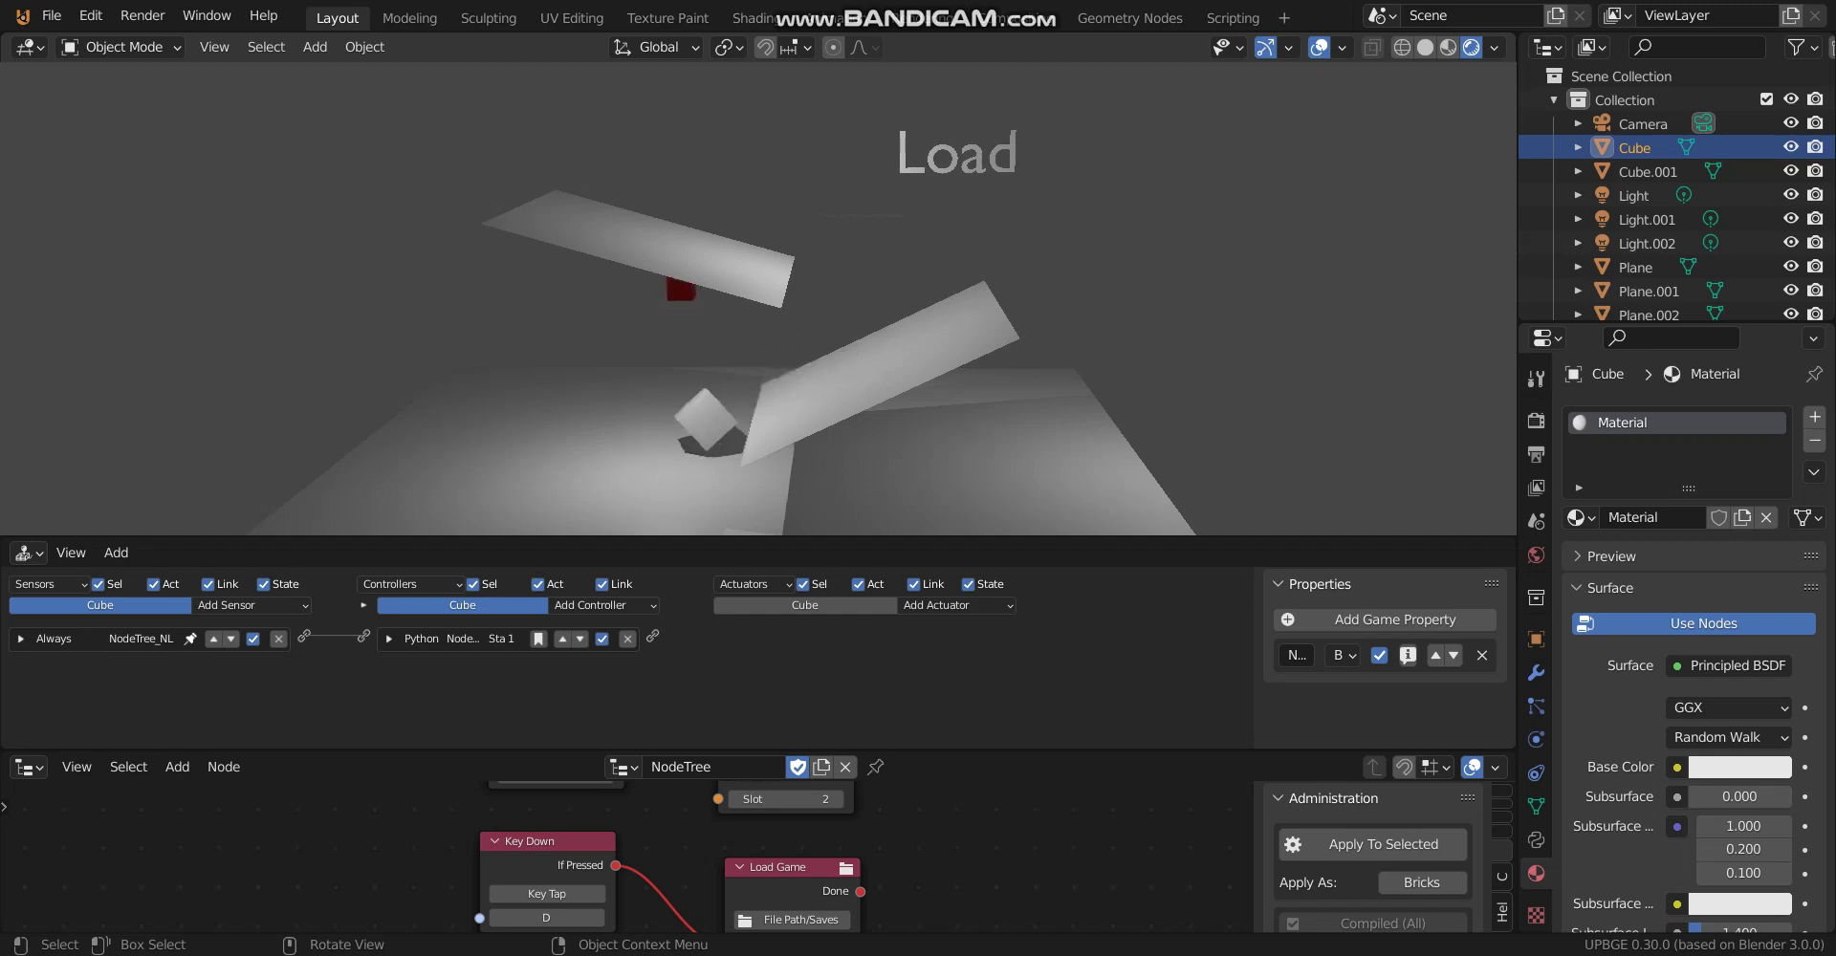
key(Escape)
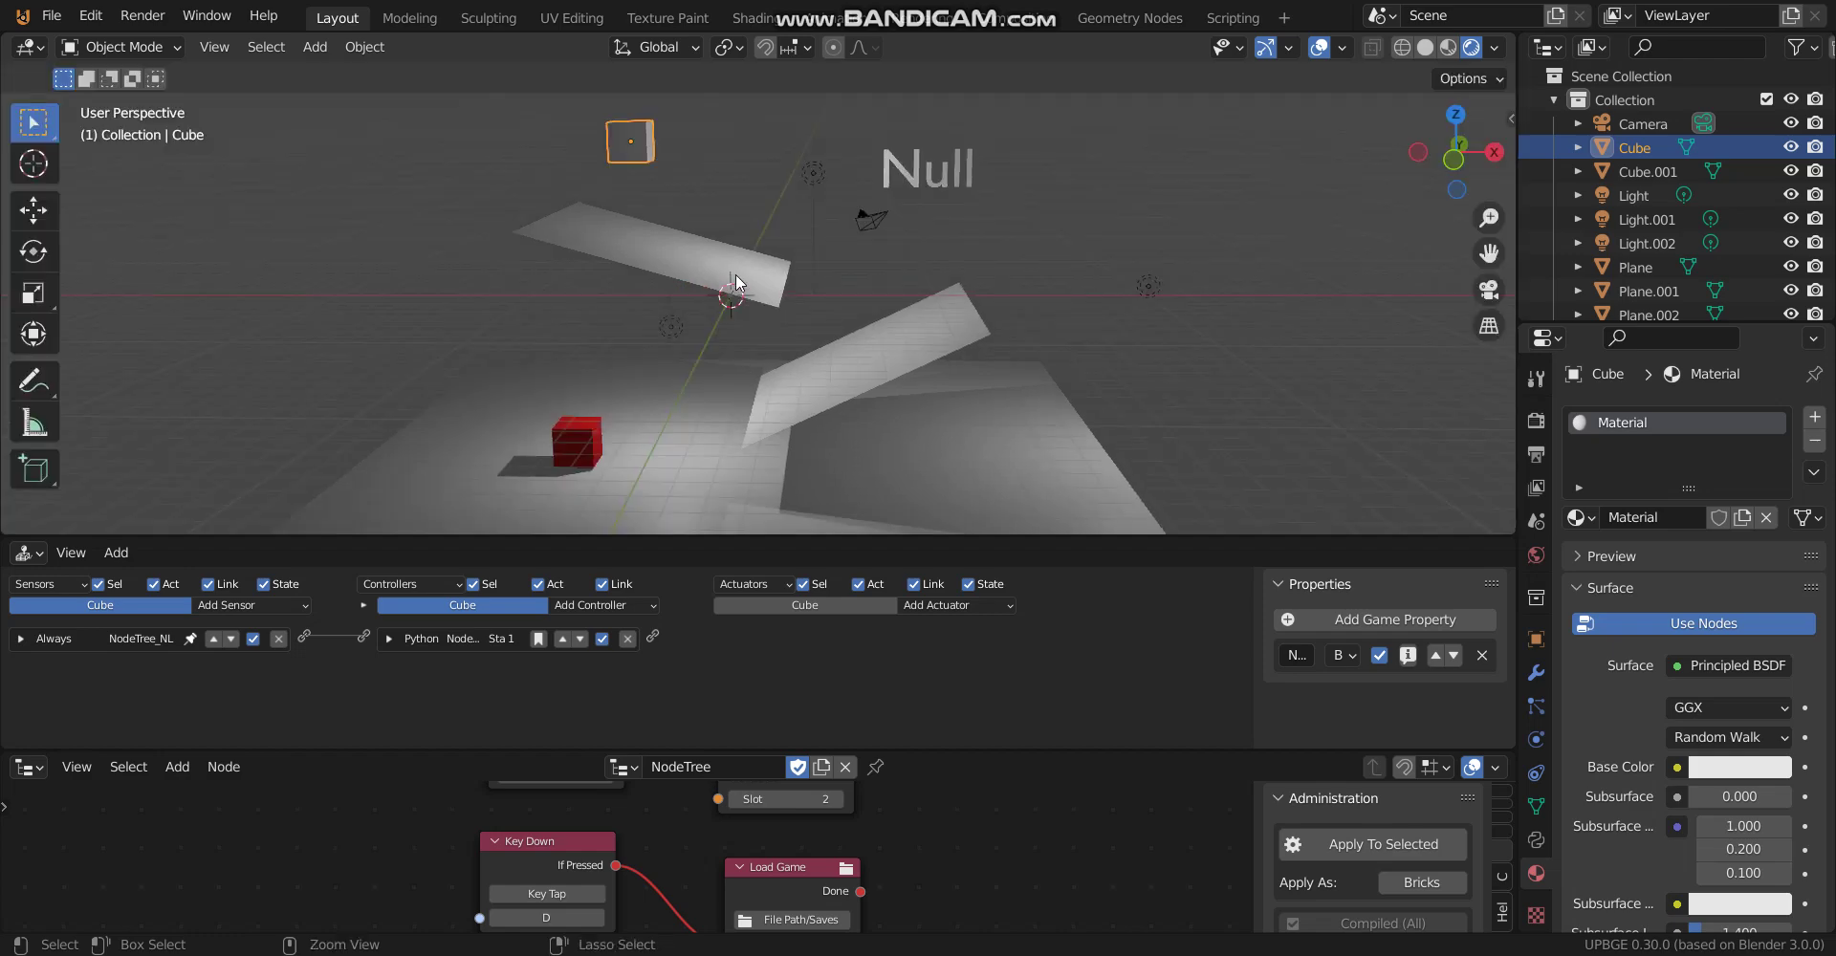
Start a new General file with the default scene
key(ctrl+n)
click(737, 277)
click(985, 524)
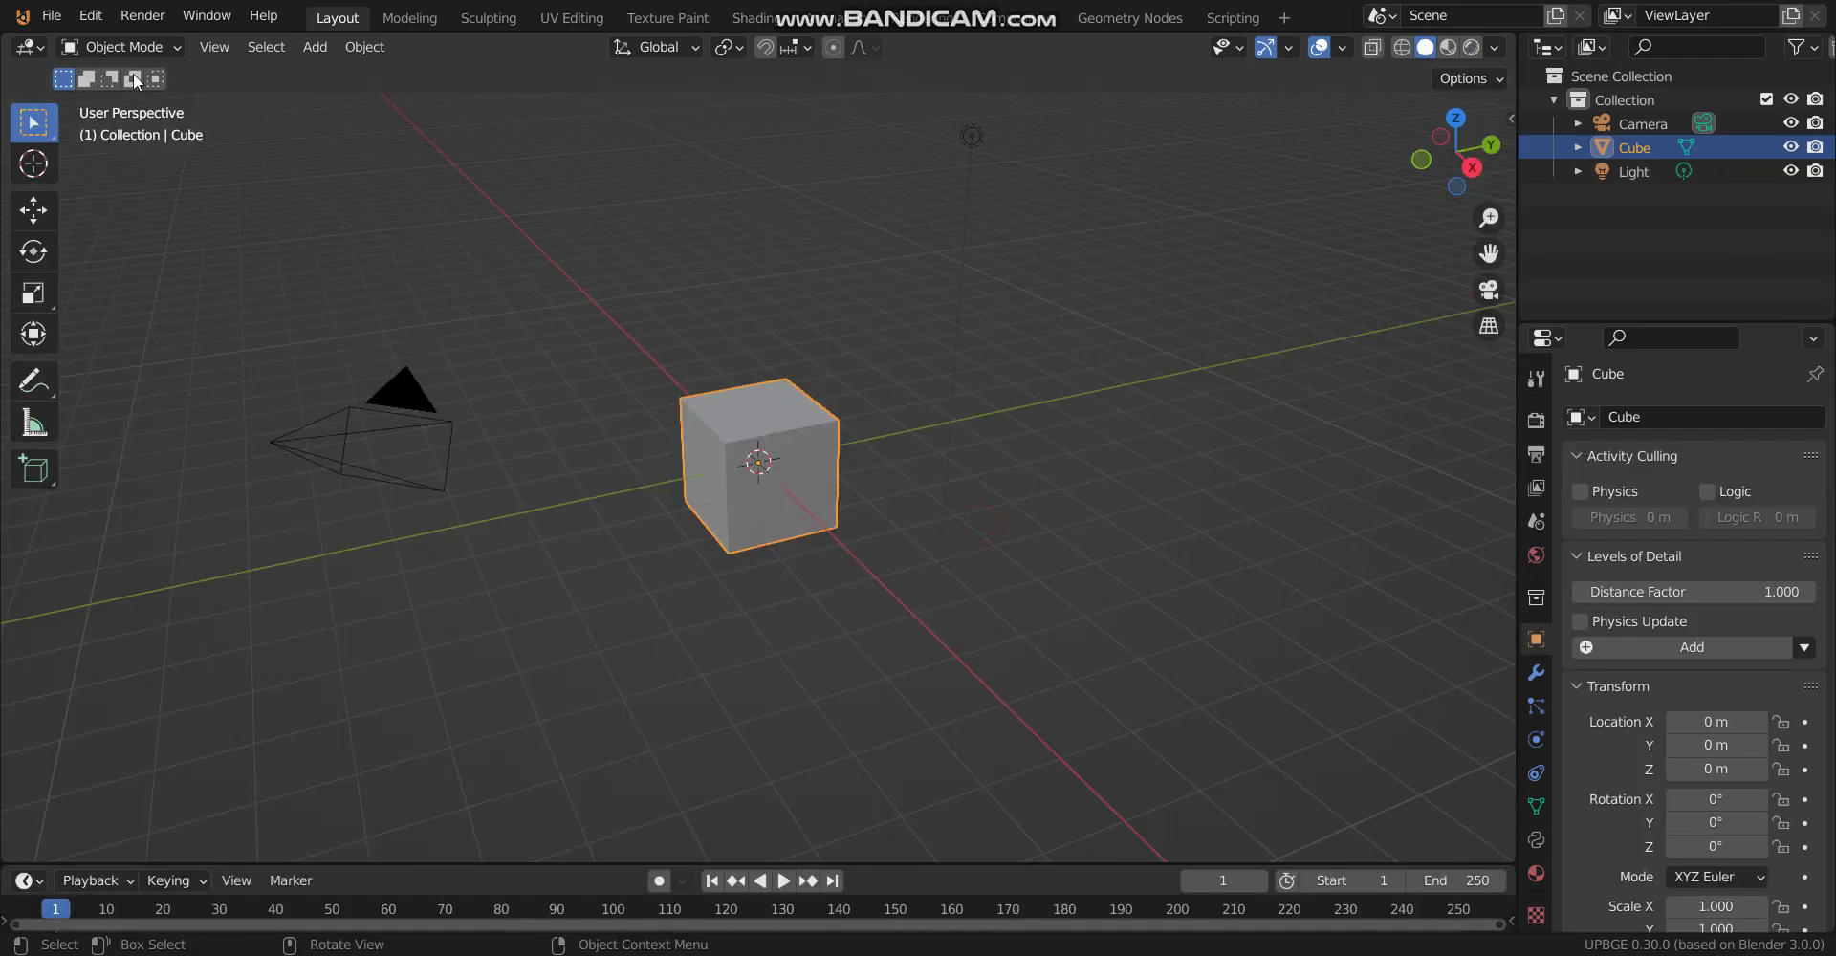
Show the splash screen to check the program version, and close it
click(21, 15)
click(57, 41)
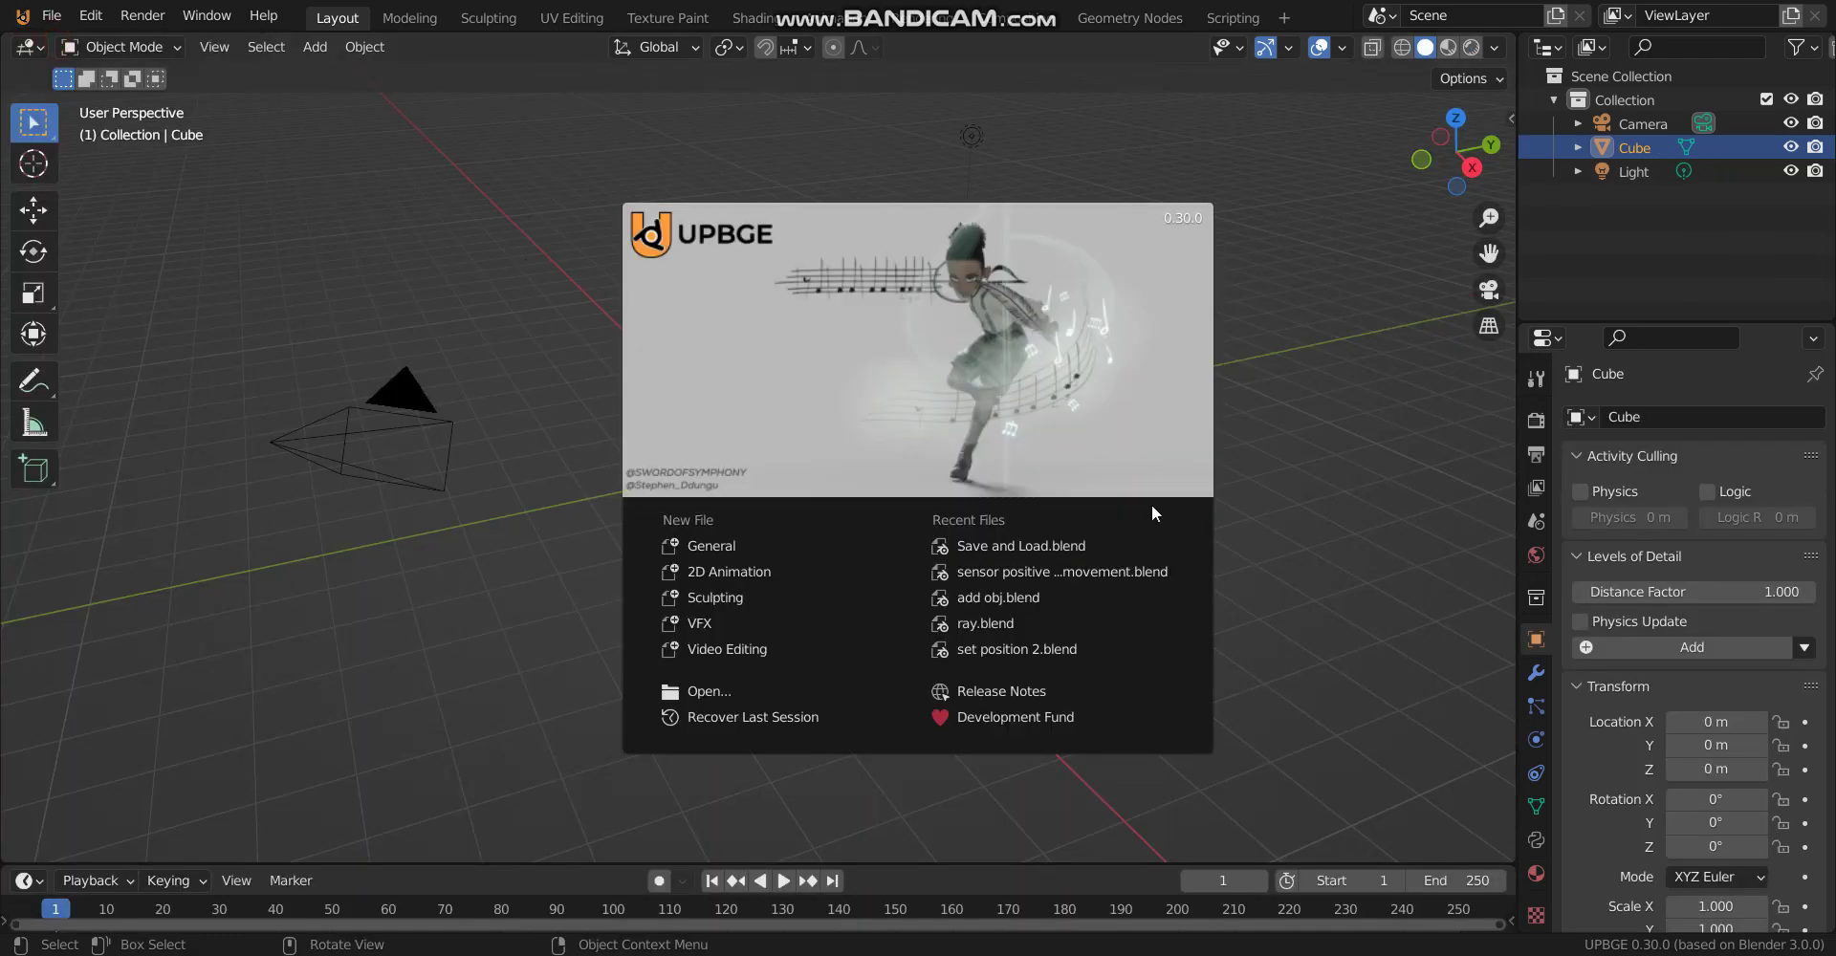
click(1241, 452)
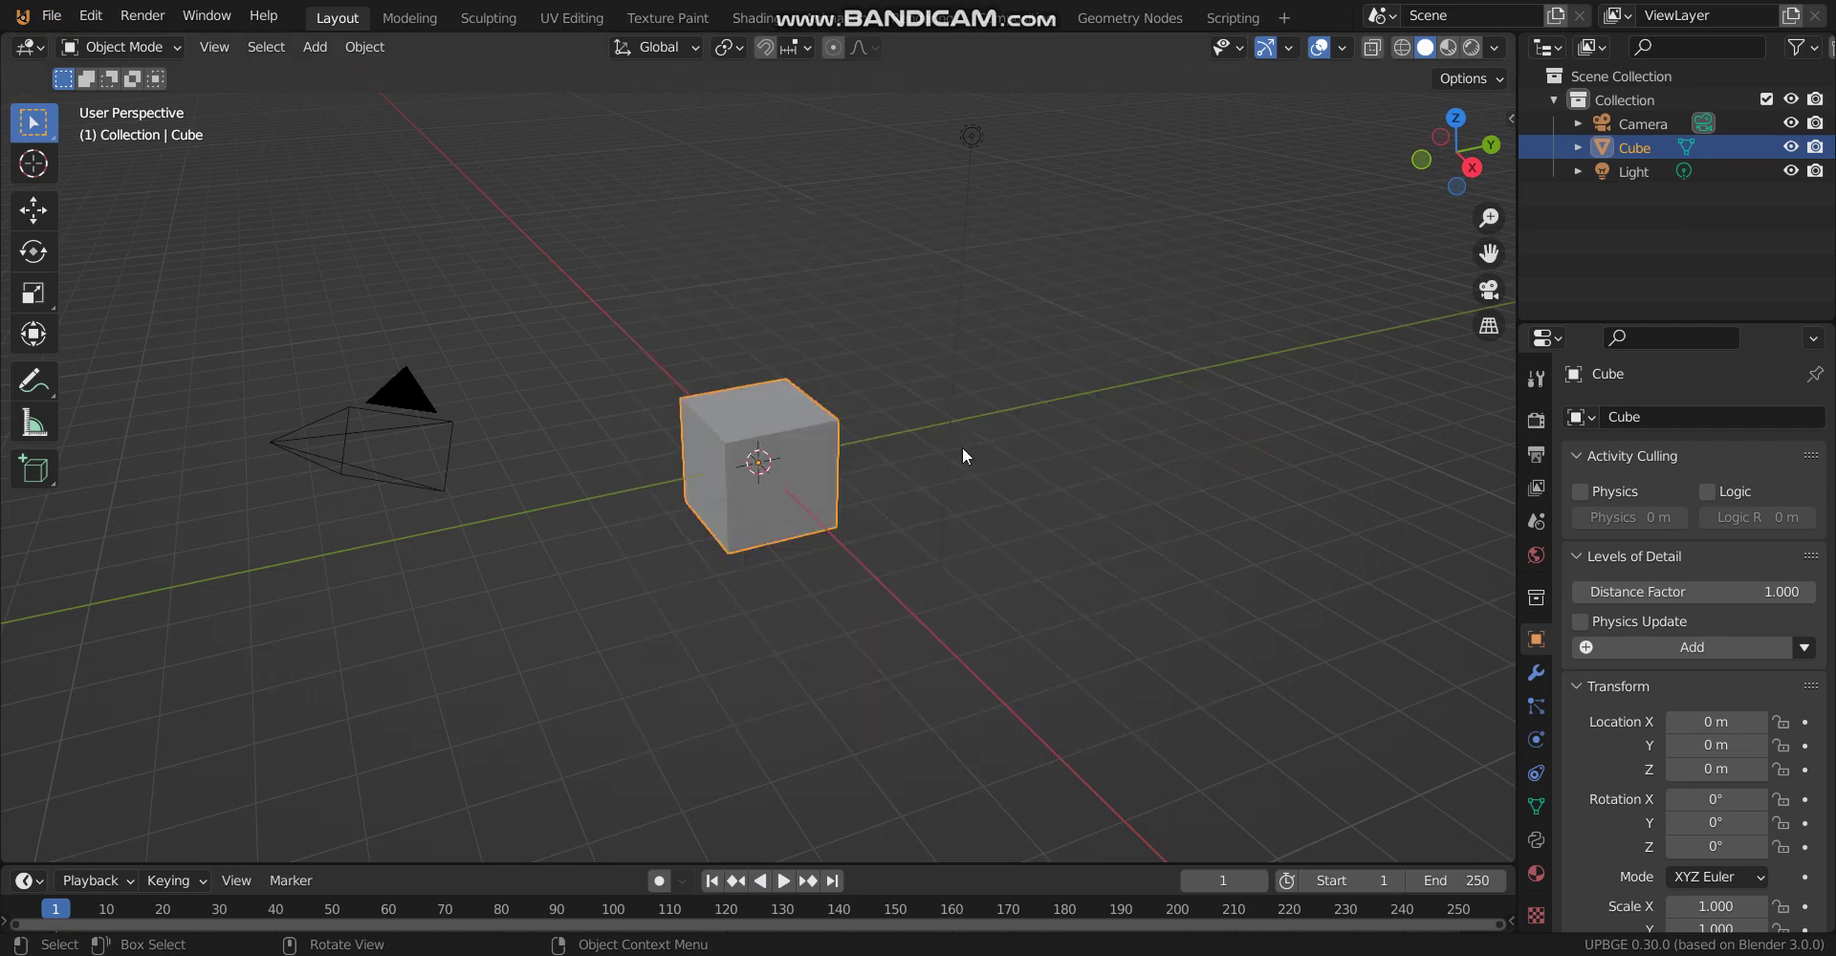
Add a plane at the origin and scale it up to about 9.73 as the ground
middle_drag(962, 446, 987, 449)
key(shift+a)
click(1049, 444)
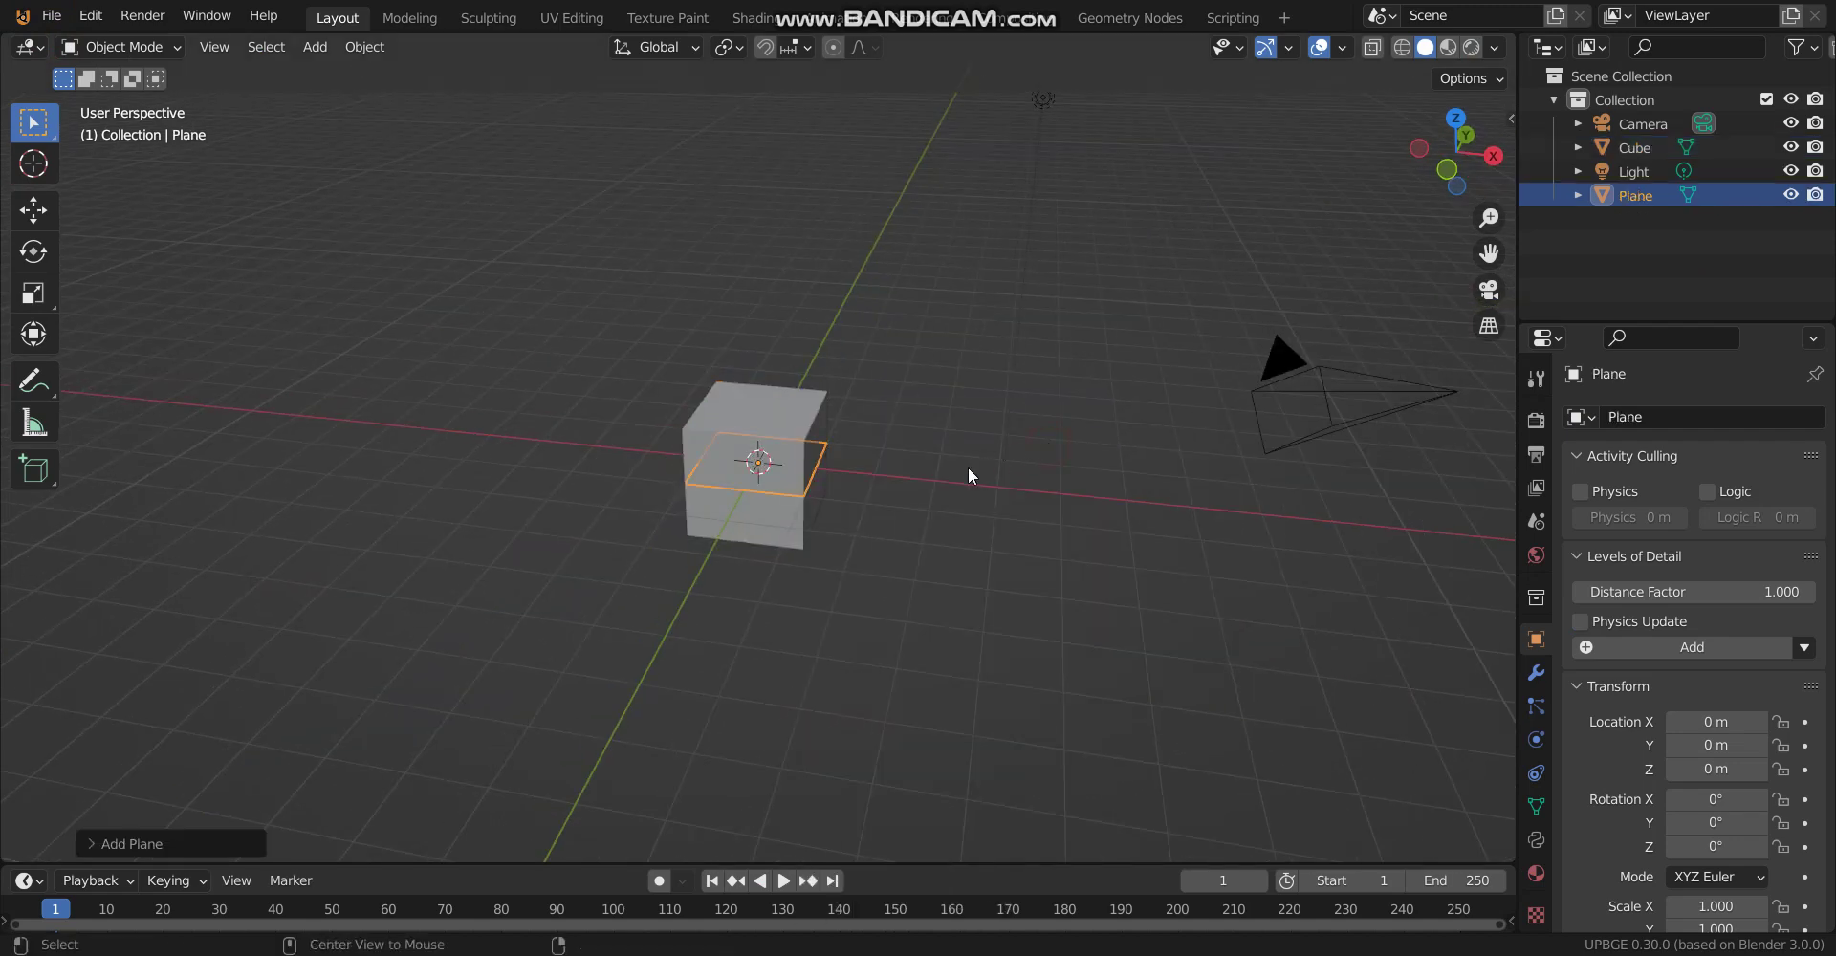
scroll(968, 467, down, 3)
key(s)
click(823, 389)
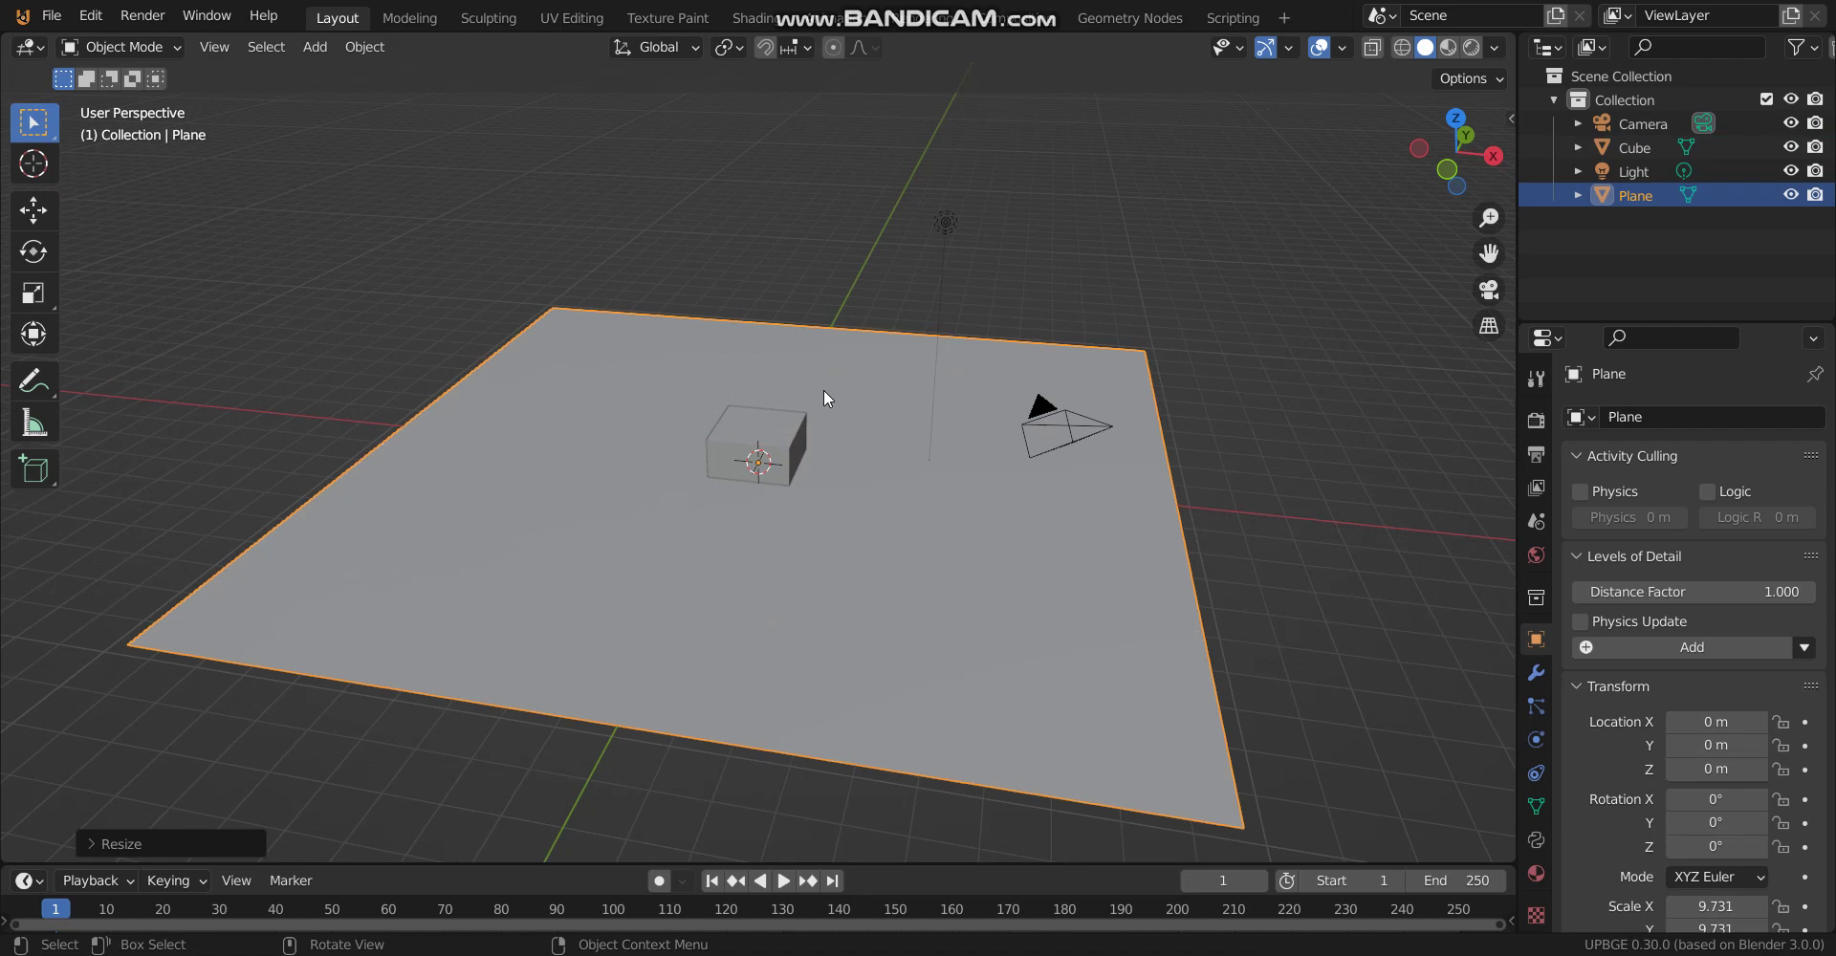
Raise the cube about 5.9 m above the ground plane along the Z axis
click(796, 446)
key(g)
key(z)
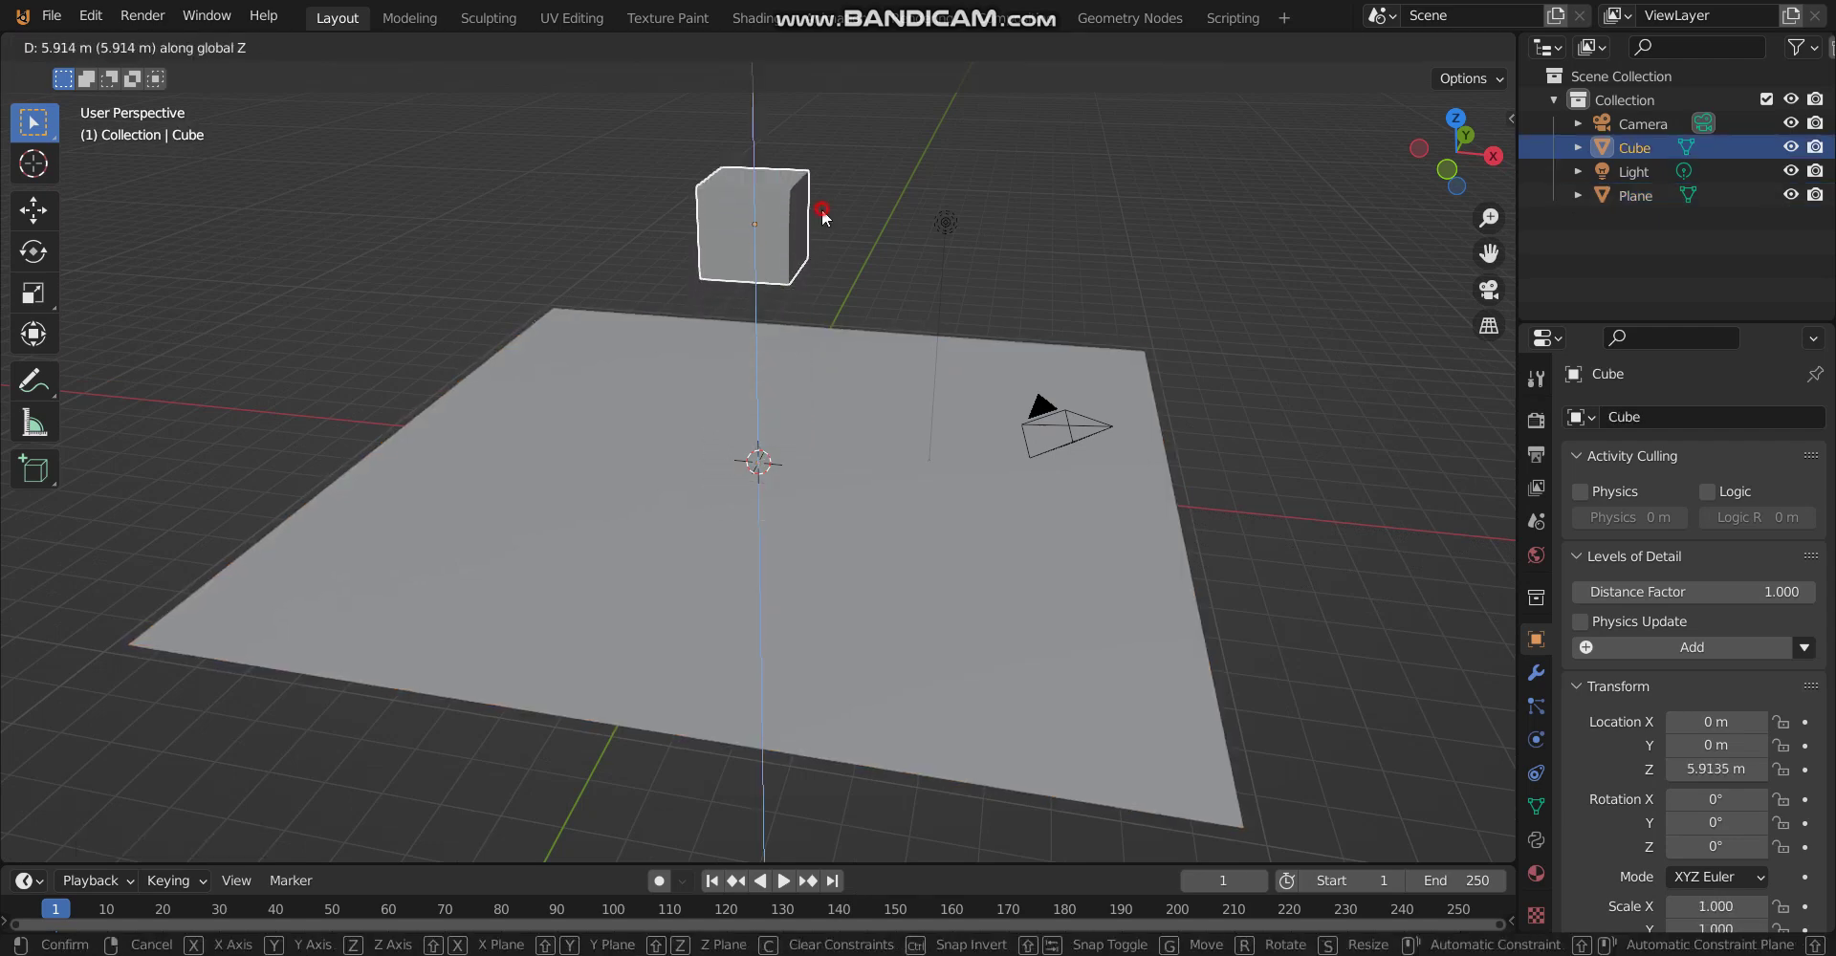
click(822, 213)
Duplicate the ground plane, raise the copy about 3.16 m along Z, and shrink it to a scale of about 5.07
middle_drag(819, 296, 773, 533)
click(828, 576)
key(shift+d)
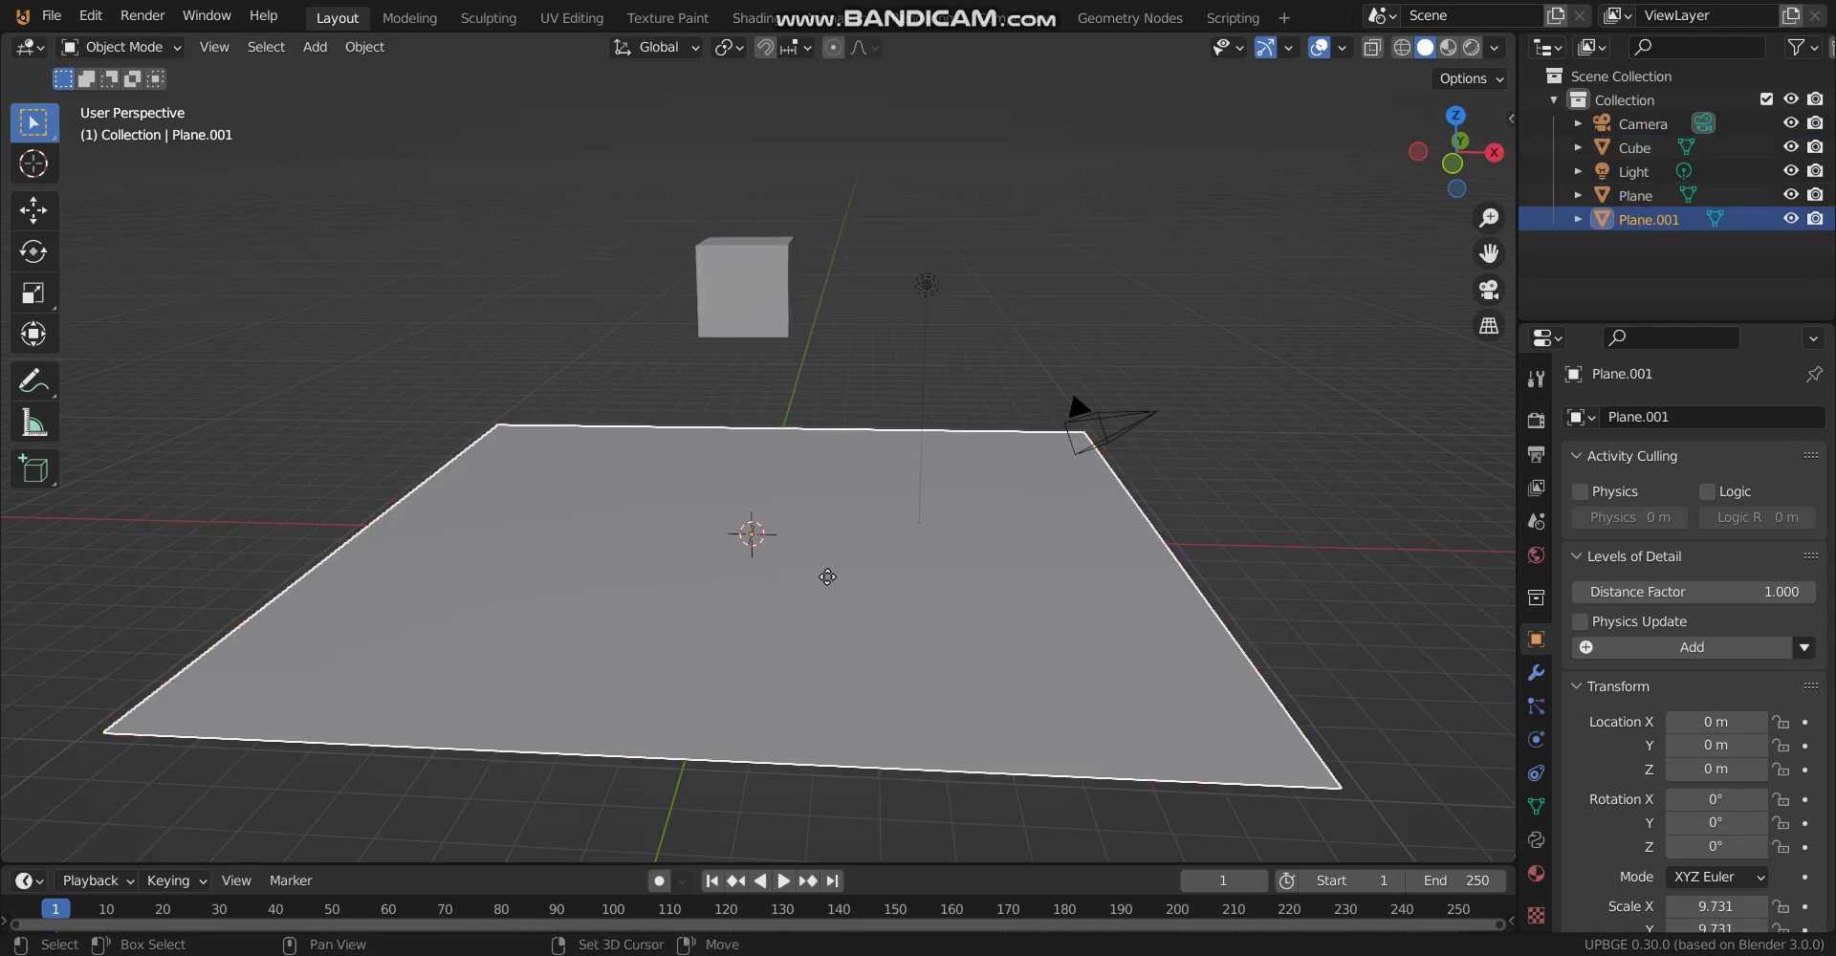
key(z)
click(848, 445)
key(s)
click(956, 417)
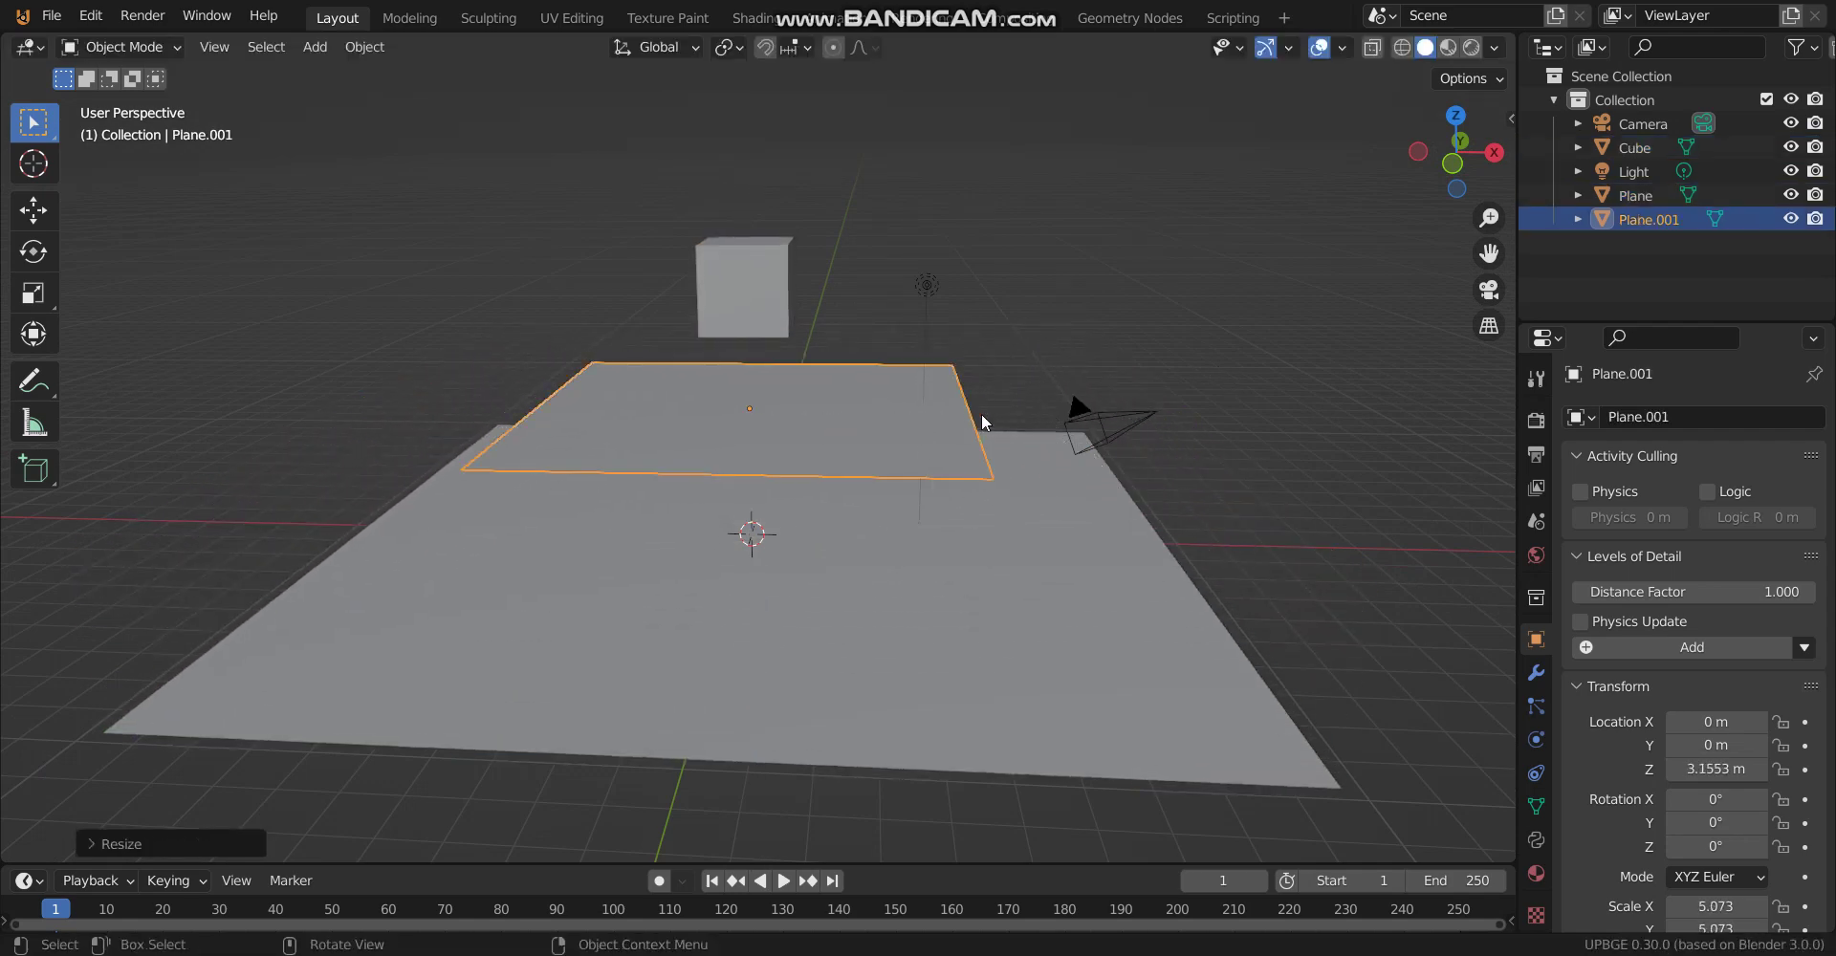
Tilt the smaller plane about 23° around the Y axis and move it to about X -2.31 m, Z 3.96 m as a ramp
key(r)
key(x)
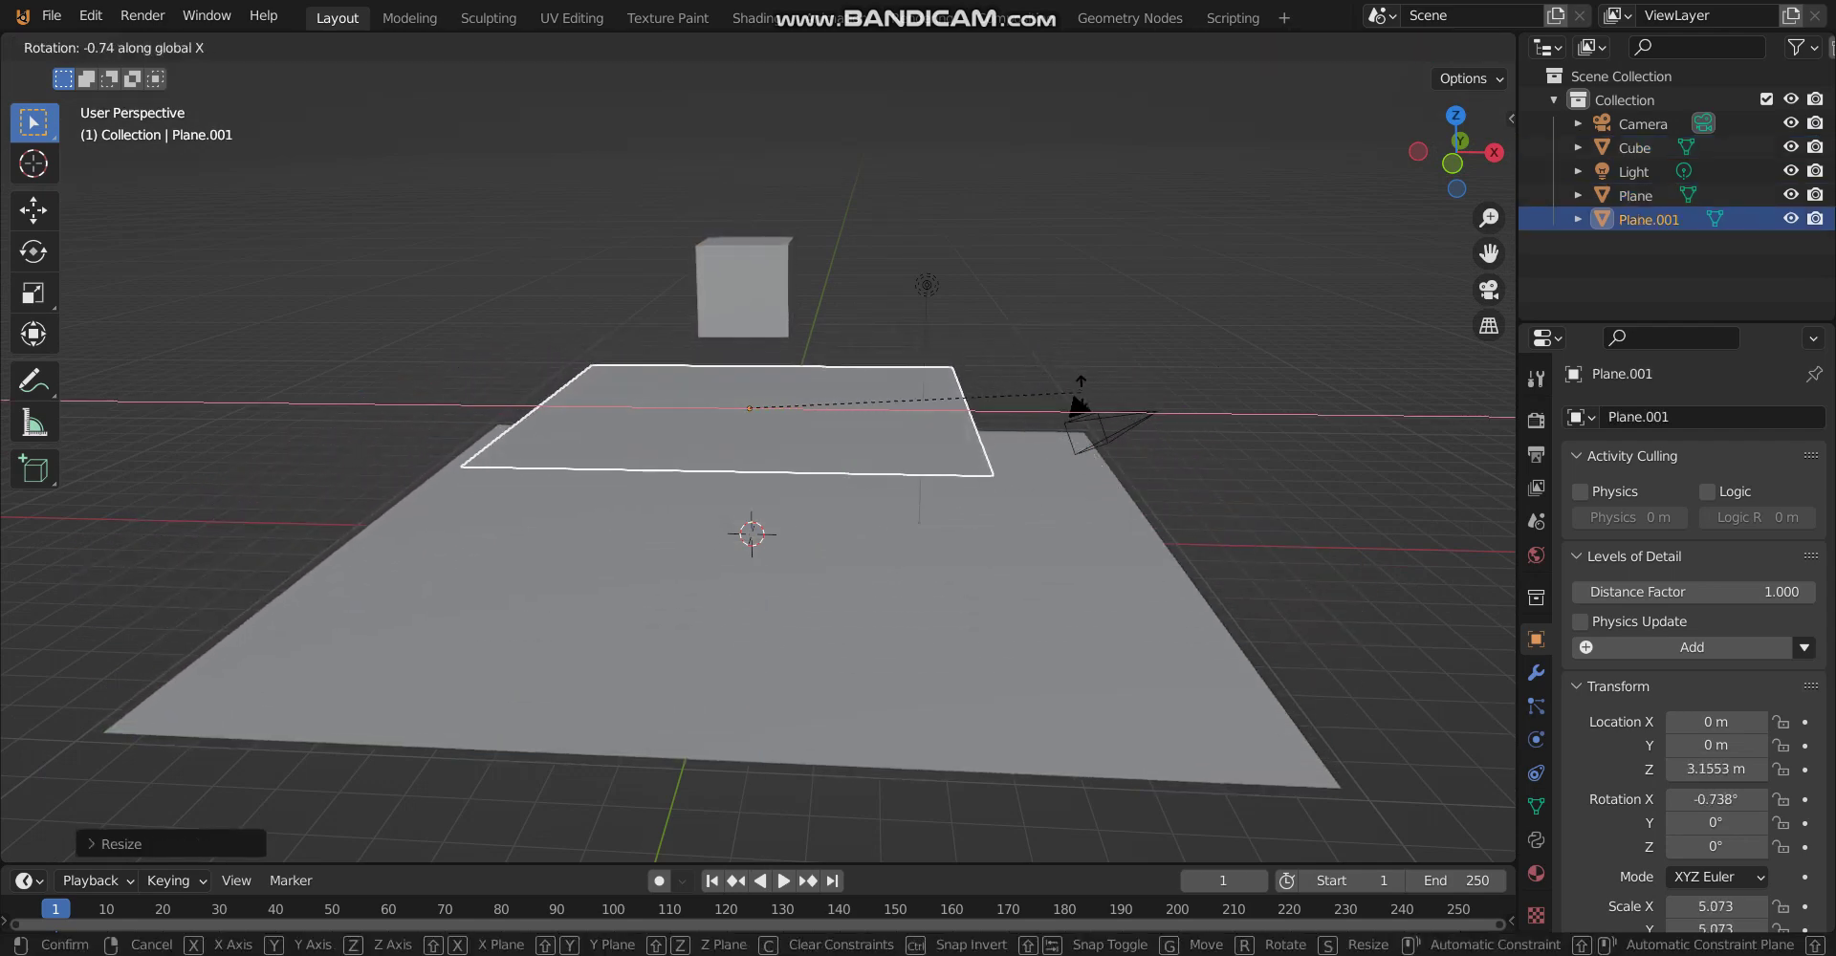
key(y)
click(1071, 522)
middle_drag(1071, 523, 915, 442)
key(g)
click(819, 398)
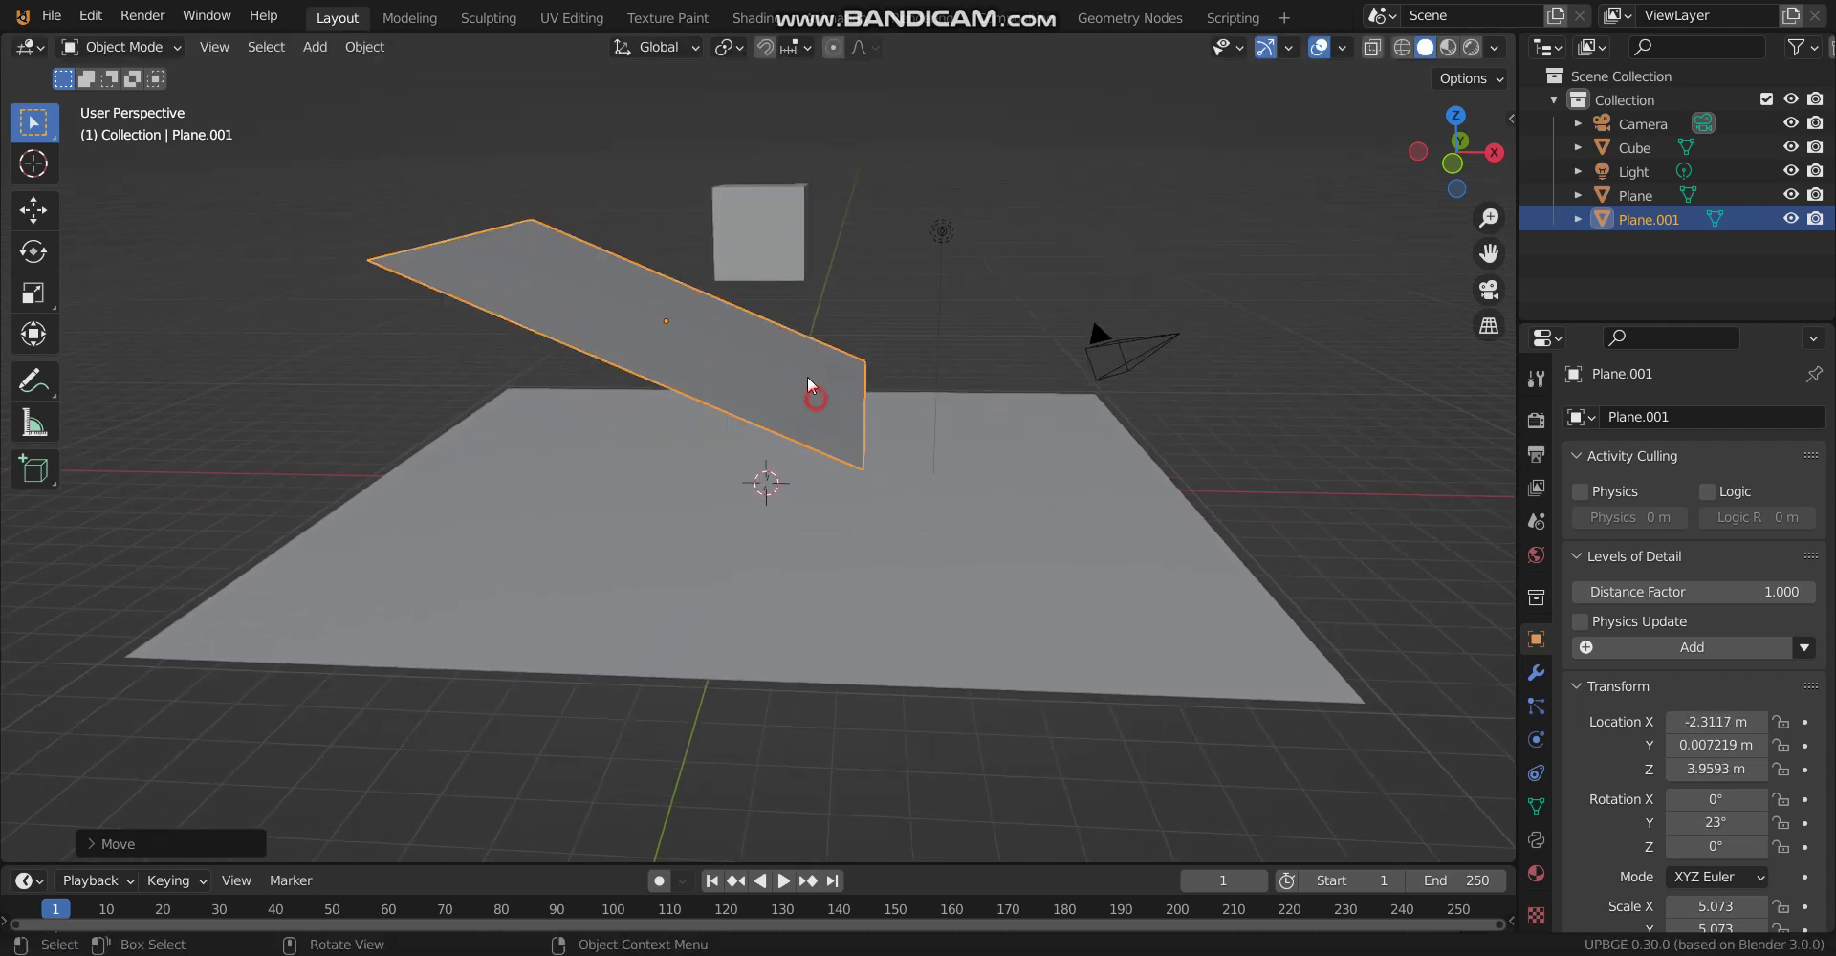
Move the cube above the upper end of the ramp, to about X -3.2 m, Y 0.26 m, Z 7.93 m
click(771, 273)
key(g)
click(661, 227)
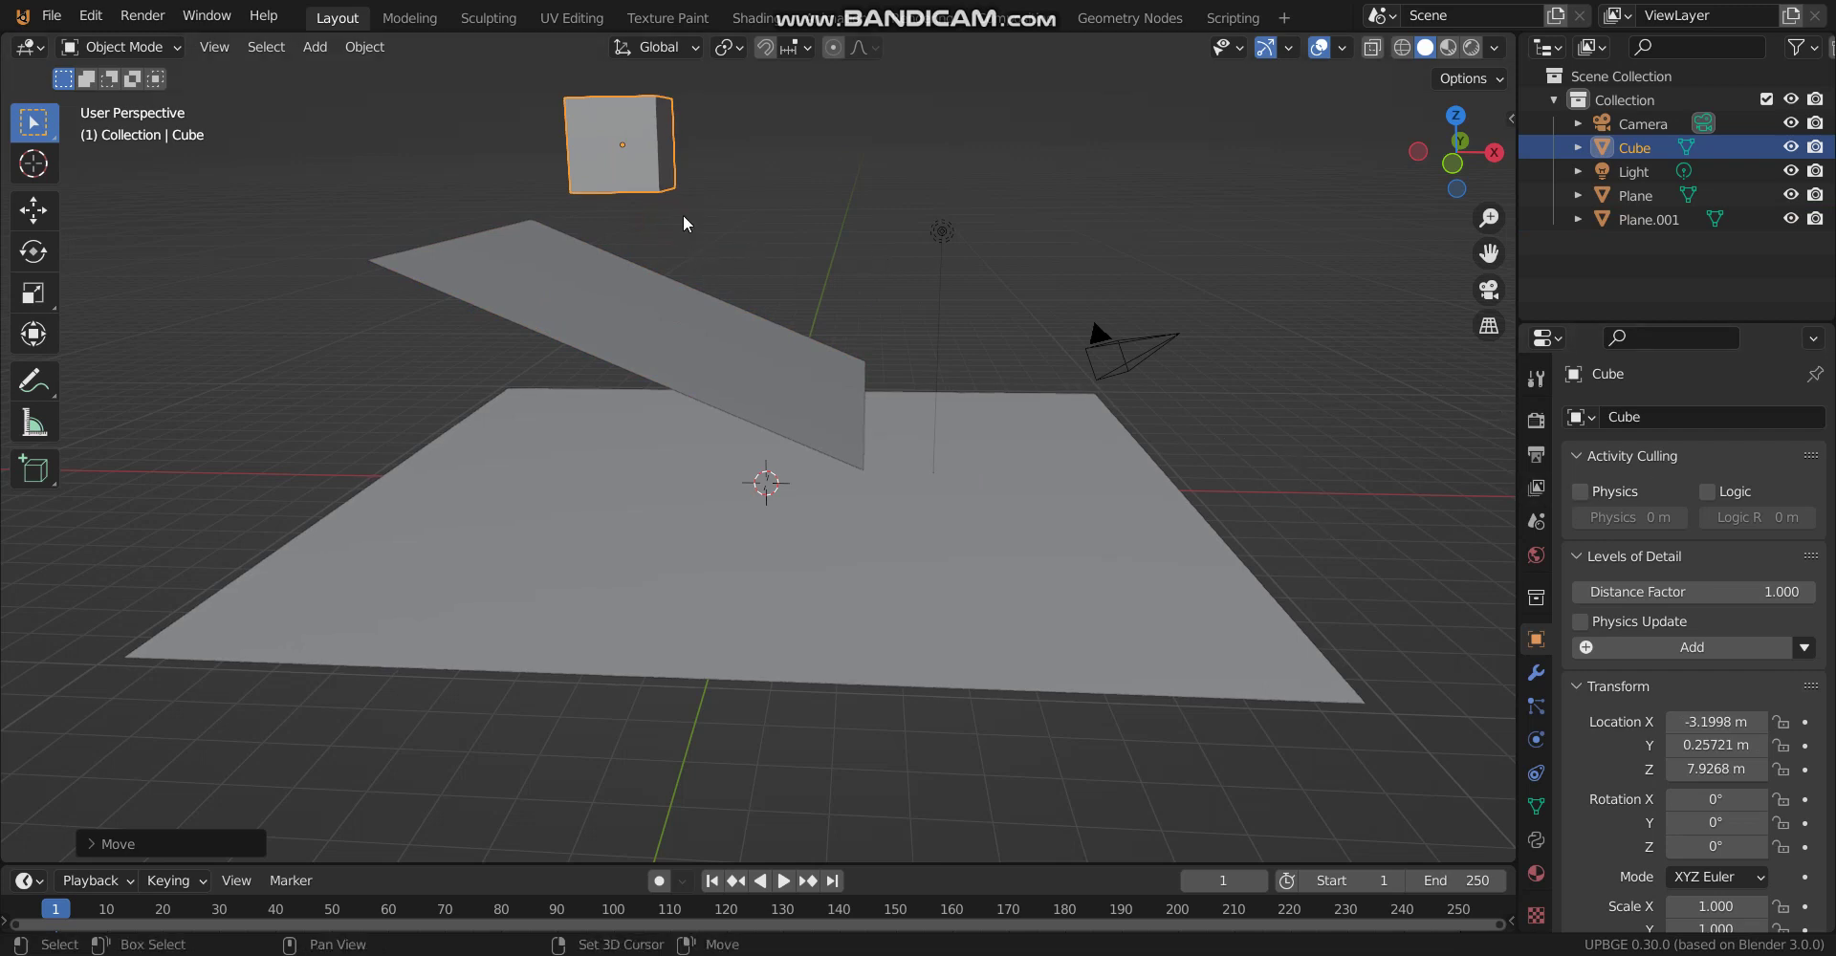
Snap the 3D cursor to the selected cube and add a monkey mesh there
key(shift+s)
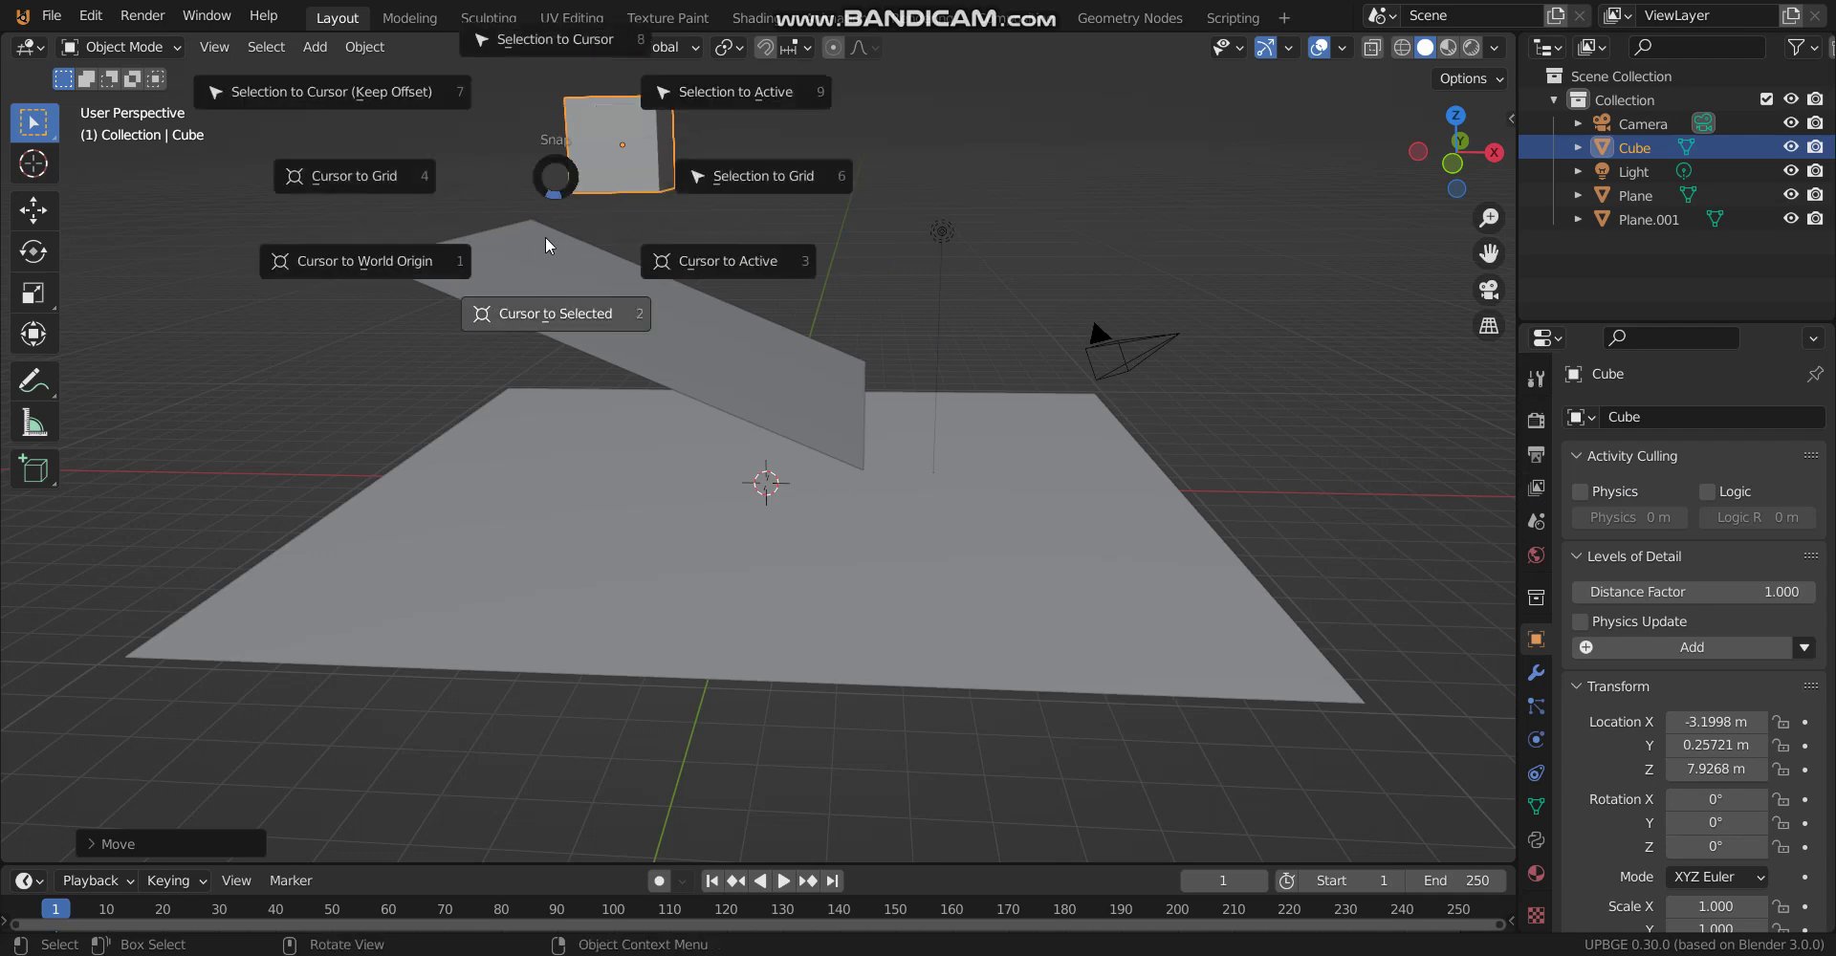
click(550, 311)
key(shift+a)
mouse_move(562, 277)
click(651, 501)
scroll(669, 268, down, 3)
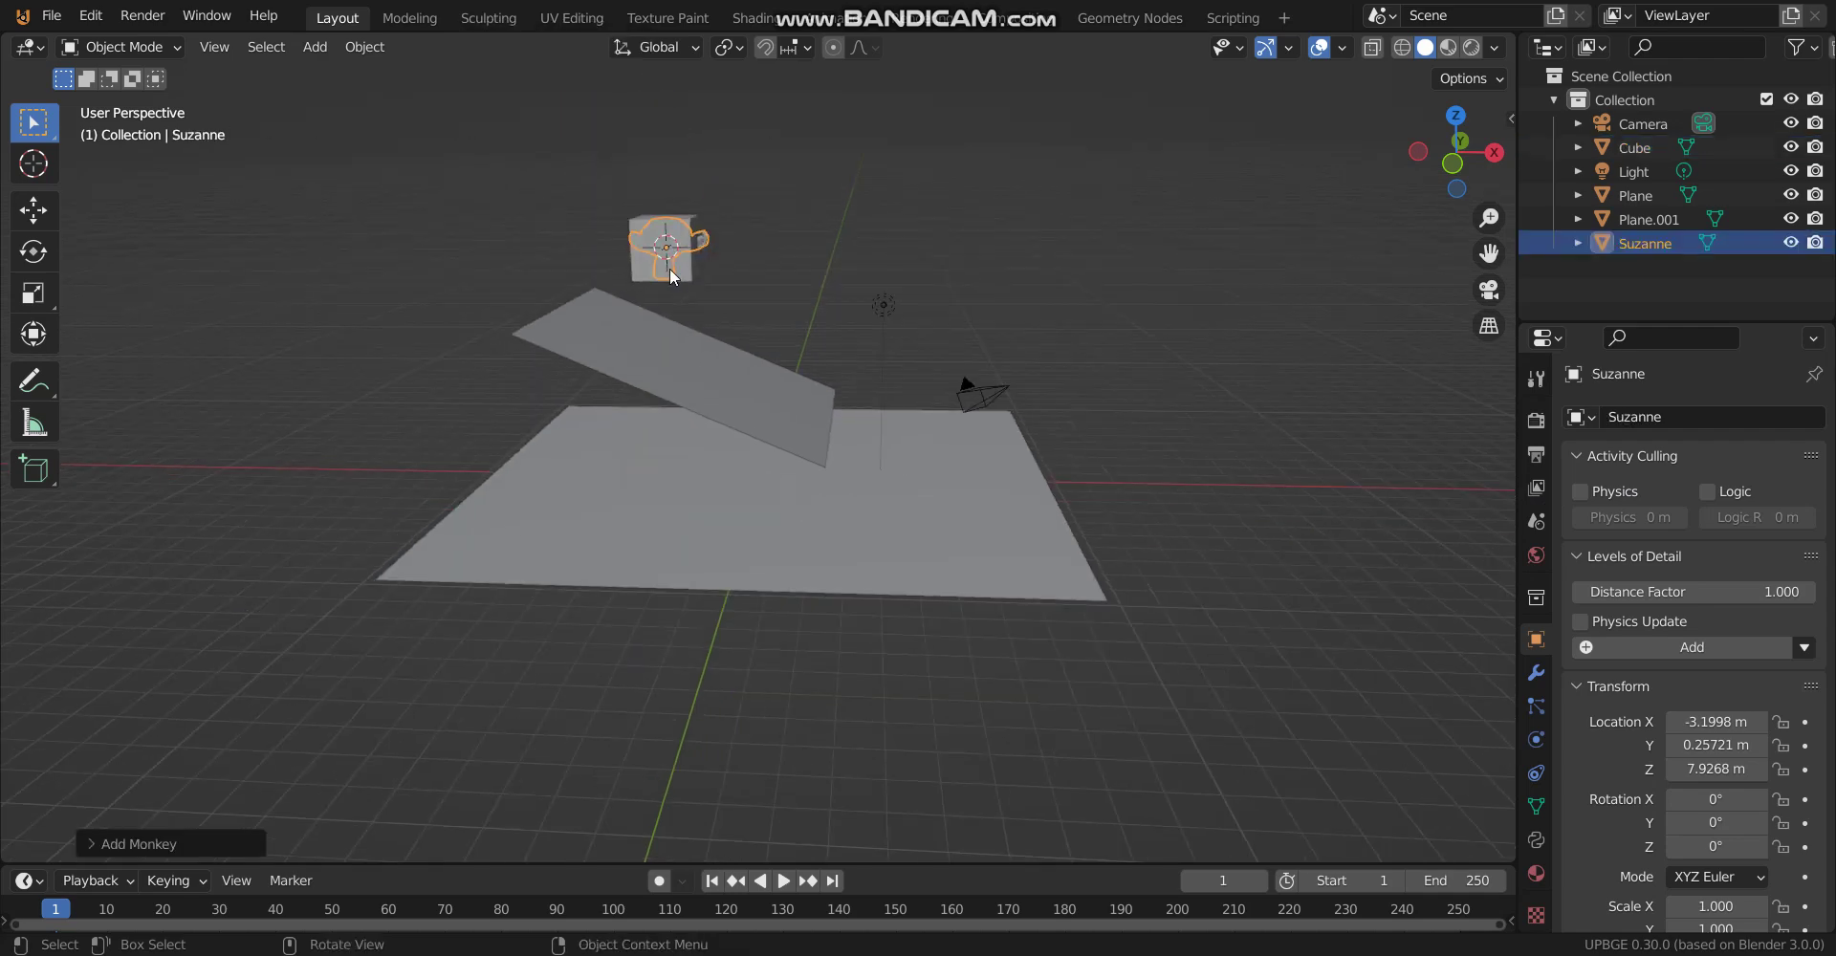
Move the monkey above the cube, to about X -2.98 m, Y 1.02 m, Z 10.3 m
scroll(669, 266, up, 2)
key(g)
click(675, 177)
scroll(733, 186, down, 2)
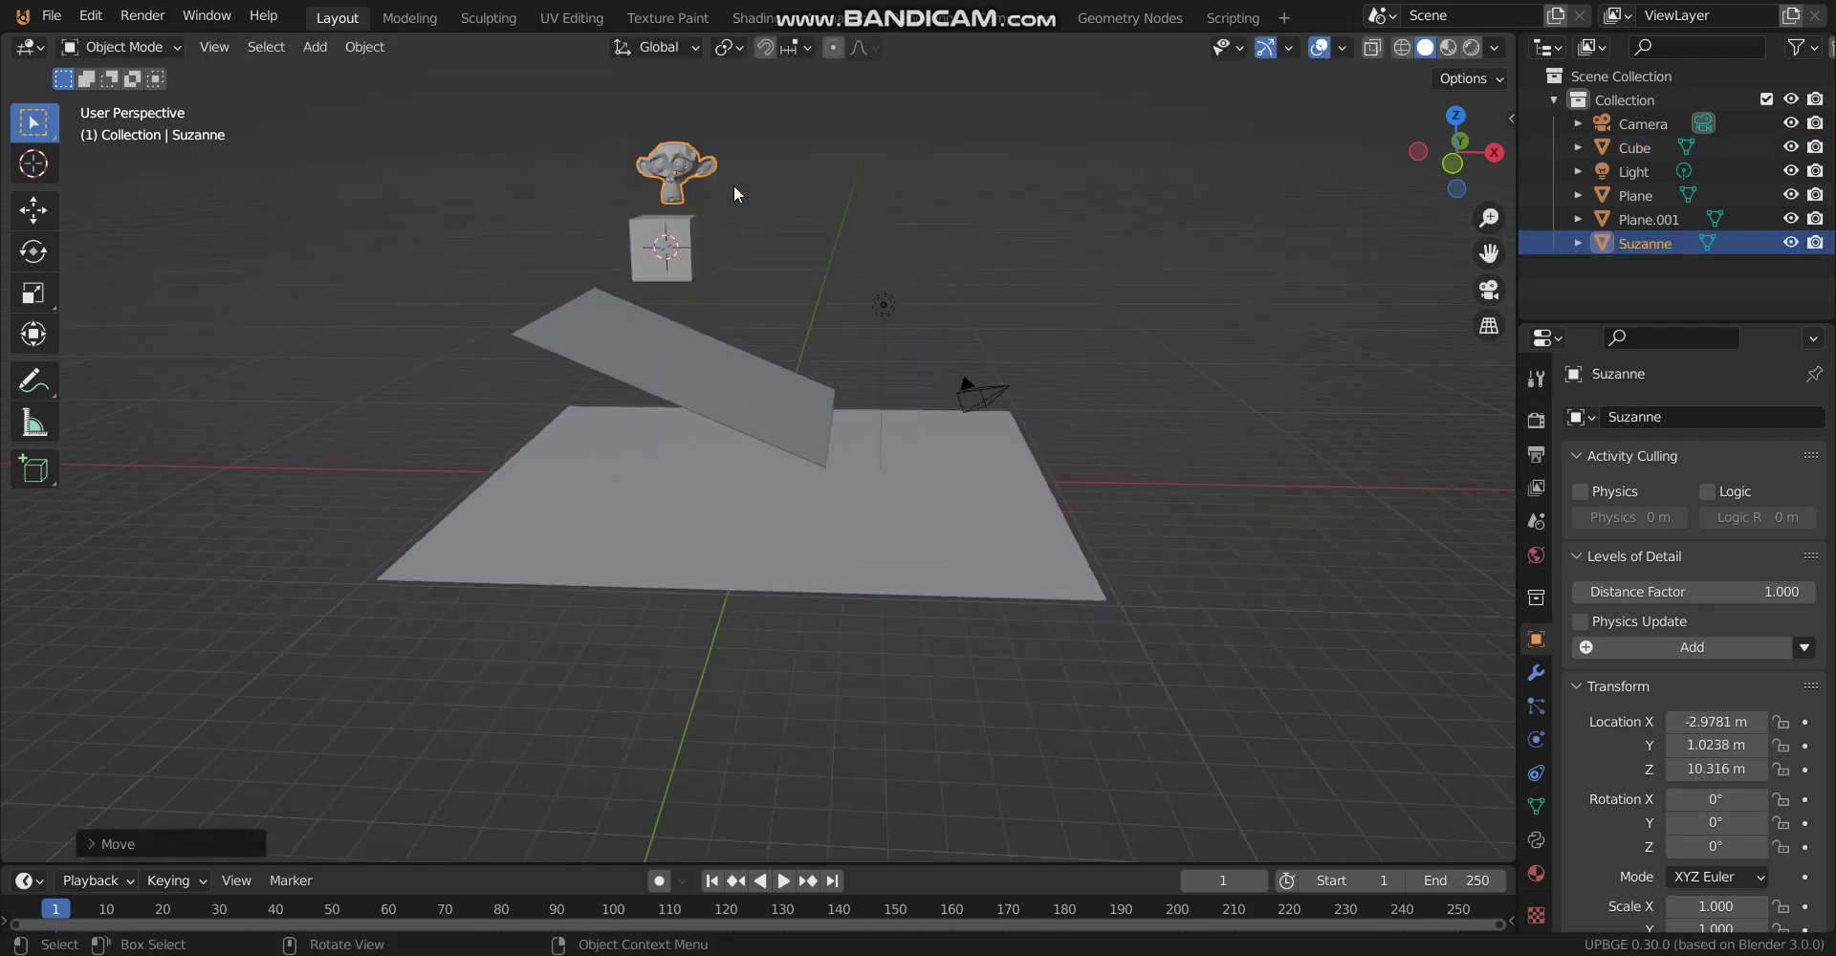
Switch the viewport to rendered shading and open the monkey's physics settings
click(1472, 48)
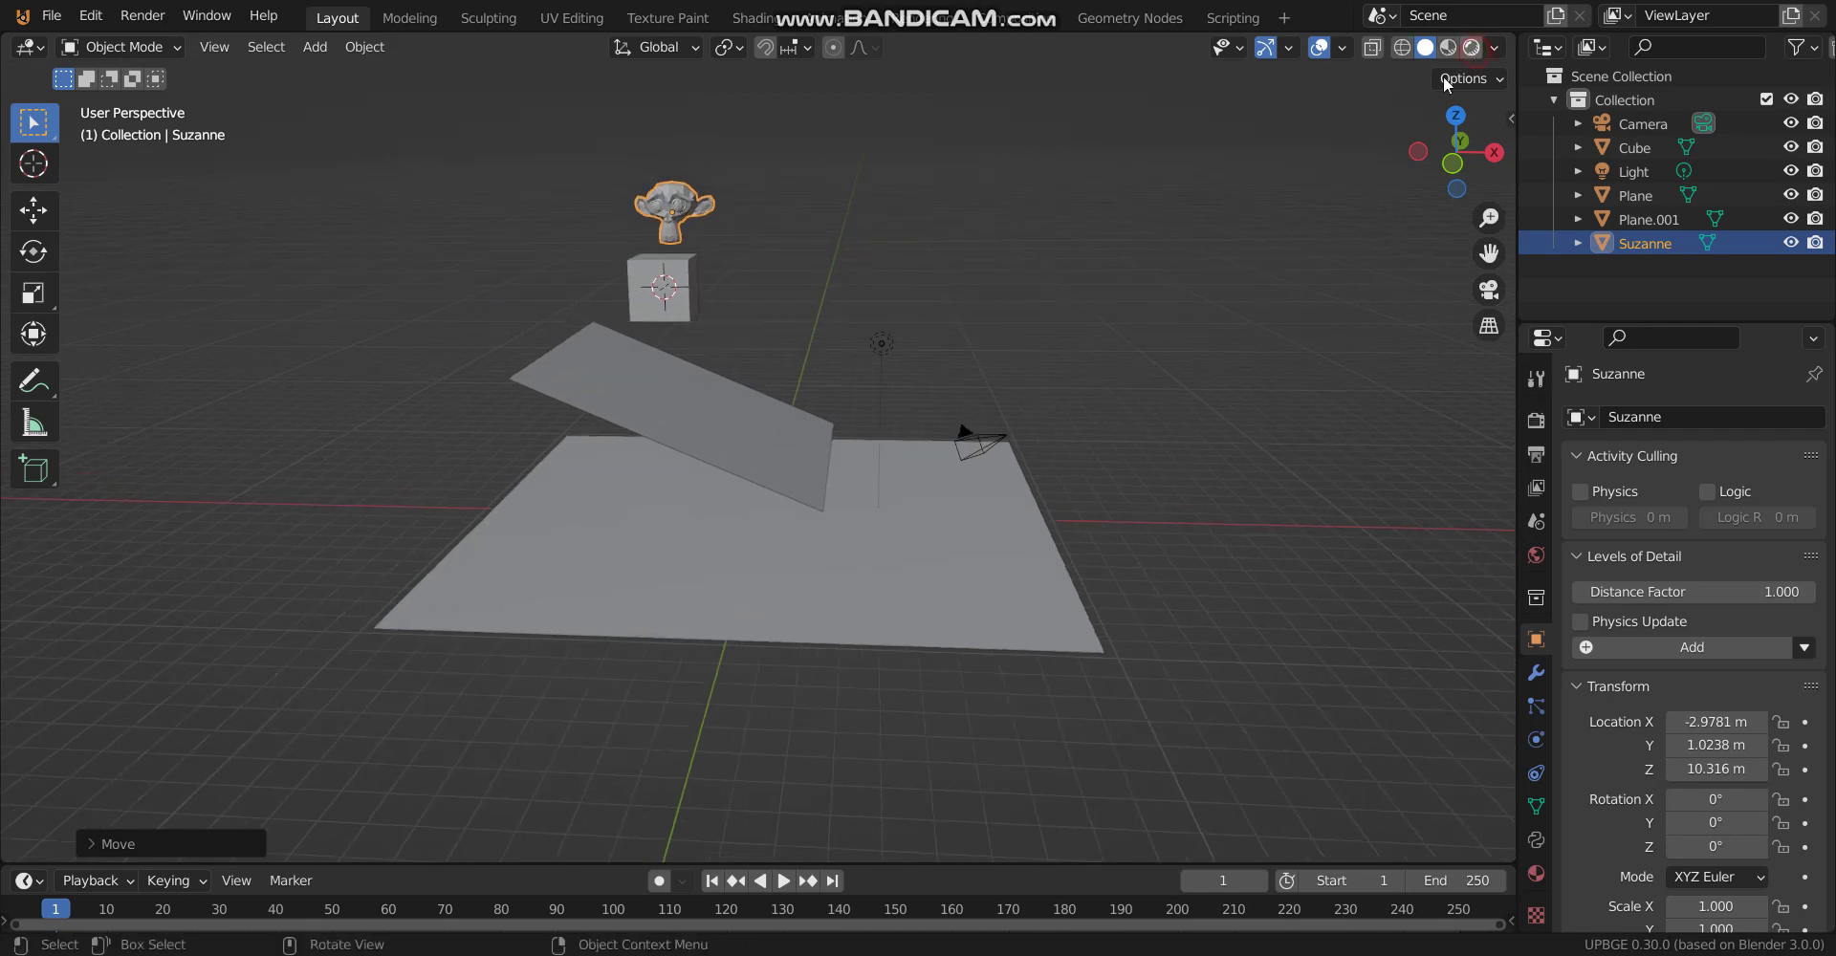
click(1536, 739)
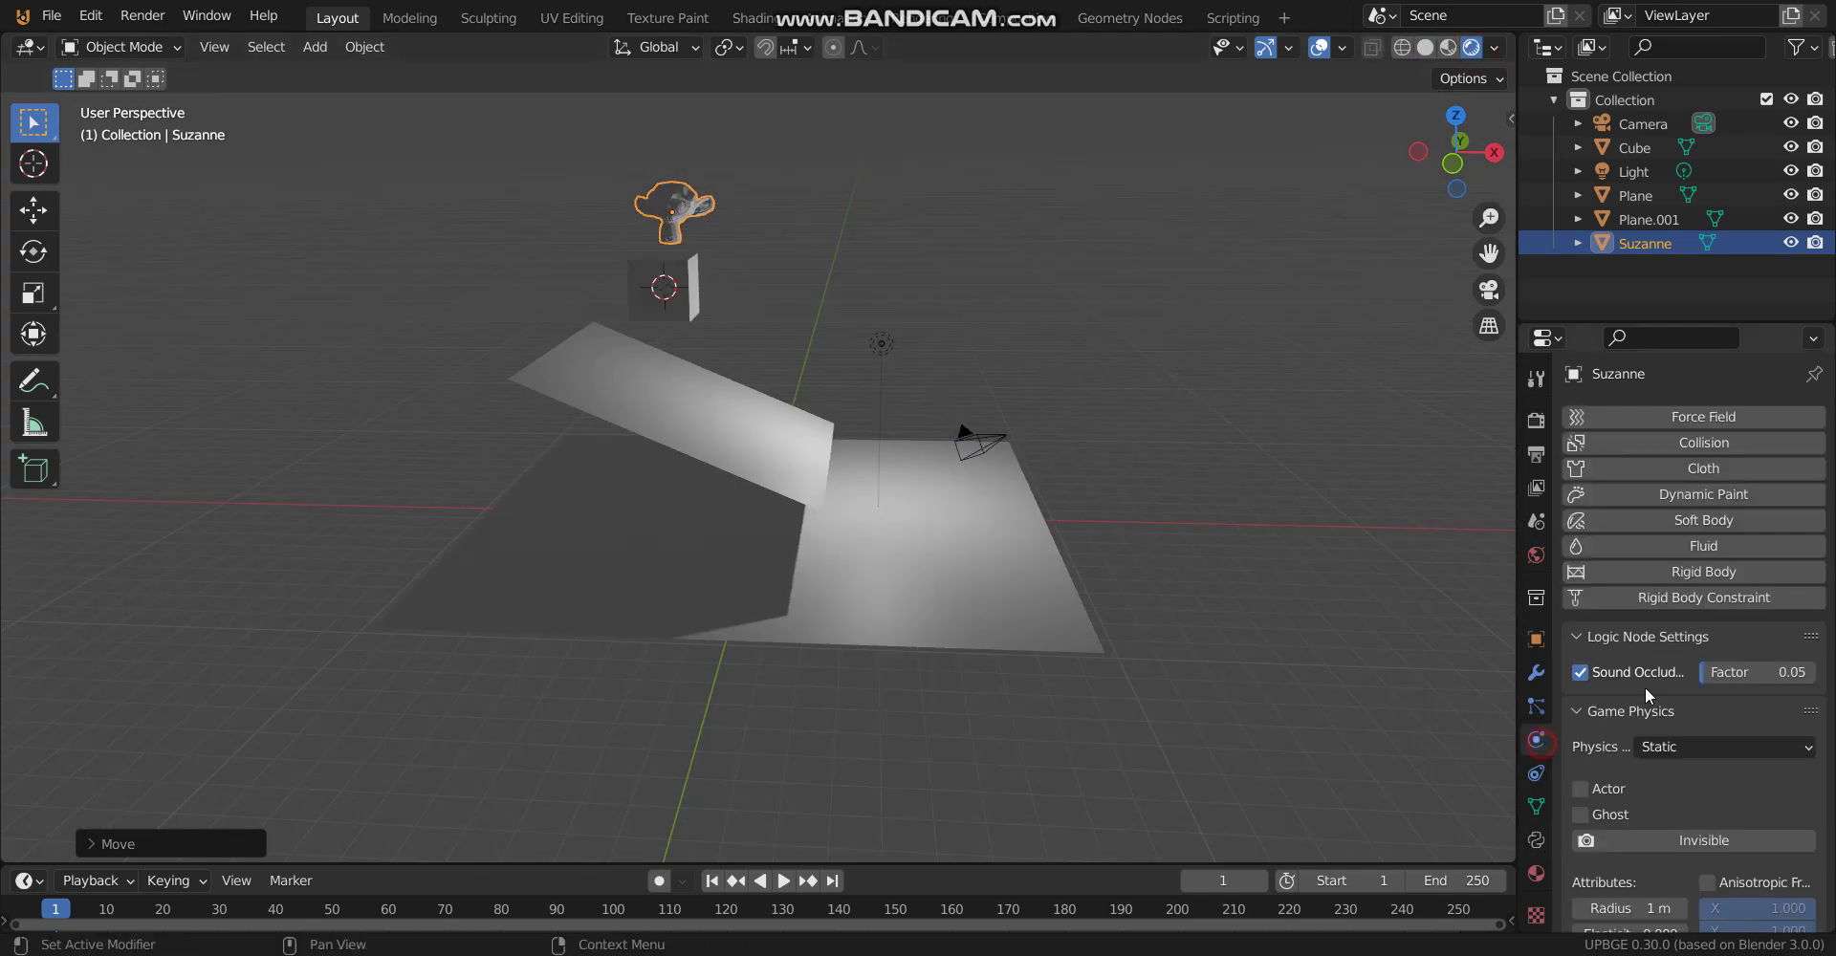
Set the monkey's physics type to Rigid Body and give it Triangle Mesh collision bounds
click(1700, 747)
click(1700, 638)
scroll(1644, 866, down, 15)
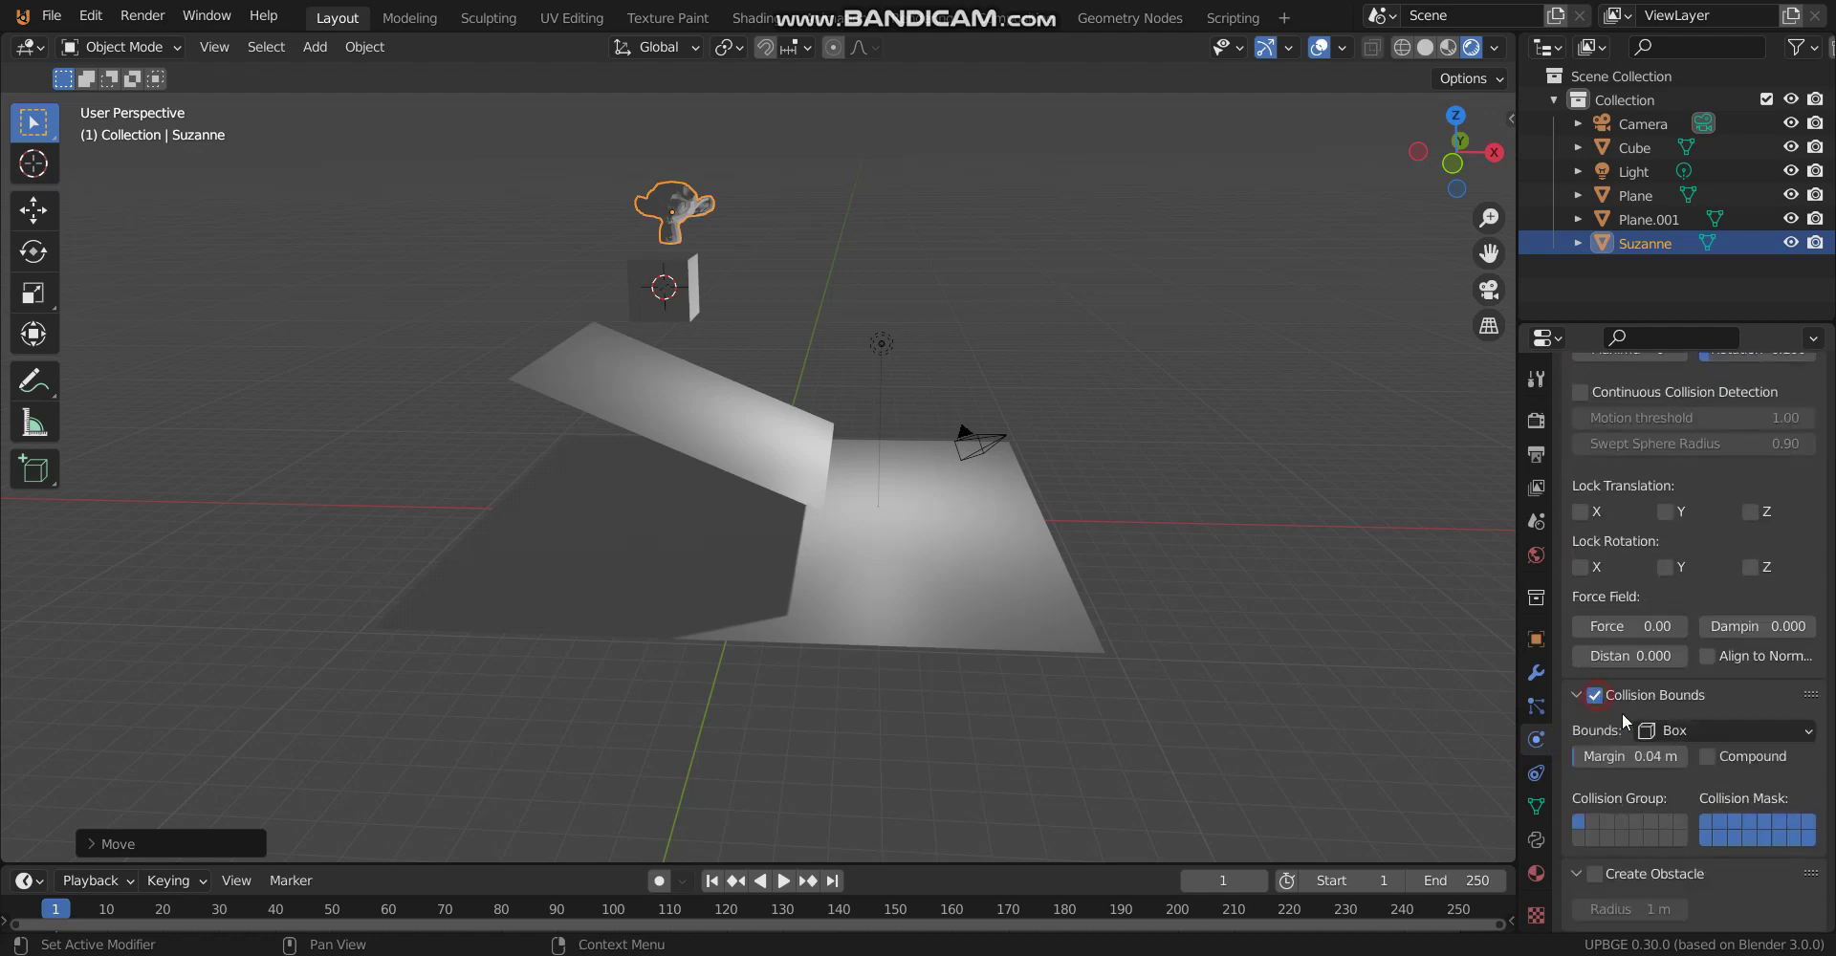
click(1667, 731)
click(1686, 705)
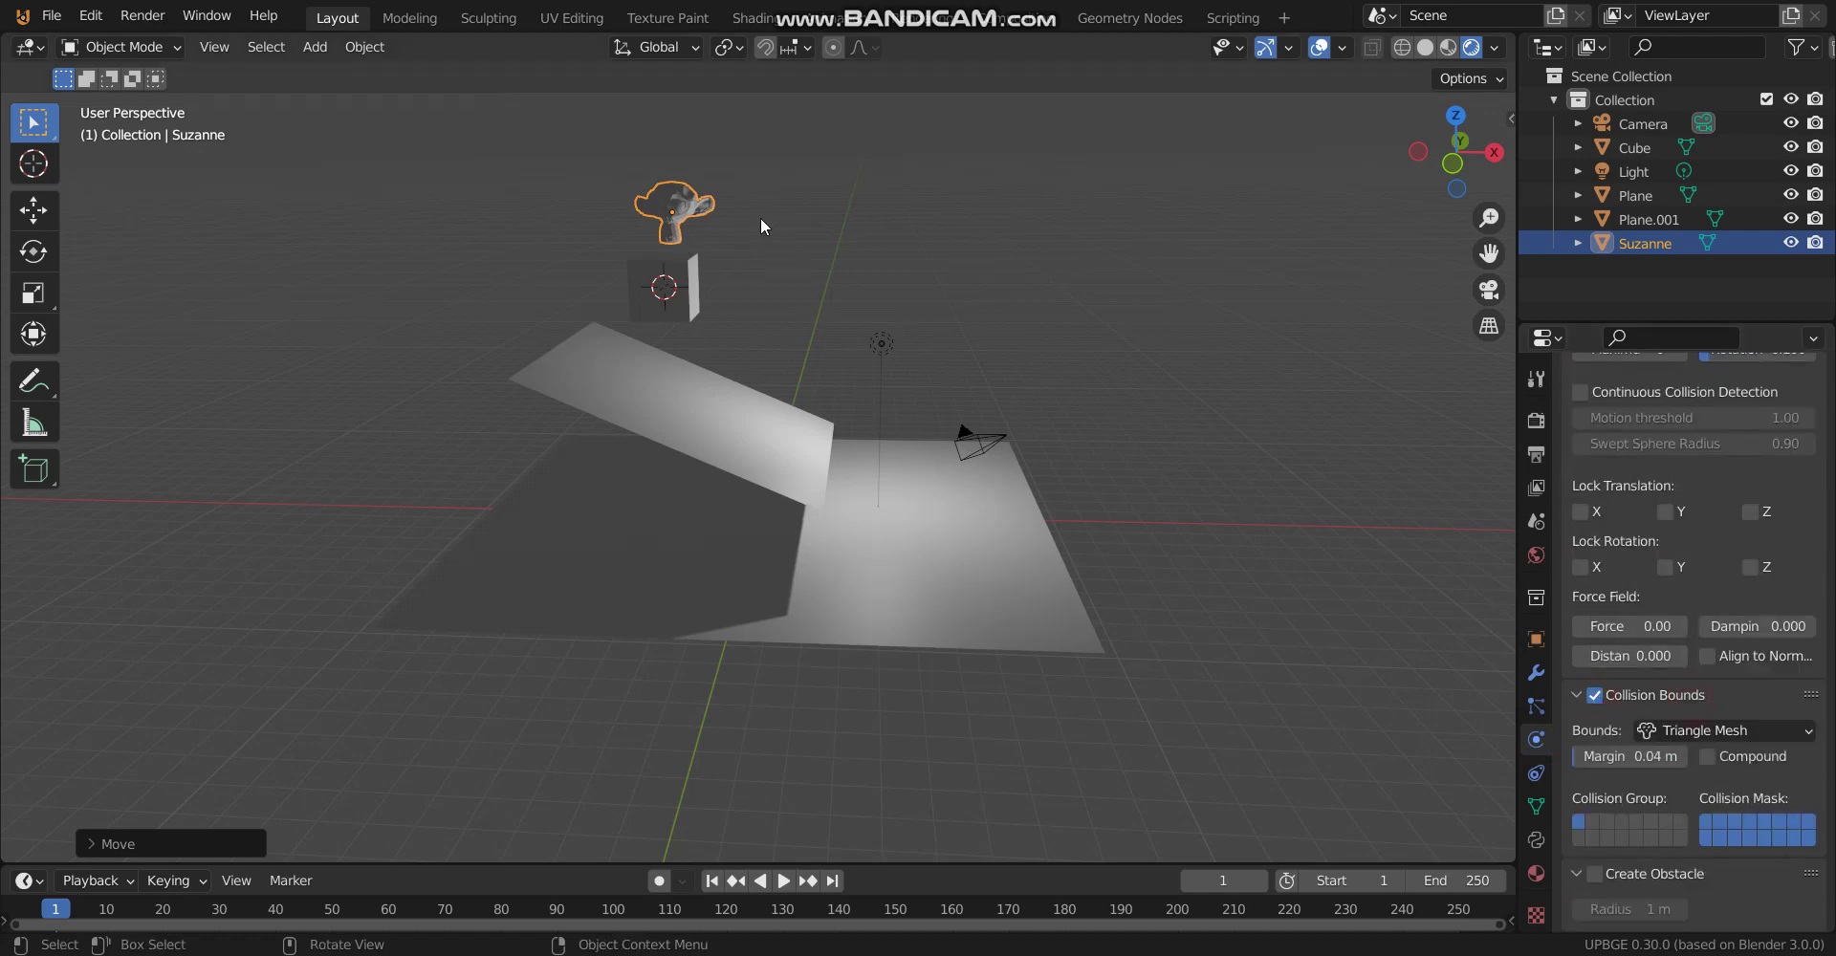
Scale the monkey up slightly and lower the cube onto the upper part of the ramp
key(s)
click(702, 289)
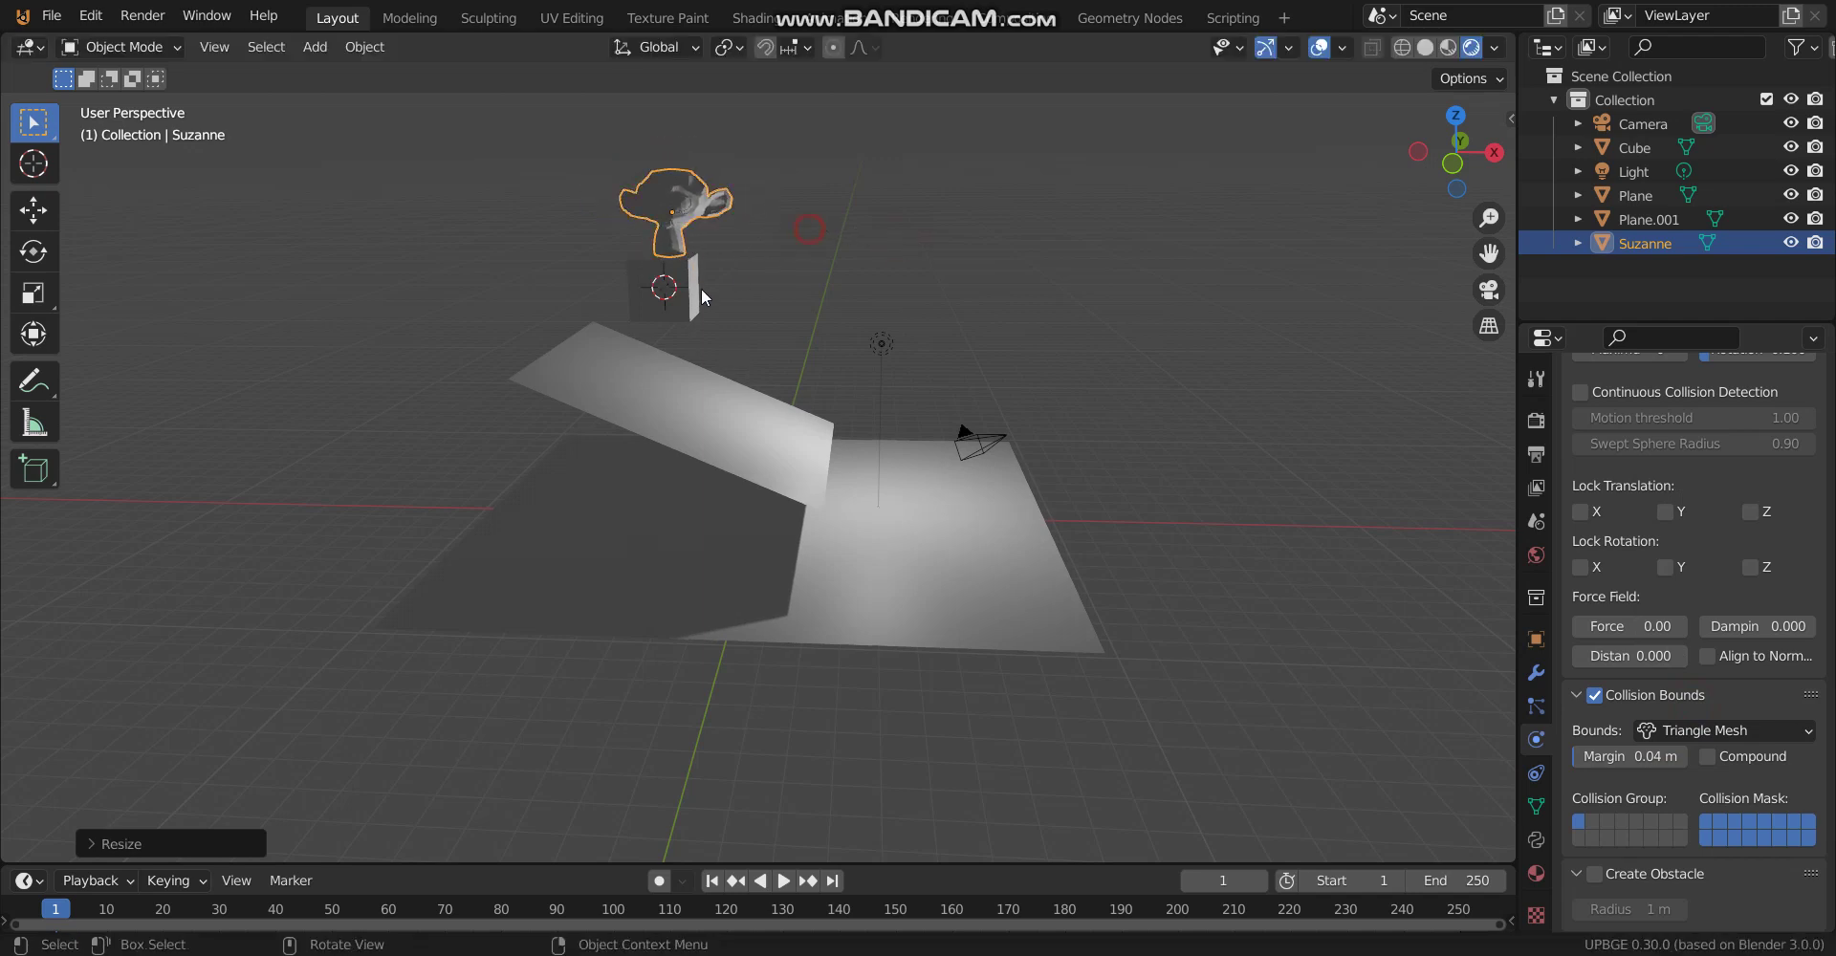
click(690, 287)
key(g)
click(728, 351)
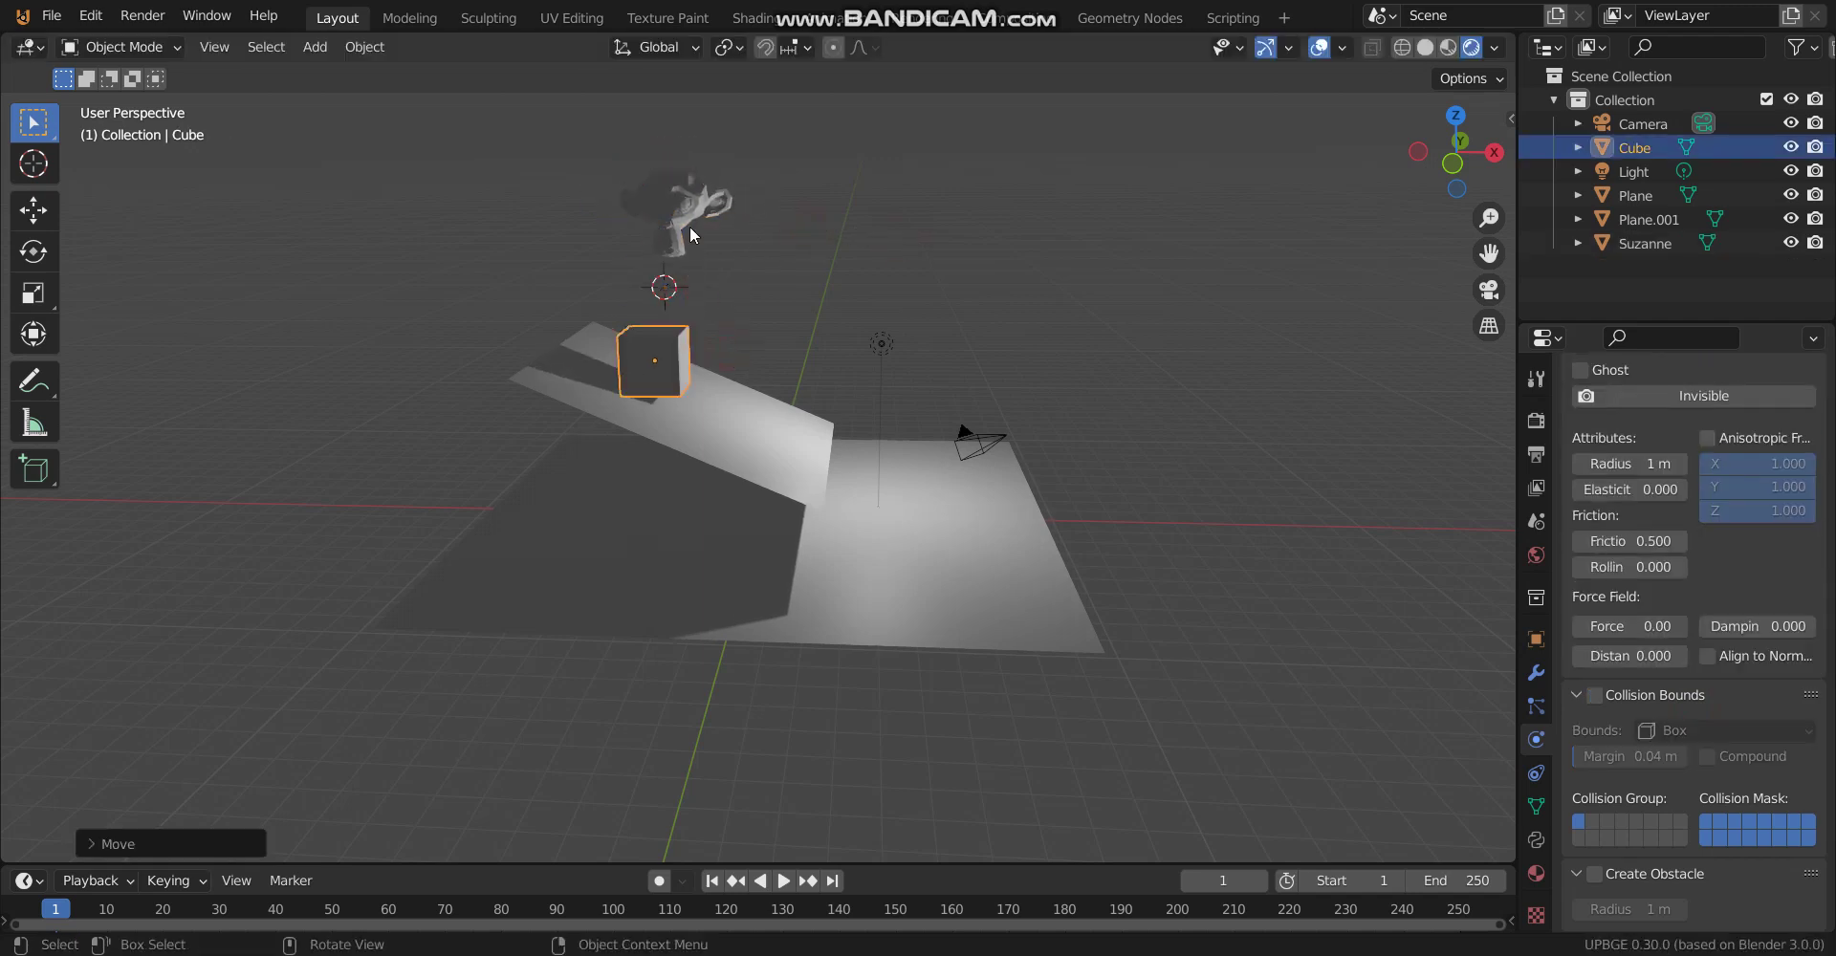
Select the monkey, run the game to watch how it falls, and stop it
click(691, 226)
key(p)
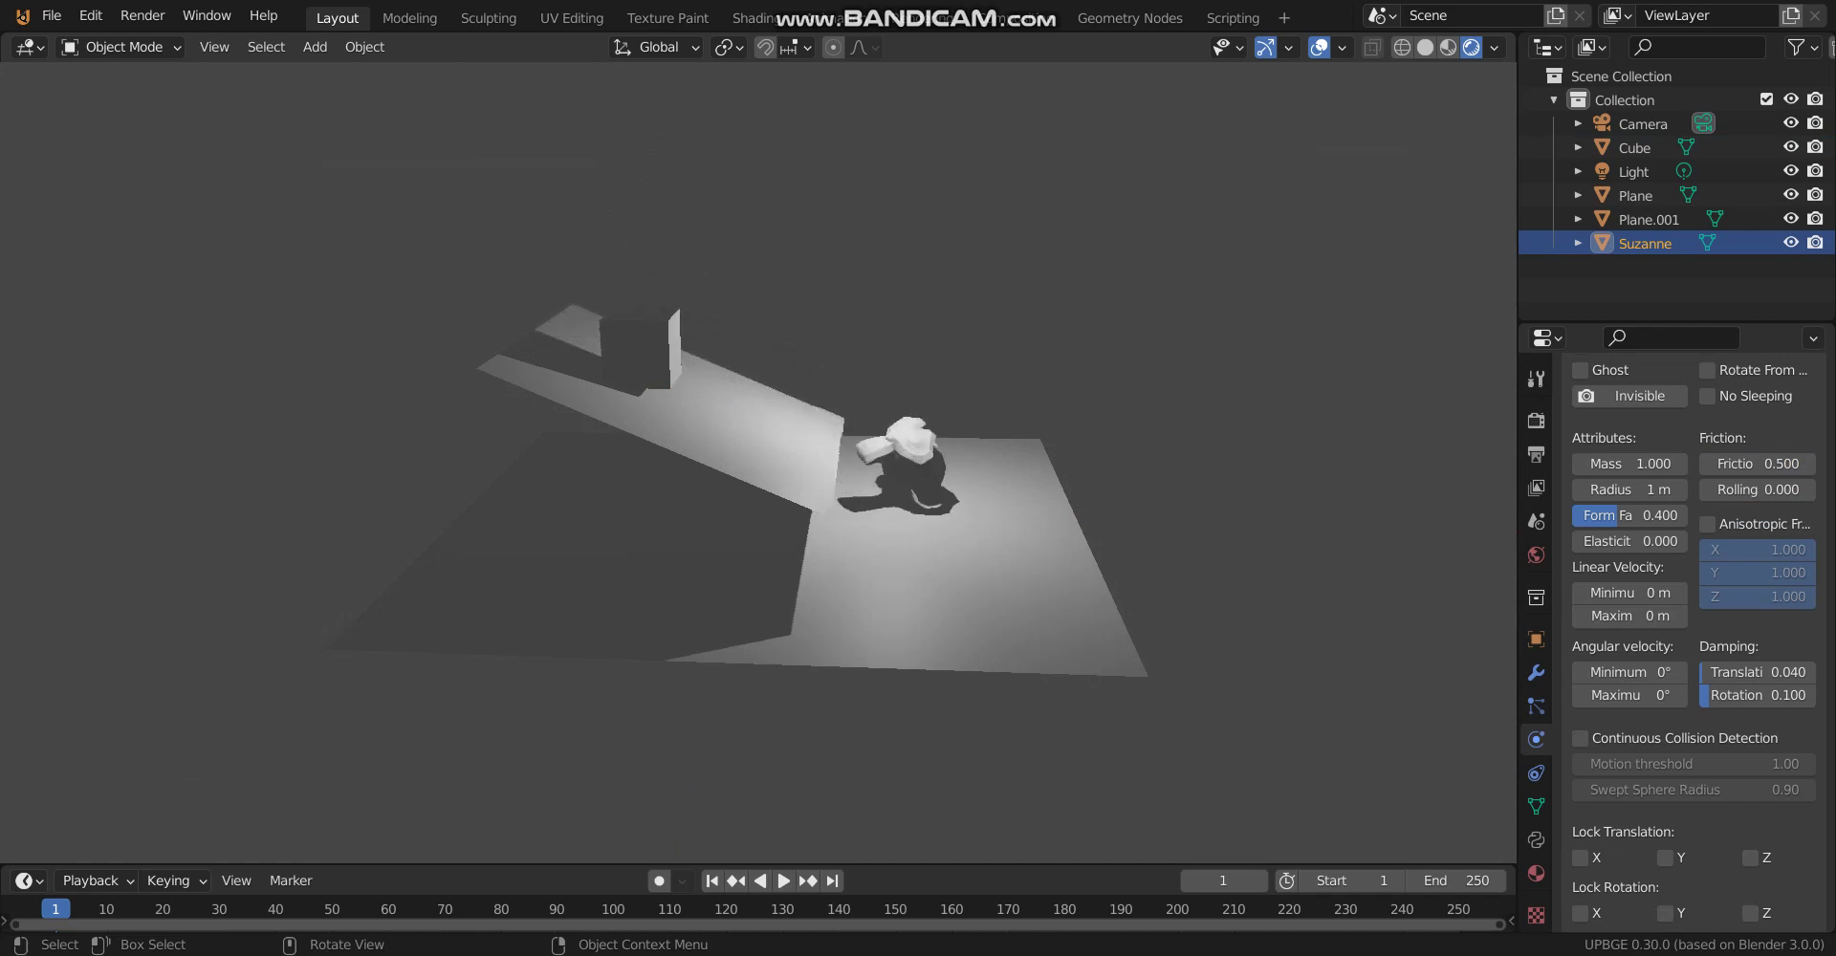
key(Escape)
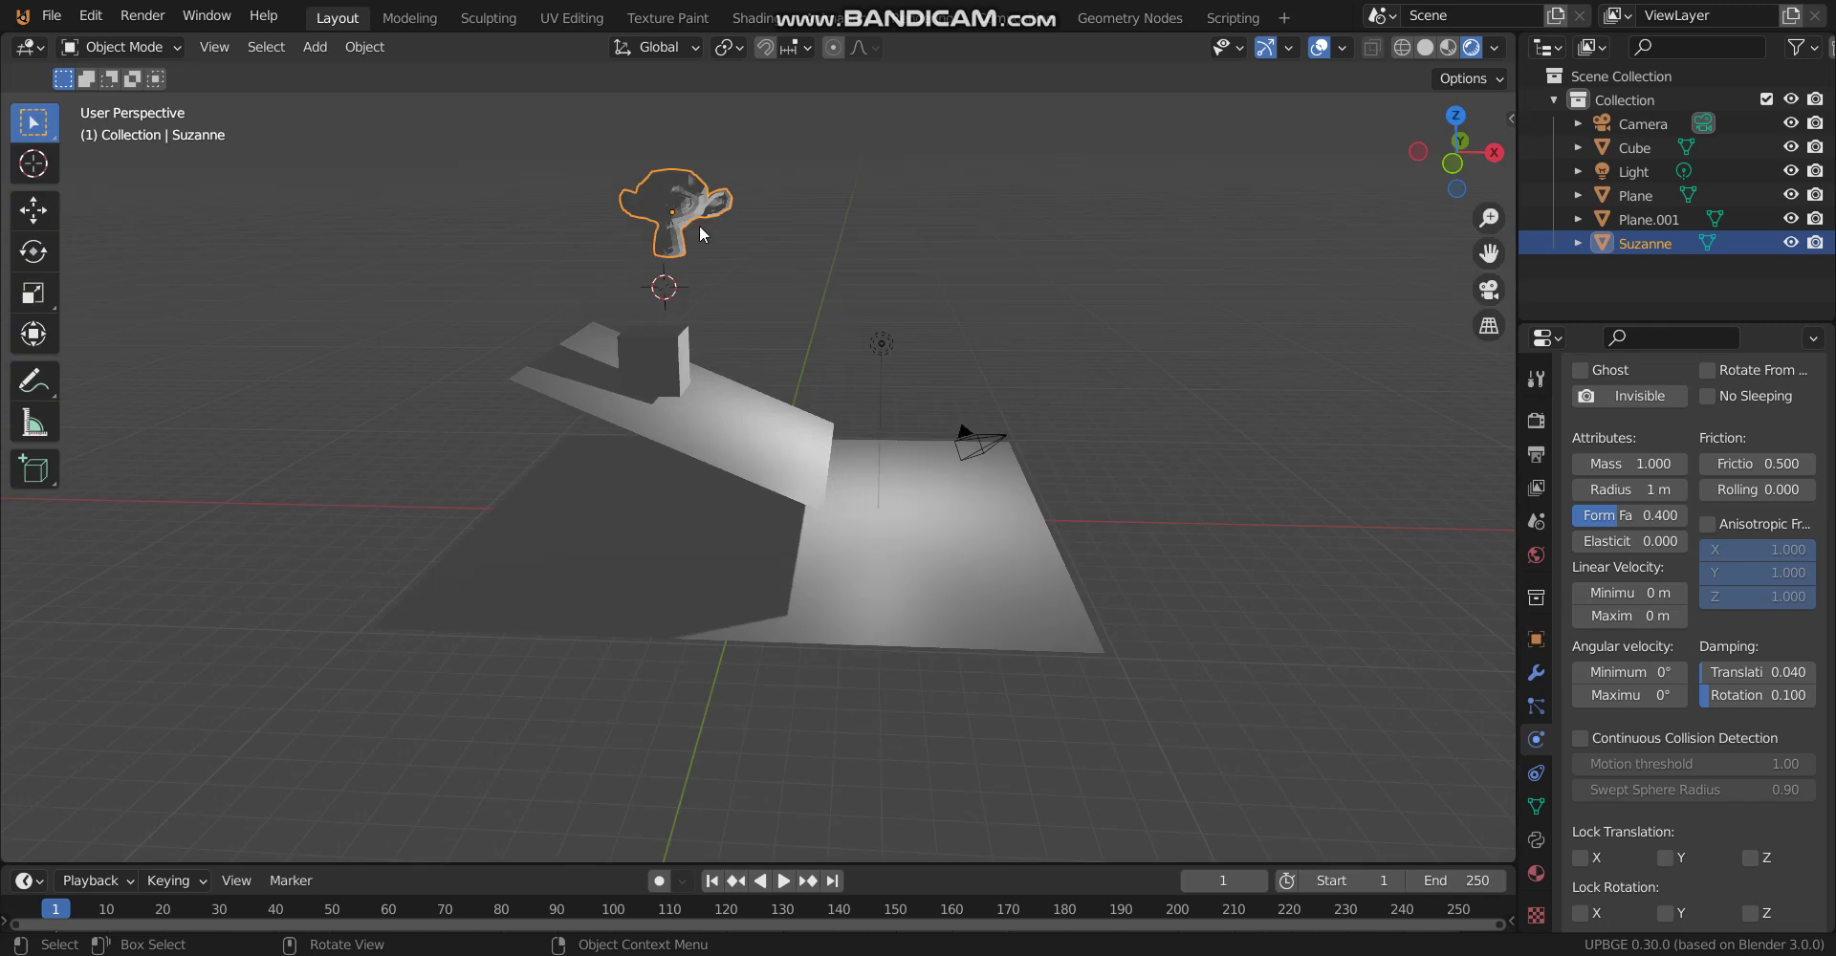
Apply the monkey's object transform and run the game again to test the fall
key(ctrl+a)
click(710, 232)
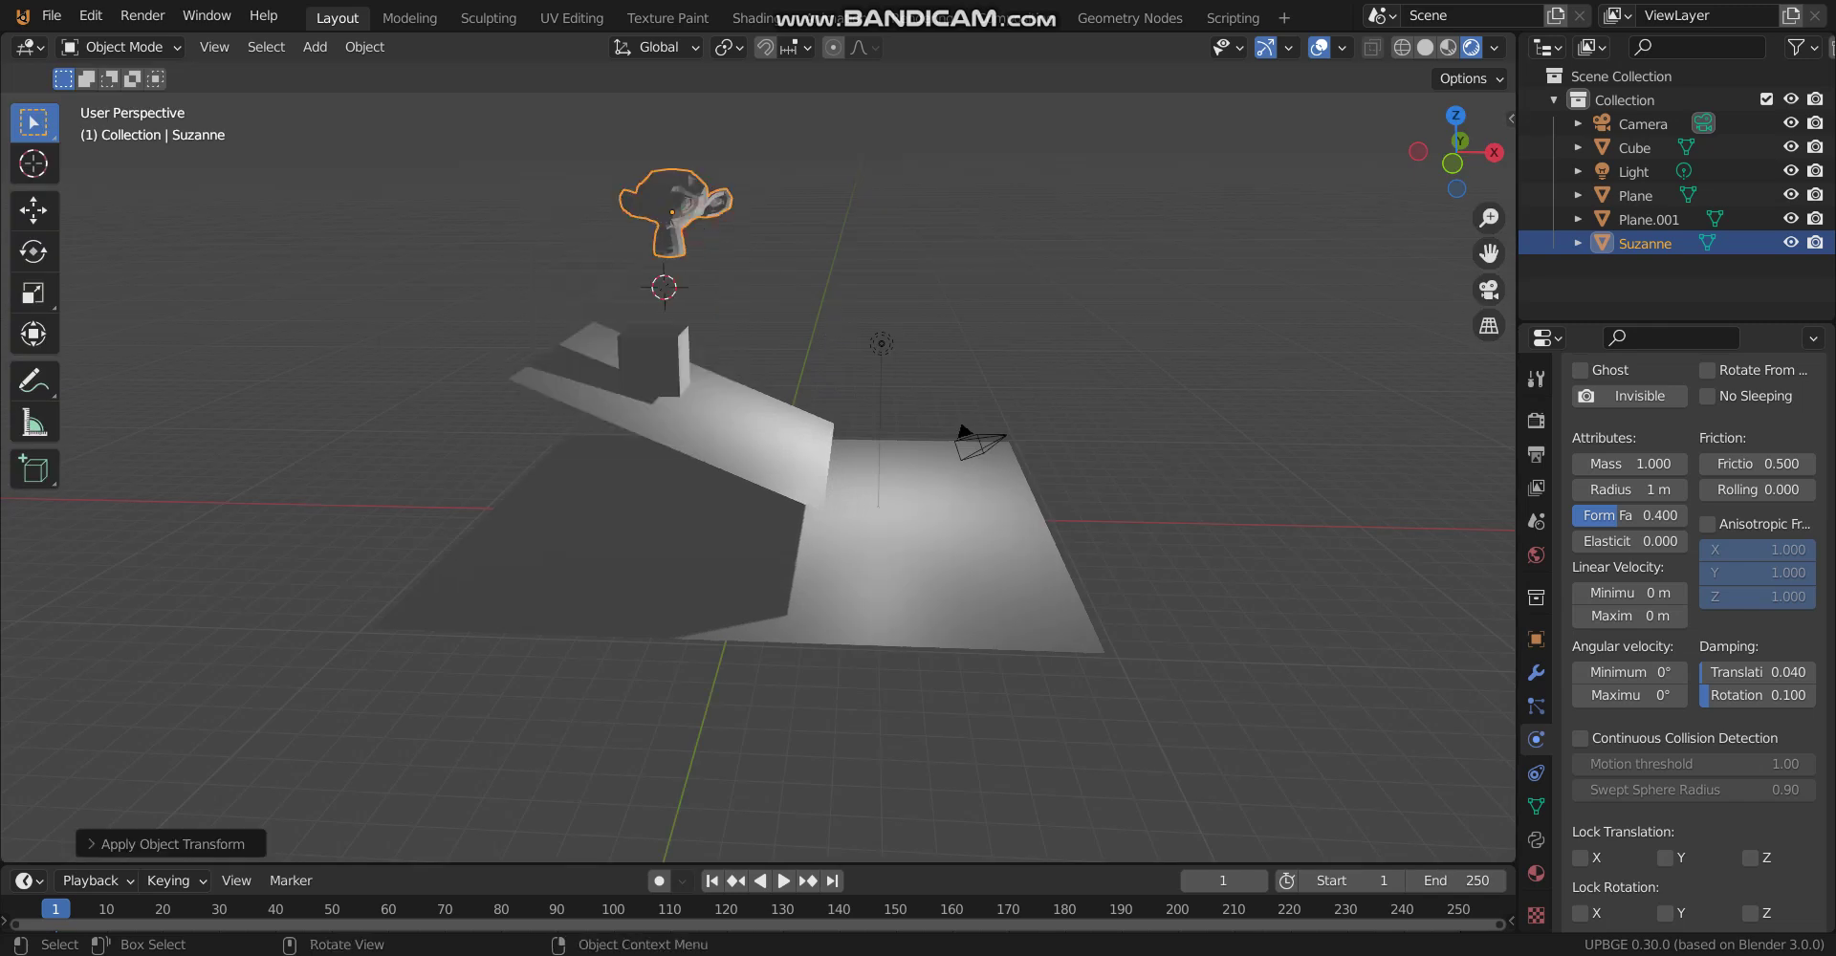
key(p)
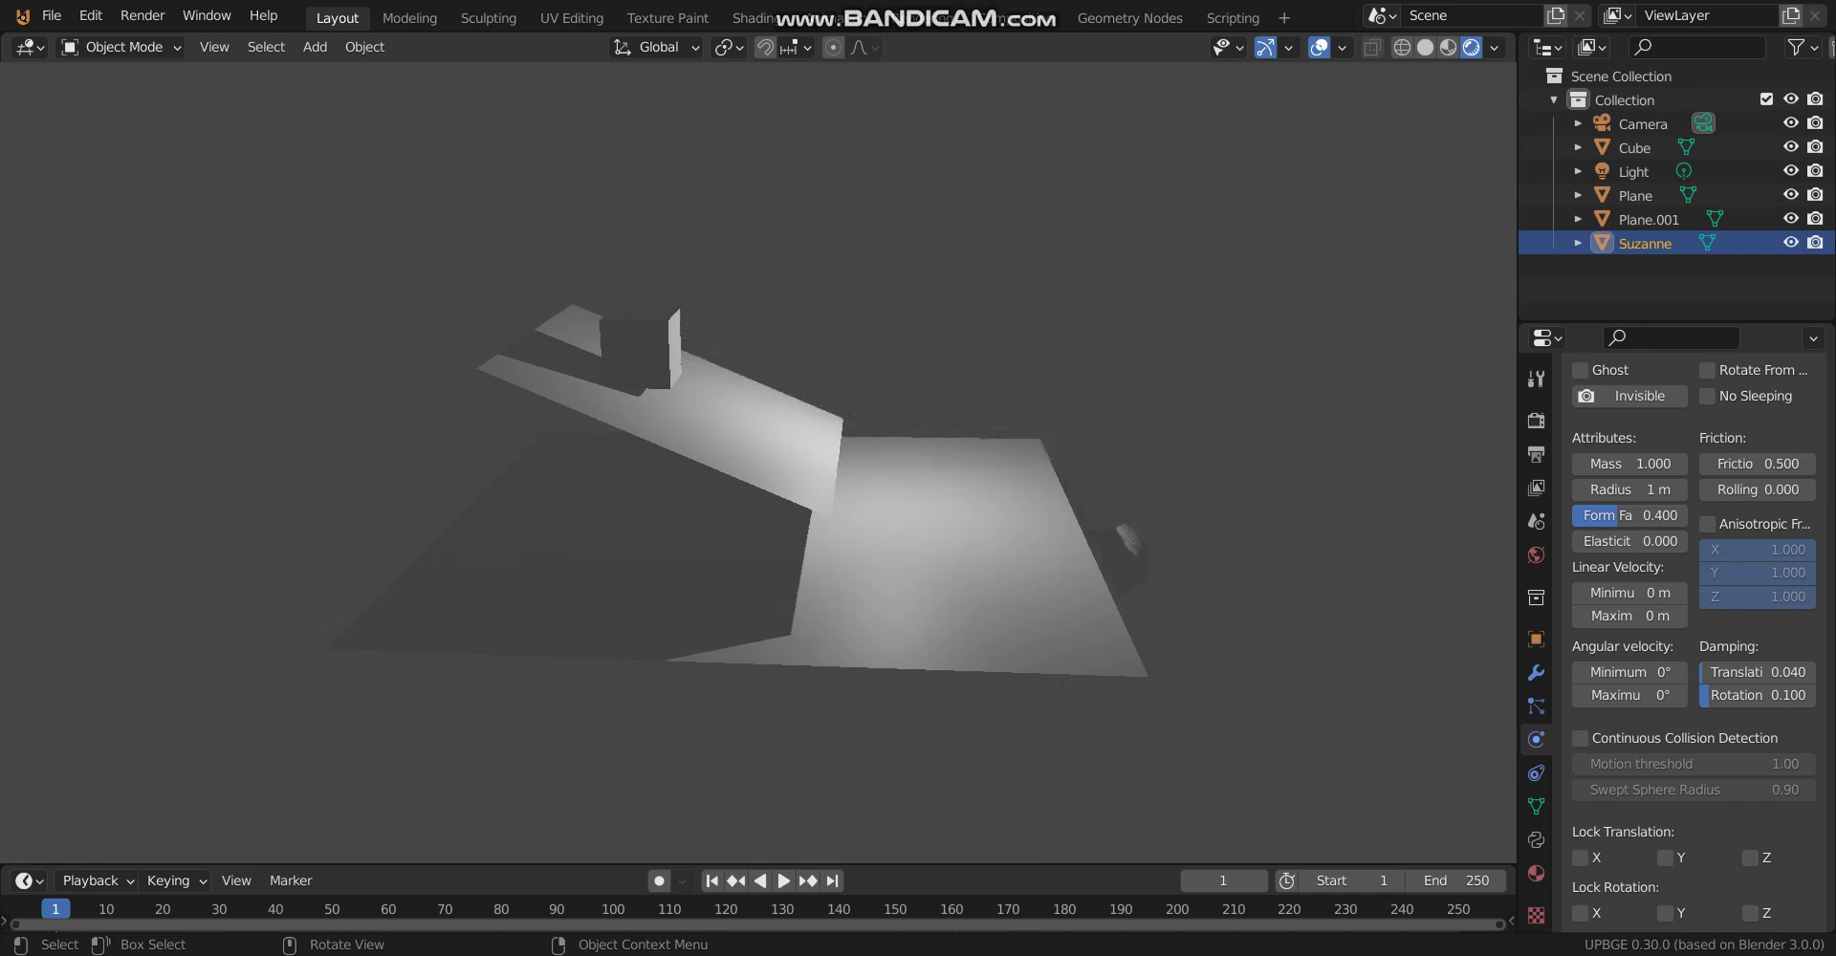
key(Escape)
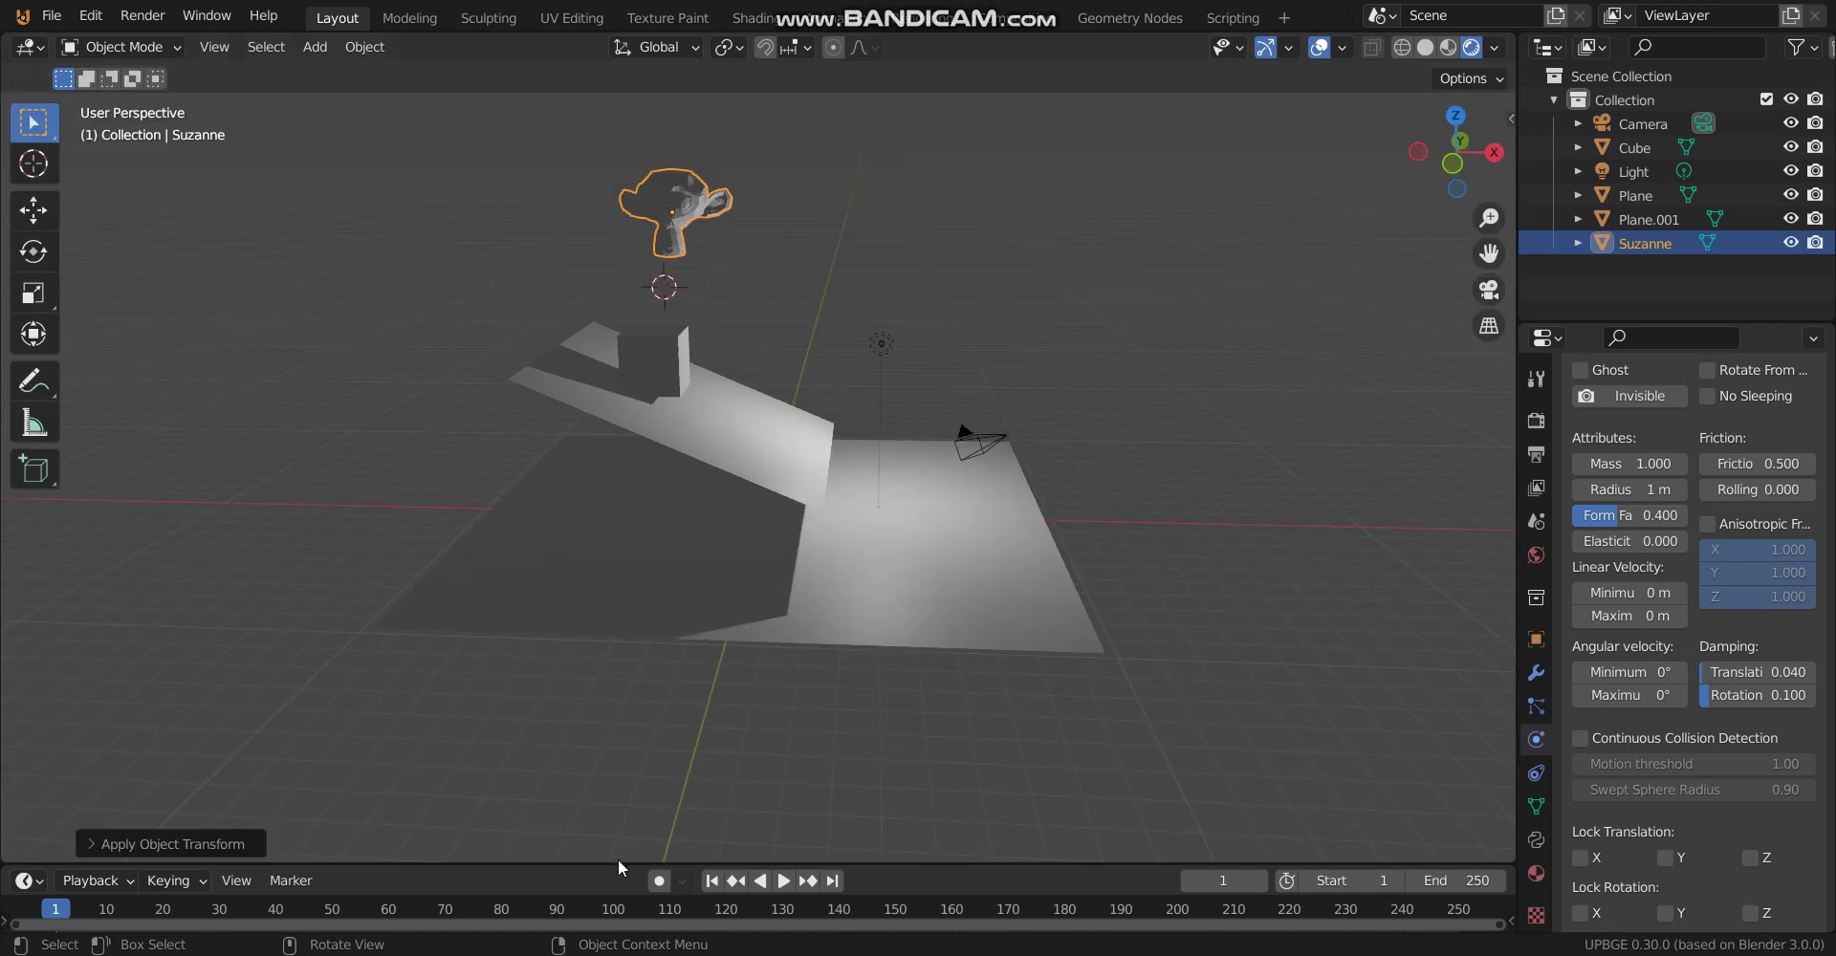
Enlarge the timeline area, turn it into a Logic Node Editor and create a new node tree
drag(615, 865, 508, 547)
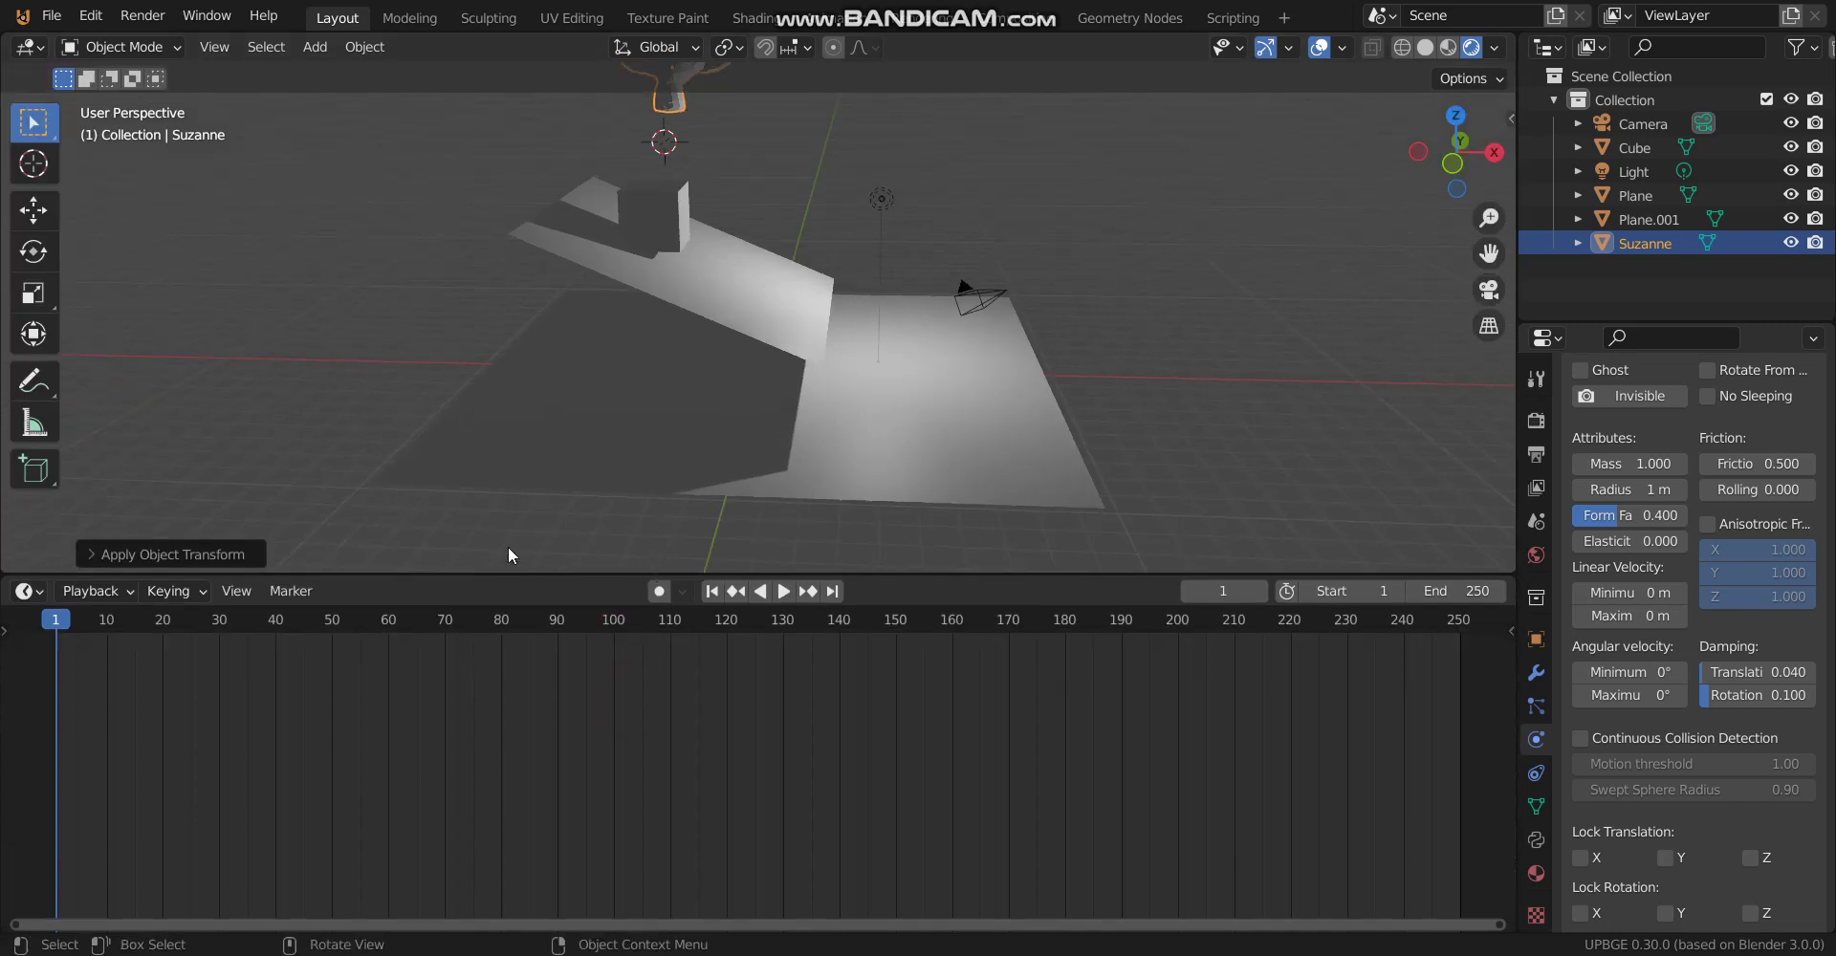
click(23, 591)
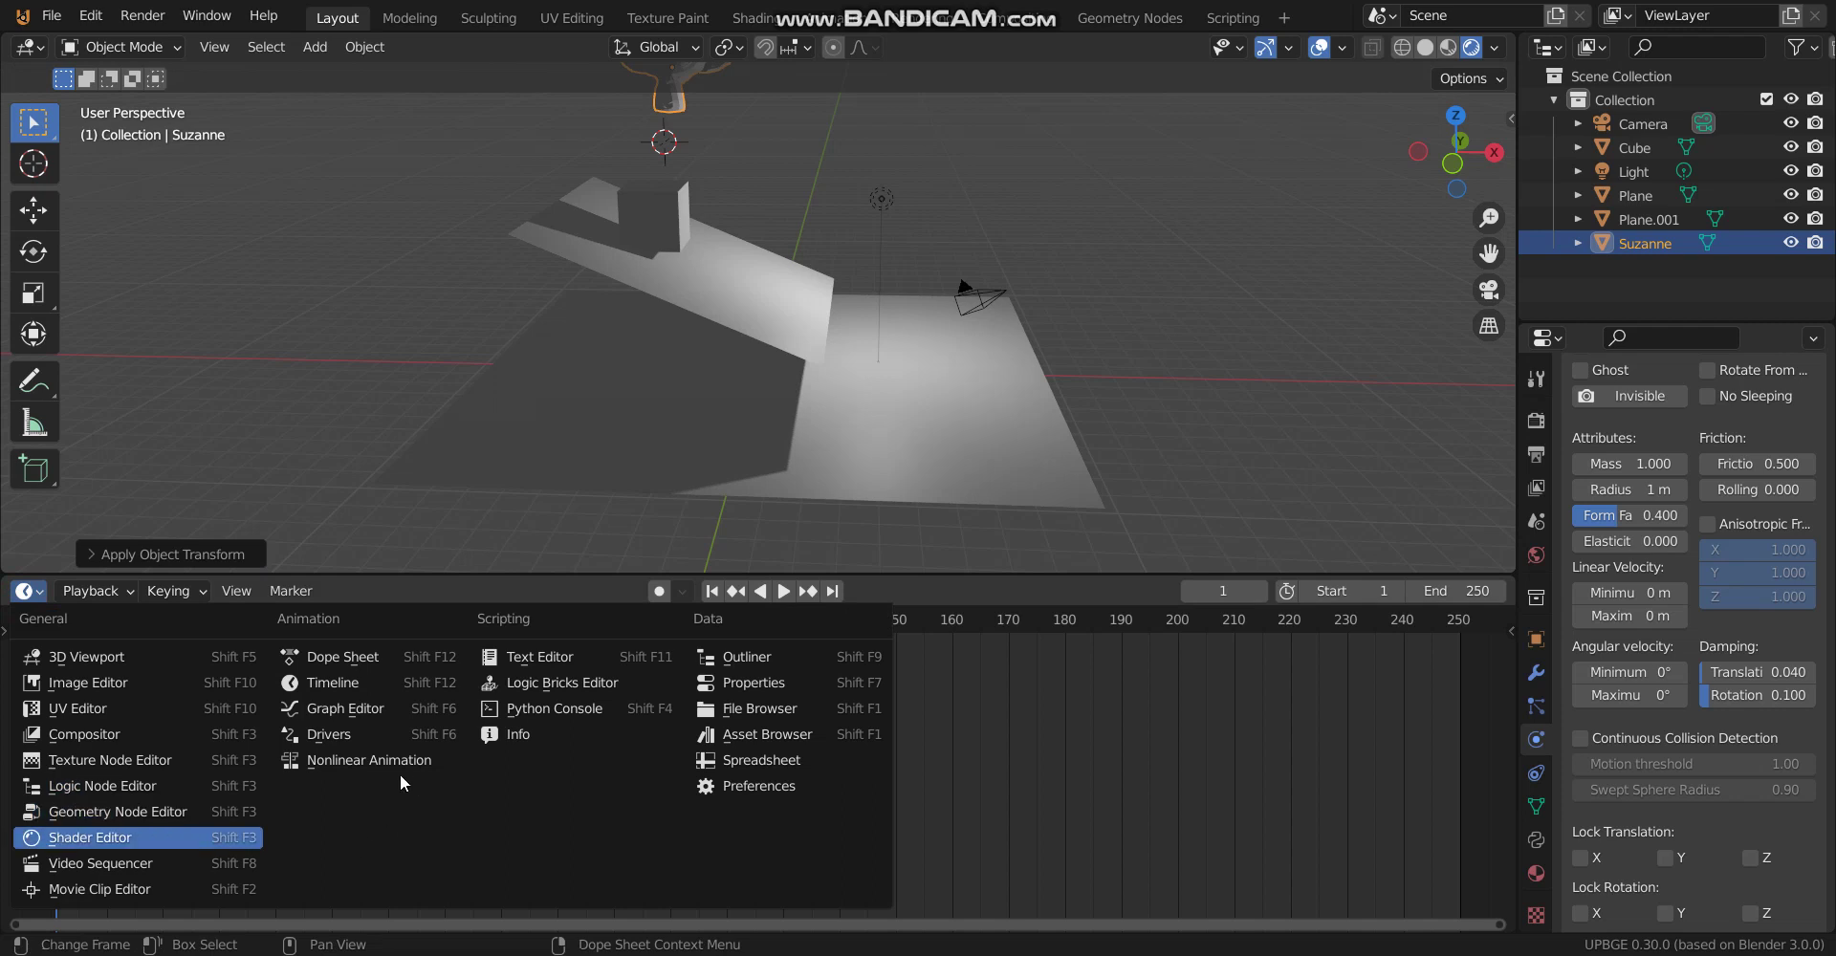
click(95, 789)
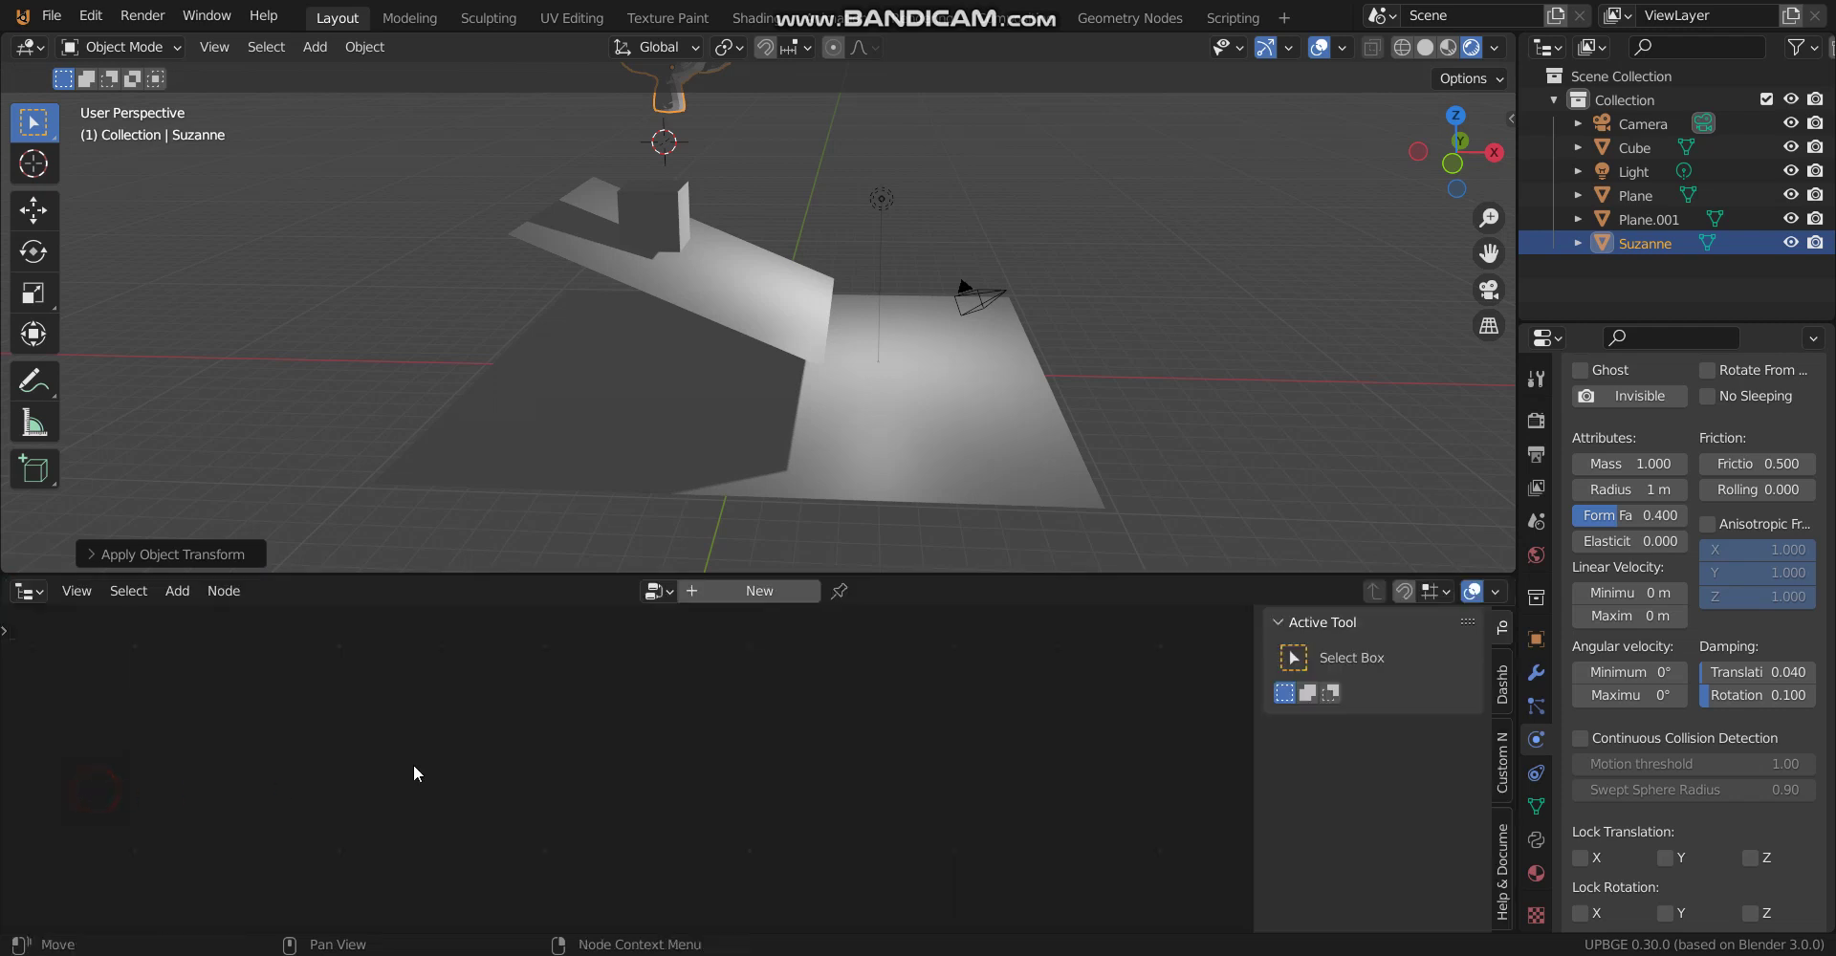
click(751, 592)
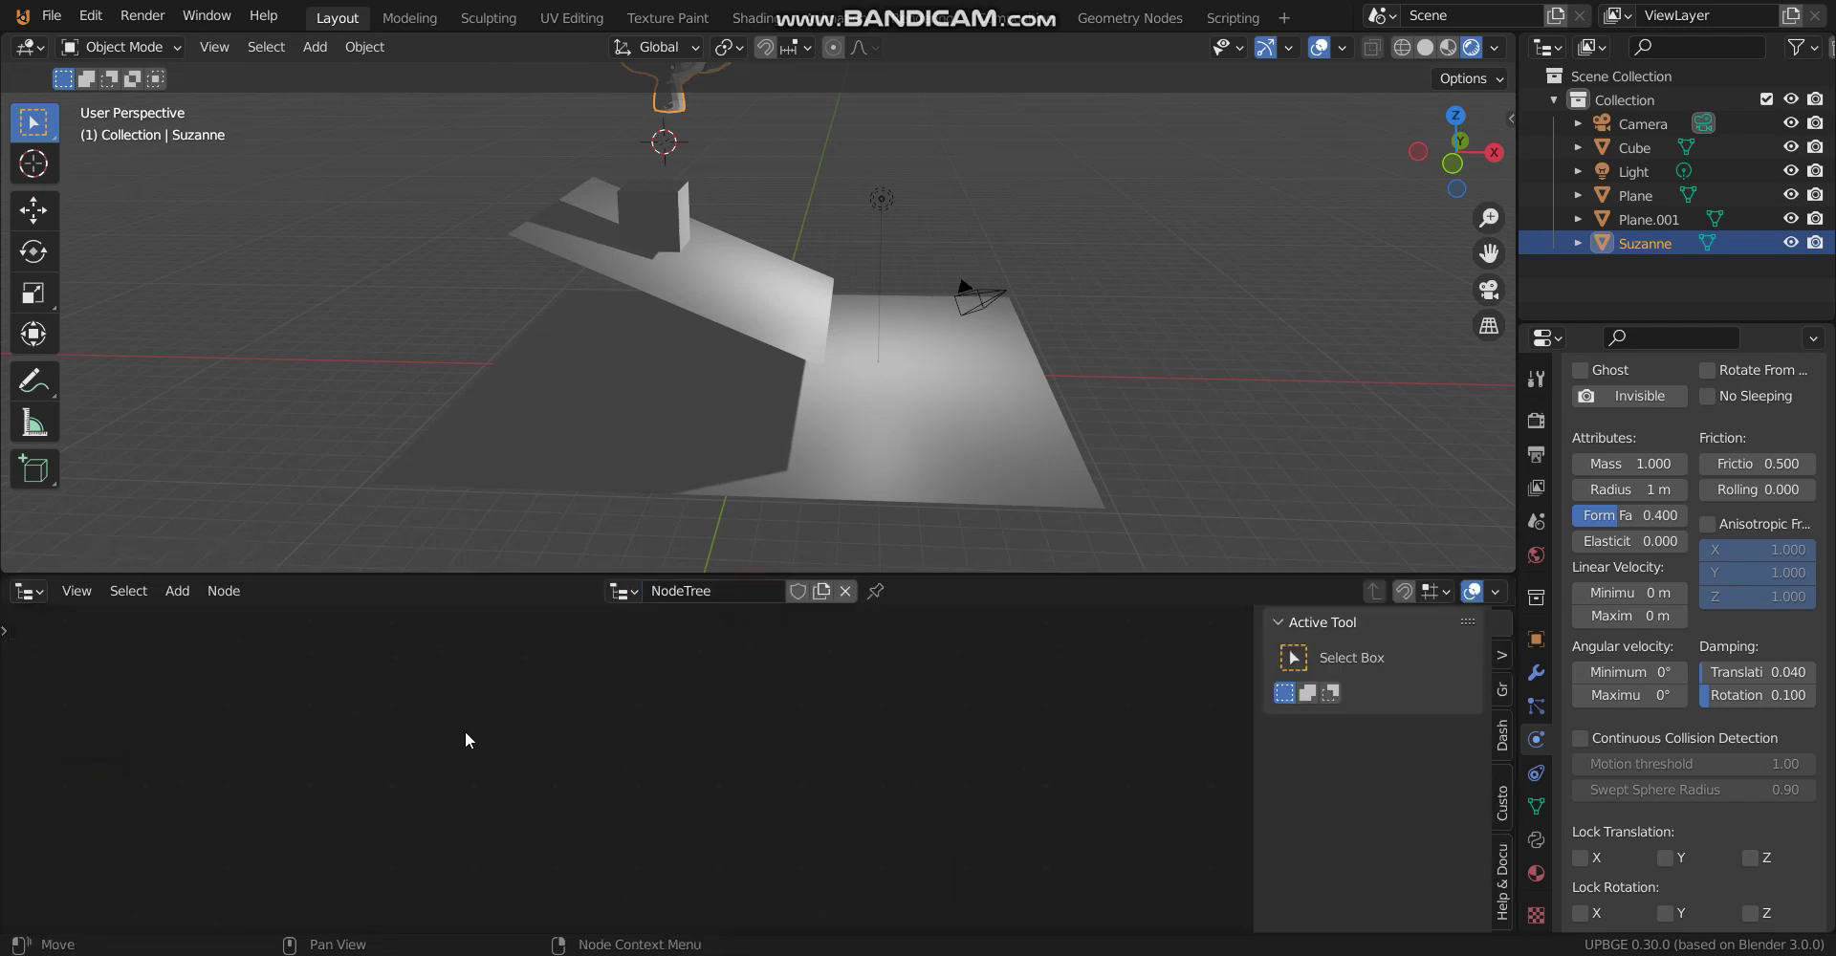
Add a keyboard Key Down node to the logic node tree
key(shift+a)
mouse_move(451, 433)
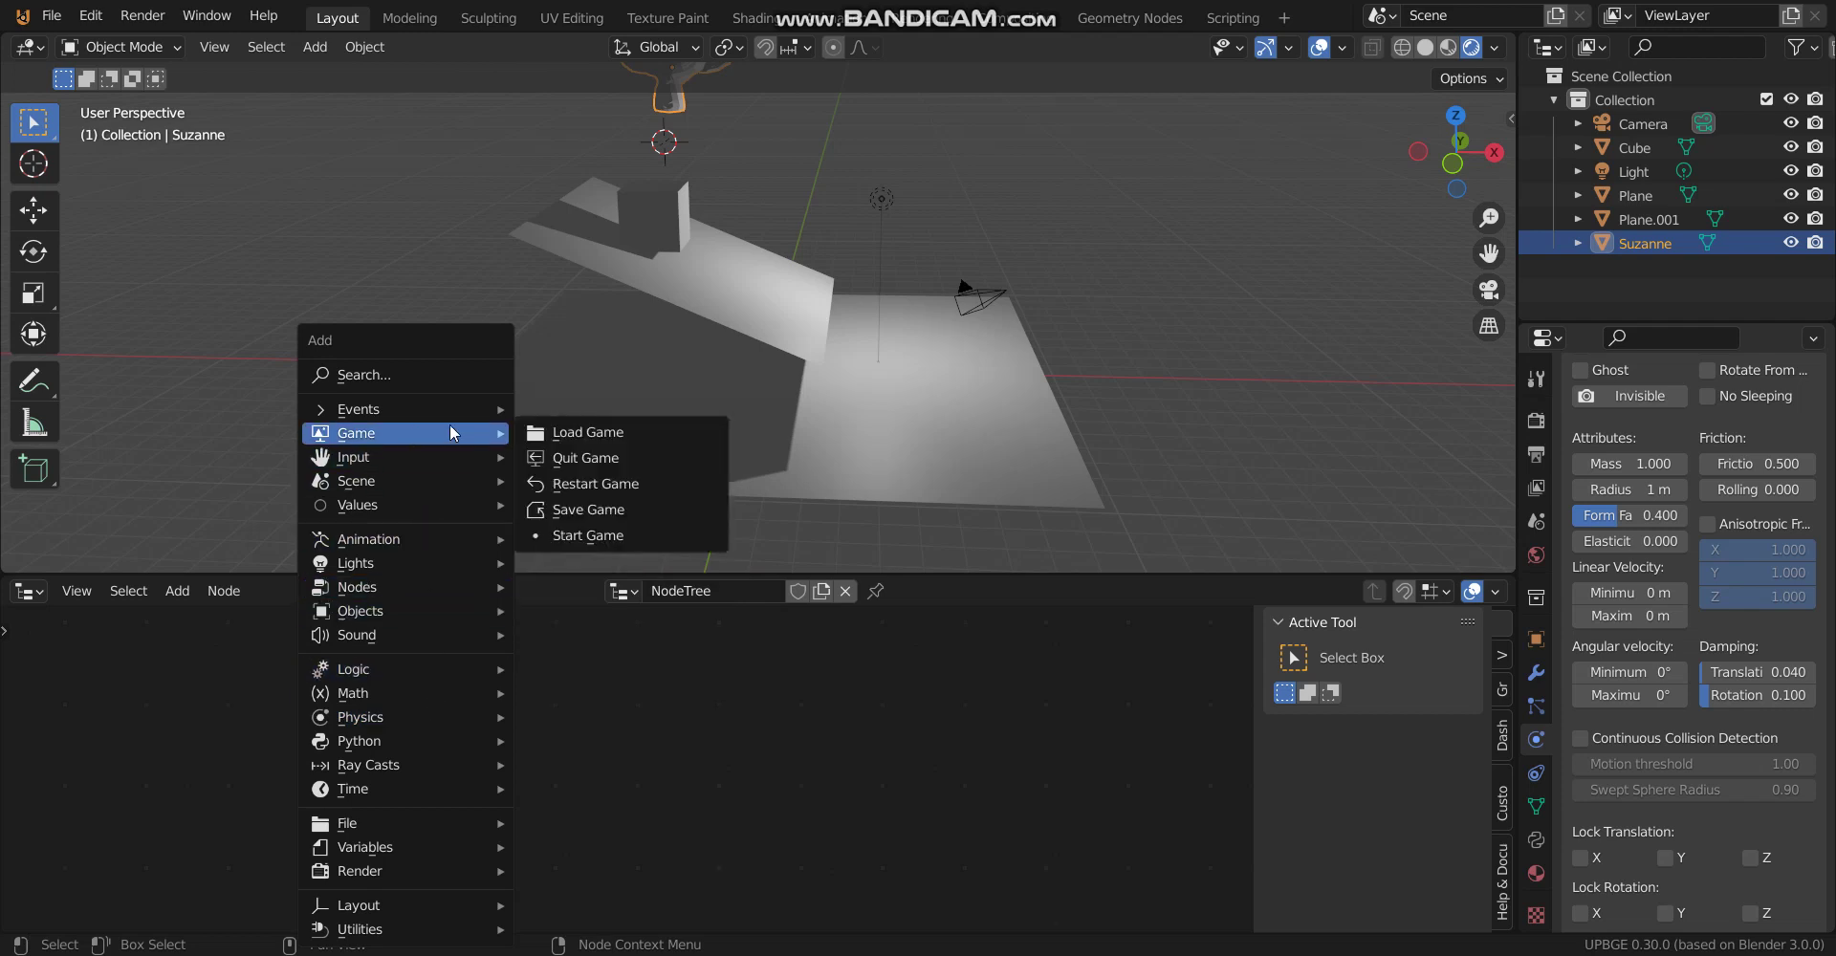
mouse_move(423, 461)
click(594, 480)
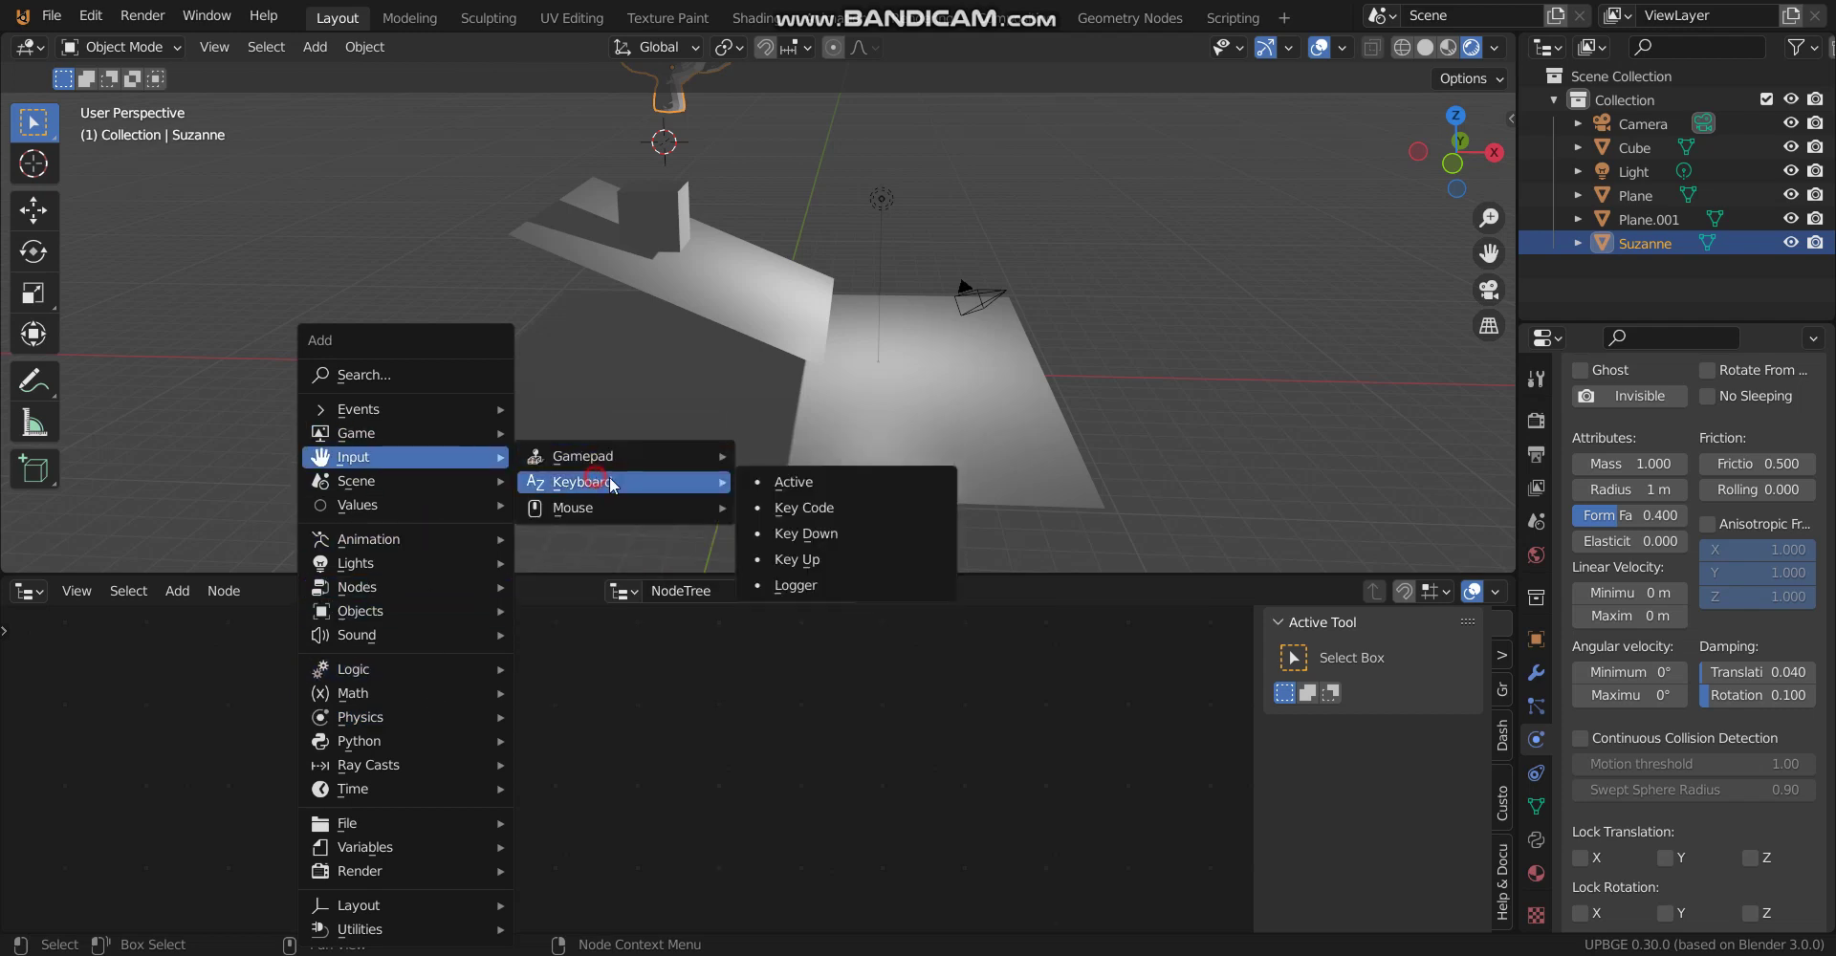
click(806, 534)
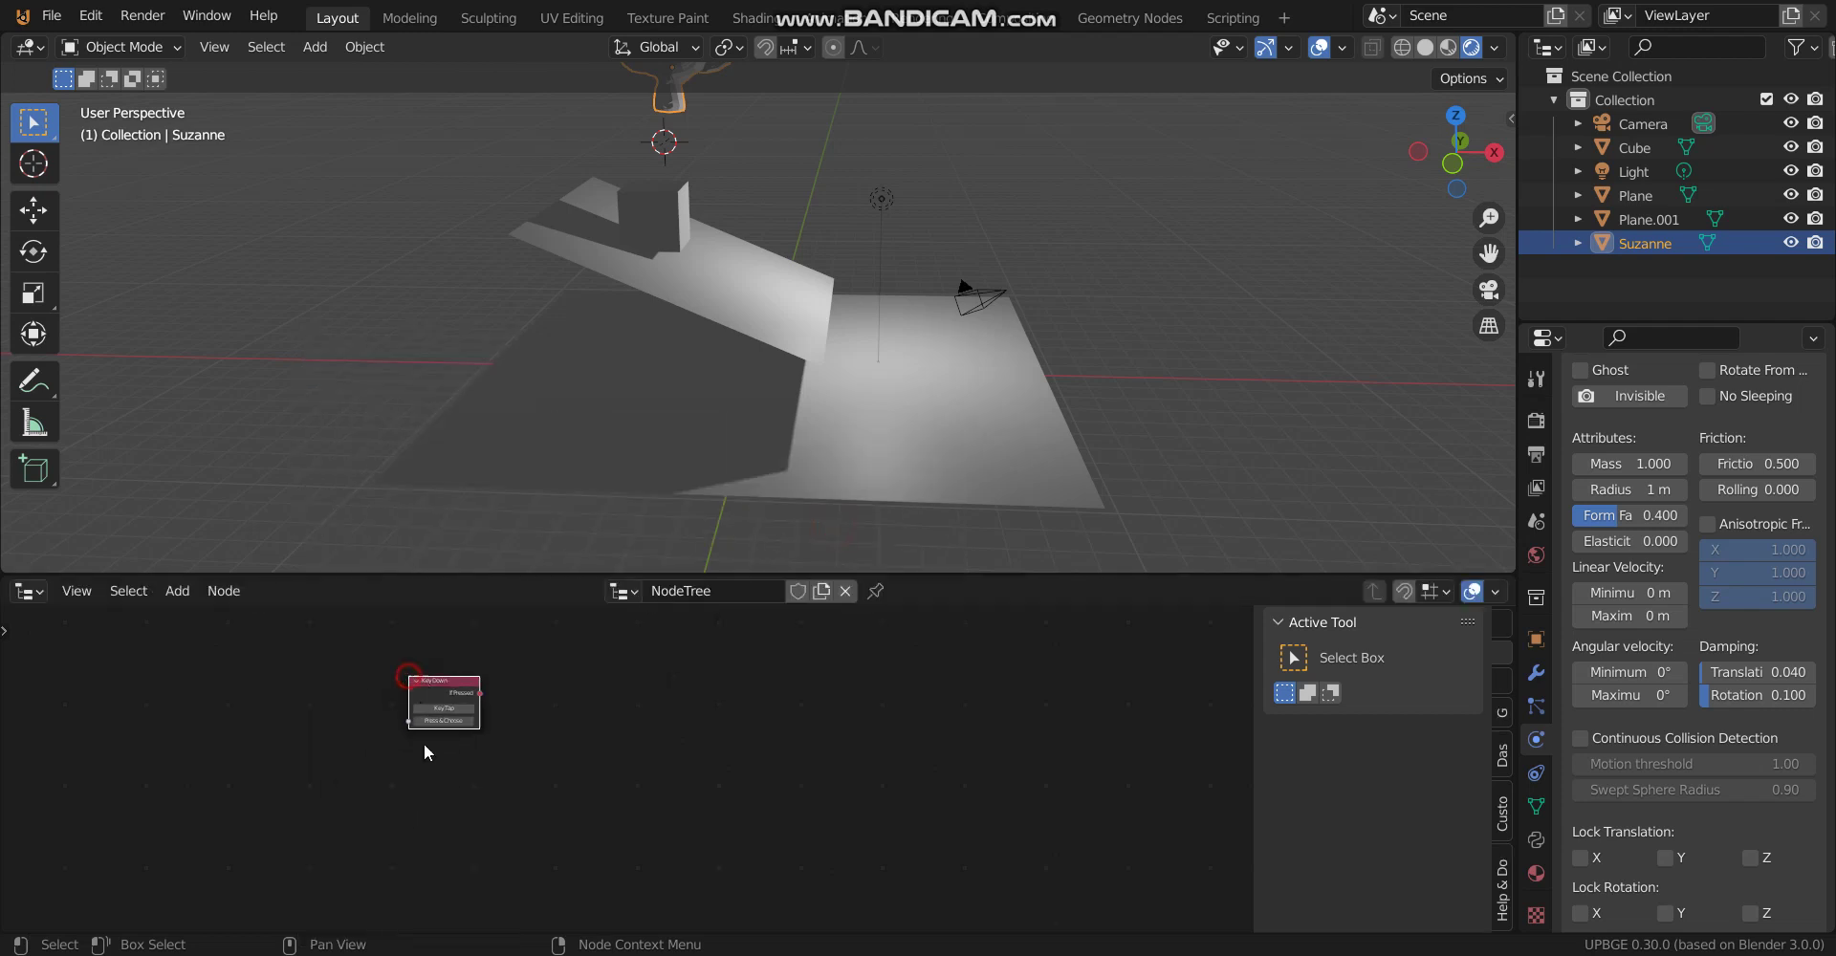
click(473, 660)
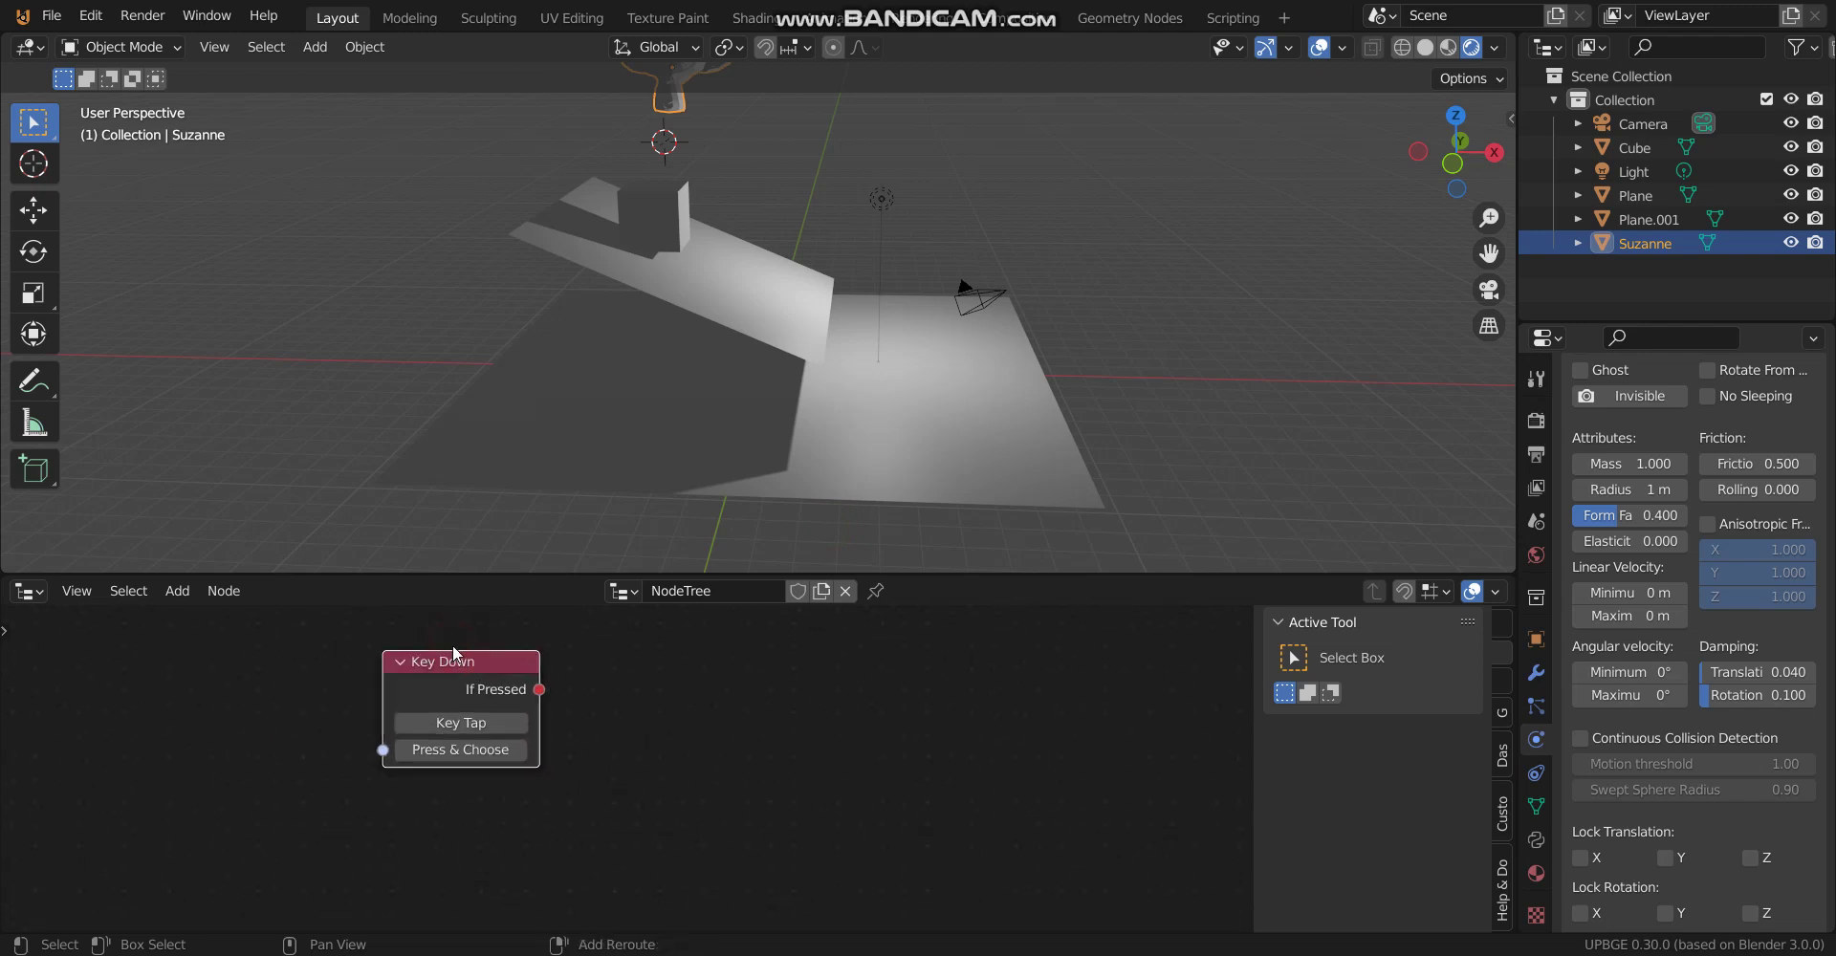
Duplicate the Key Down node below the original and assign A to the upper node and D to the copy
key(shift+d)
click(459, 808)
click(465, 724)
click(463, 722)
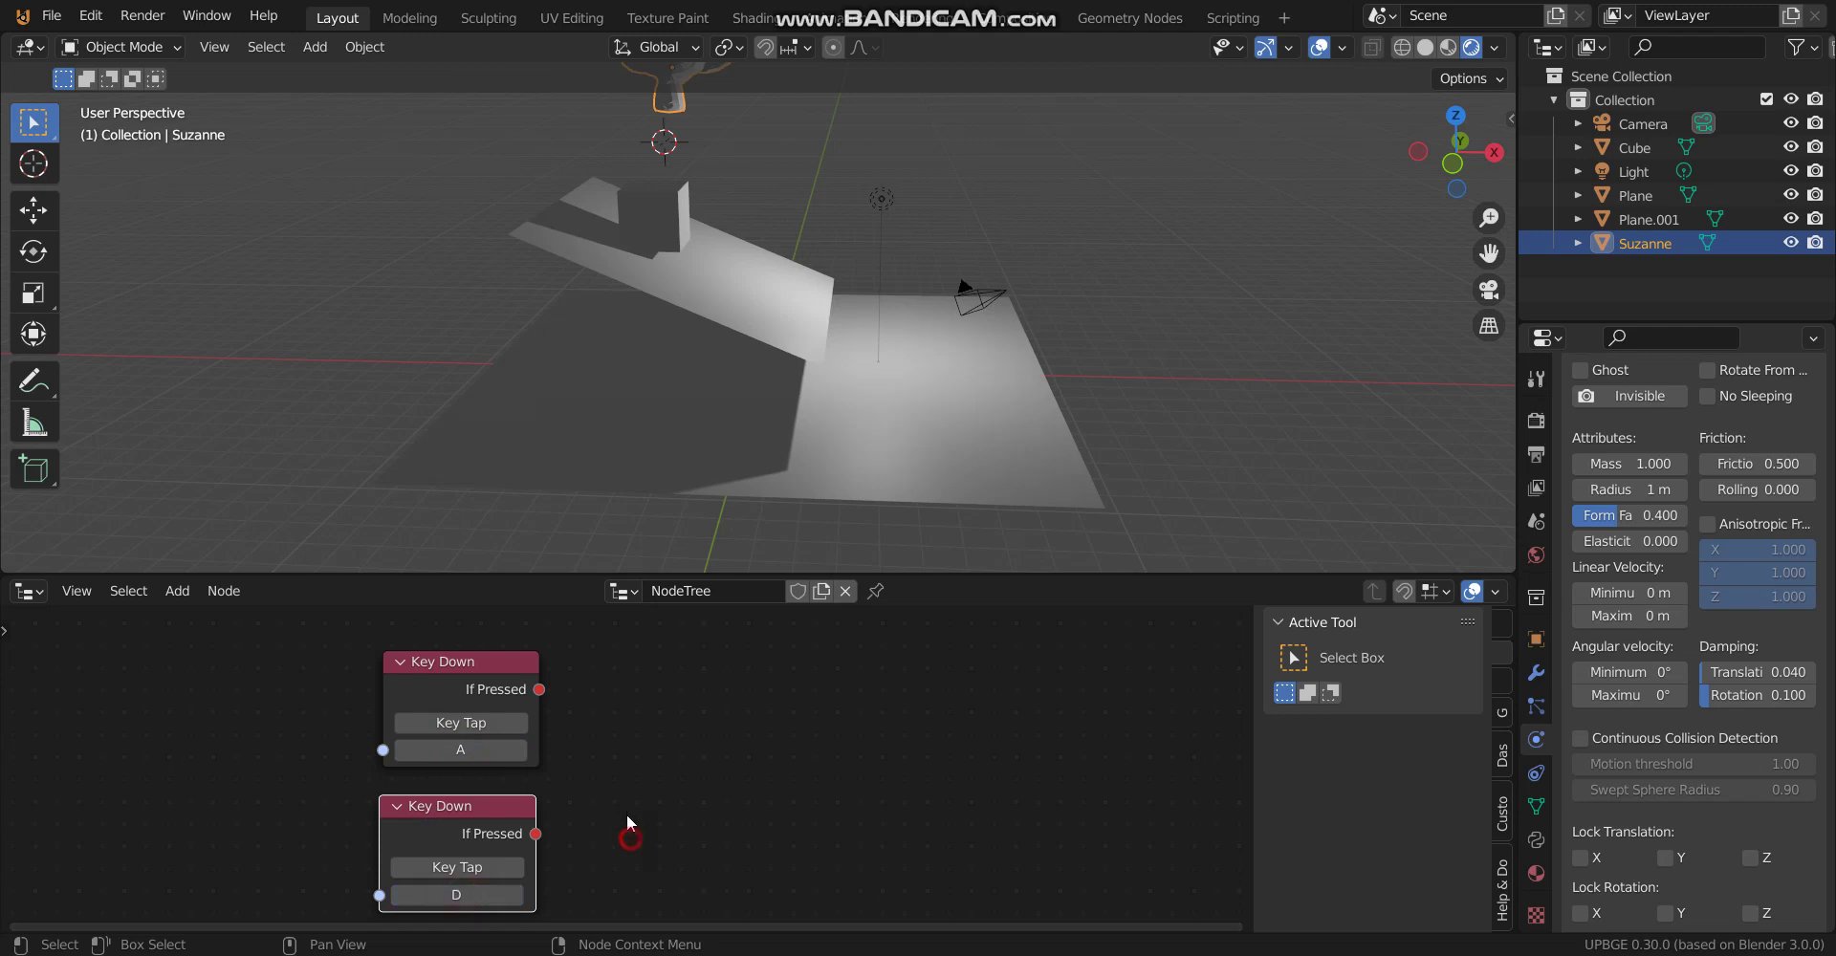
Add a Save Game node beside the A Key Down node
key(shift+a)
click(589, 432)
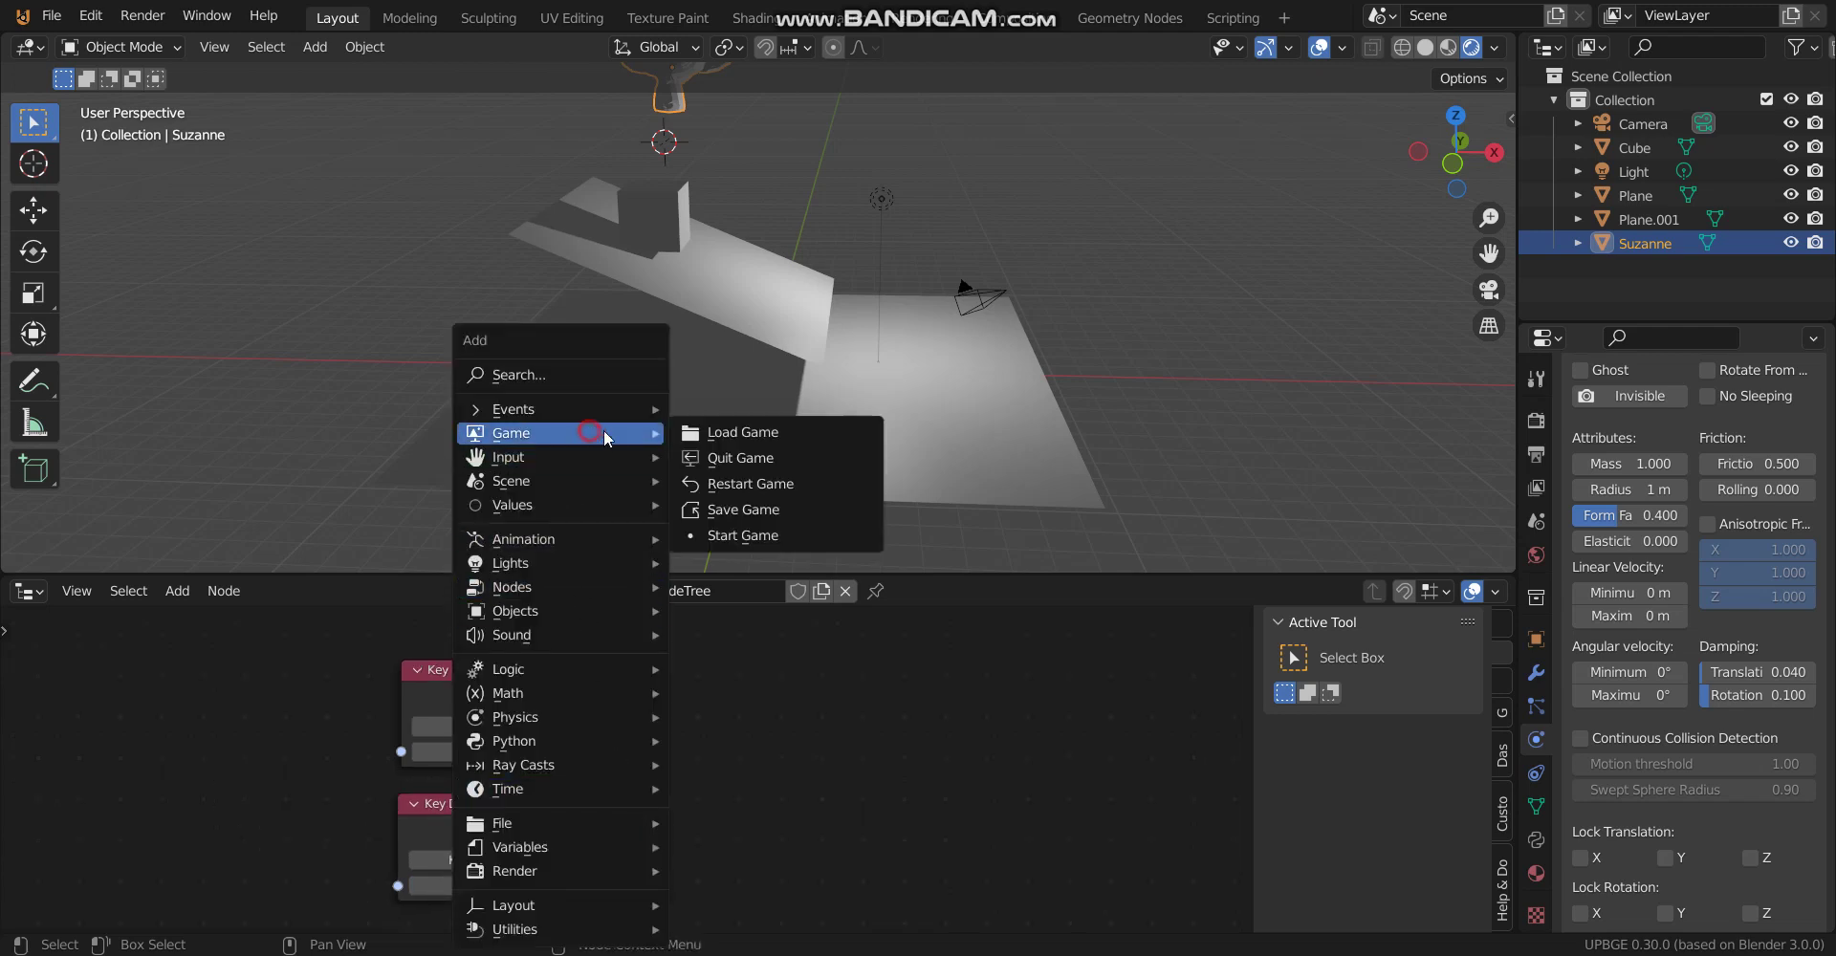
click(763, 509)
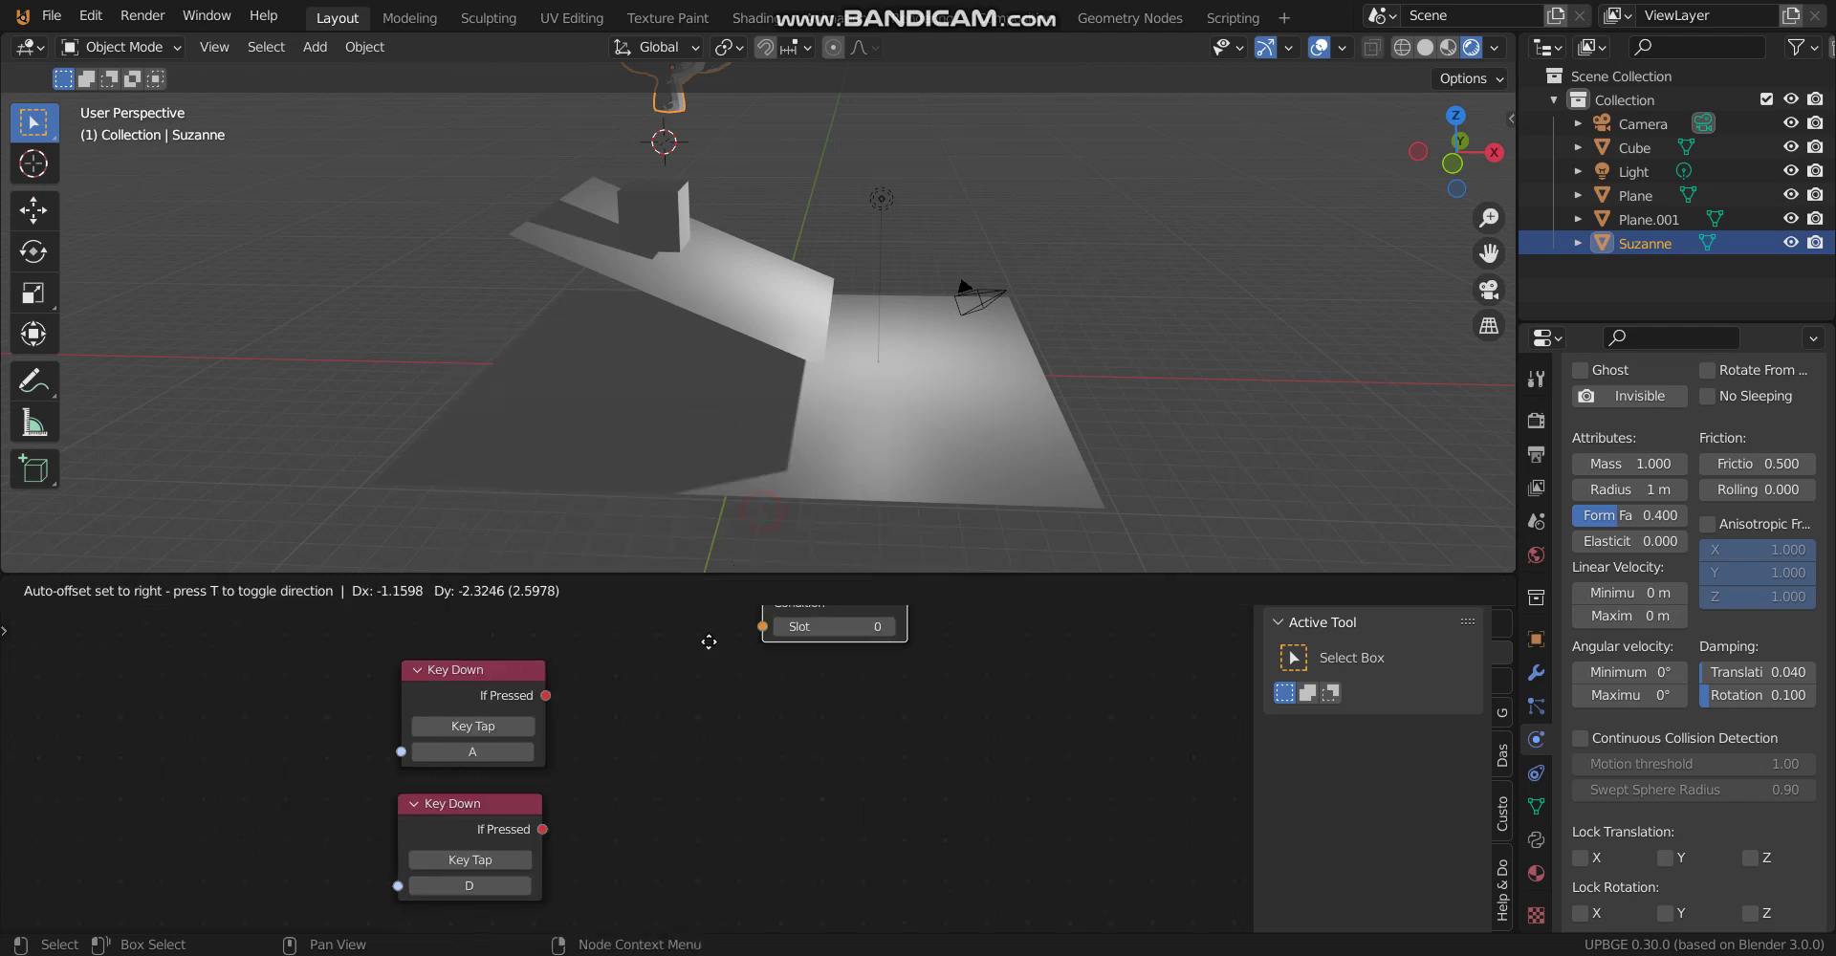
click(699, 642)
Add a Load Game node beneath the Save Game node
key(shift+a)
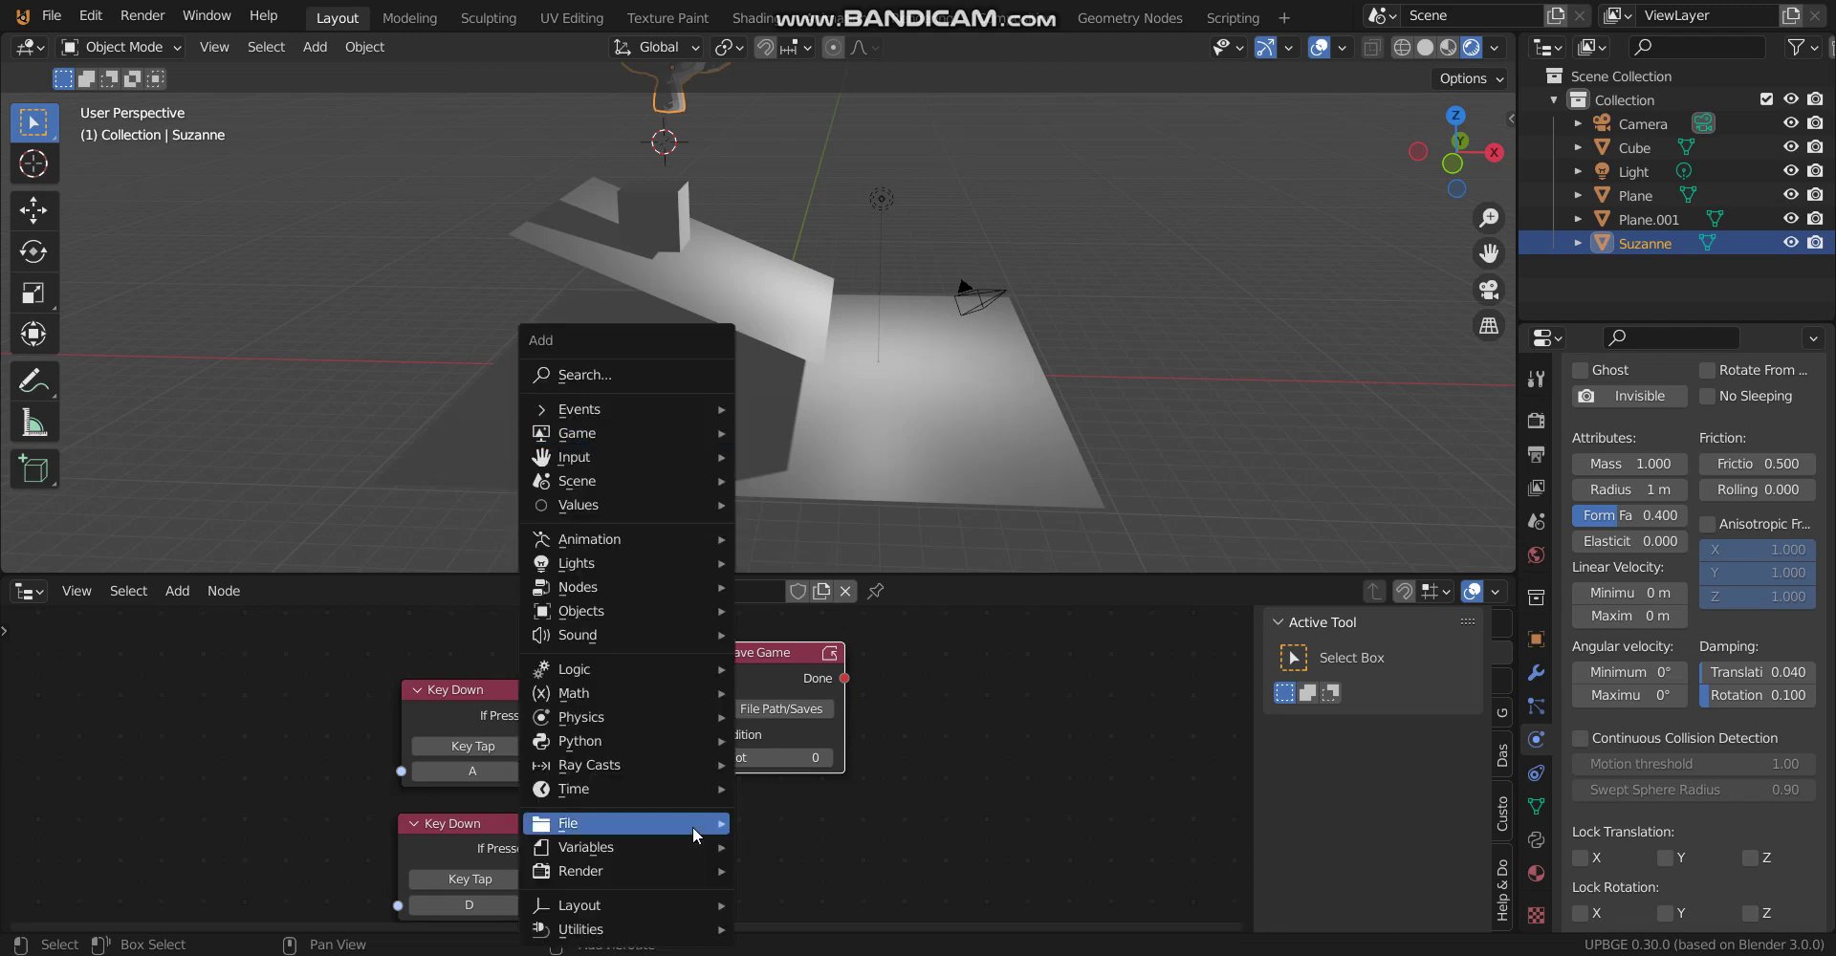
mouse_move(692, 427)
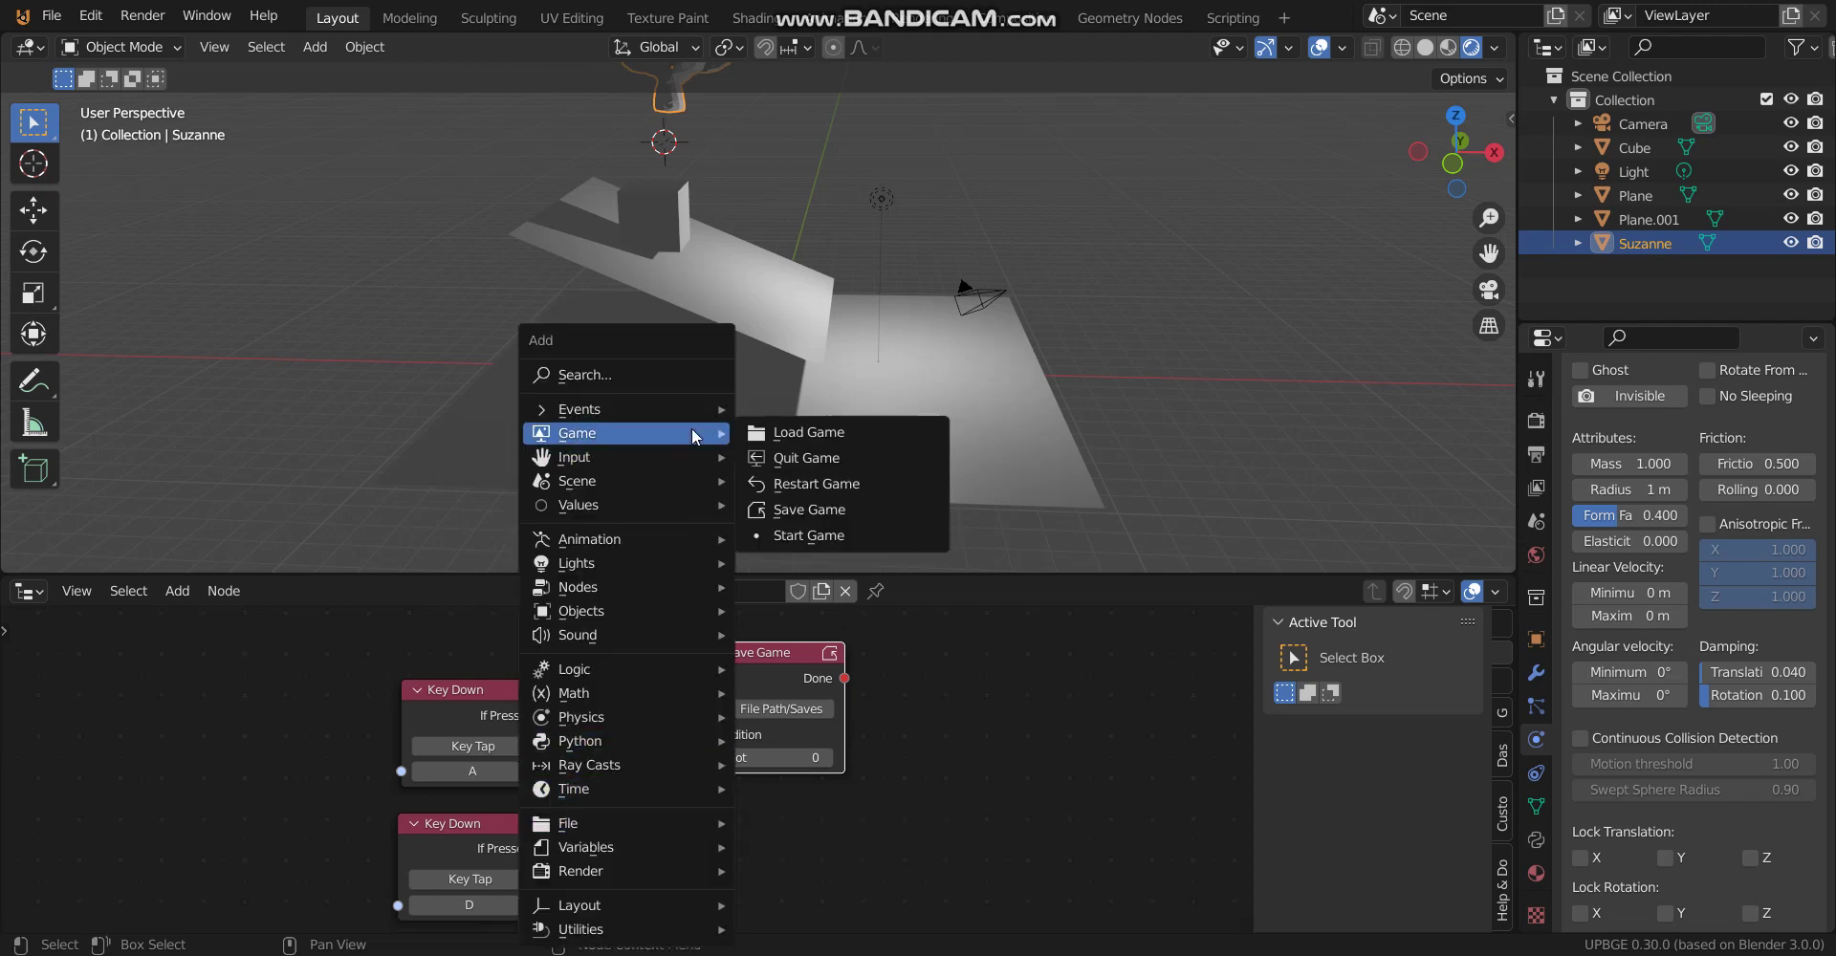
click(842, 439)
click(676, 817)
Link the A key node to Save Game and the D key node to Load Game, and set both slots to 2
drag(545, 715, 699, 735)
drag(542, 849, 702, 765)
middle_drag(680, 733, 603, 823)
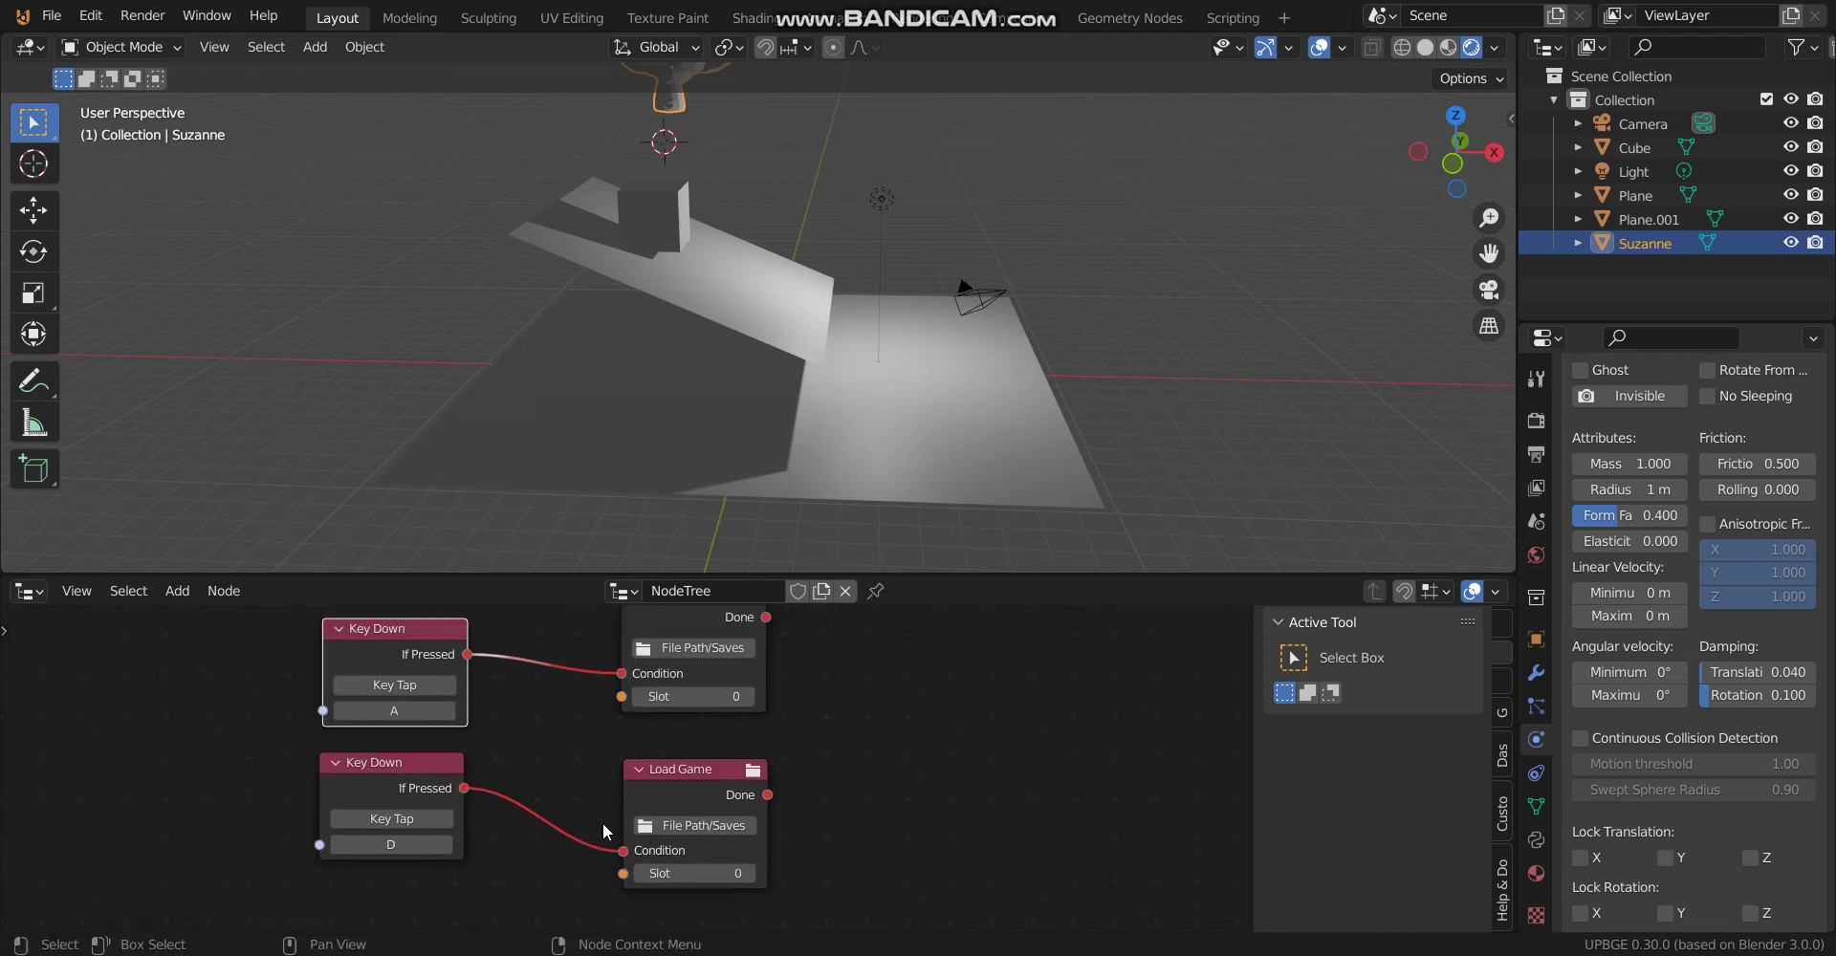
click(750, 696)
click(753, 694)
click(749, 874)
click(748, 874)
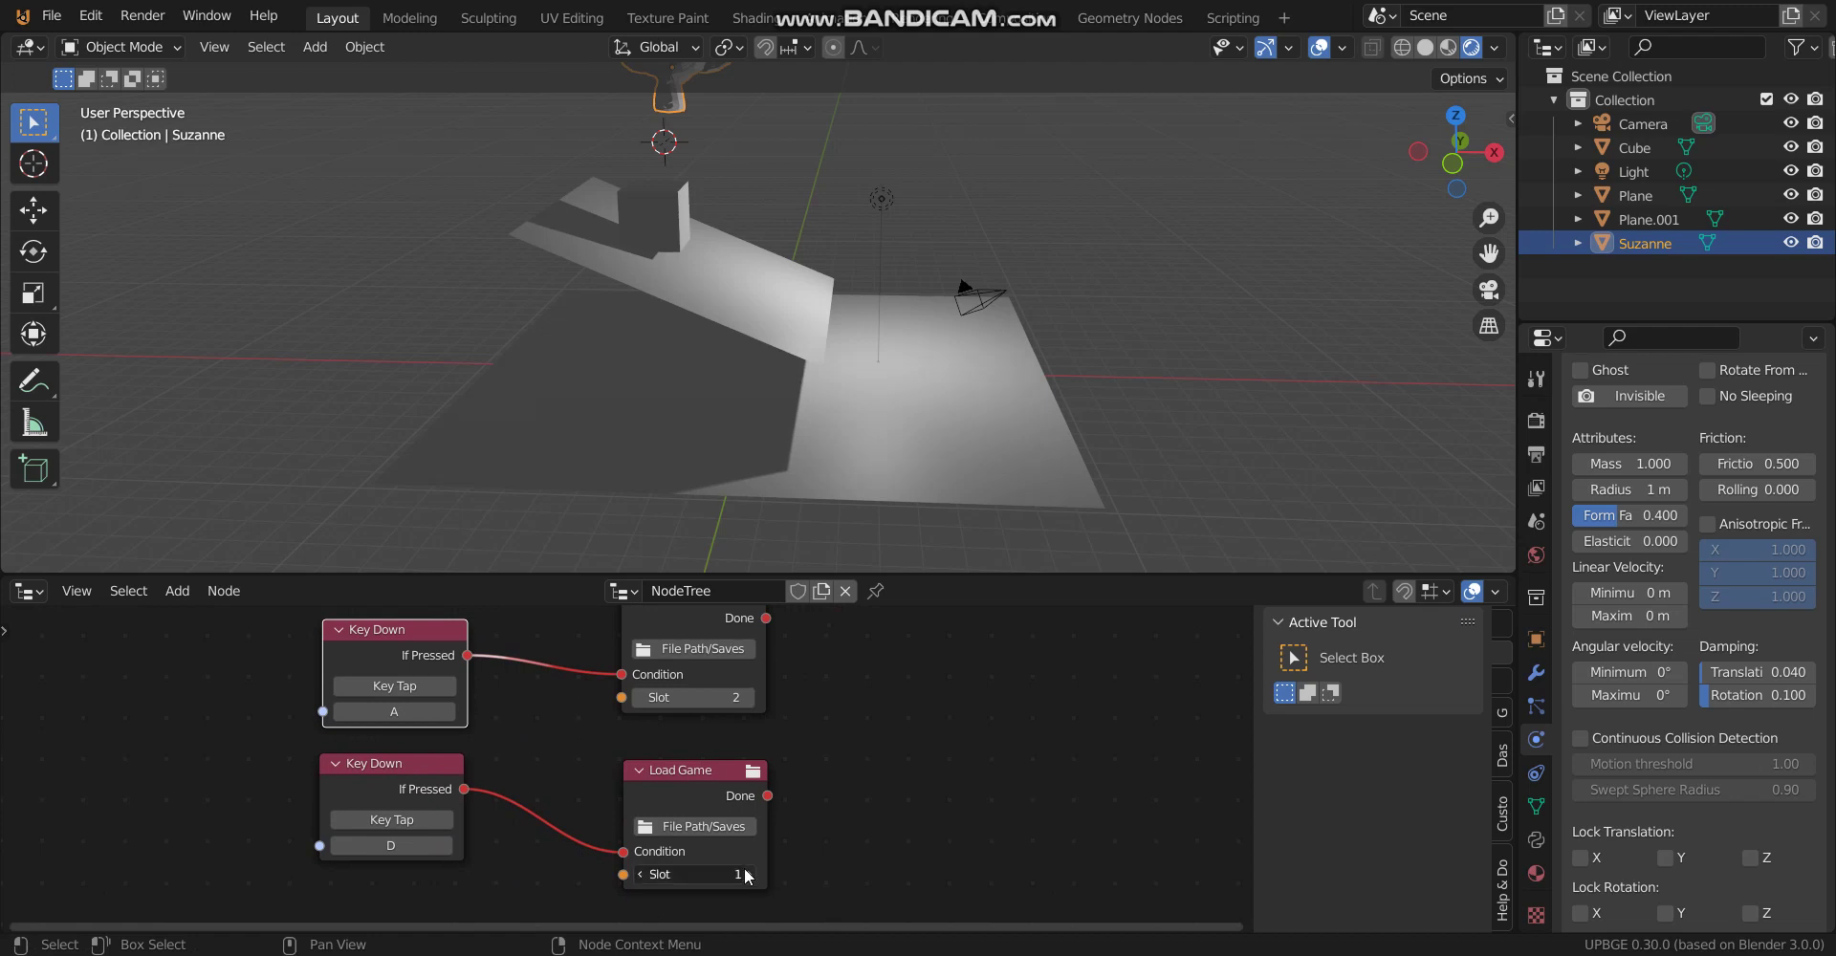
click(828, 823)
Apply the logic node tree to the monkey
scroll(840, 366, down, 2)
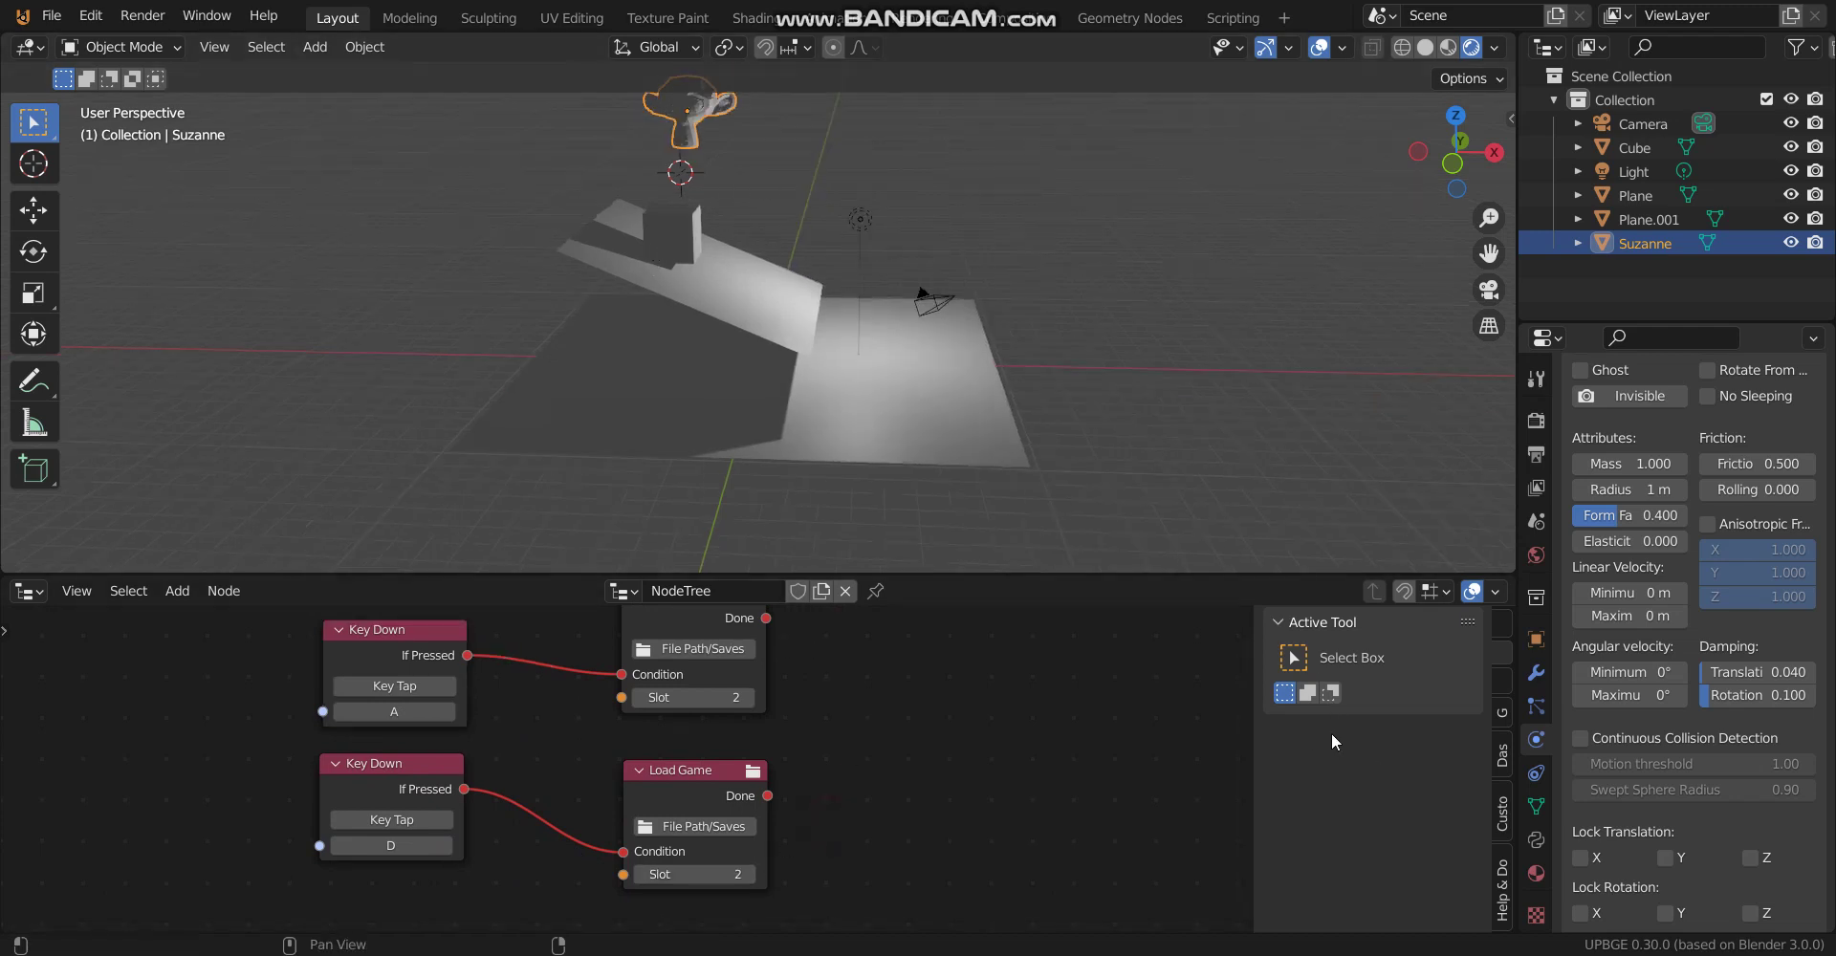
mouse_move(804, 513)
middle_down()
mouse_move(738, 308)
mouse_move(733, 331)
mouse_move(707, 278)
middle_up()
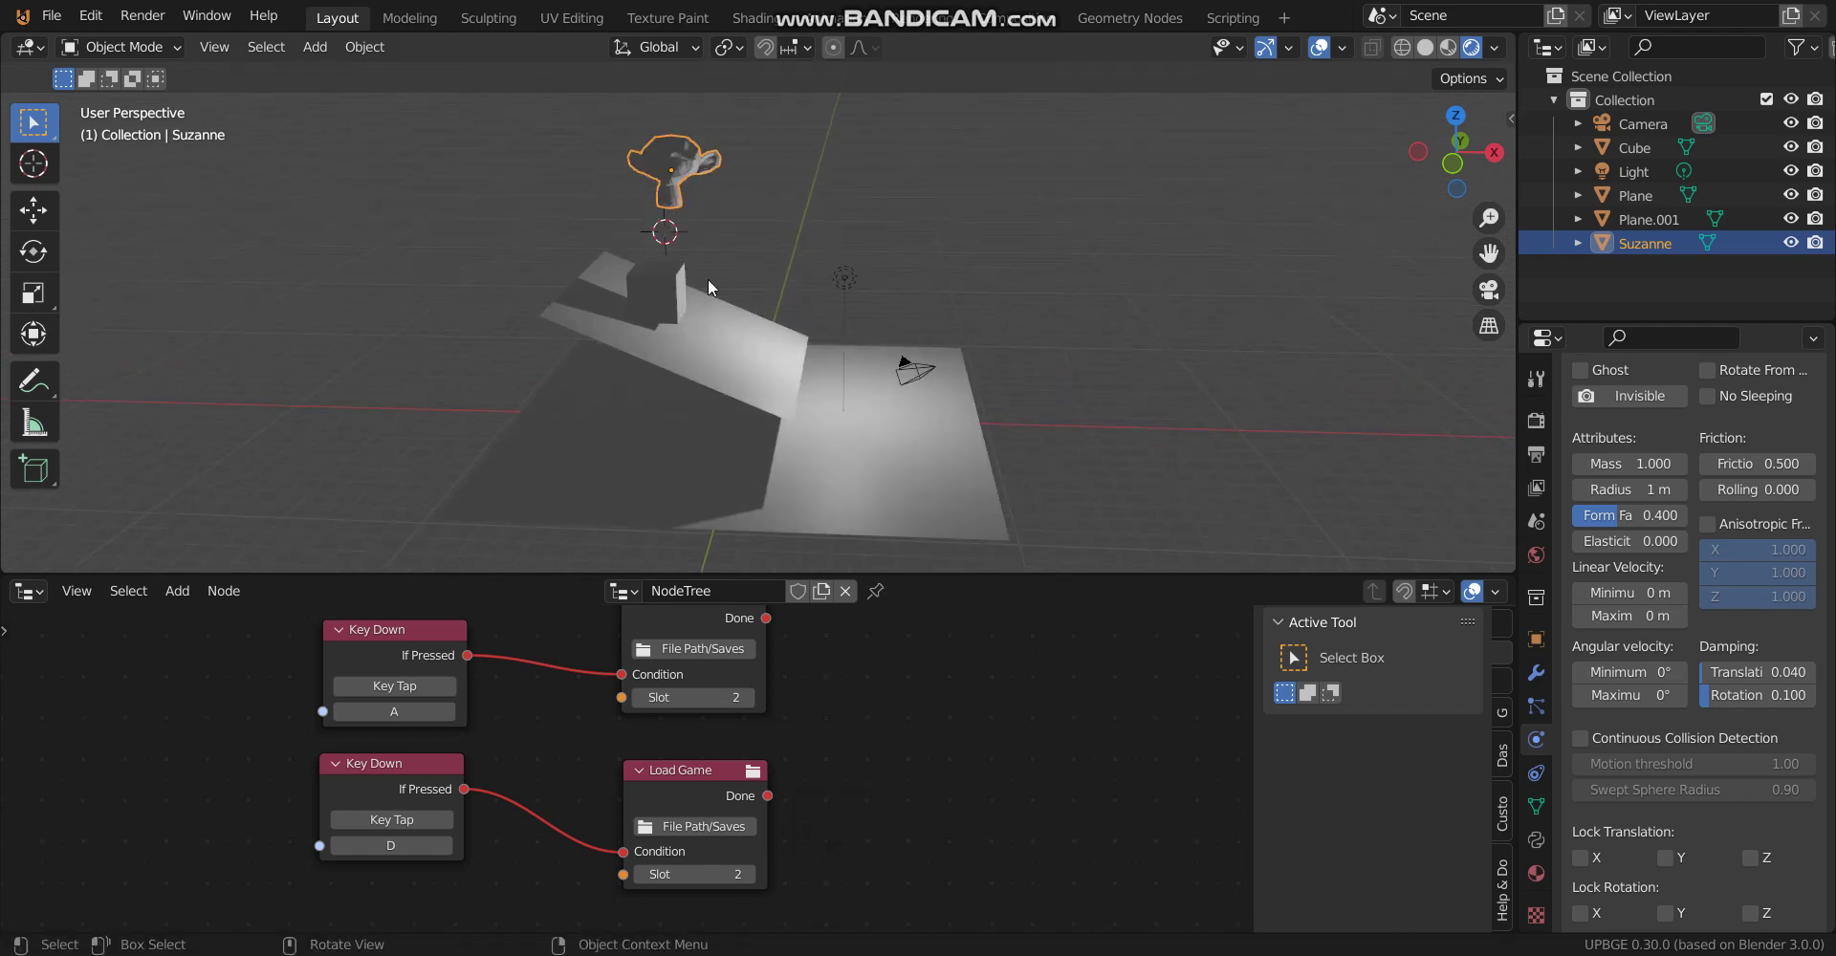
click(674, 277)
click(669, 168)
click(1505, 758)
click(1399, 668)
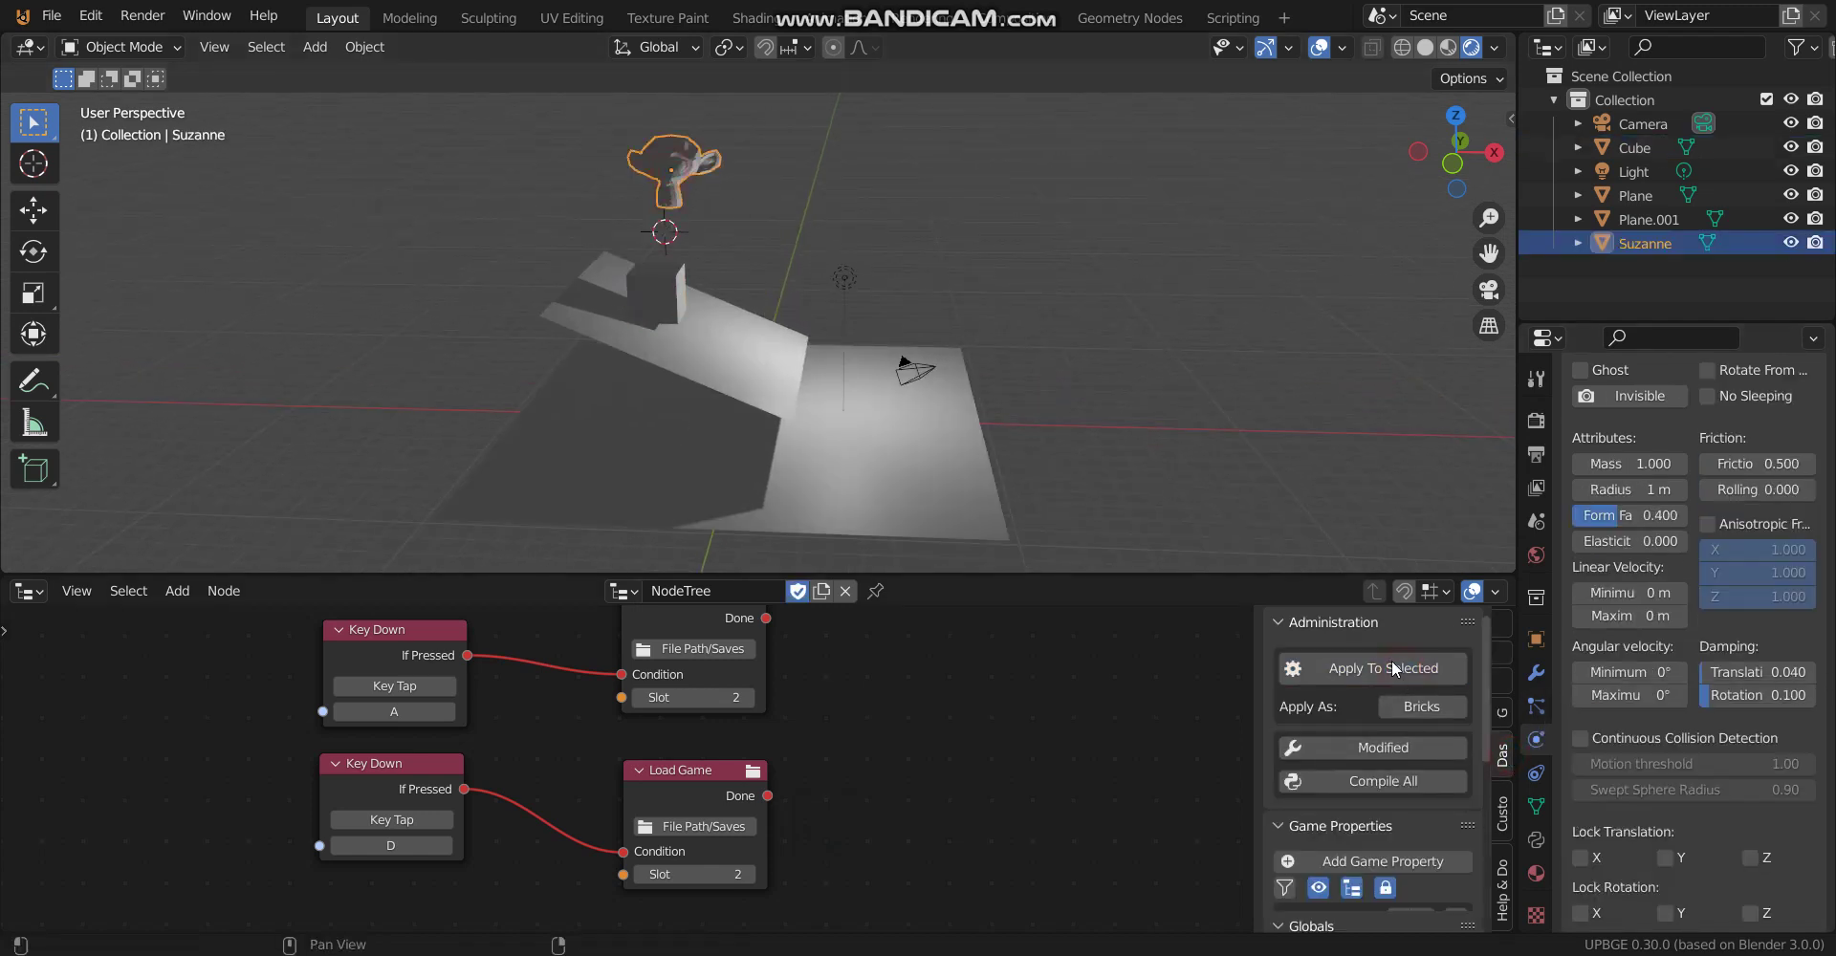
Select the cube, run the game, test loading the saved game state twice, and stop the game
click(669, 307)
click(664, 302)
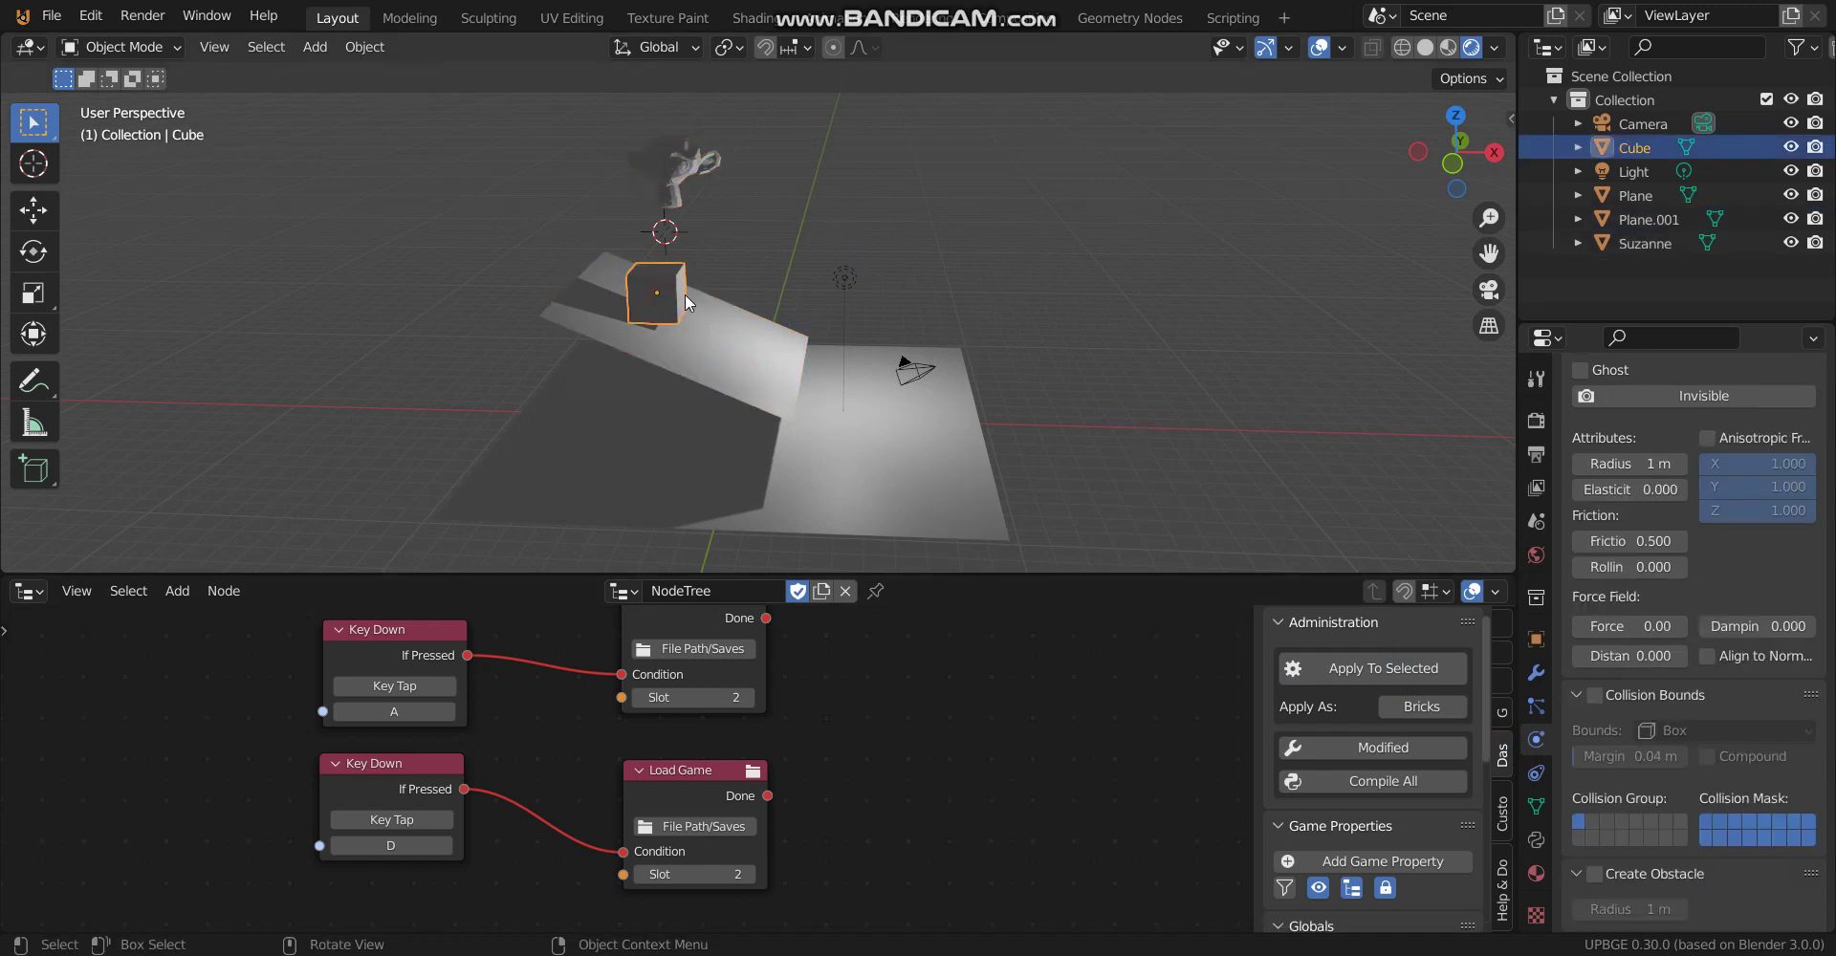
key(p)
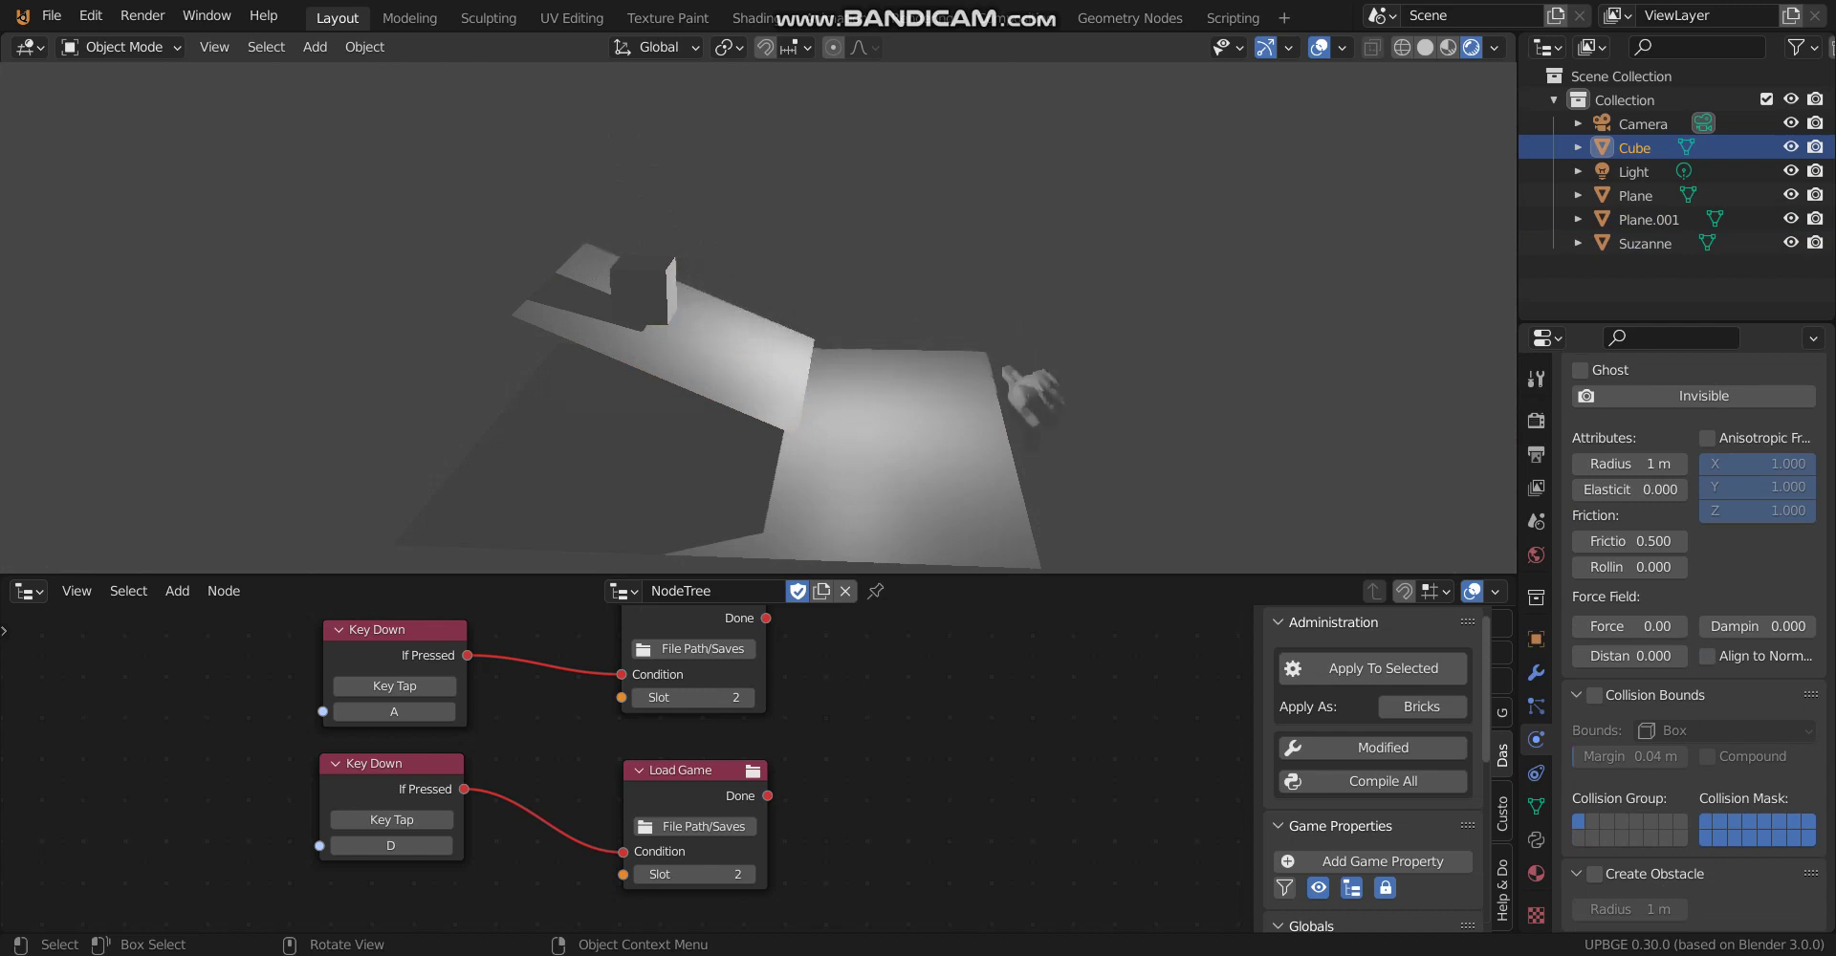
key(d)
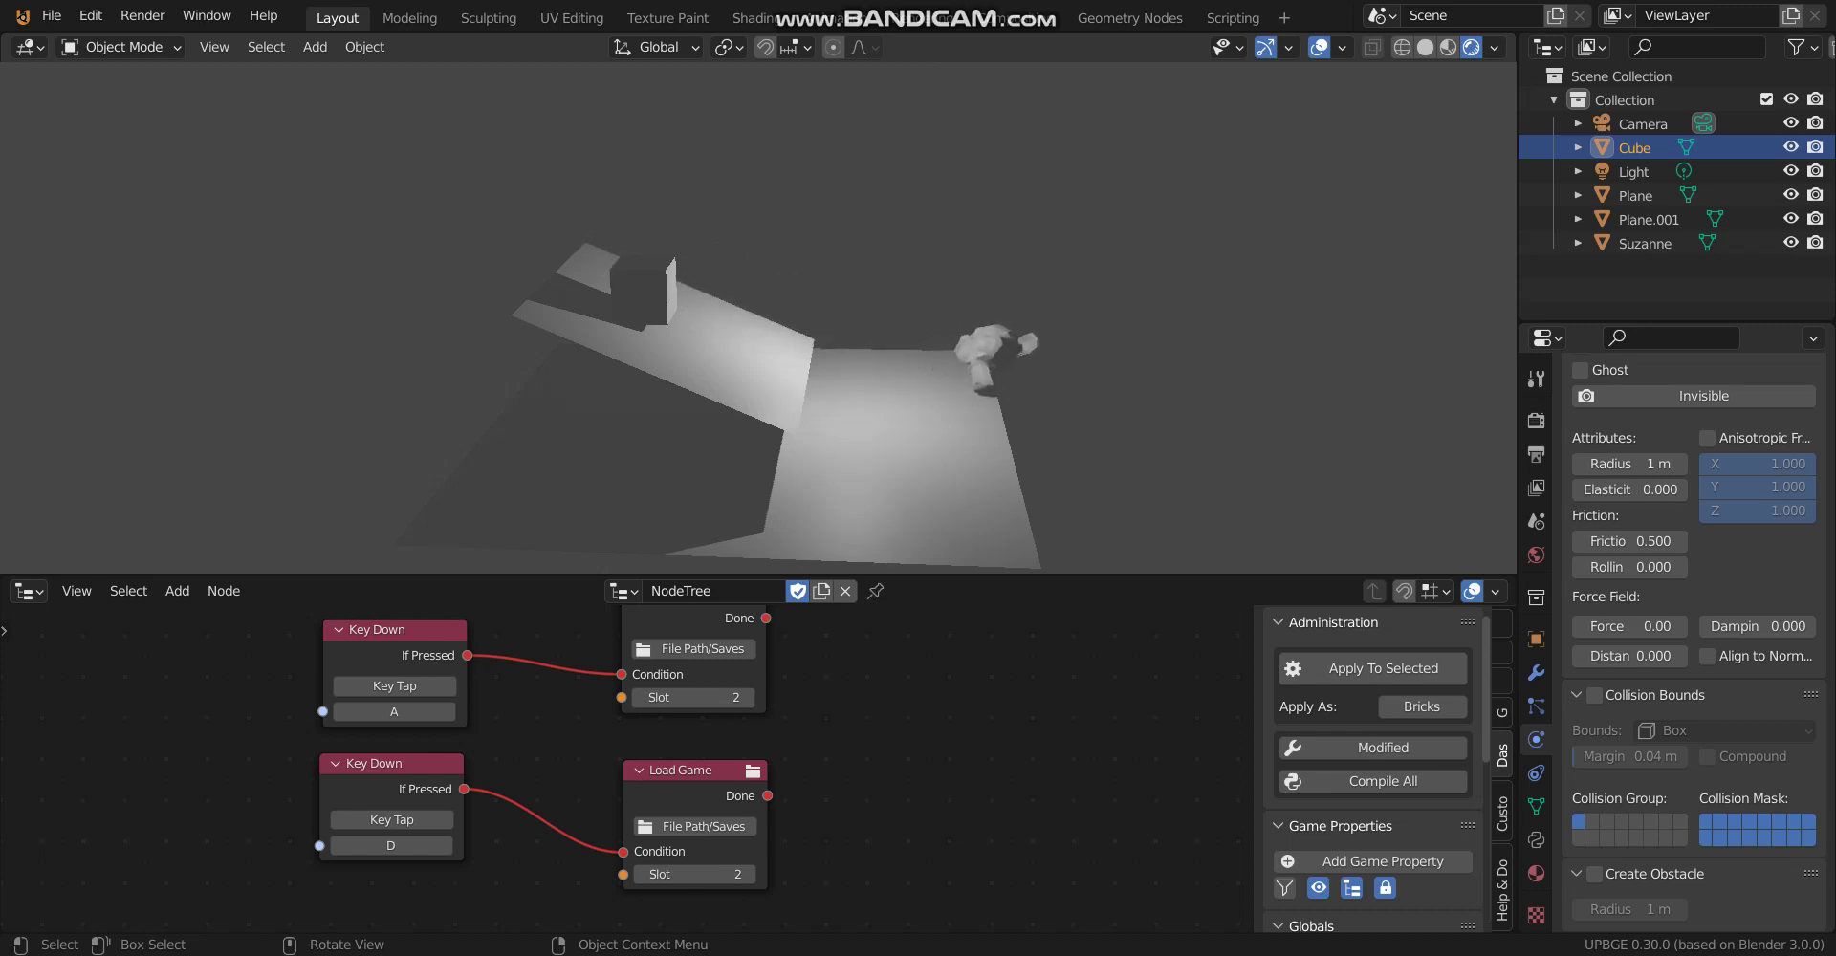
key(d)
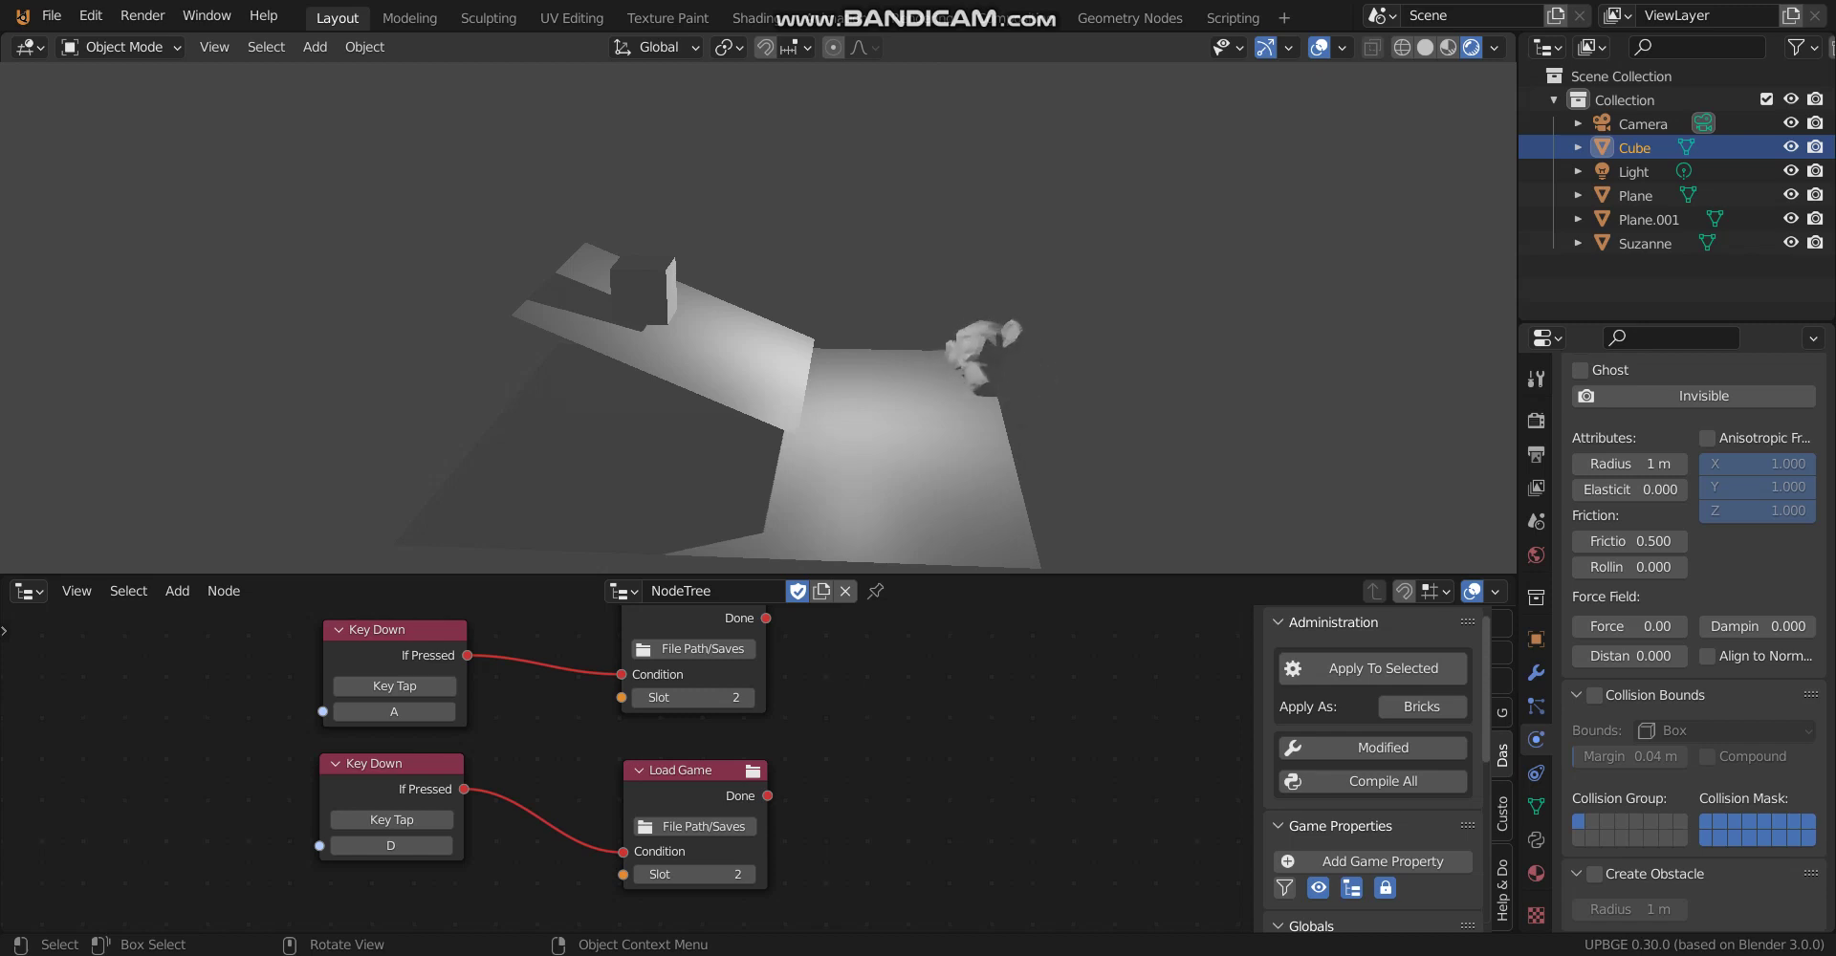
key(Escape)
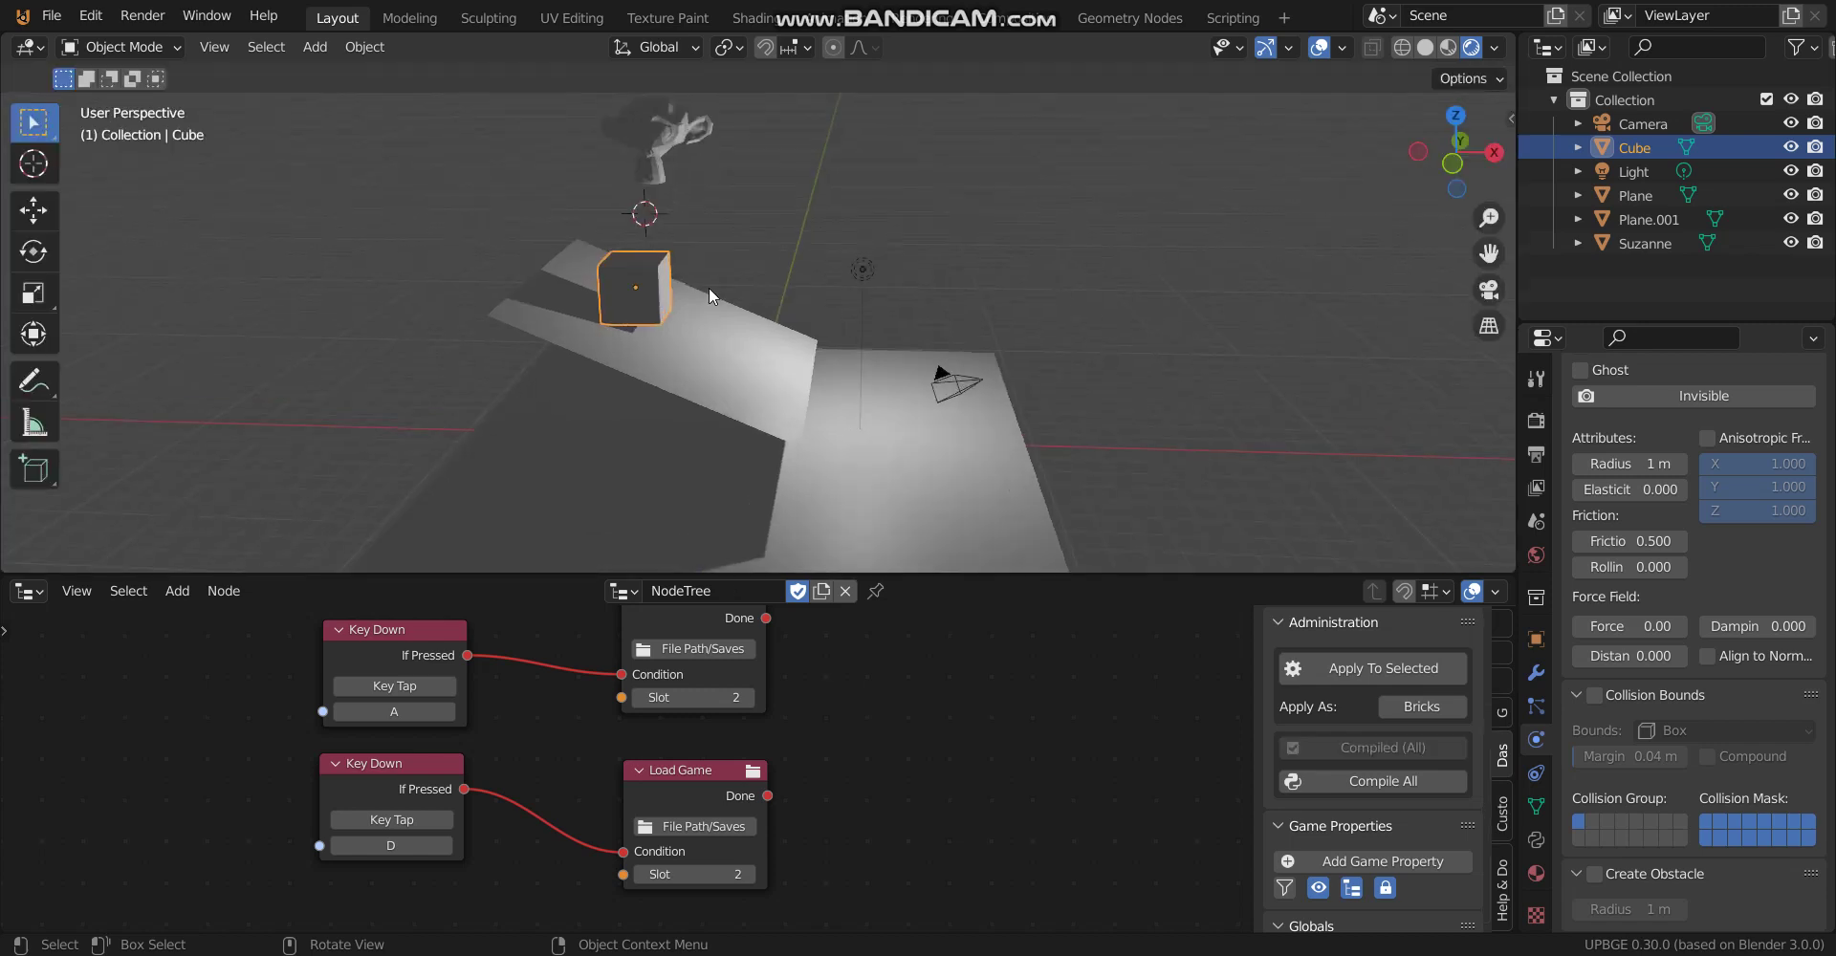
Add a text object at the 3D cursor and scale it up
middle_drag(748, 306, 698, 237)
key(shift+a)
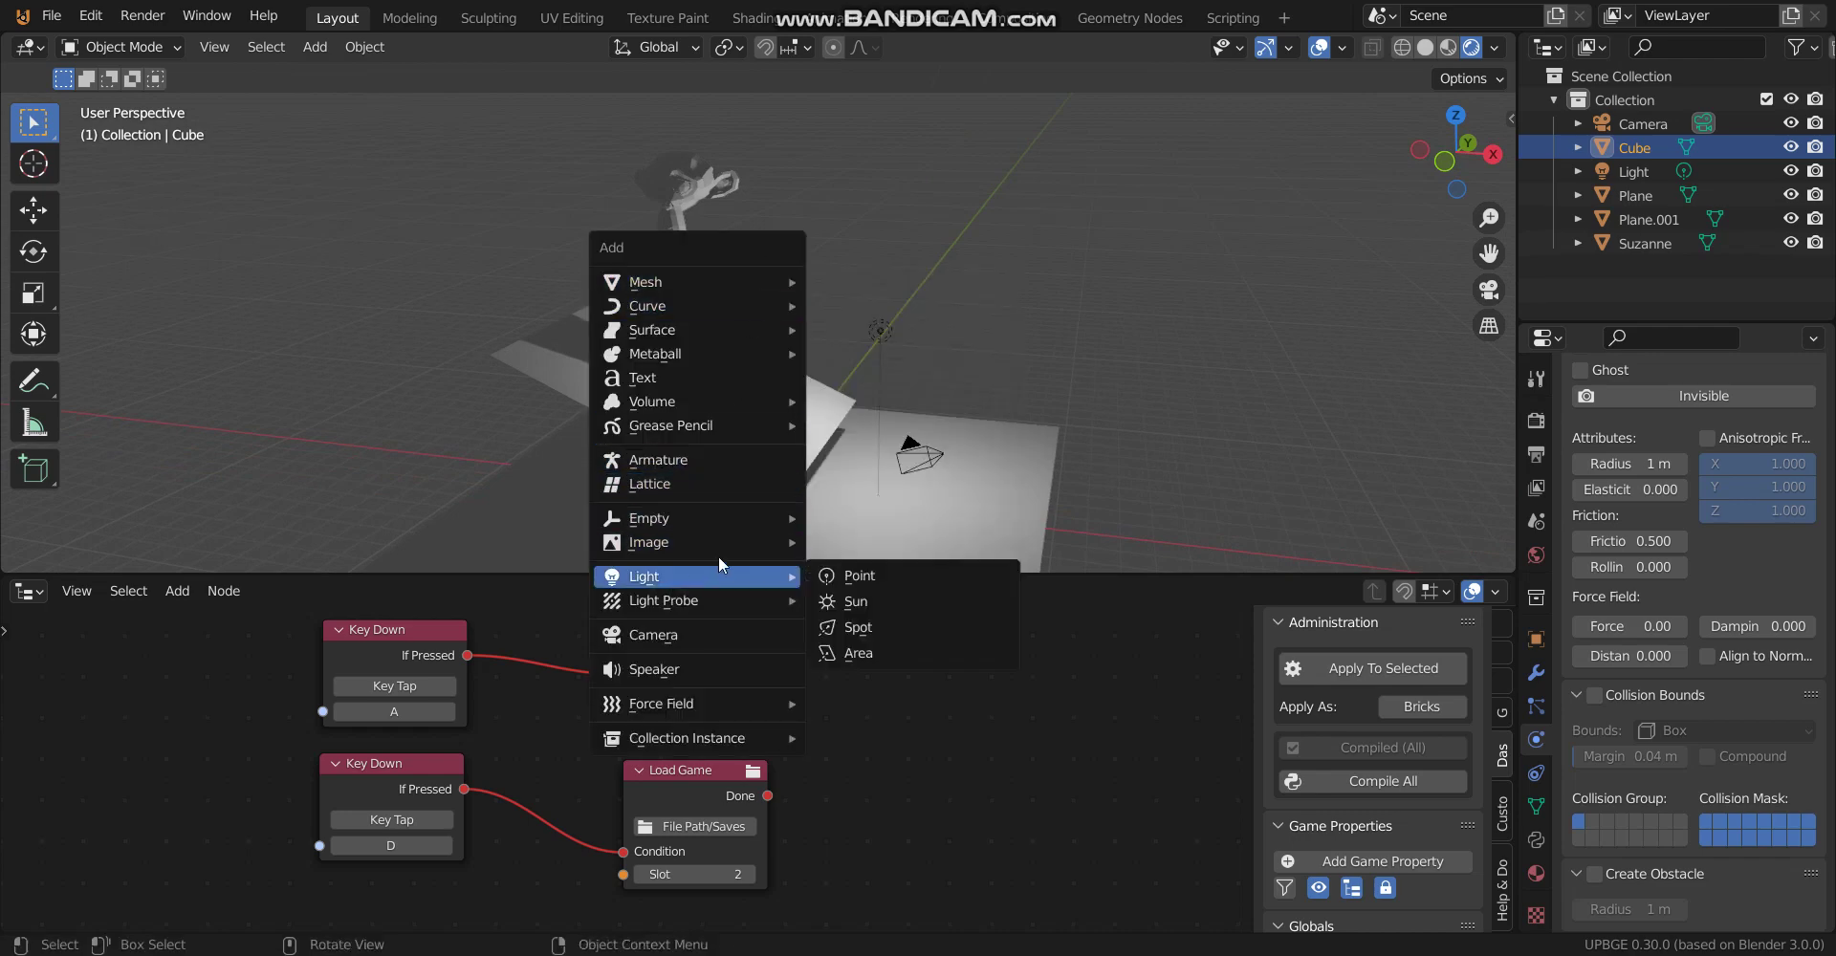
click(708, 378)
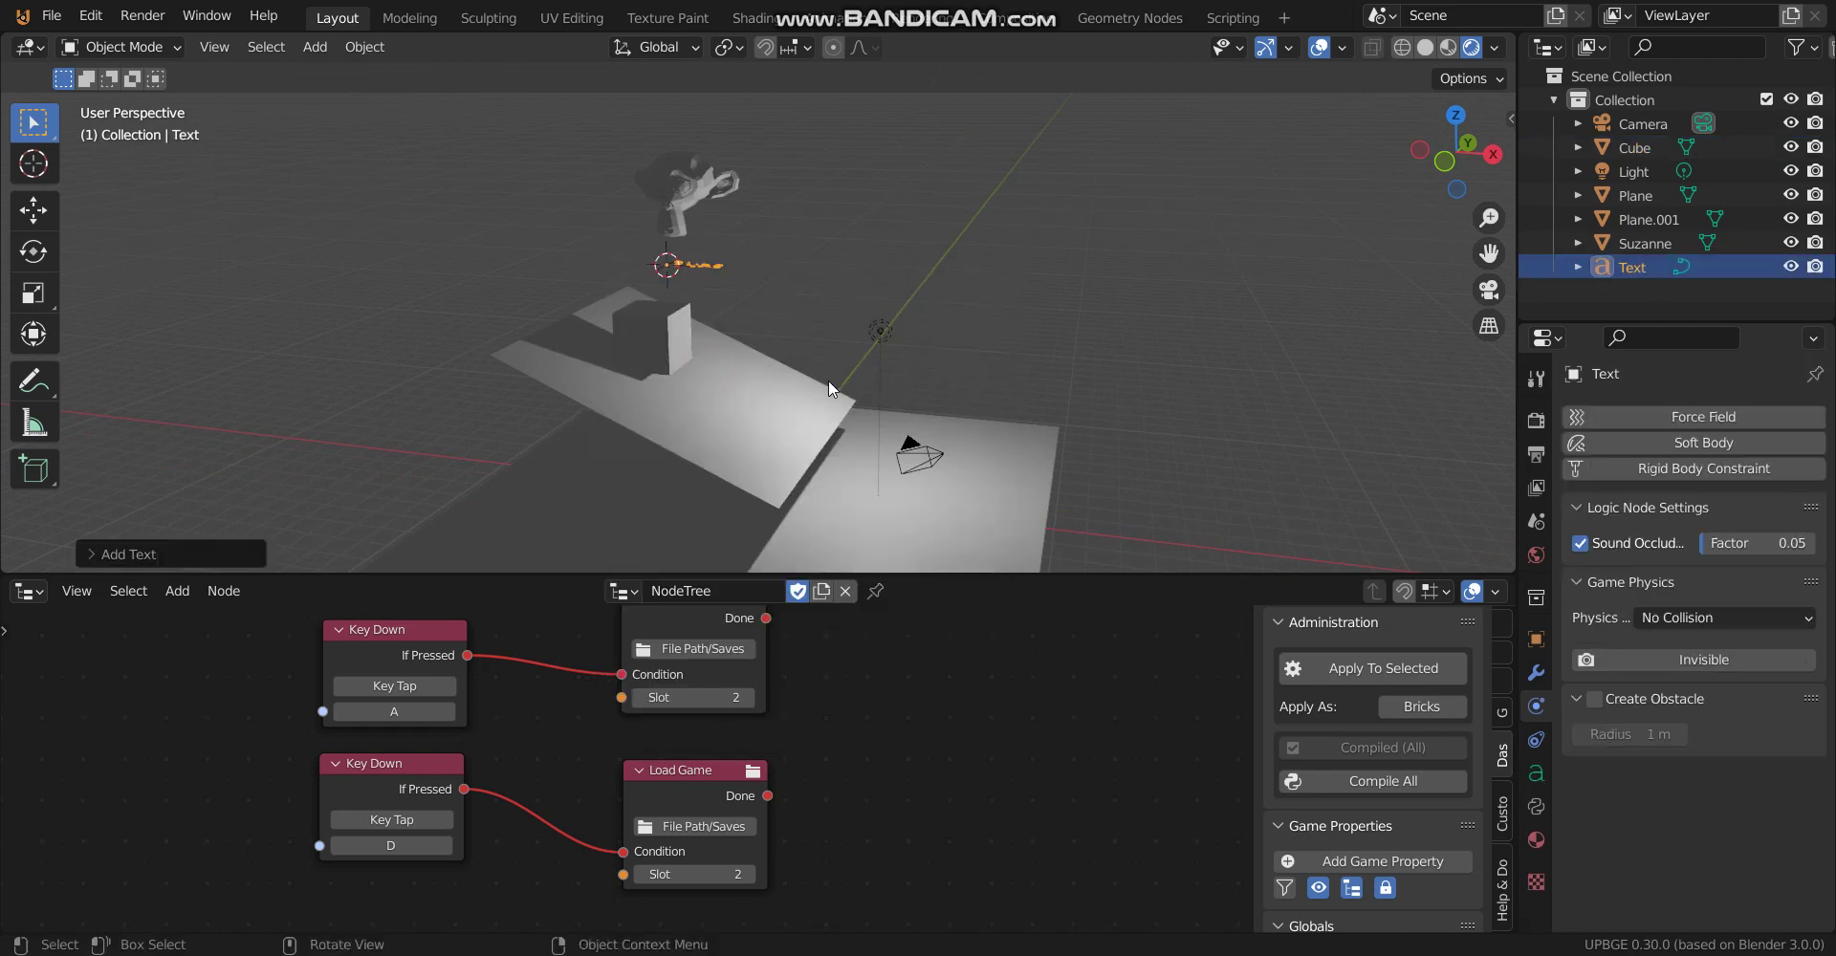
key(s)
click(1001, 360)
Duplicate the enlarged text object
middle_drag(1001, 360, 874, 335)
scroll(880, 348, up, 5)
key(shift+d)
click(872, 339)
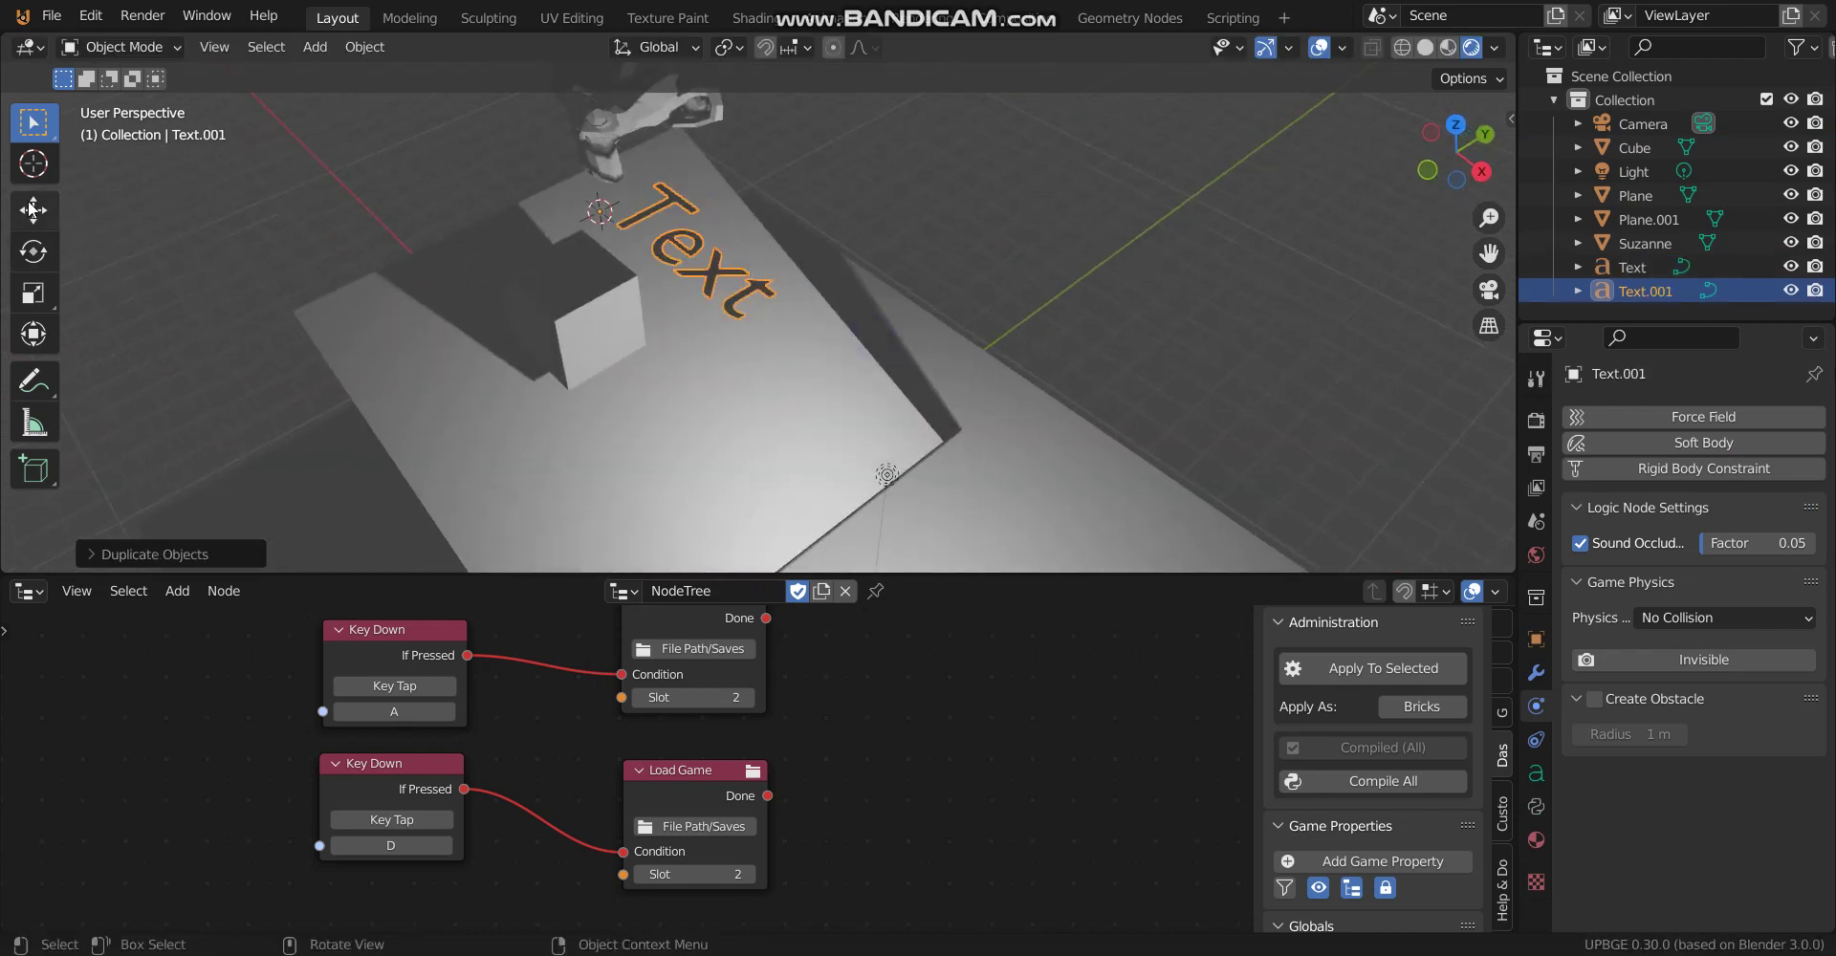
Move the duplicated text clear of the original and place another duplicate beyond it in the same row
click(32, 208)
drag(662, 258, 1042, 536)
key(shift+d)
click(822, 400)
middle_drag(1043, 535, 923, 366)
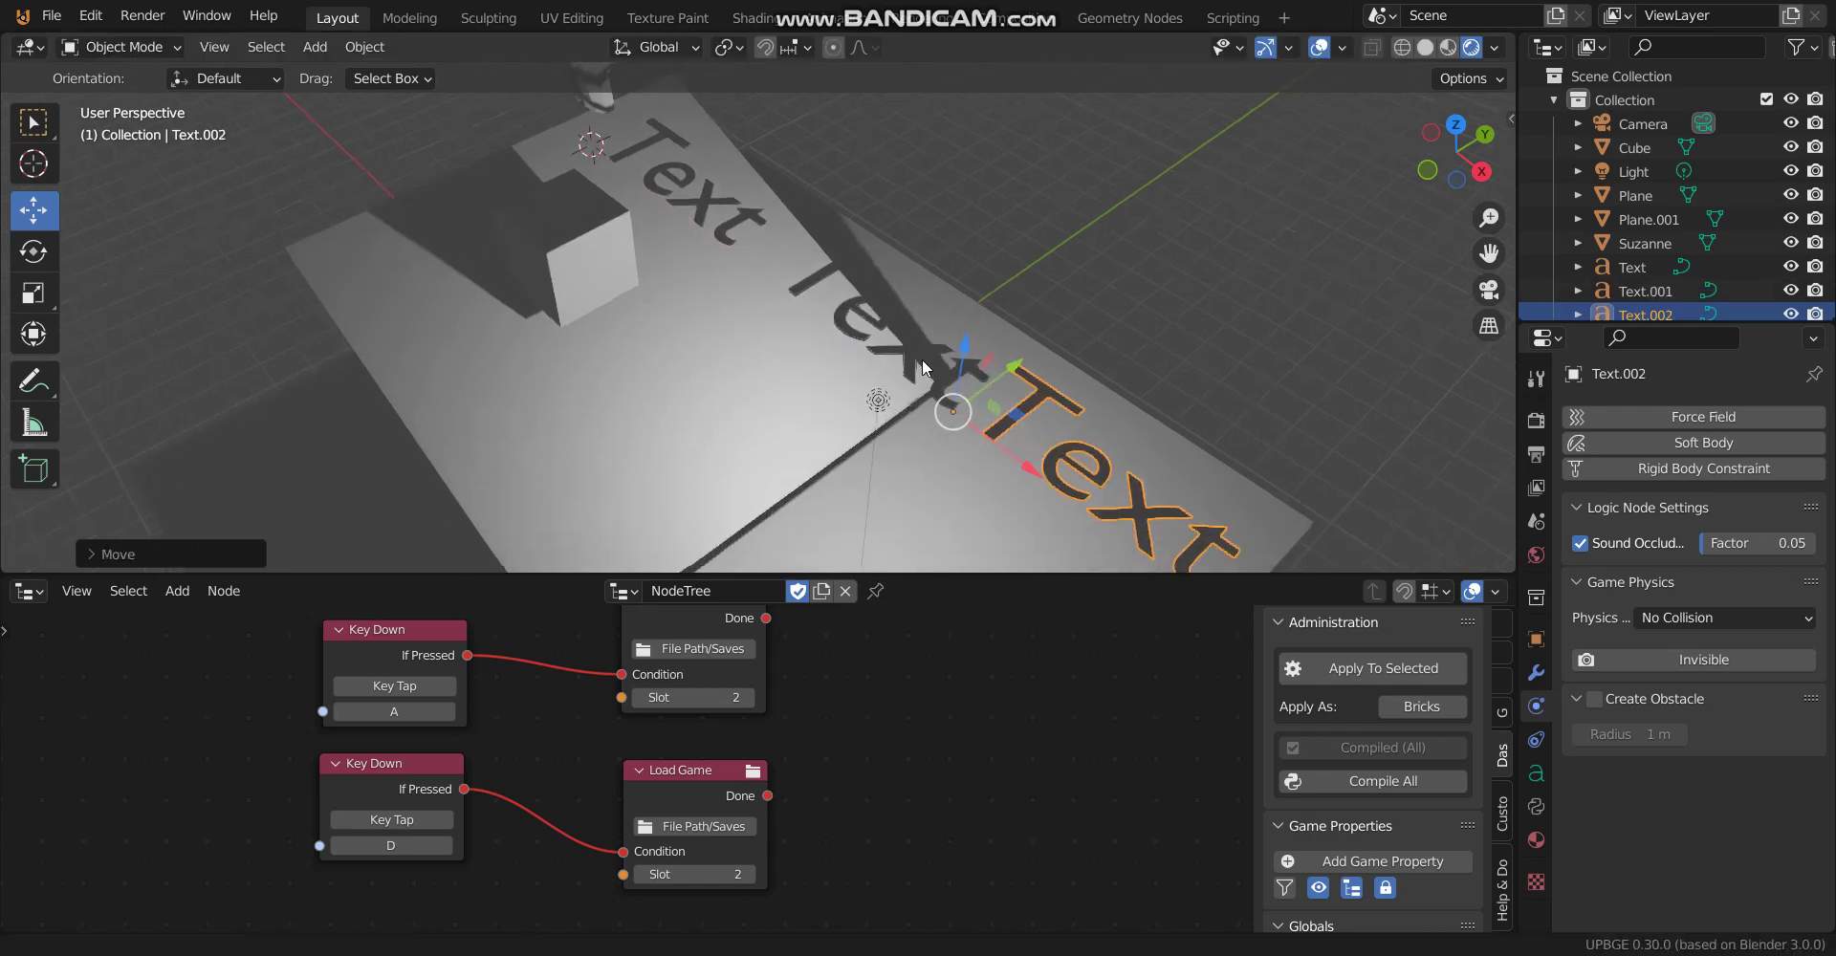
Change the wording of the middle text object to "Save"
click(876, 329)
click(870, 314)
key(Tab)
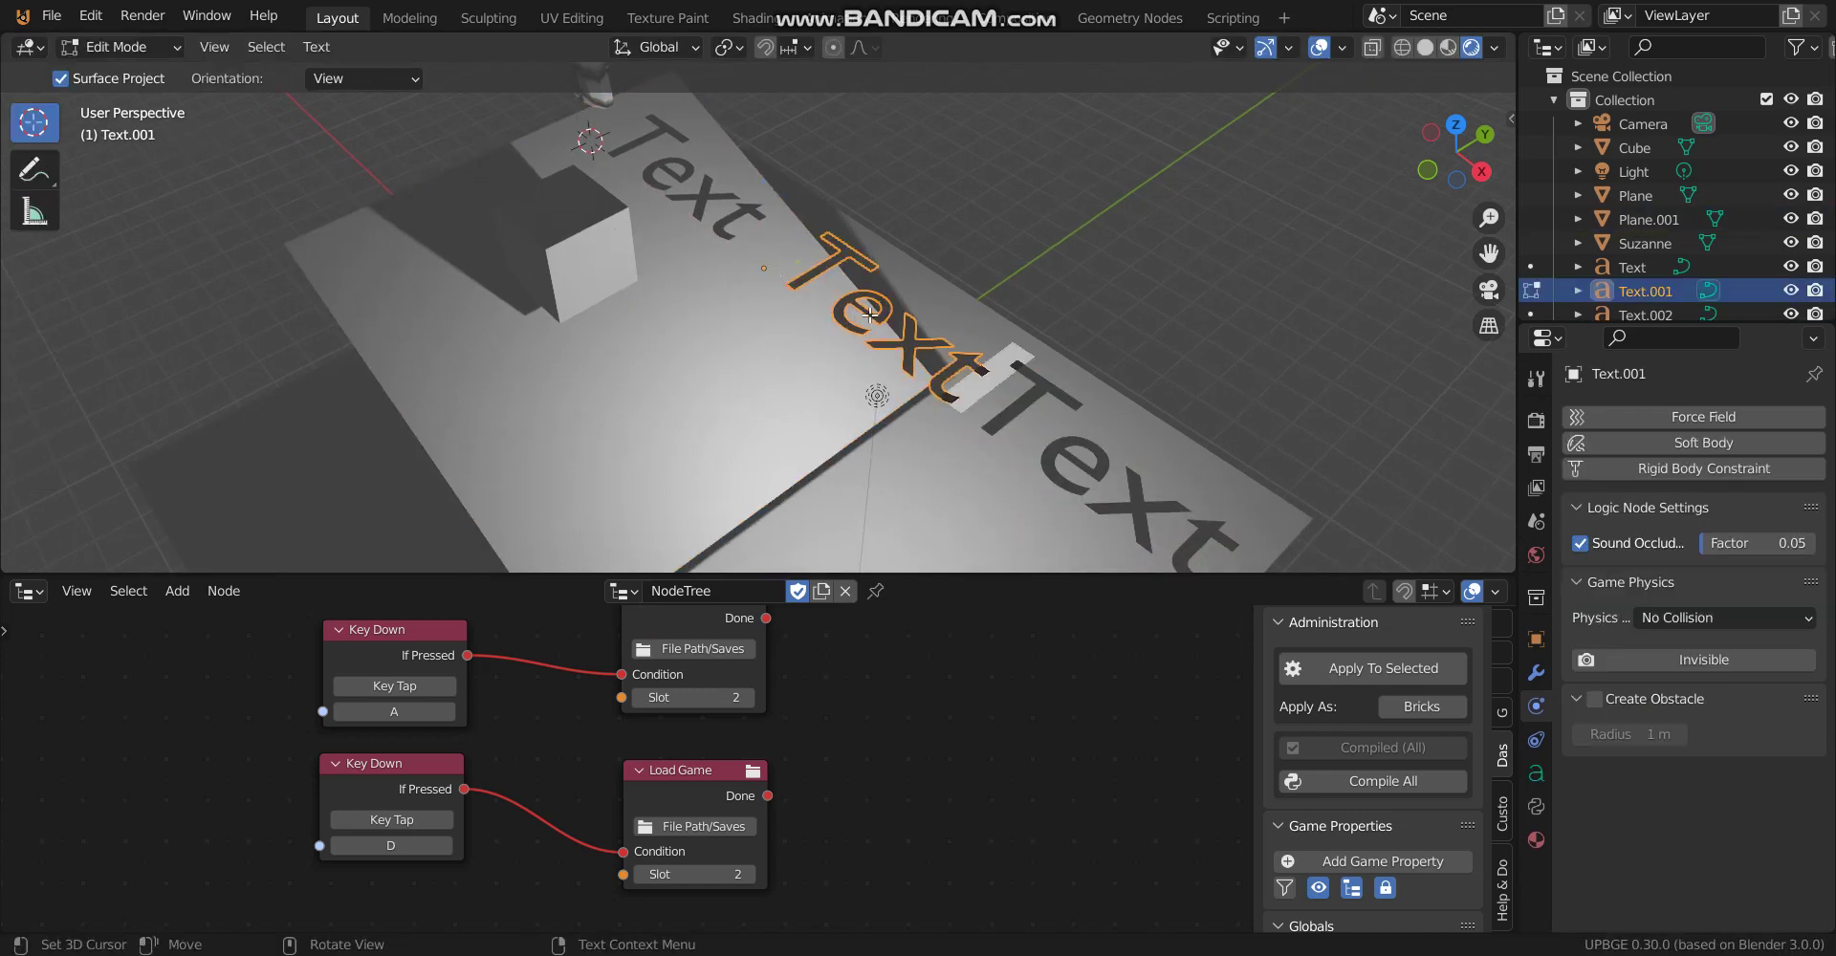
key(BackSpace)
key(BackSpace)
key(BackSpace)
key(BackSpace)
text(Sav)
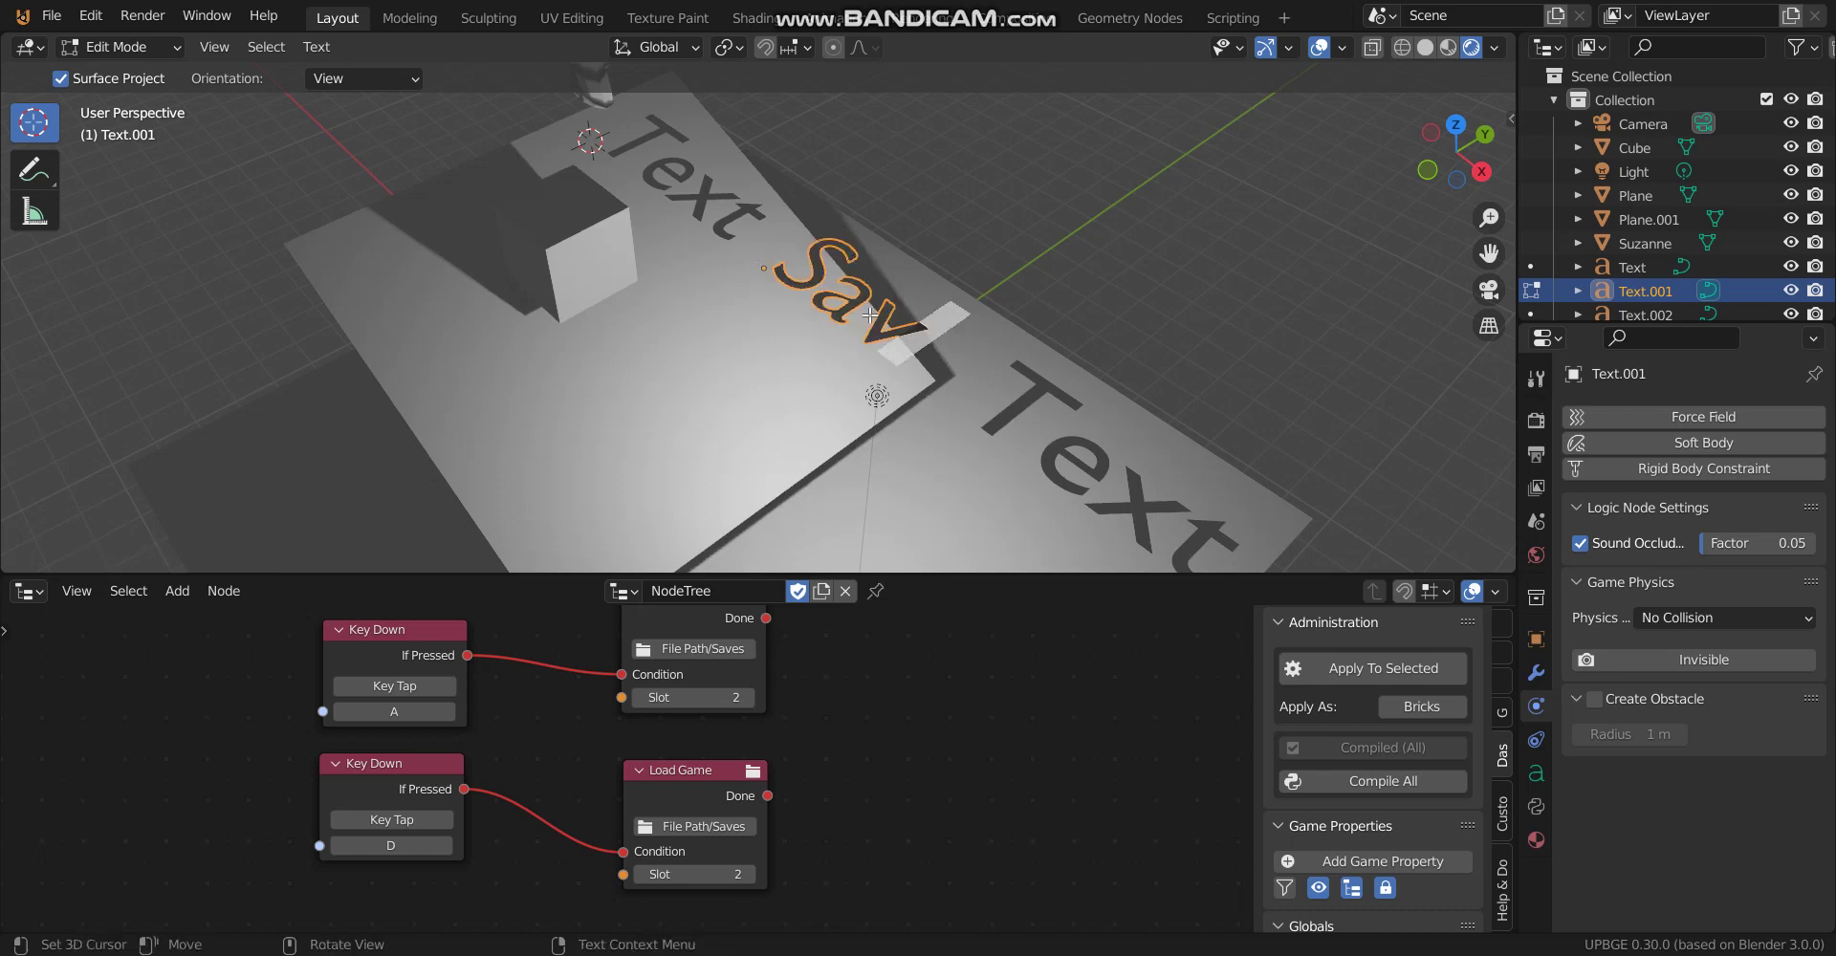
text(e)
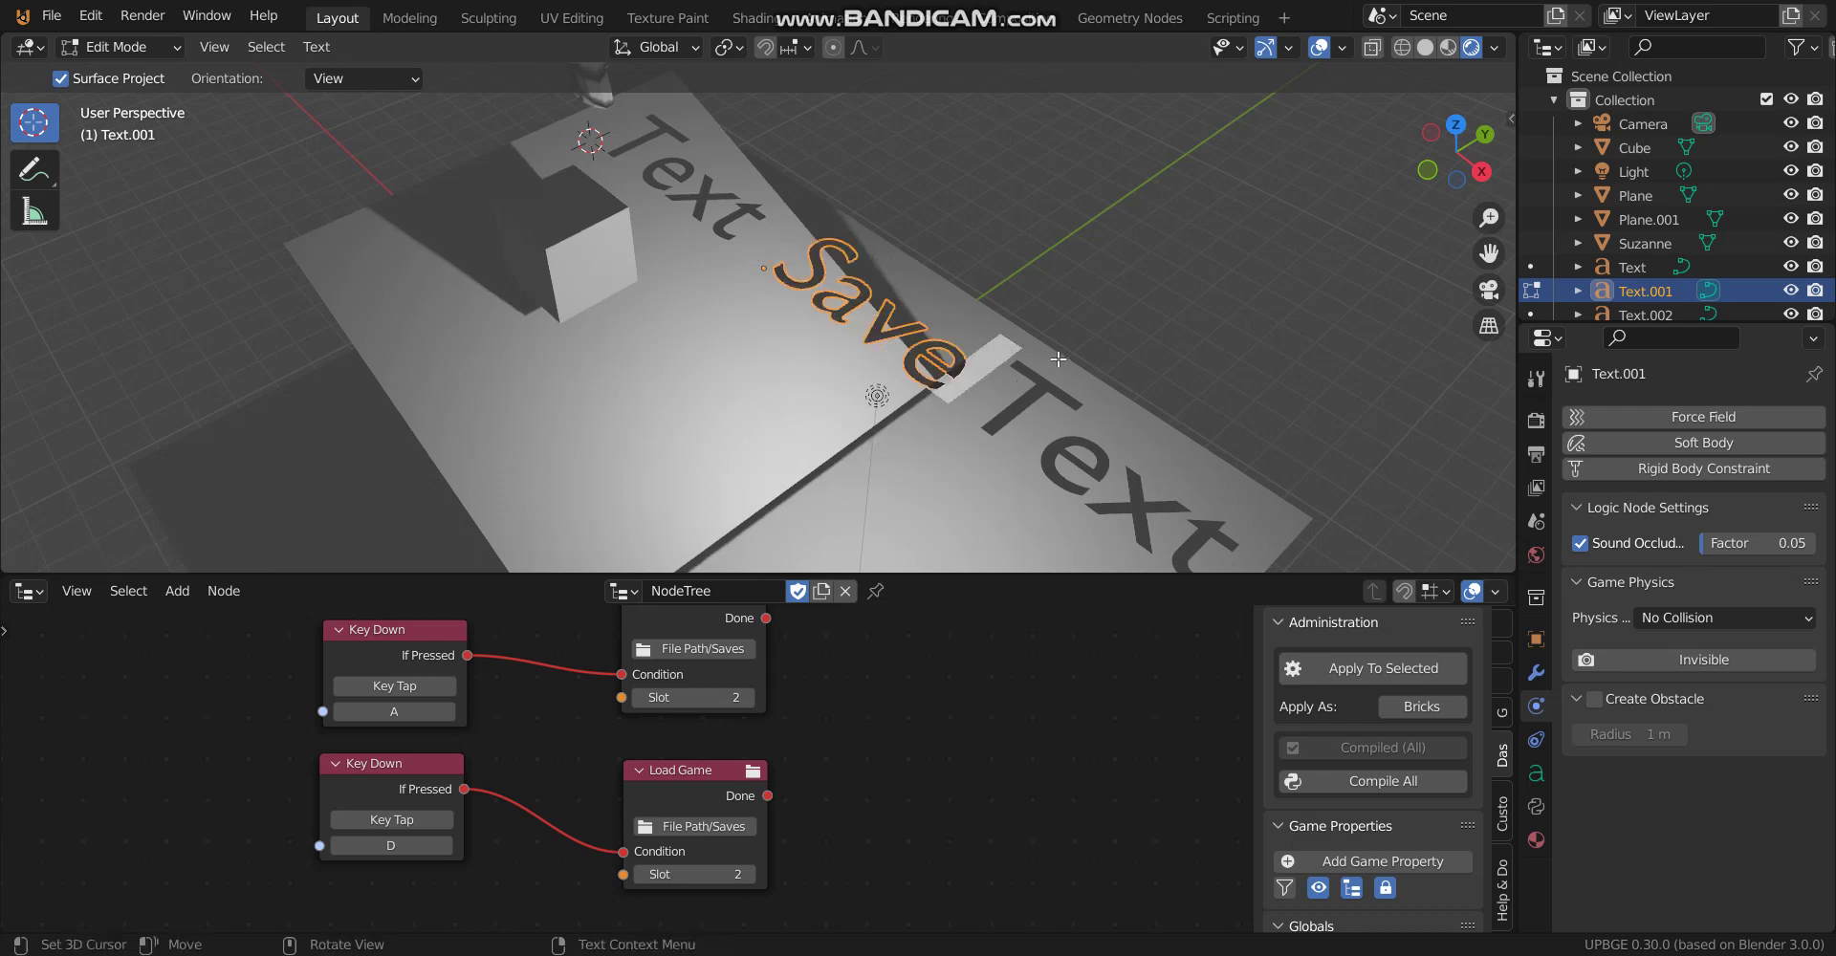
key(Tab)
Change the wording of the text object at the far end of the row to "Load"
click(1071, 451)
key(Tab)
key(BackSpace)
key(BackSpace)
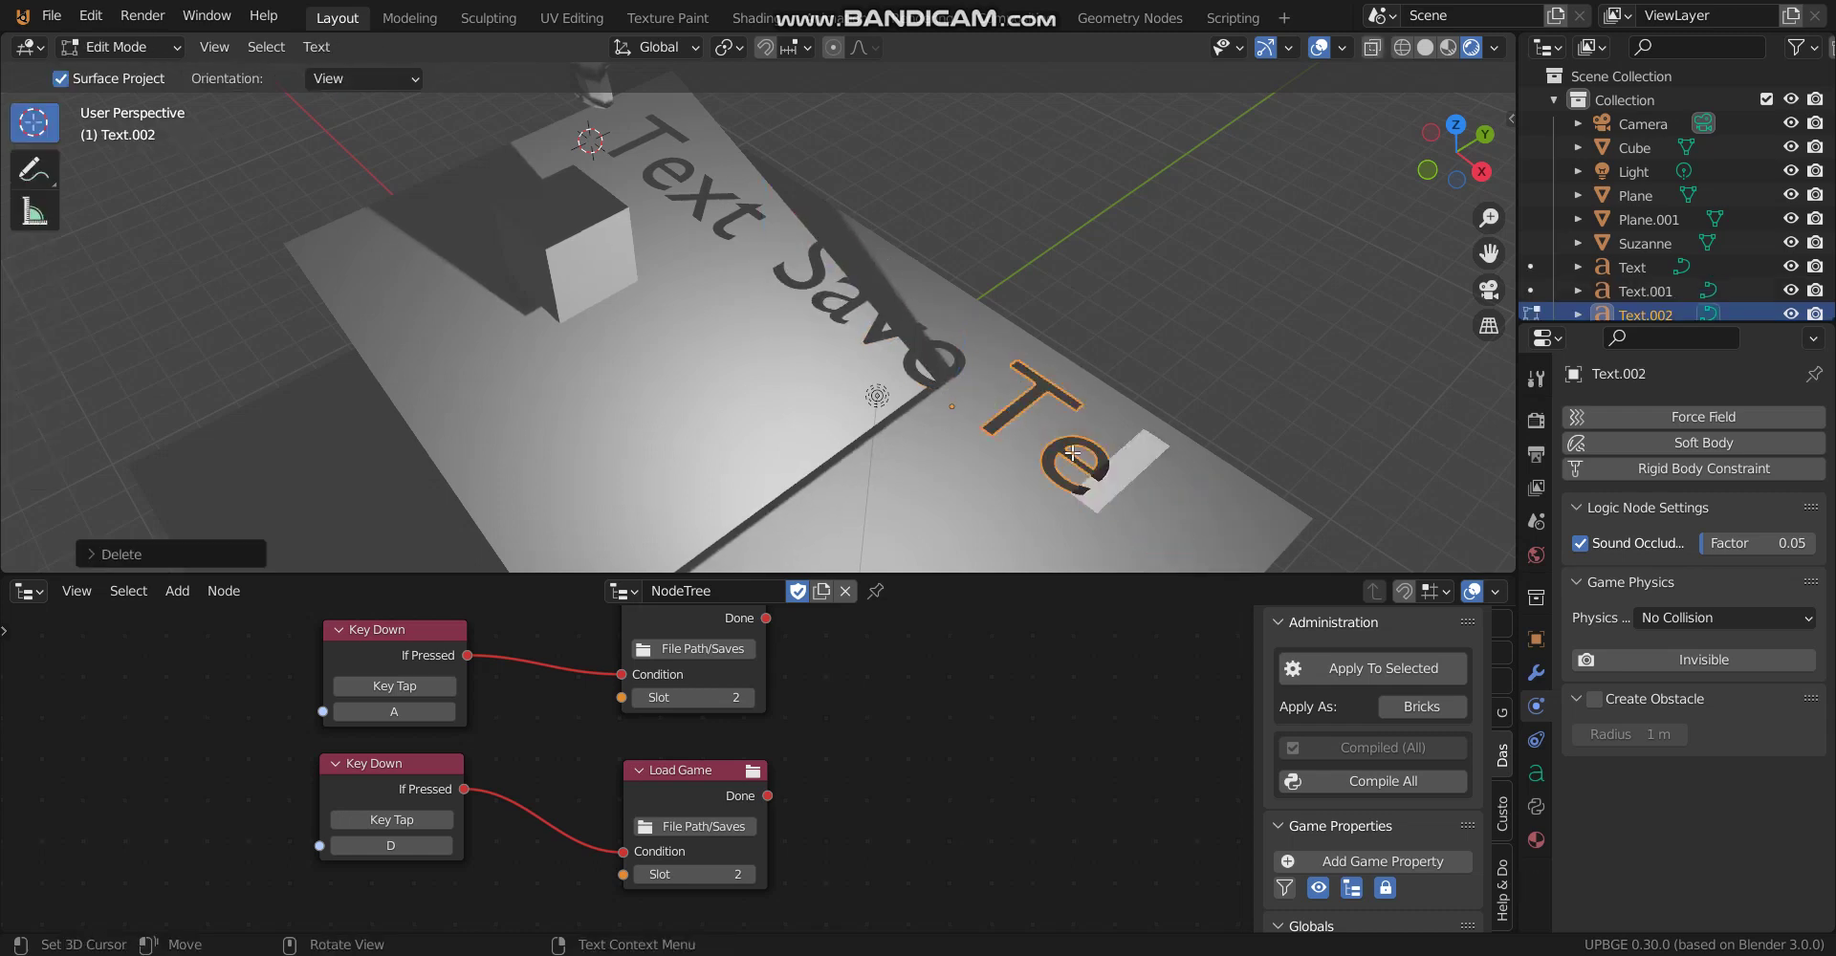
key(BackSpace)
key(BackSpace)
text(L)
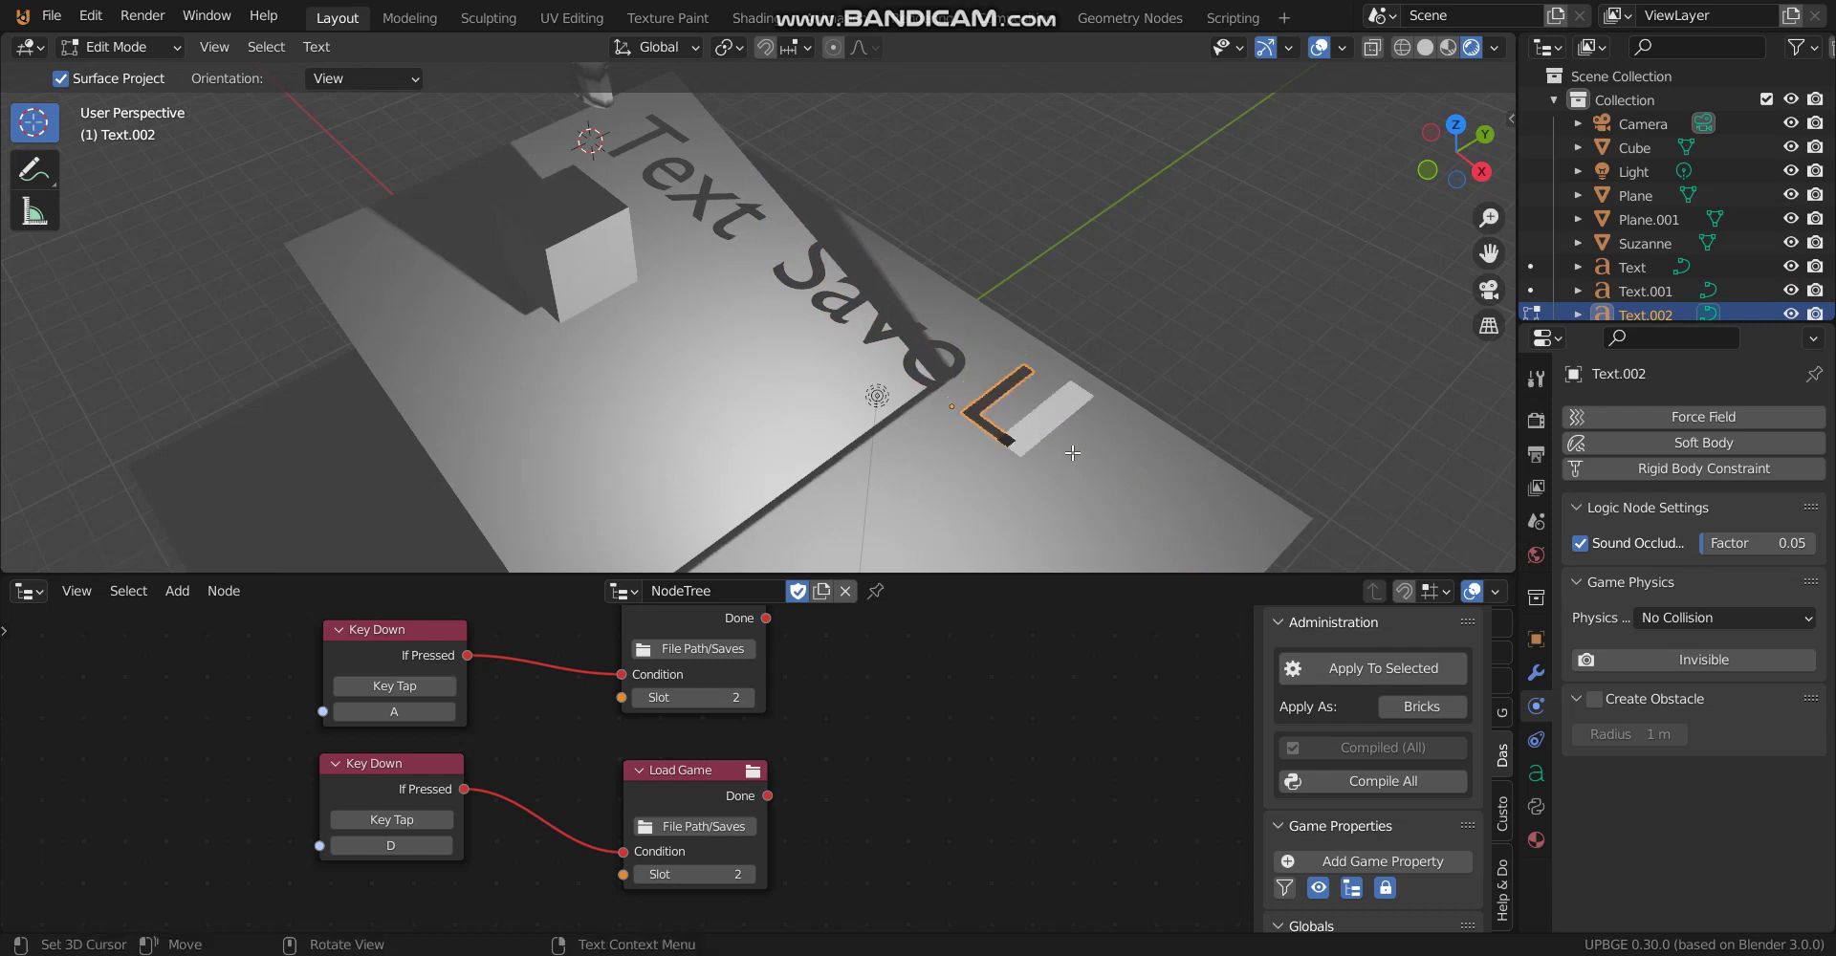
text(oad)
key(Tab)
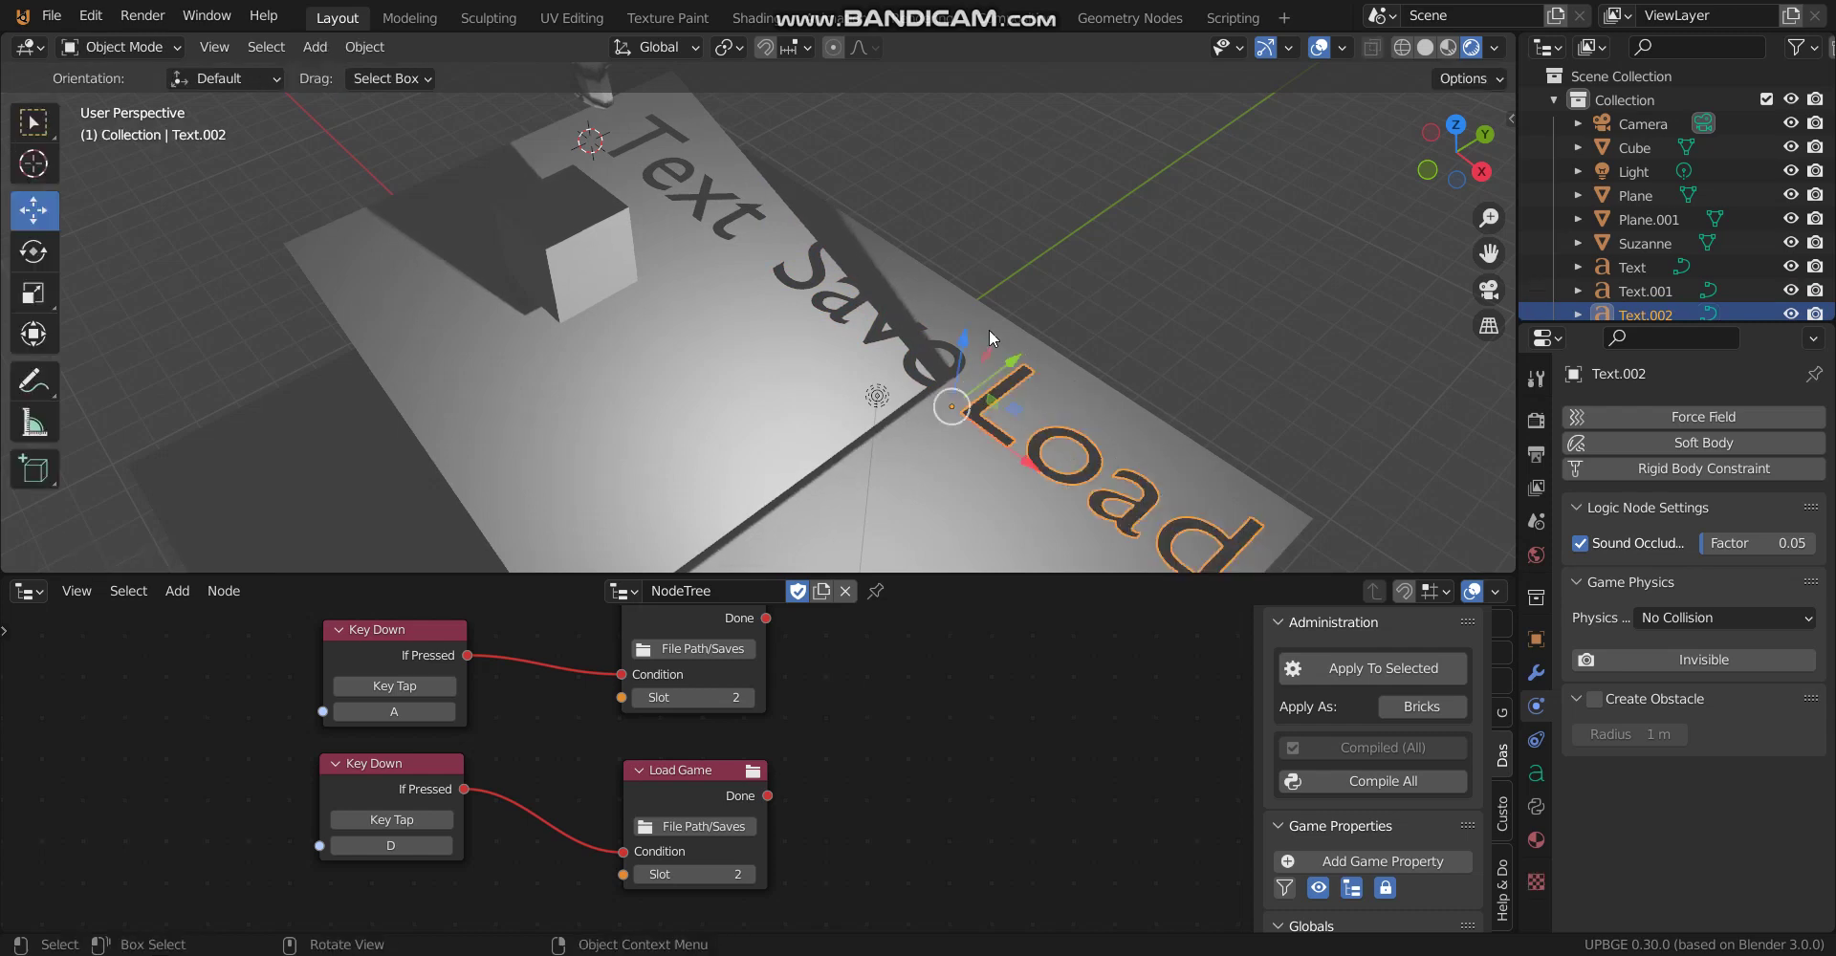
Change the wording of the original text object near the monkey to "Status"
scroll(804, 287, down, 3)
click(741, 247)
key(Tab)
key(BackSpace)
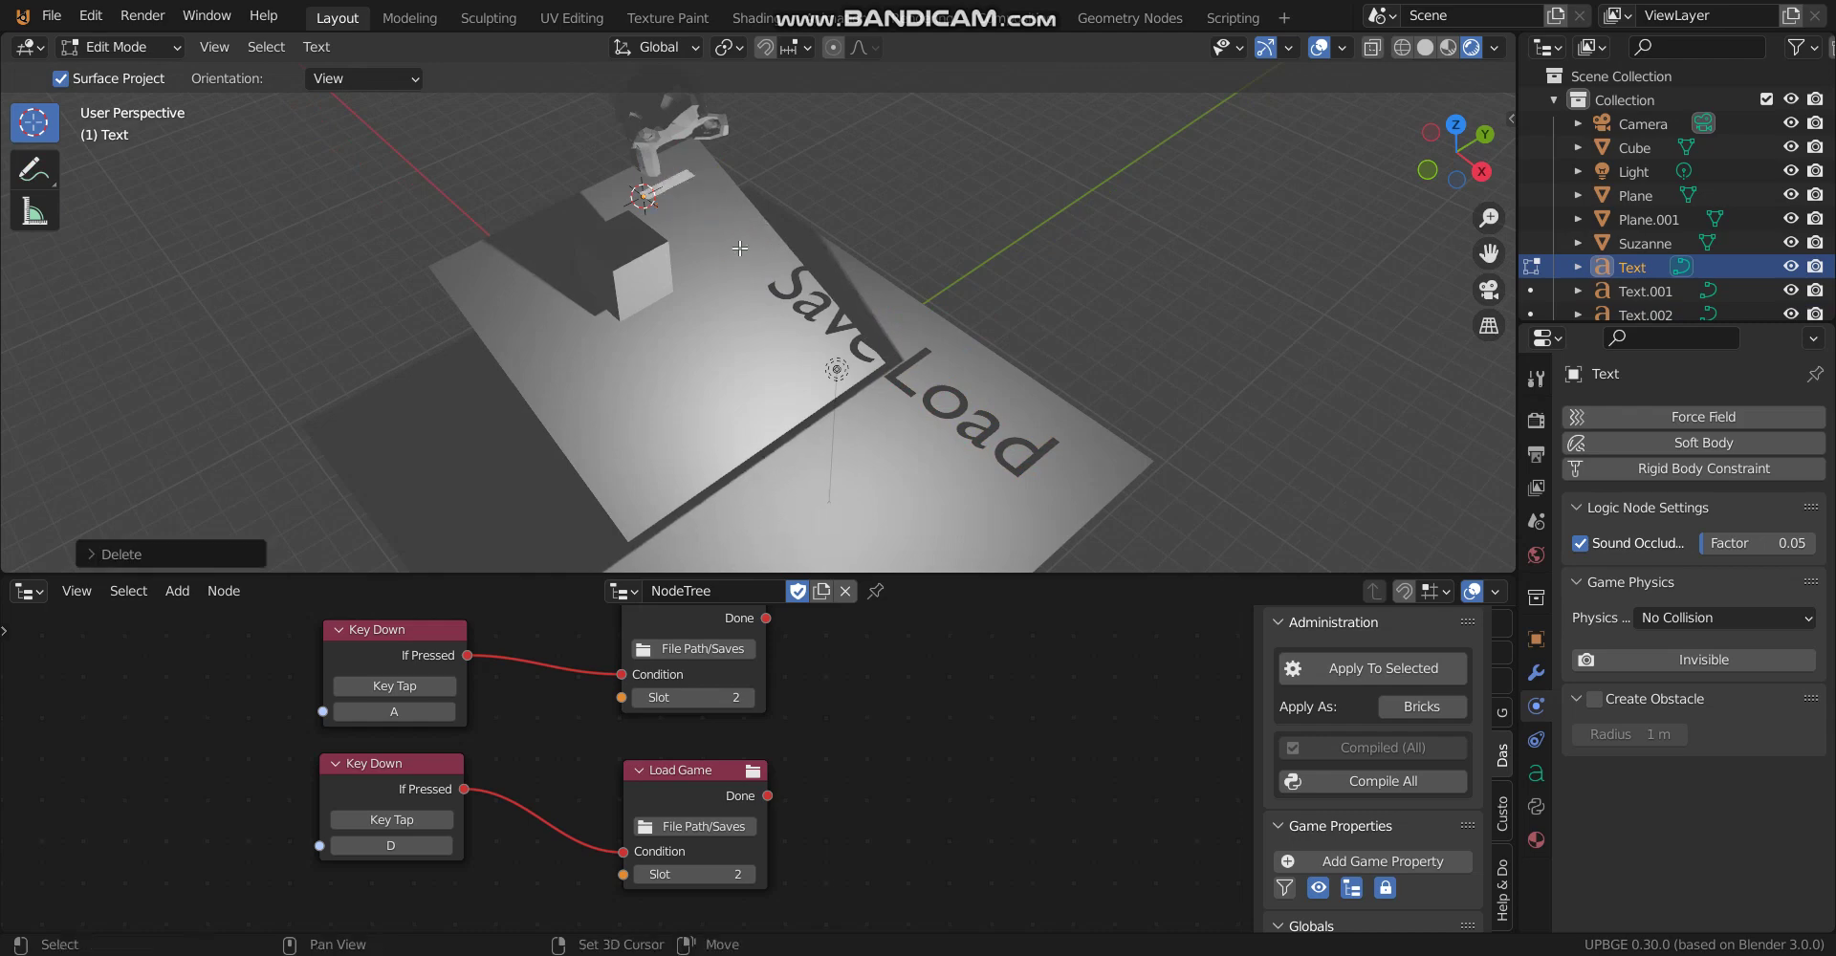
text(Status)
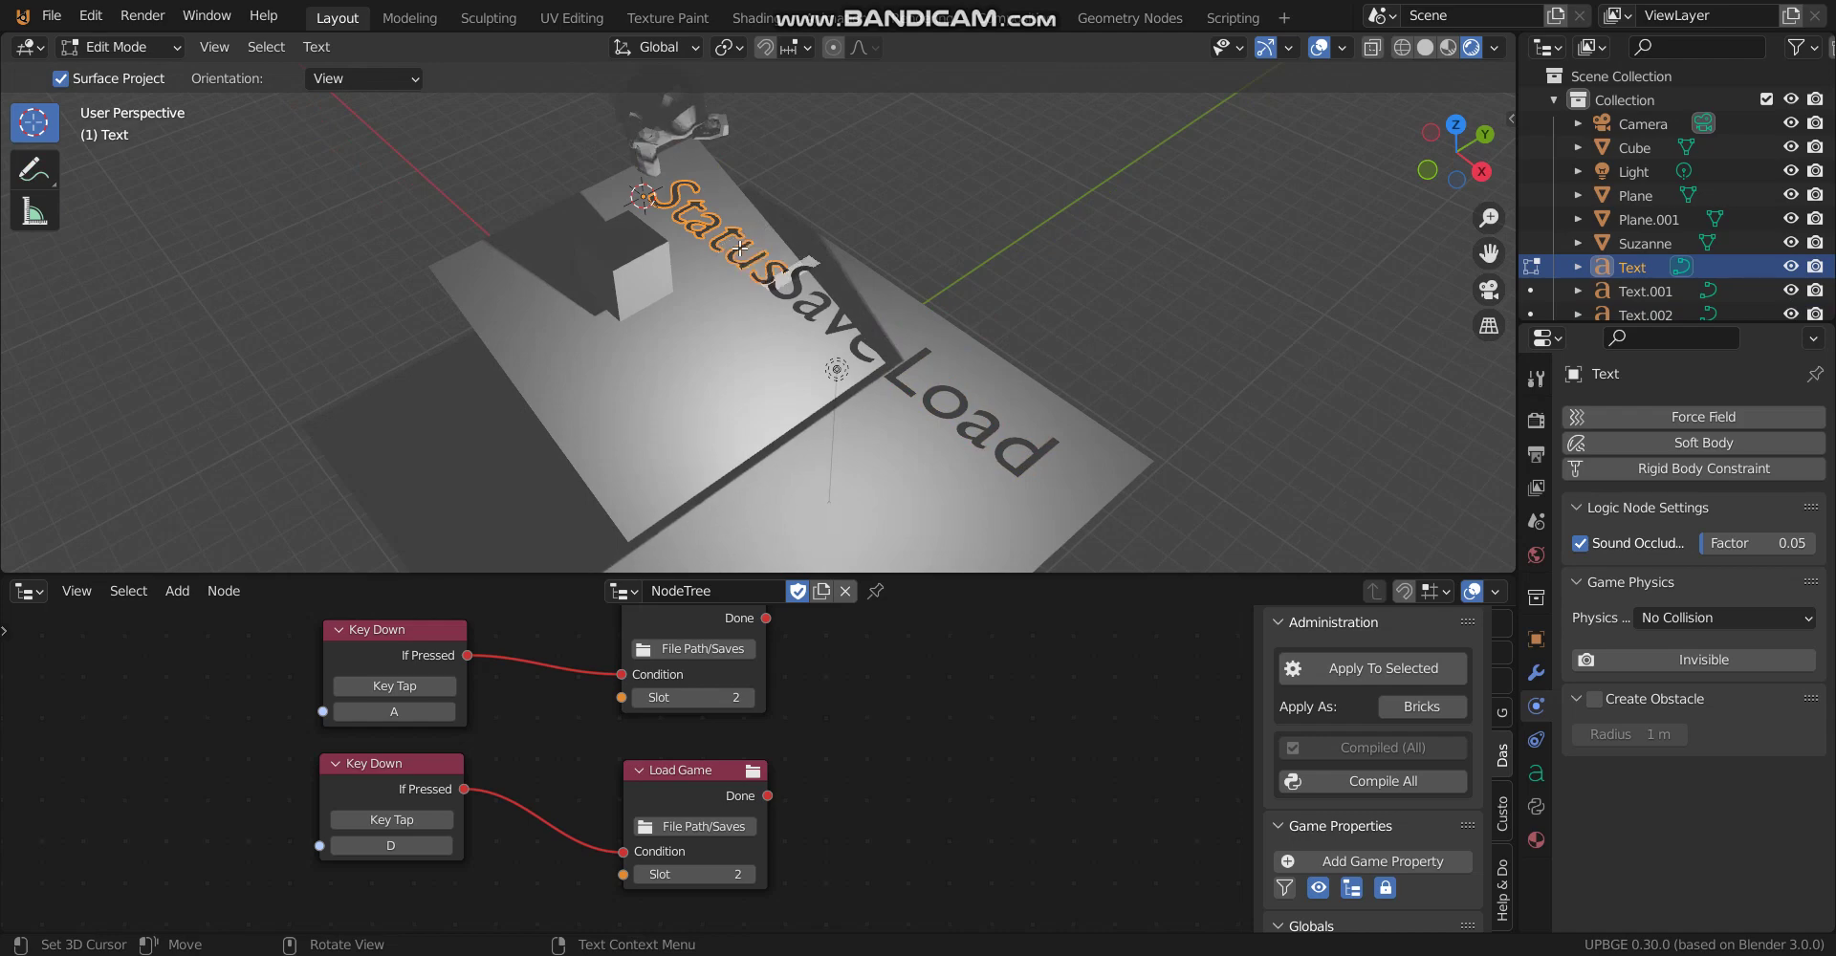
key(Tab)
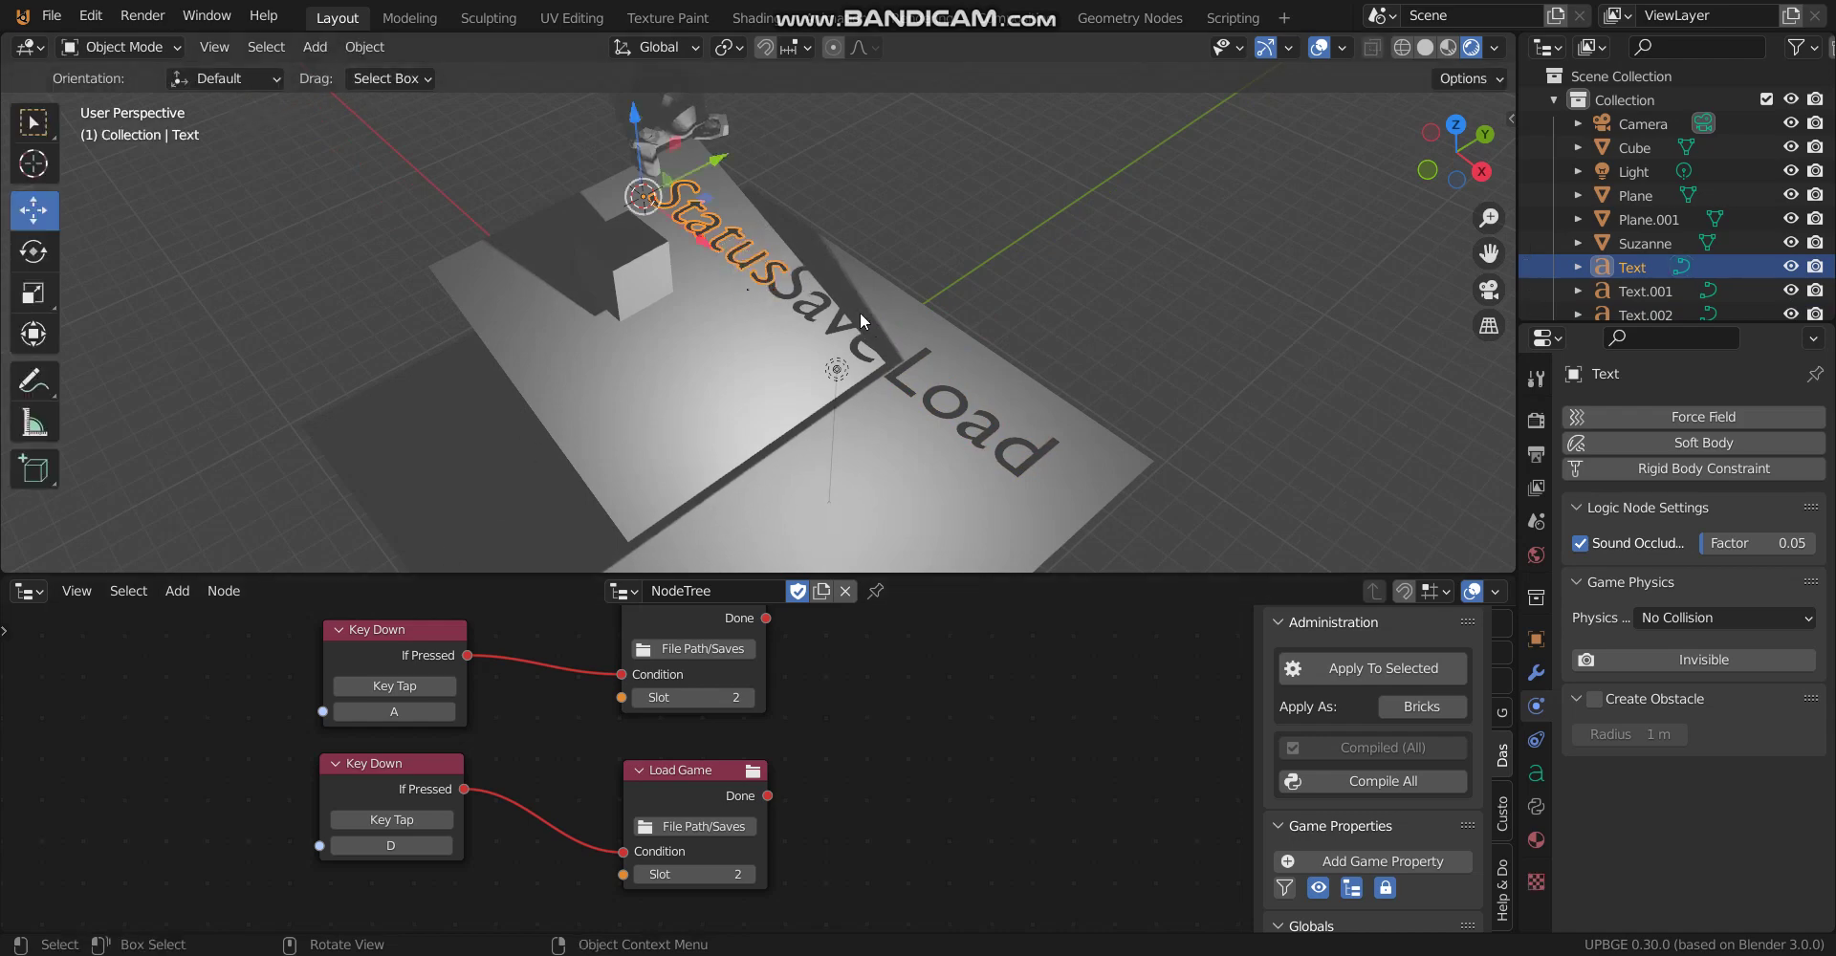
Move the Save text away from the Status text, off the edge of the ramp
click(800, 306)
click(735, 239)
click(119, 46)
click(704, 266)
click(790, 284)
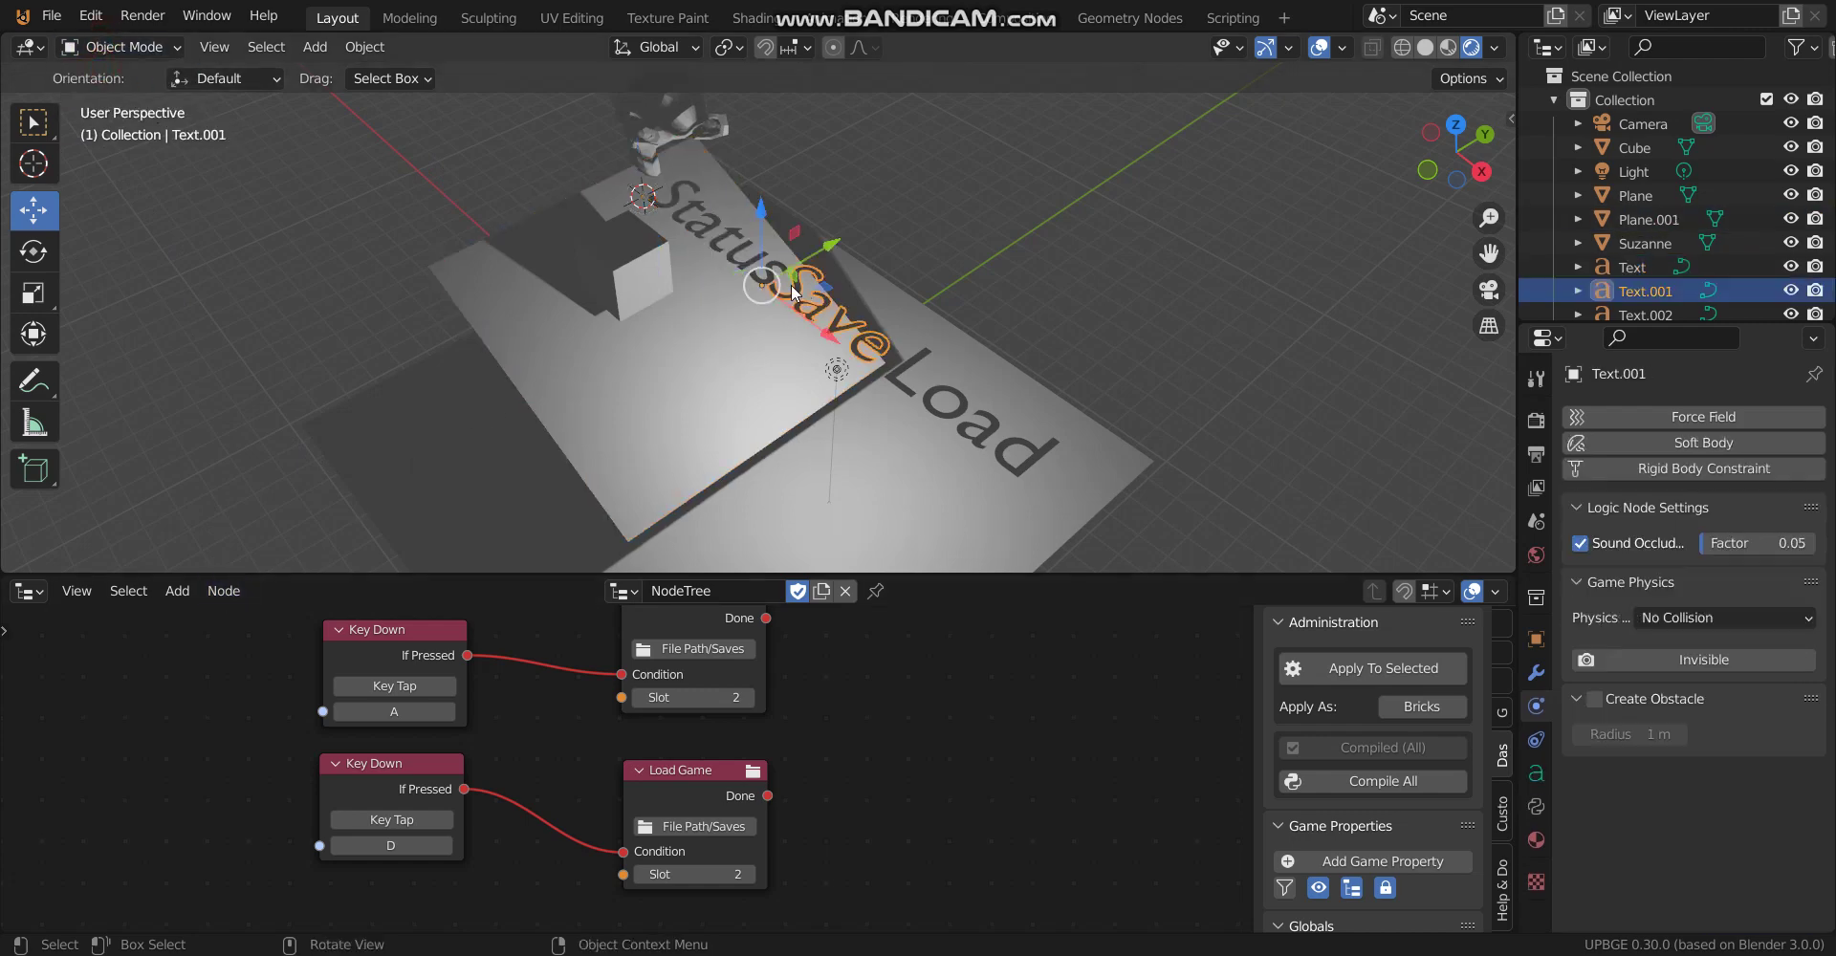
middle_drag(790, 284, 808, 276)
key(g)
click(865, 271)
Convert the Save, Status and Load text objects to meshes
right_click(865, 272)
mouse_move(935, 270)
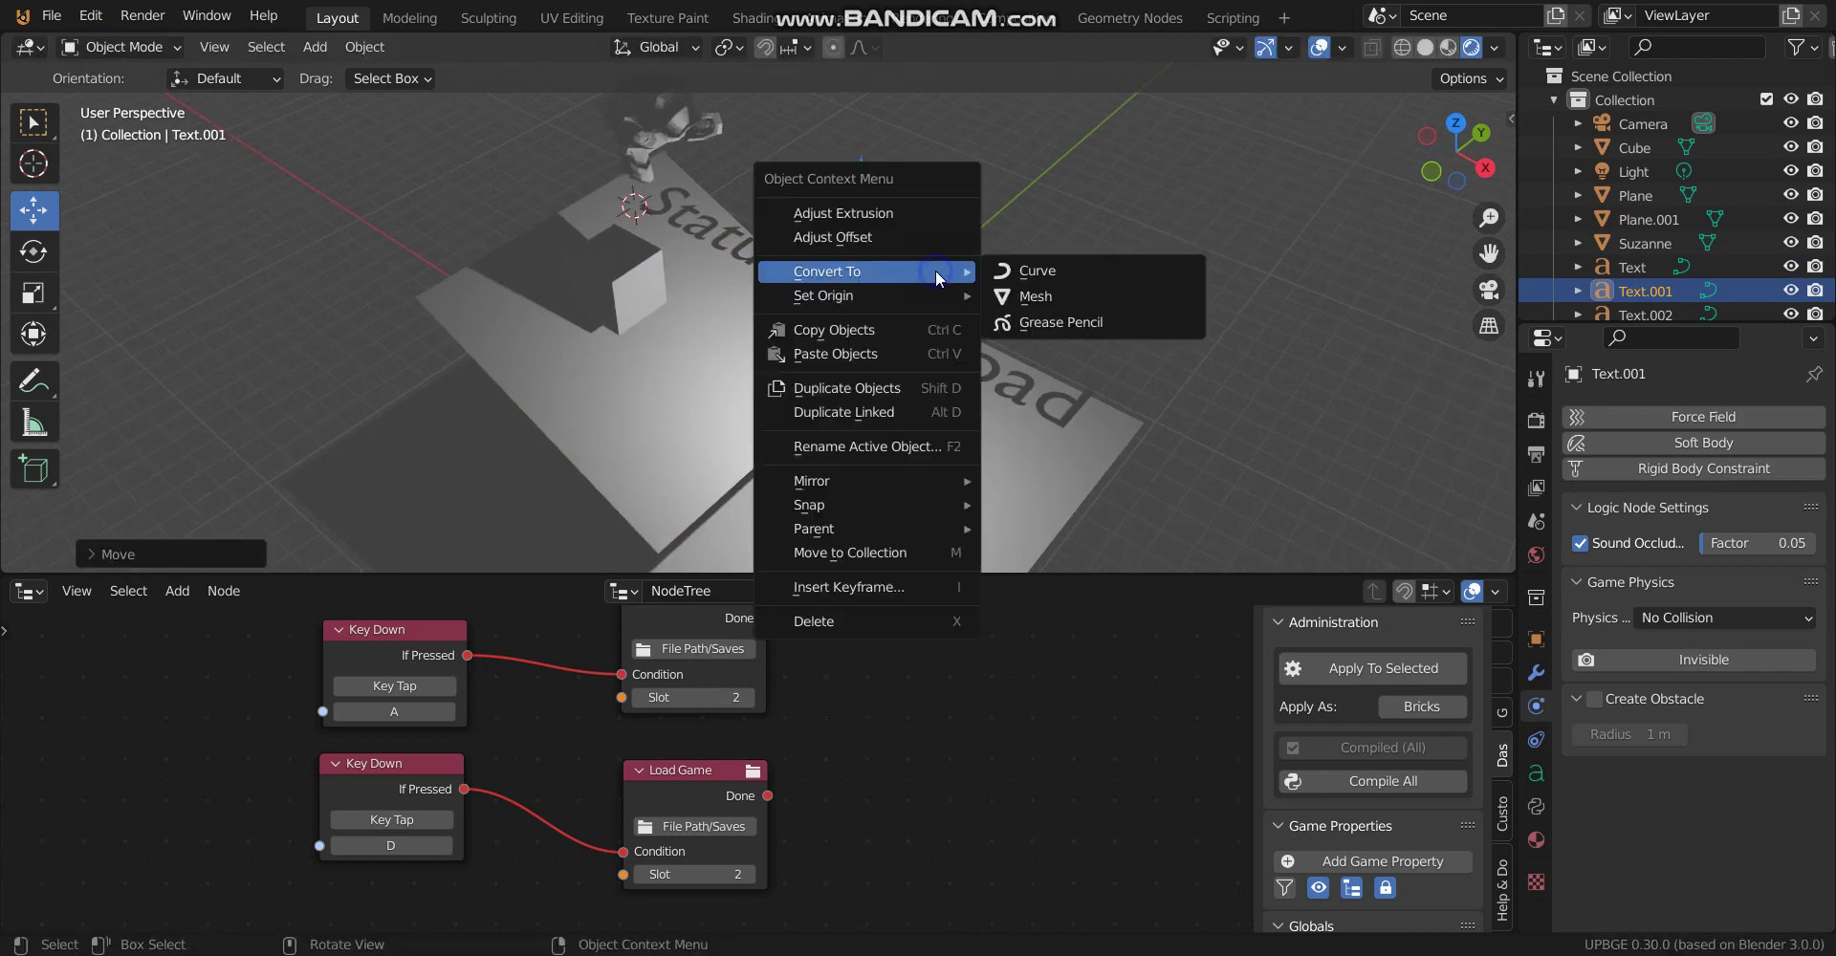
key(Caps_Lock)
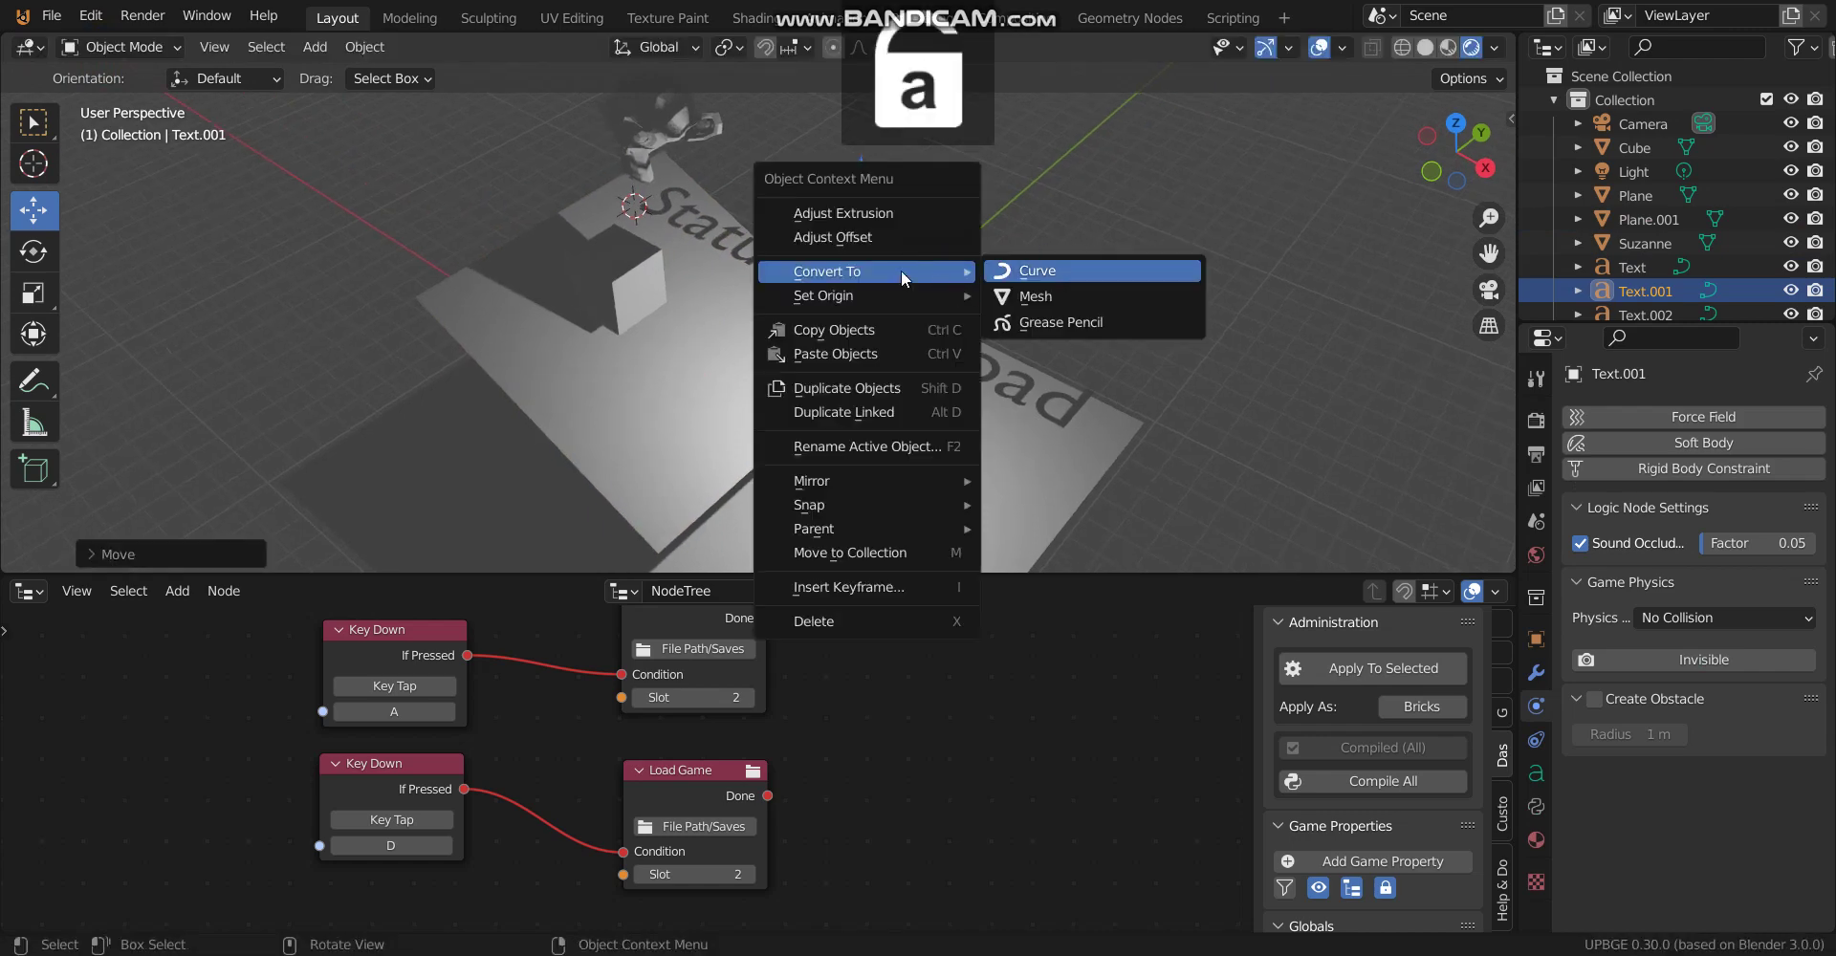
click(1040, 296)
click(759, 248)
right_click(762, 255)
mouse_move(762, 254)
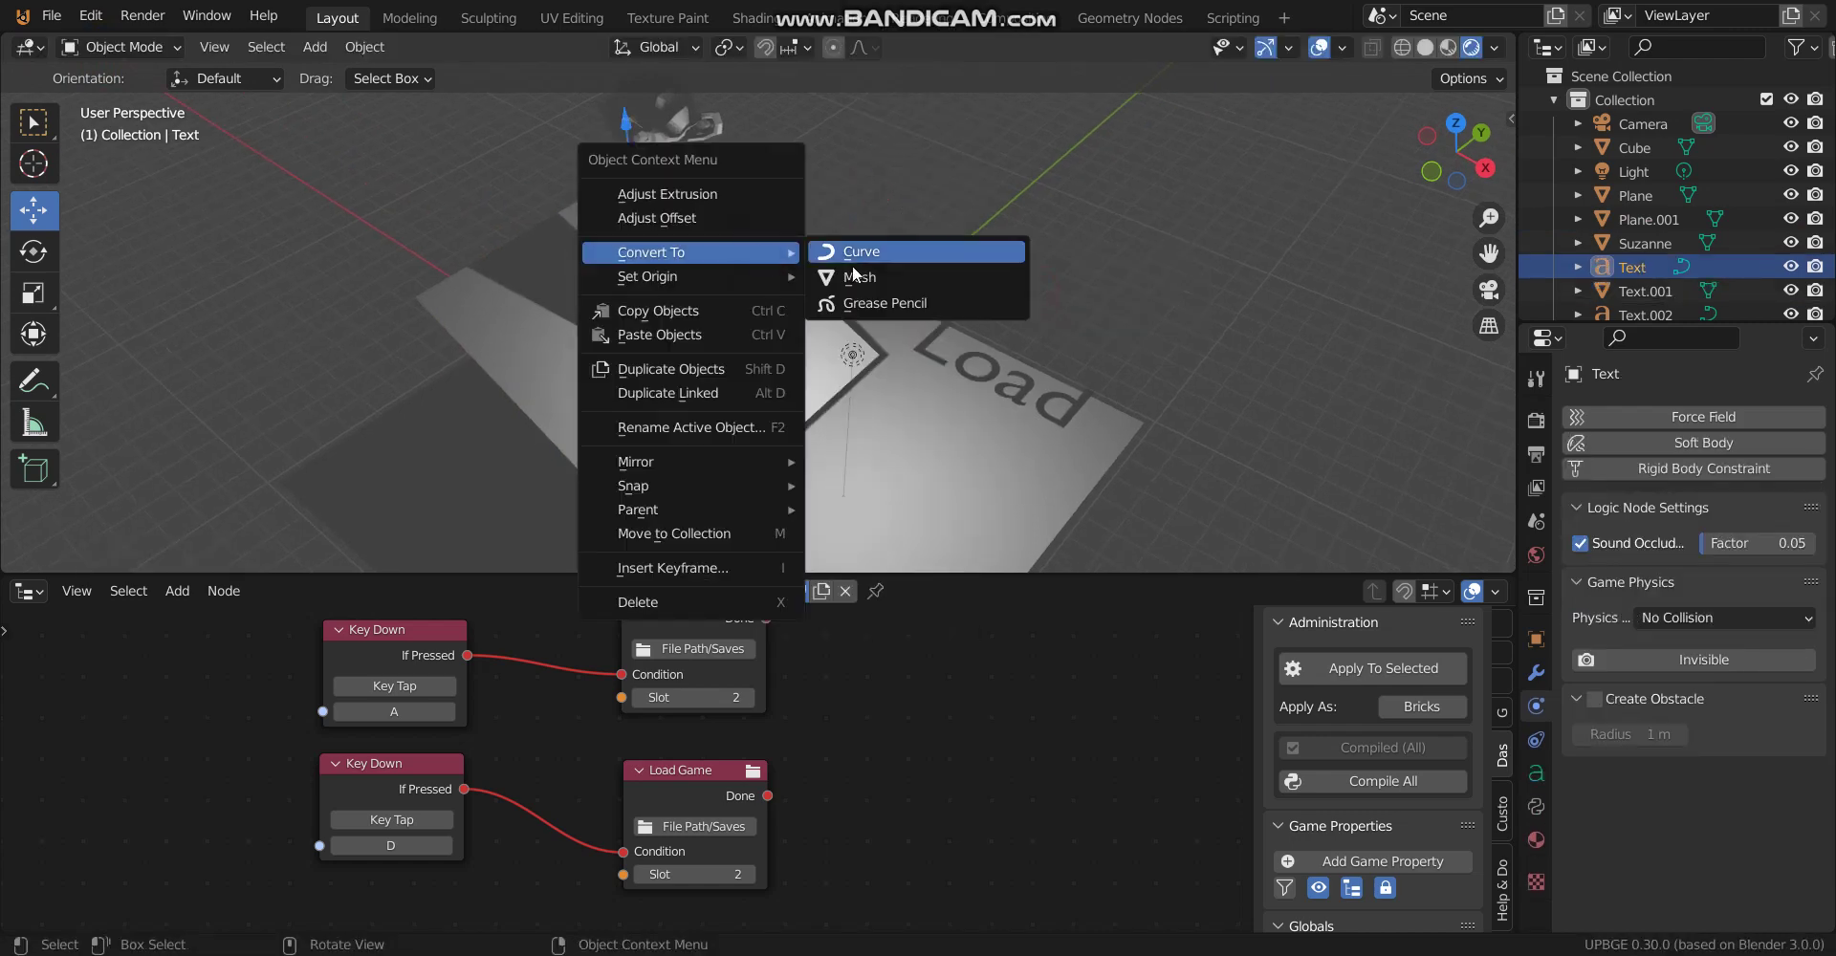
click(890, 278)
click(992, 373)
right_click(991, 373)
mouse_move(995, 365)
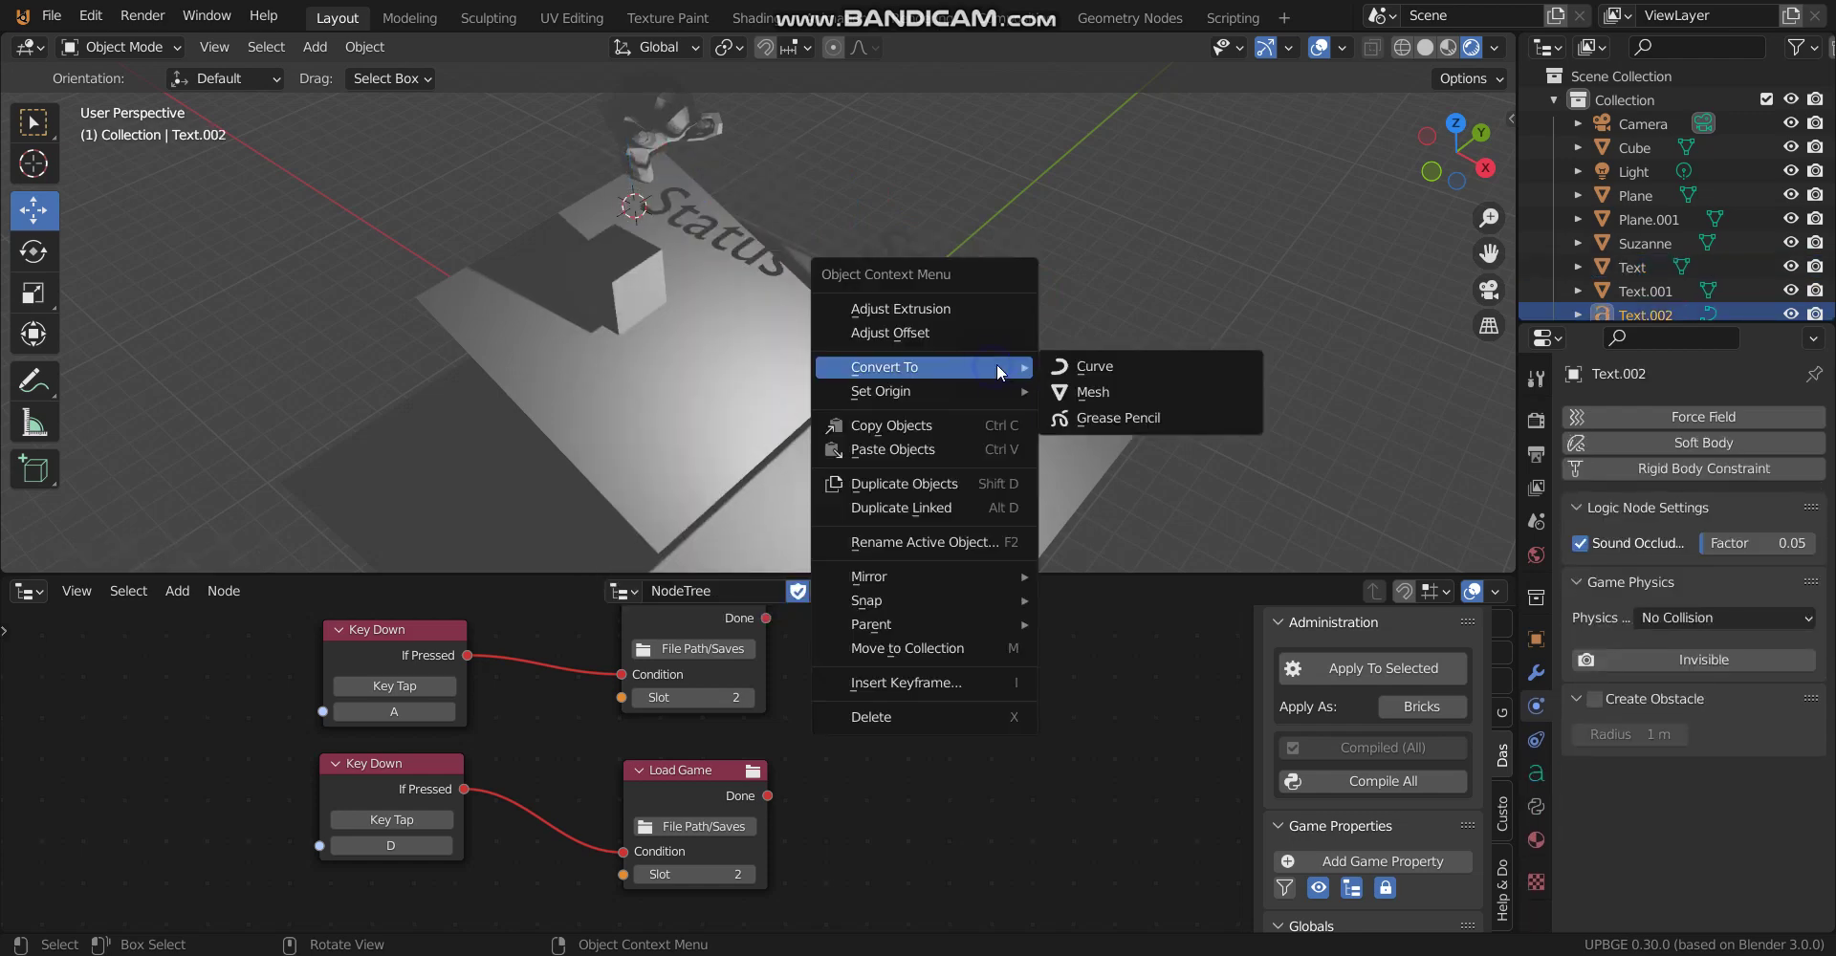
click(1066, 390)
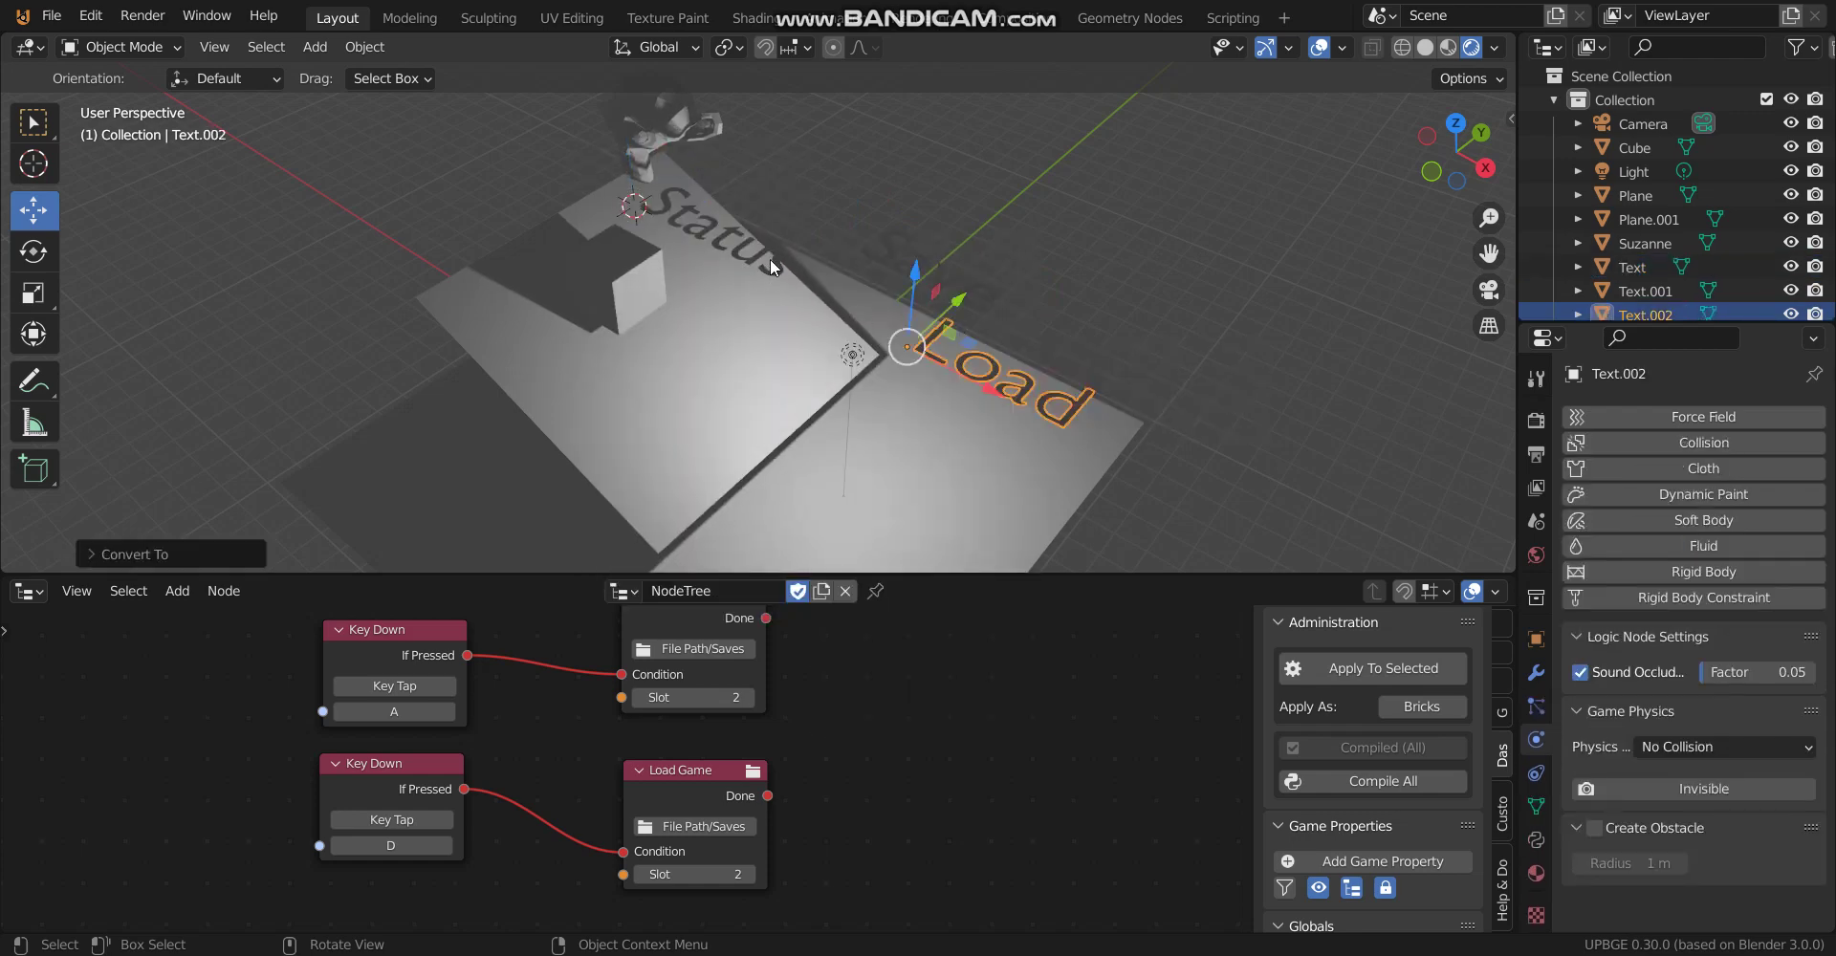
click(761, 260)
click(1535, 876)
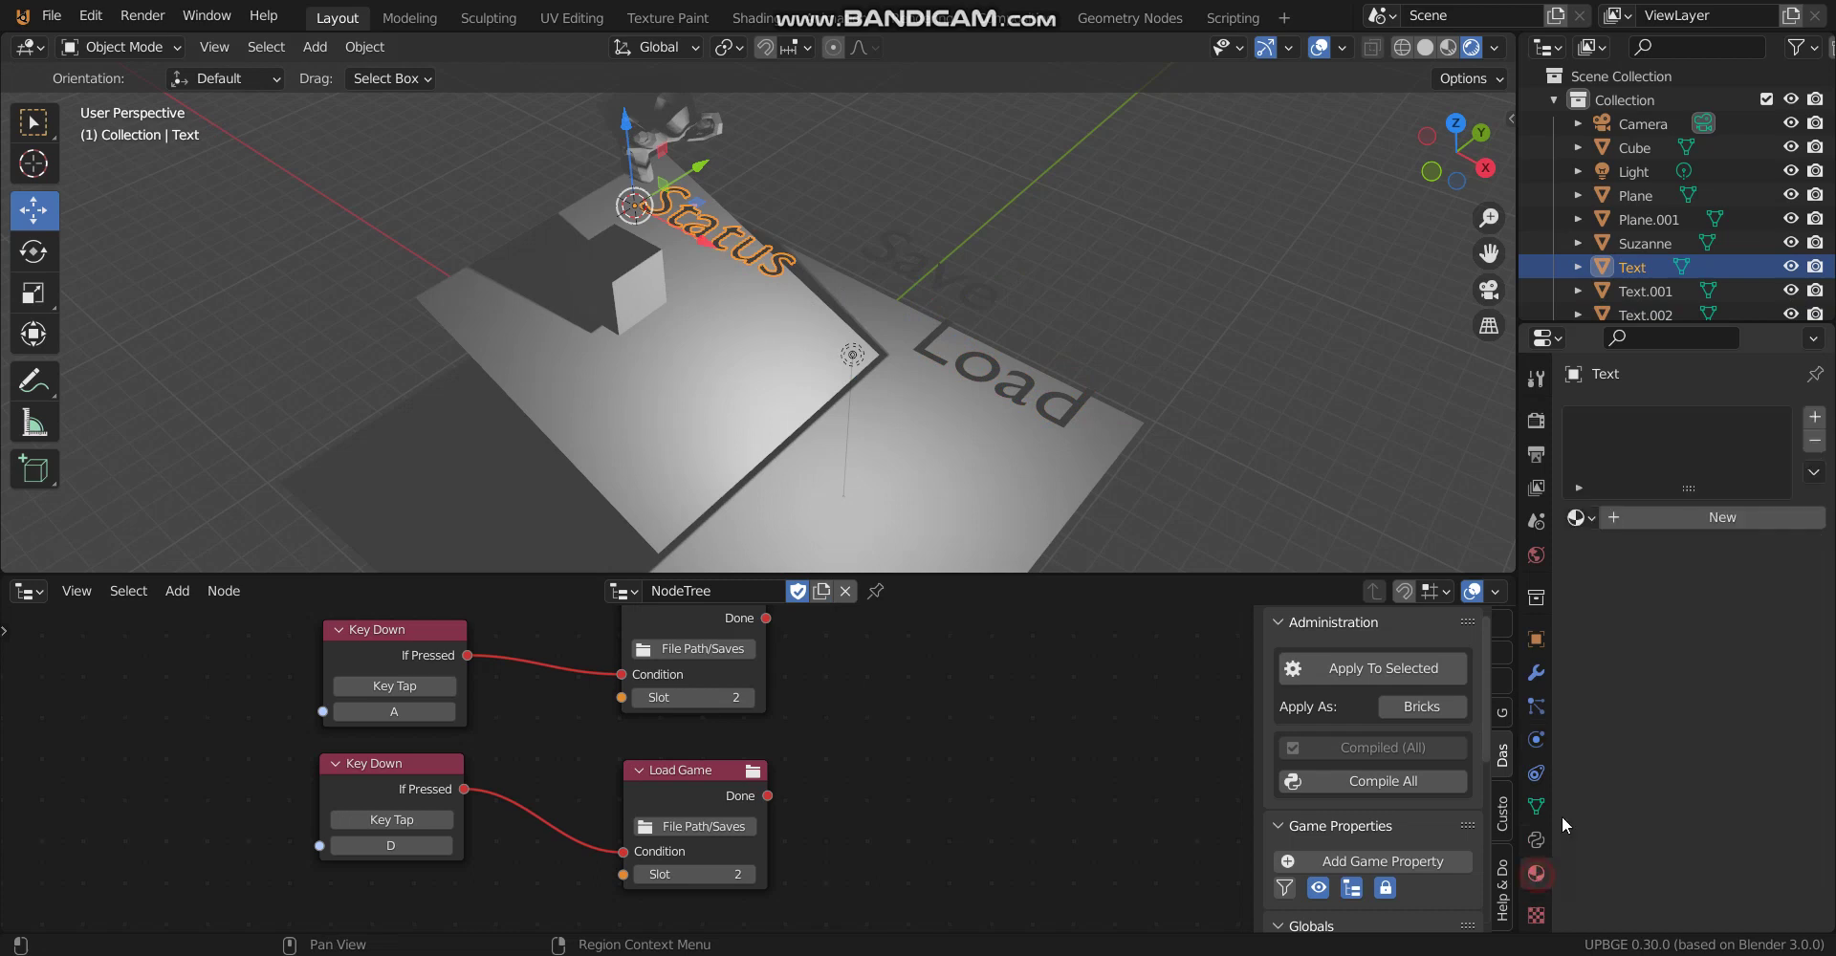
shift+click(947, 284)
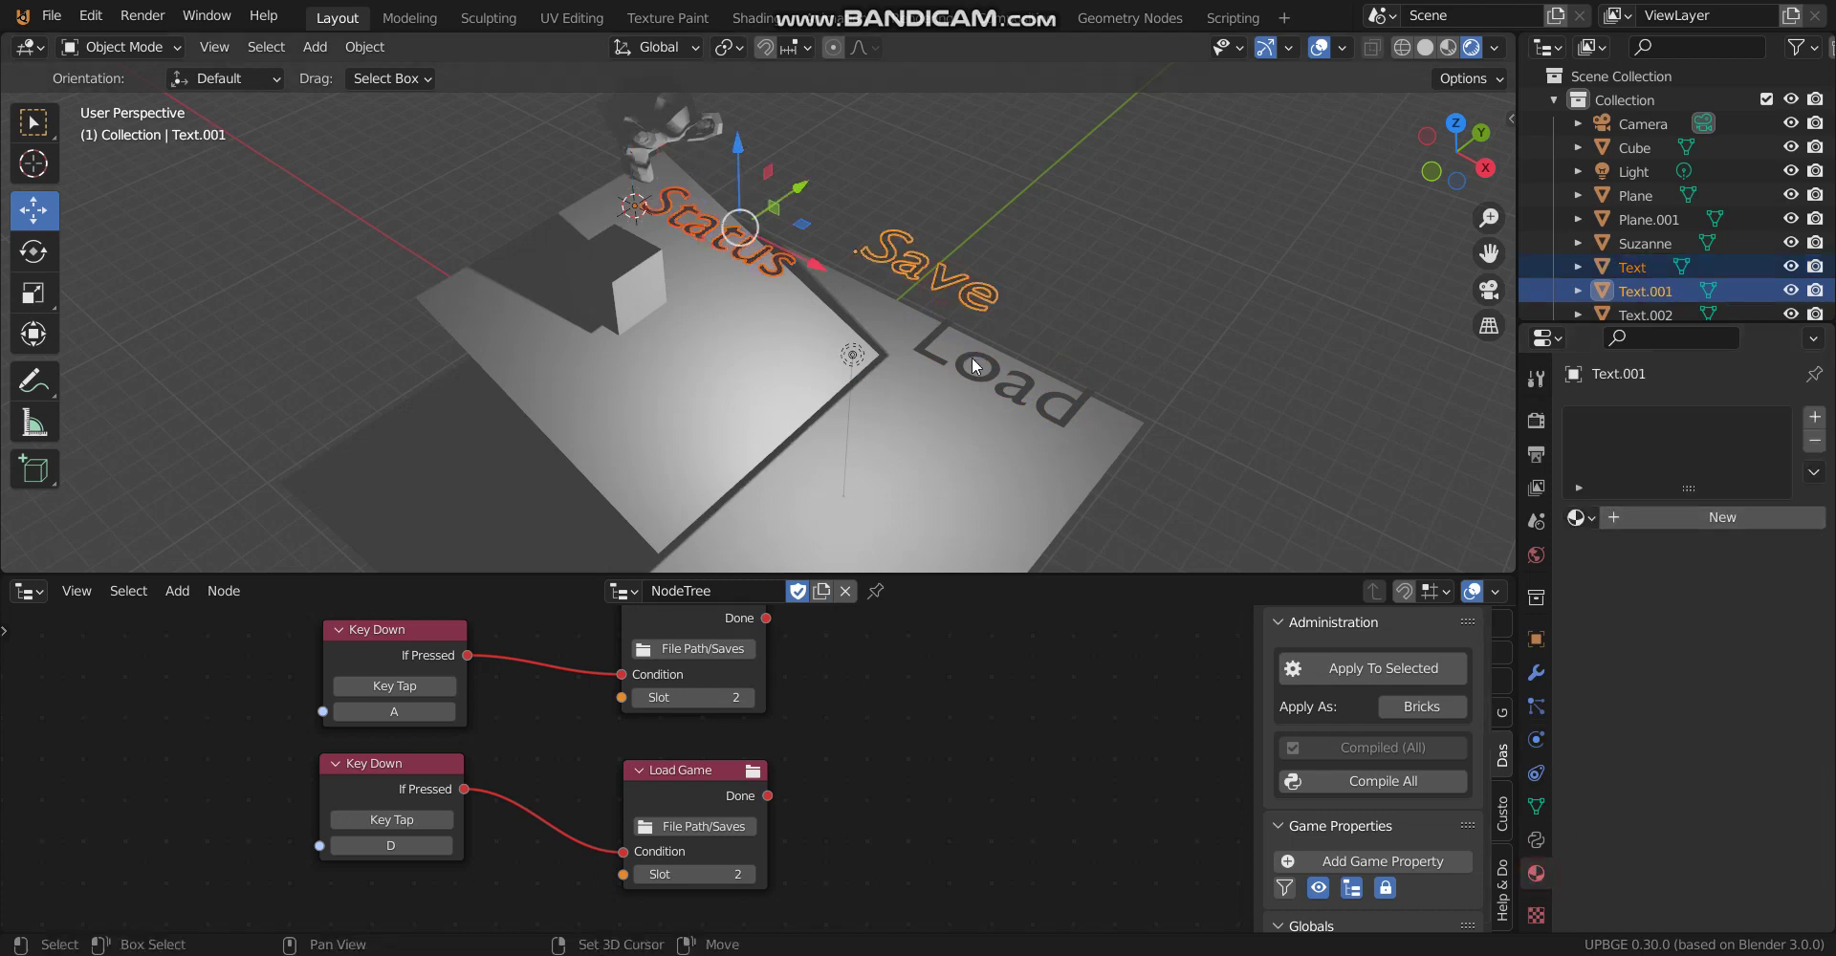
shift+click(977, 366)
scroll(1121, 449, down, 3)
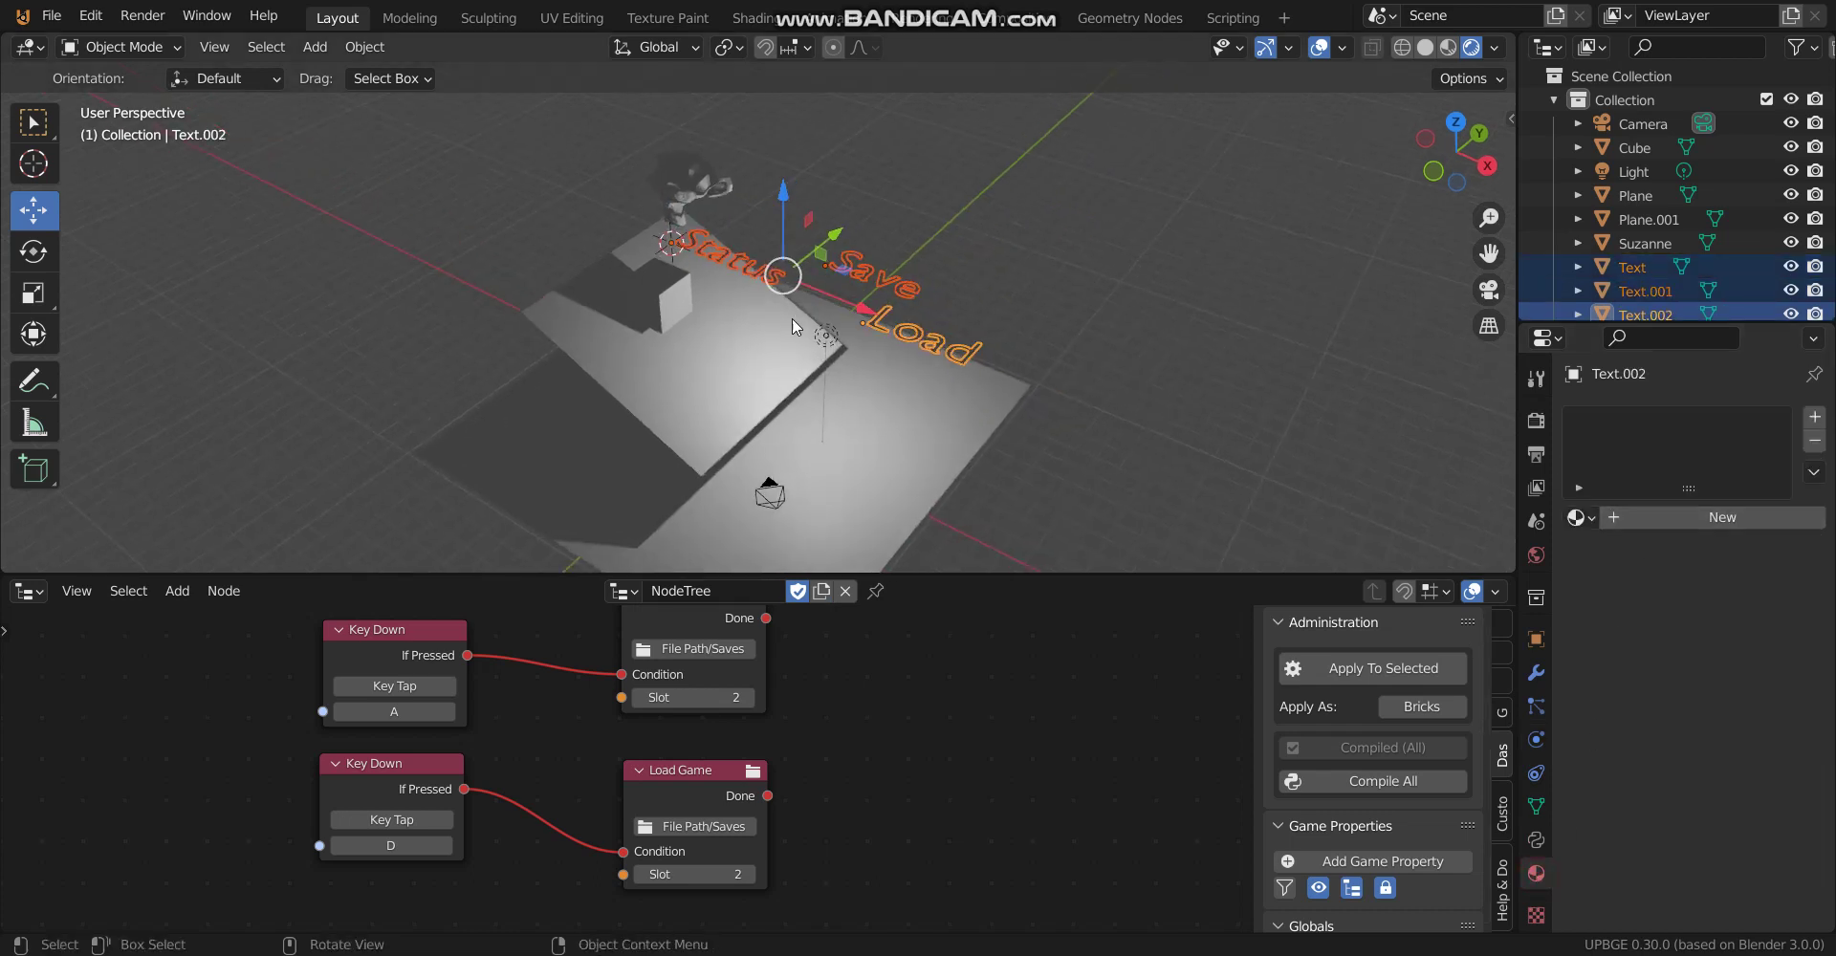
Select the Status text and split off an enlarged Logic Bricks Editor area between the viewport and the node editor
click(779, 290)
click(773, 283)
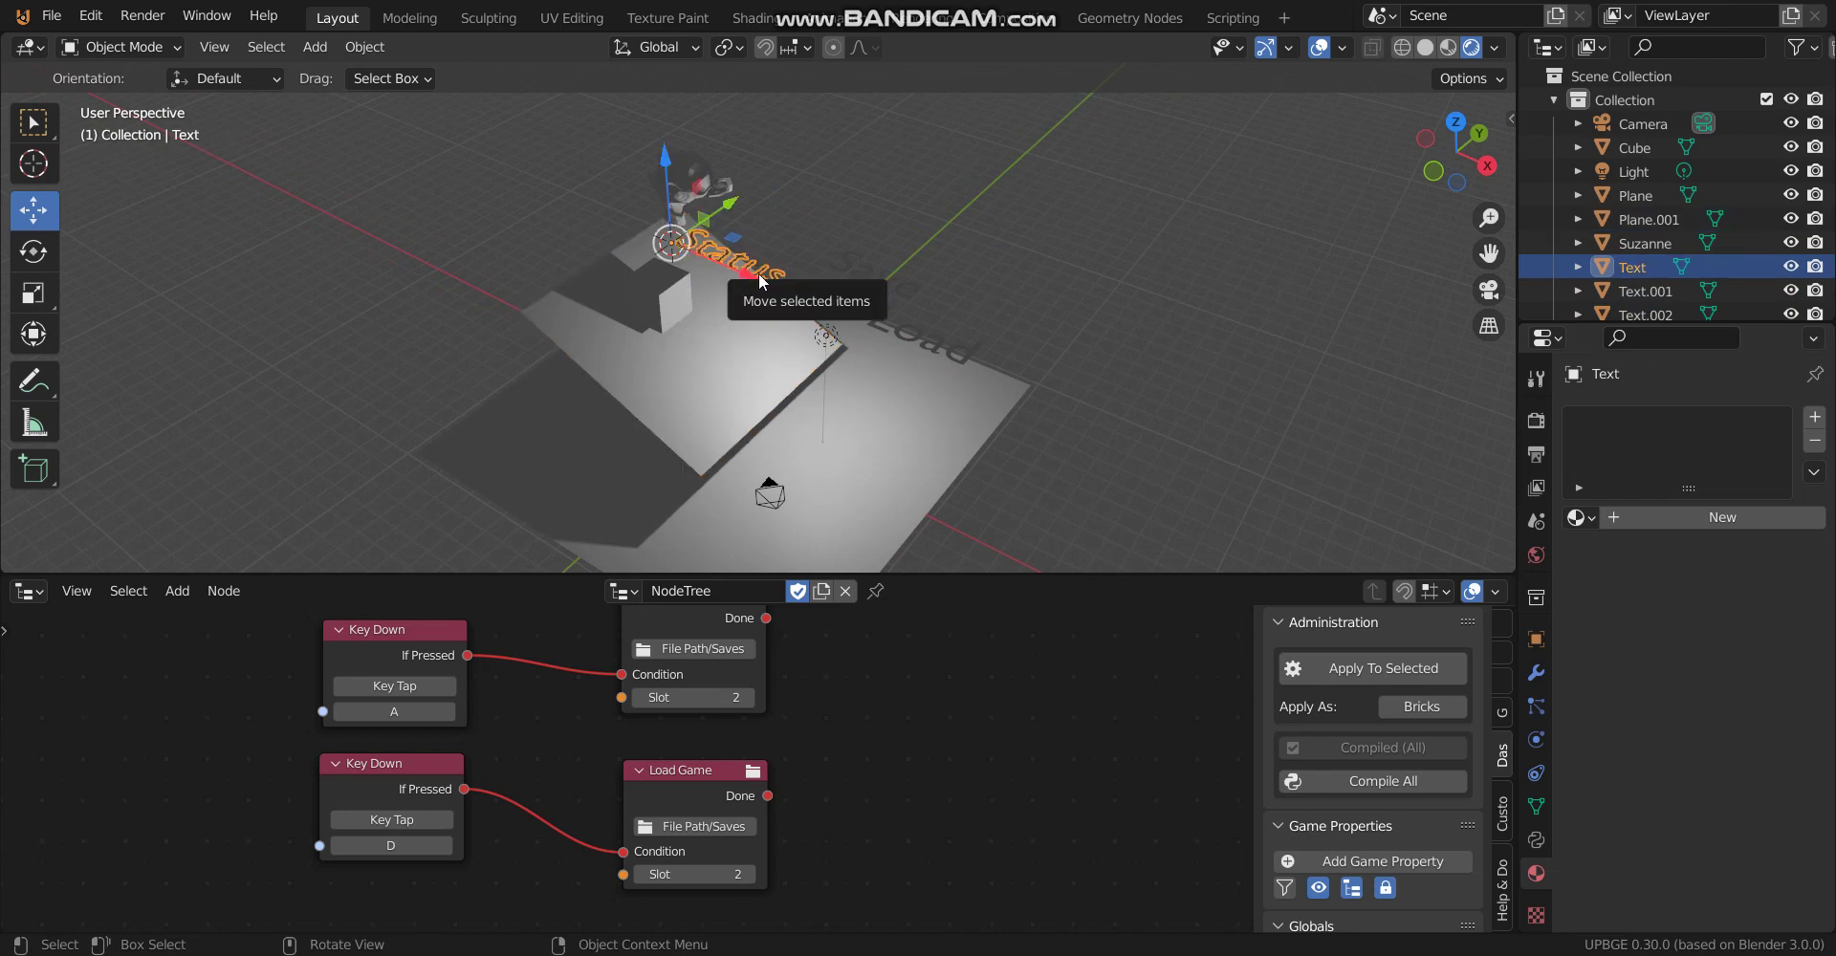
drag(10, 550, 24, 416)
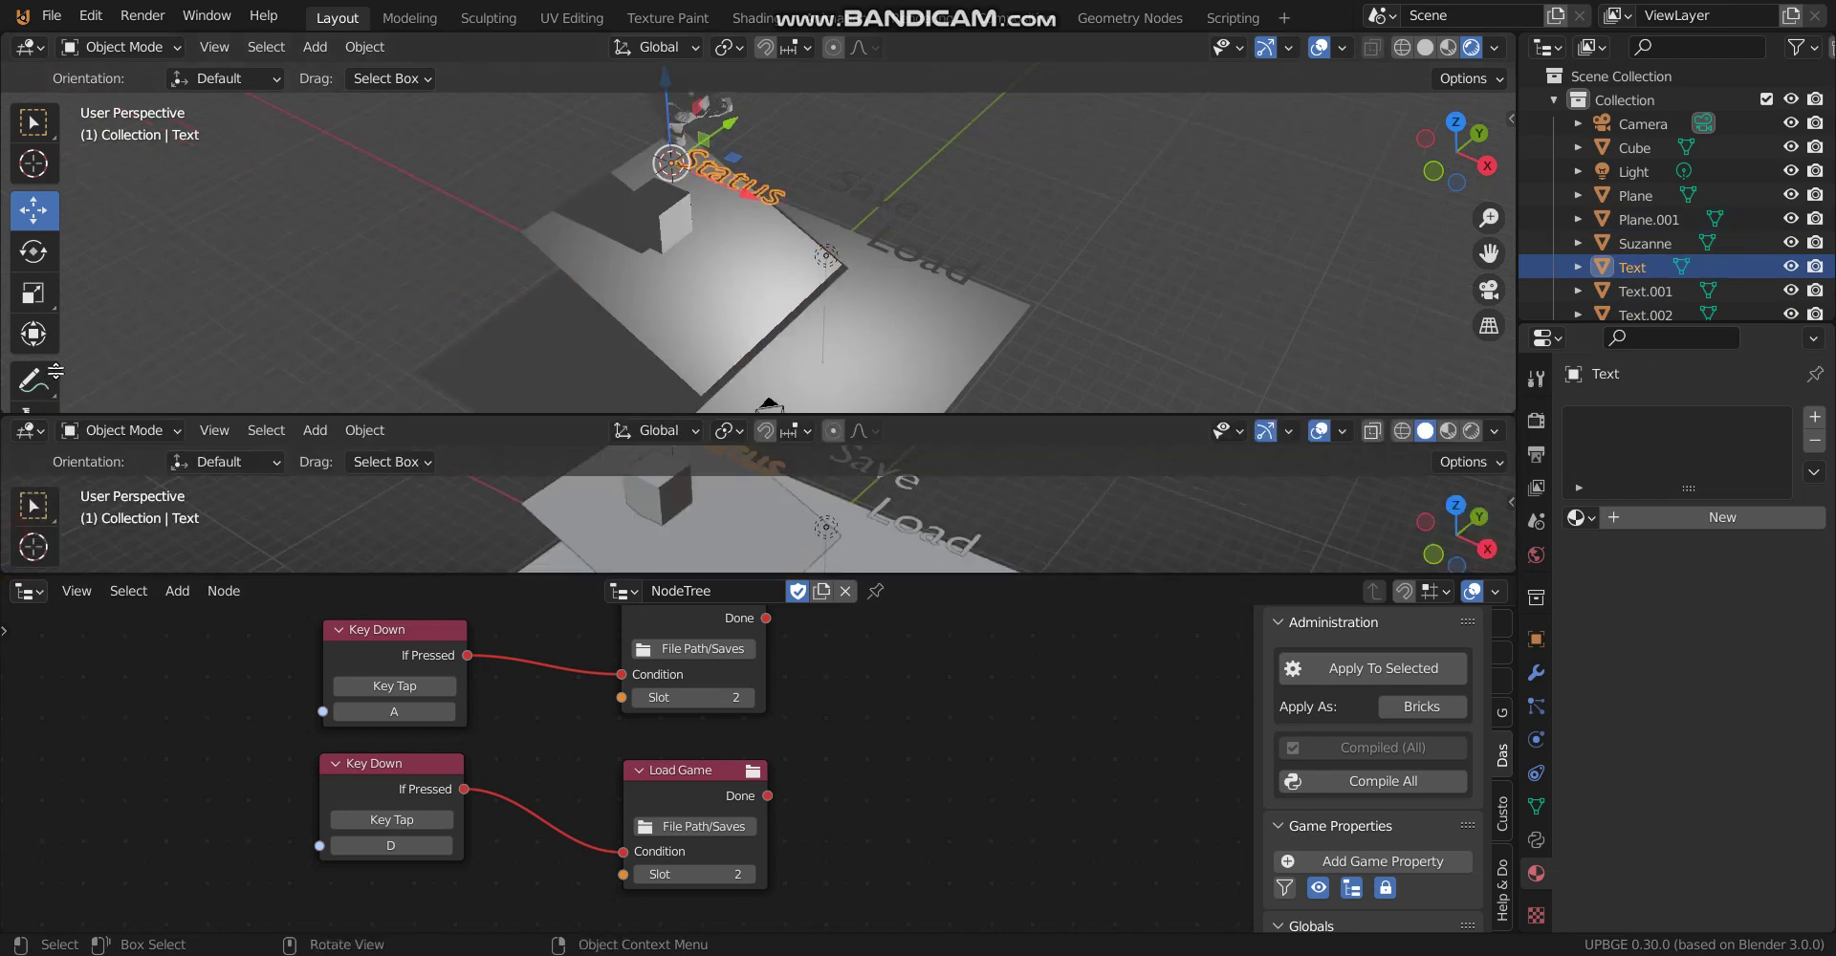
click(32, 421)
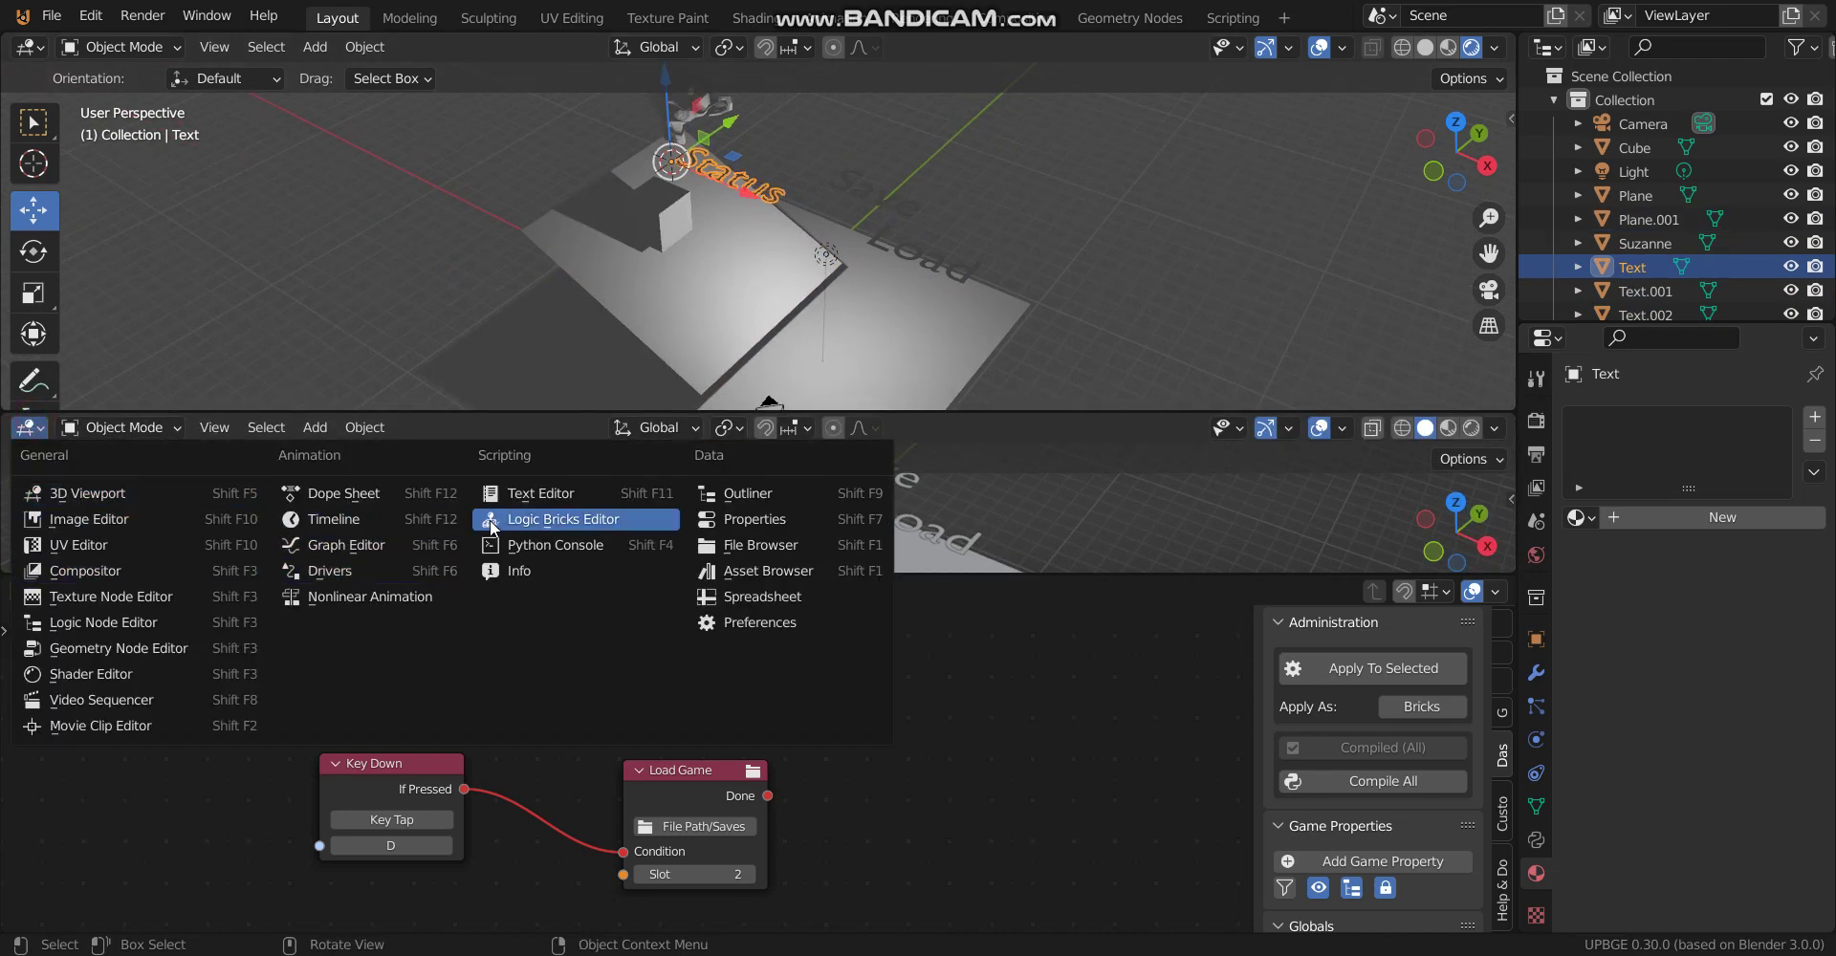
click(540, 523)
drag(781, 571, 721, 743)
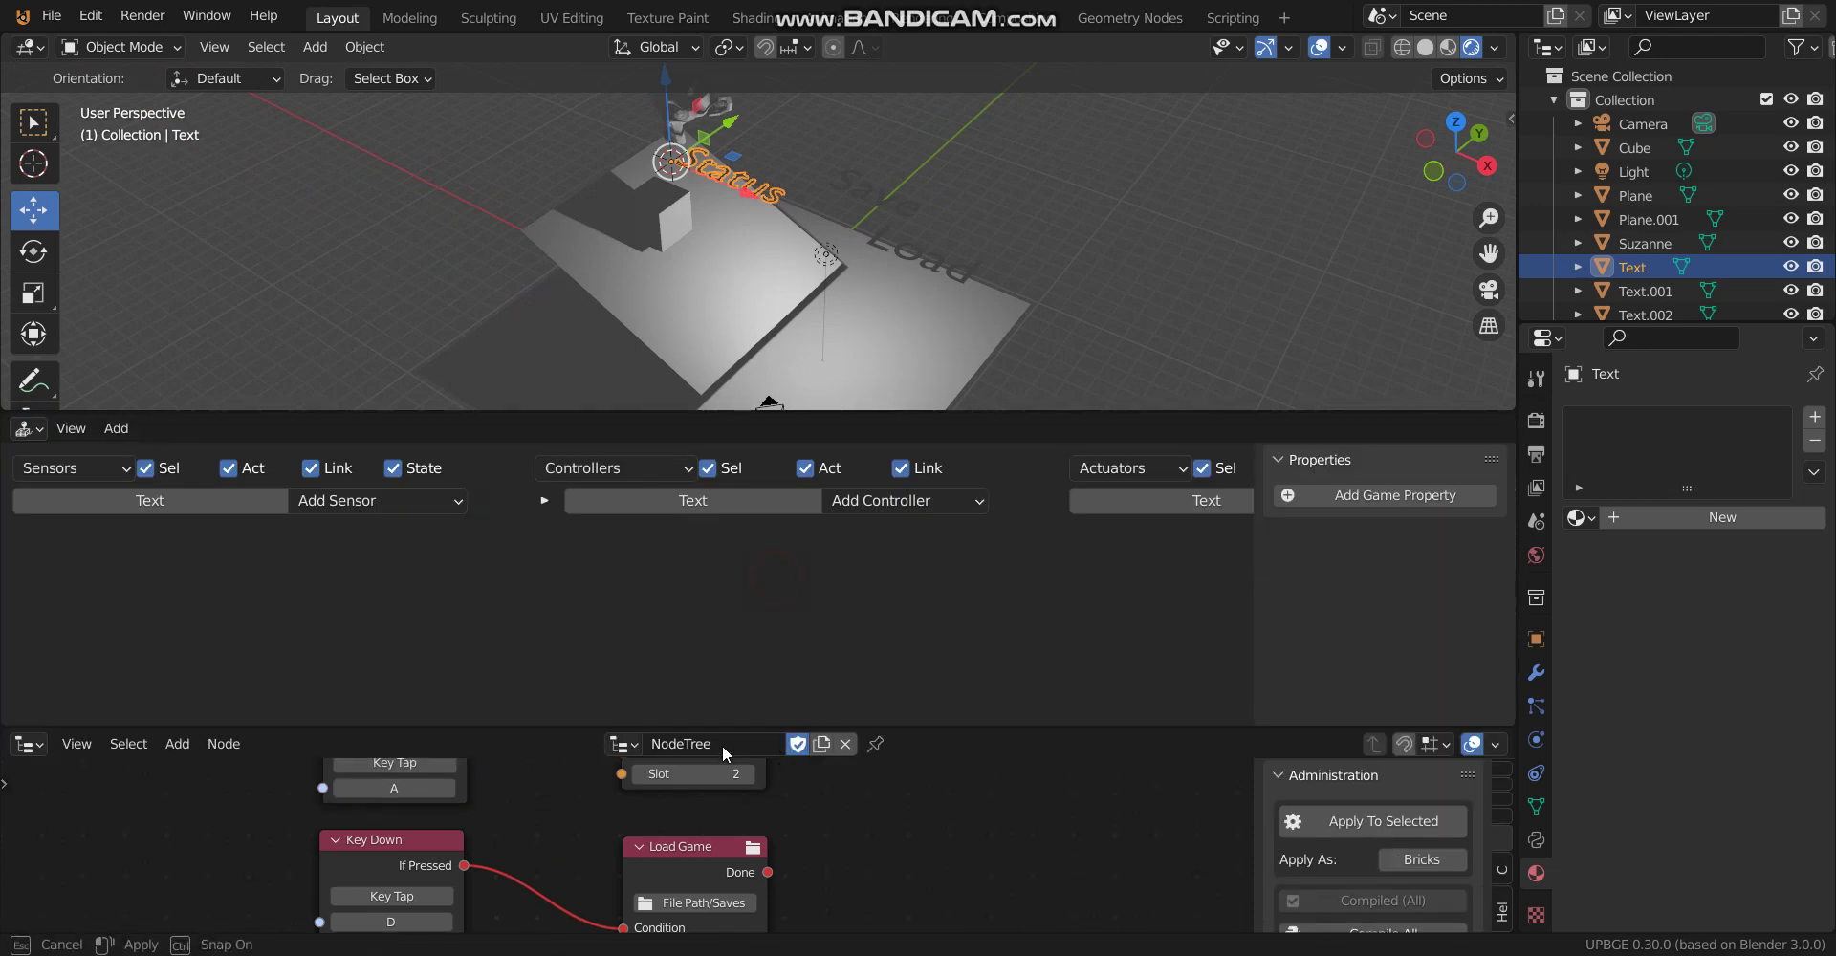
Add a Keyboard sensor for the A key to the Status text and collapse it
click(353, 503)
click(389, 679)
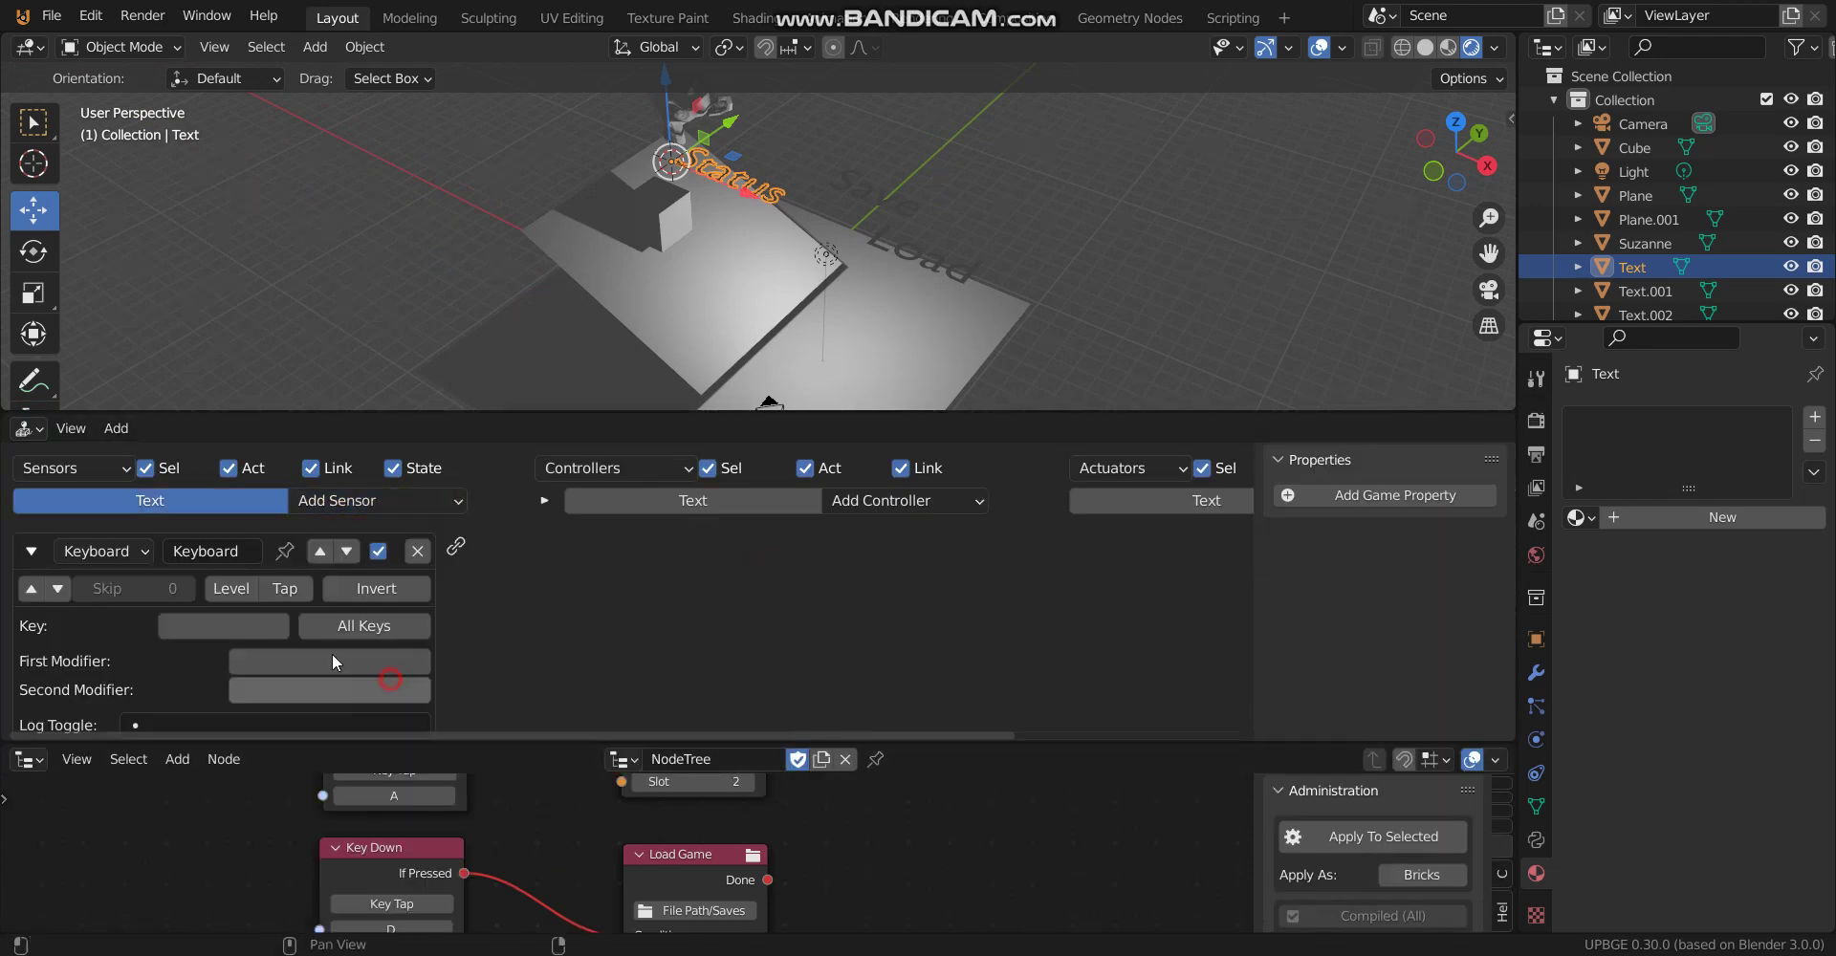
click(237, 629)
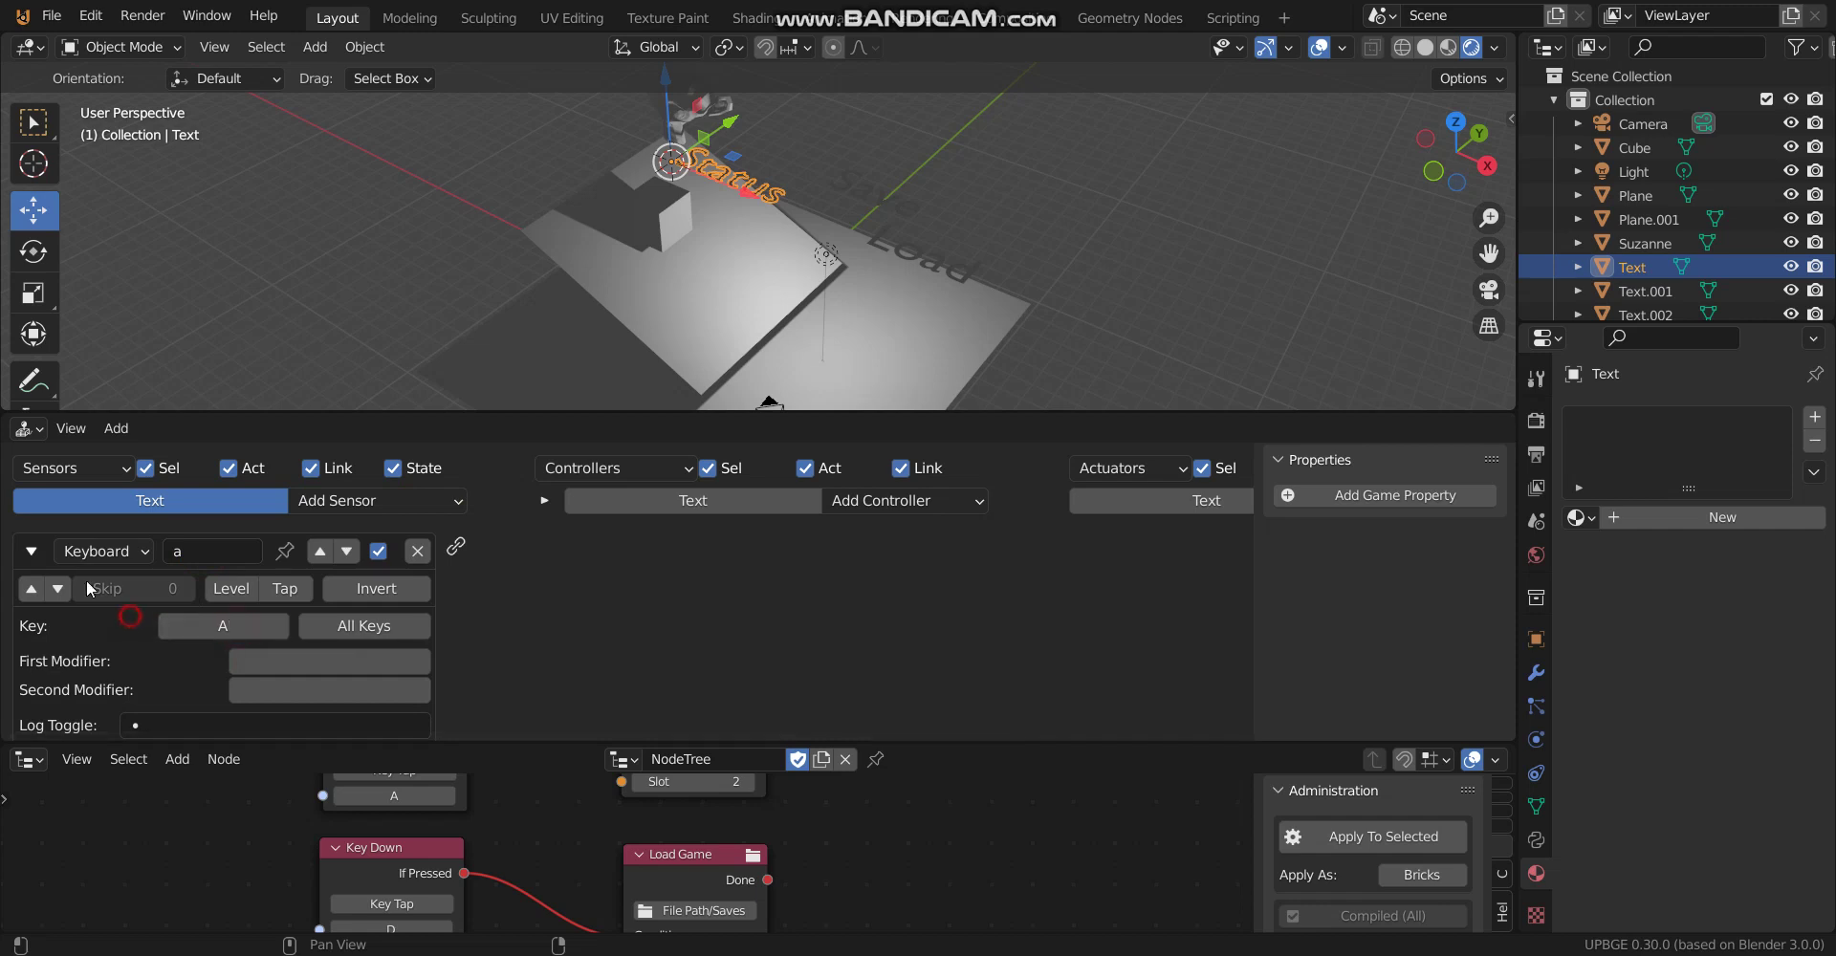
click(50, 553)
Add a second Keyboard sensor for the D key to the Status text and collapse it
click(369, 501)
click(392, 672)
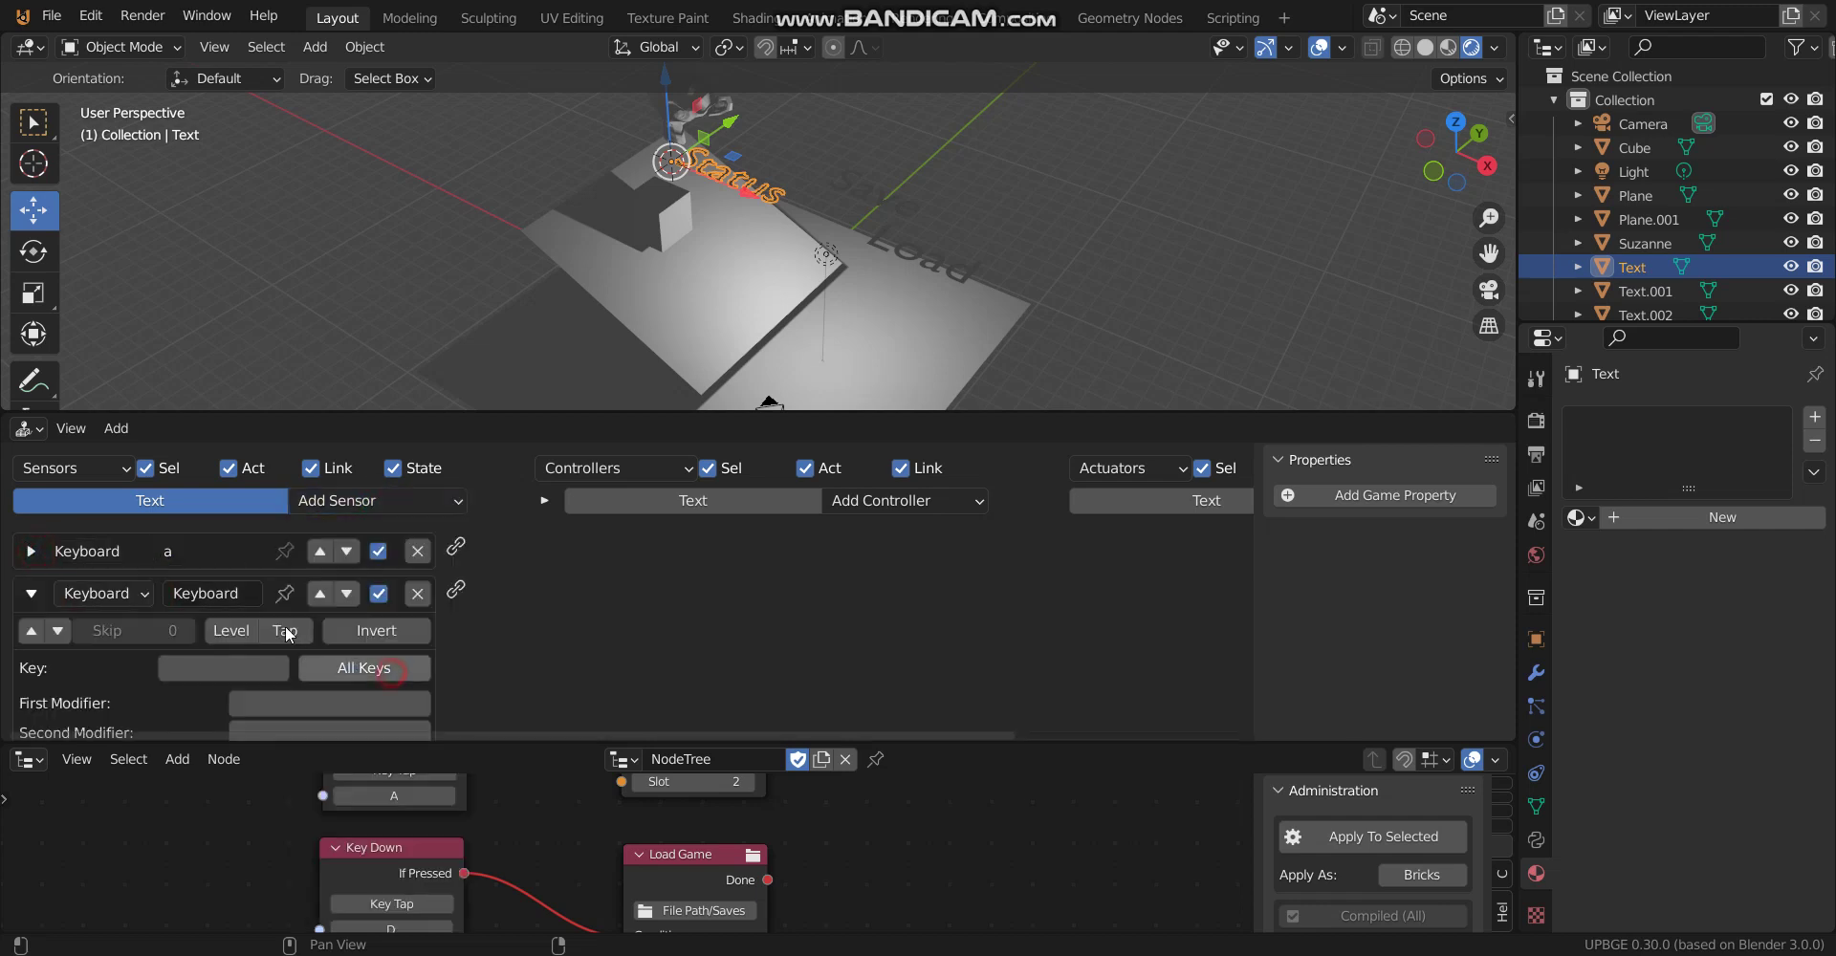
click(223, 668)
key(d)
click(91, 649)
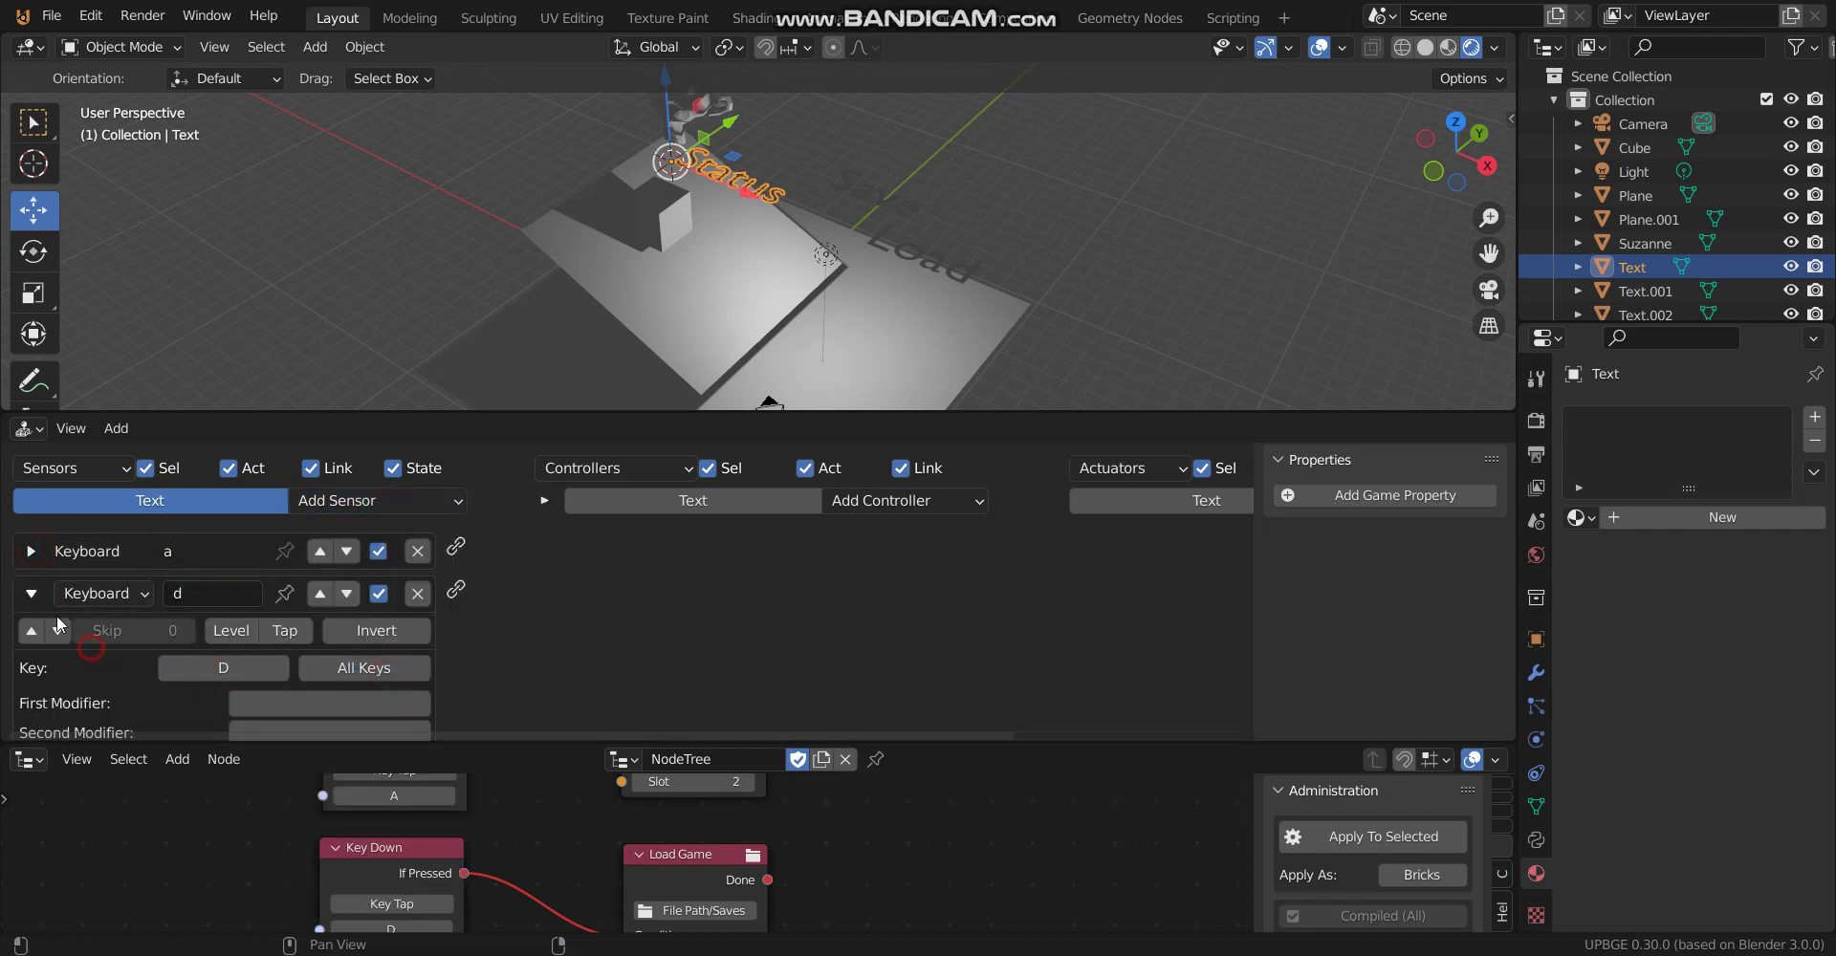
click(29, 593)
ctrl+scroll(1146, 536, down, 2)
click(1080, 485)
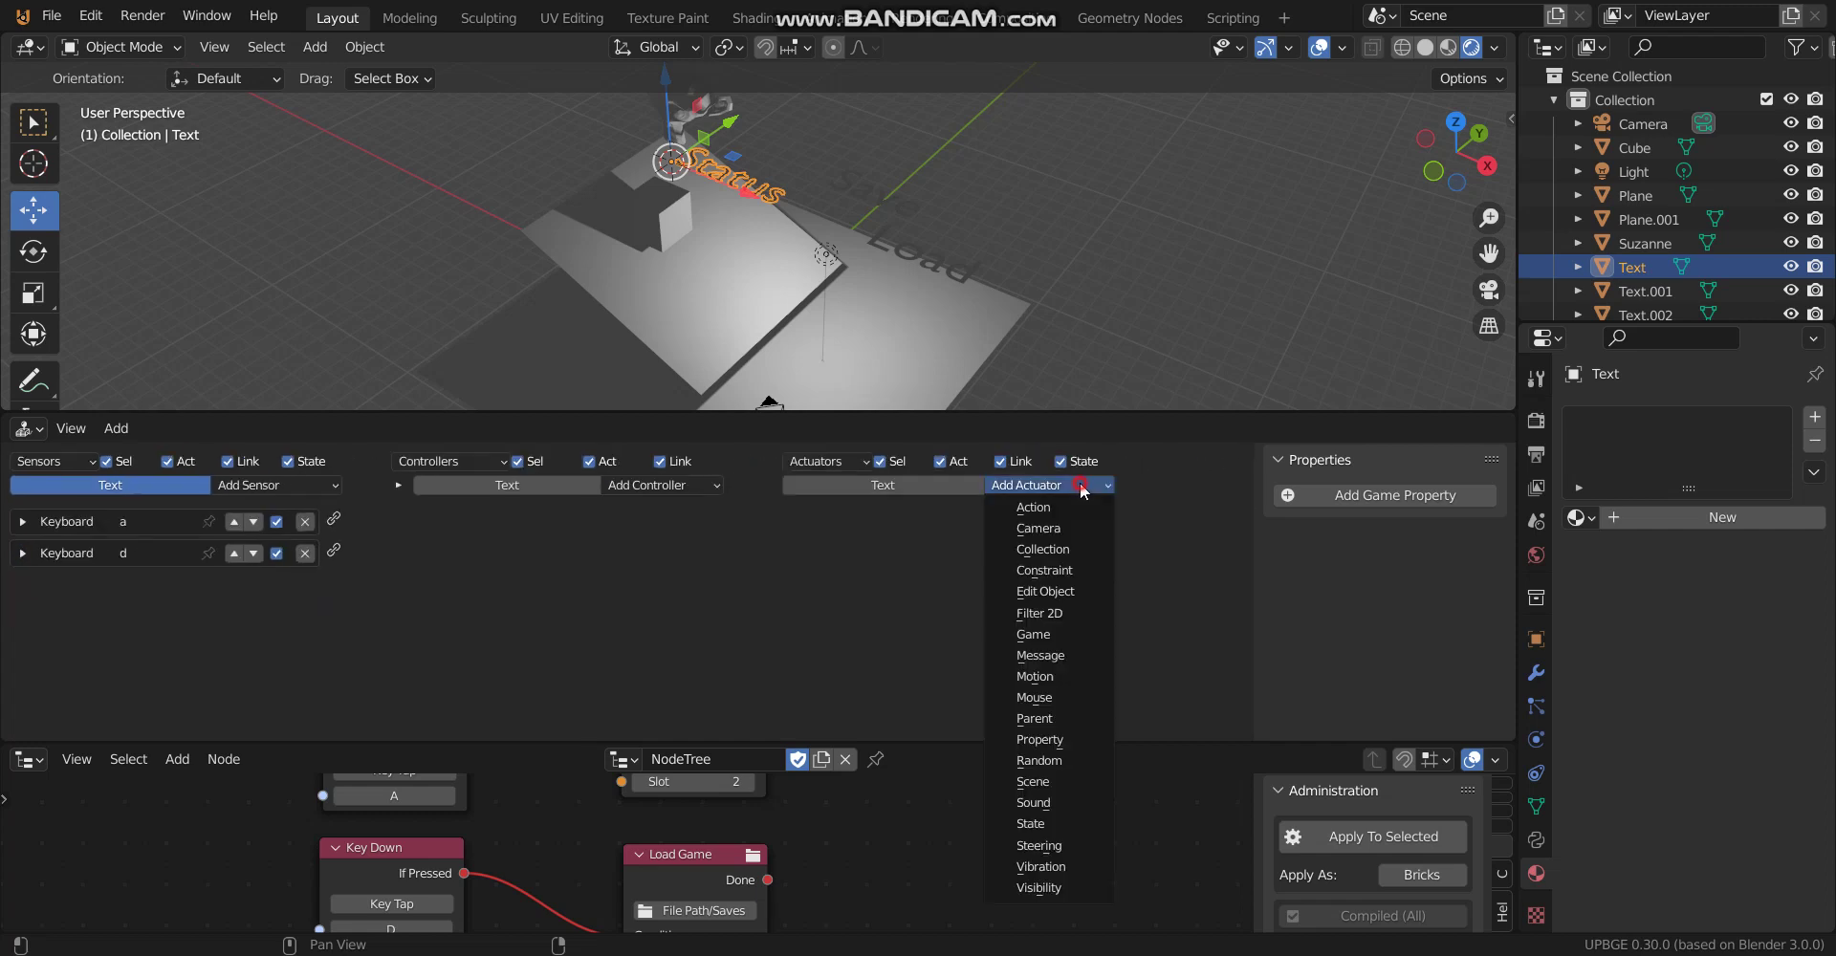
click(1042, 741)
click(1069, 486)
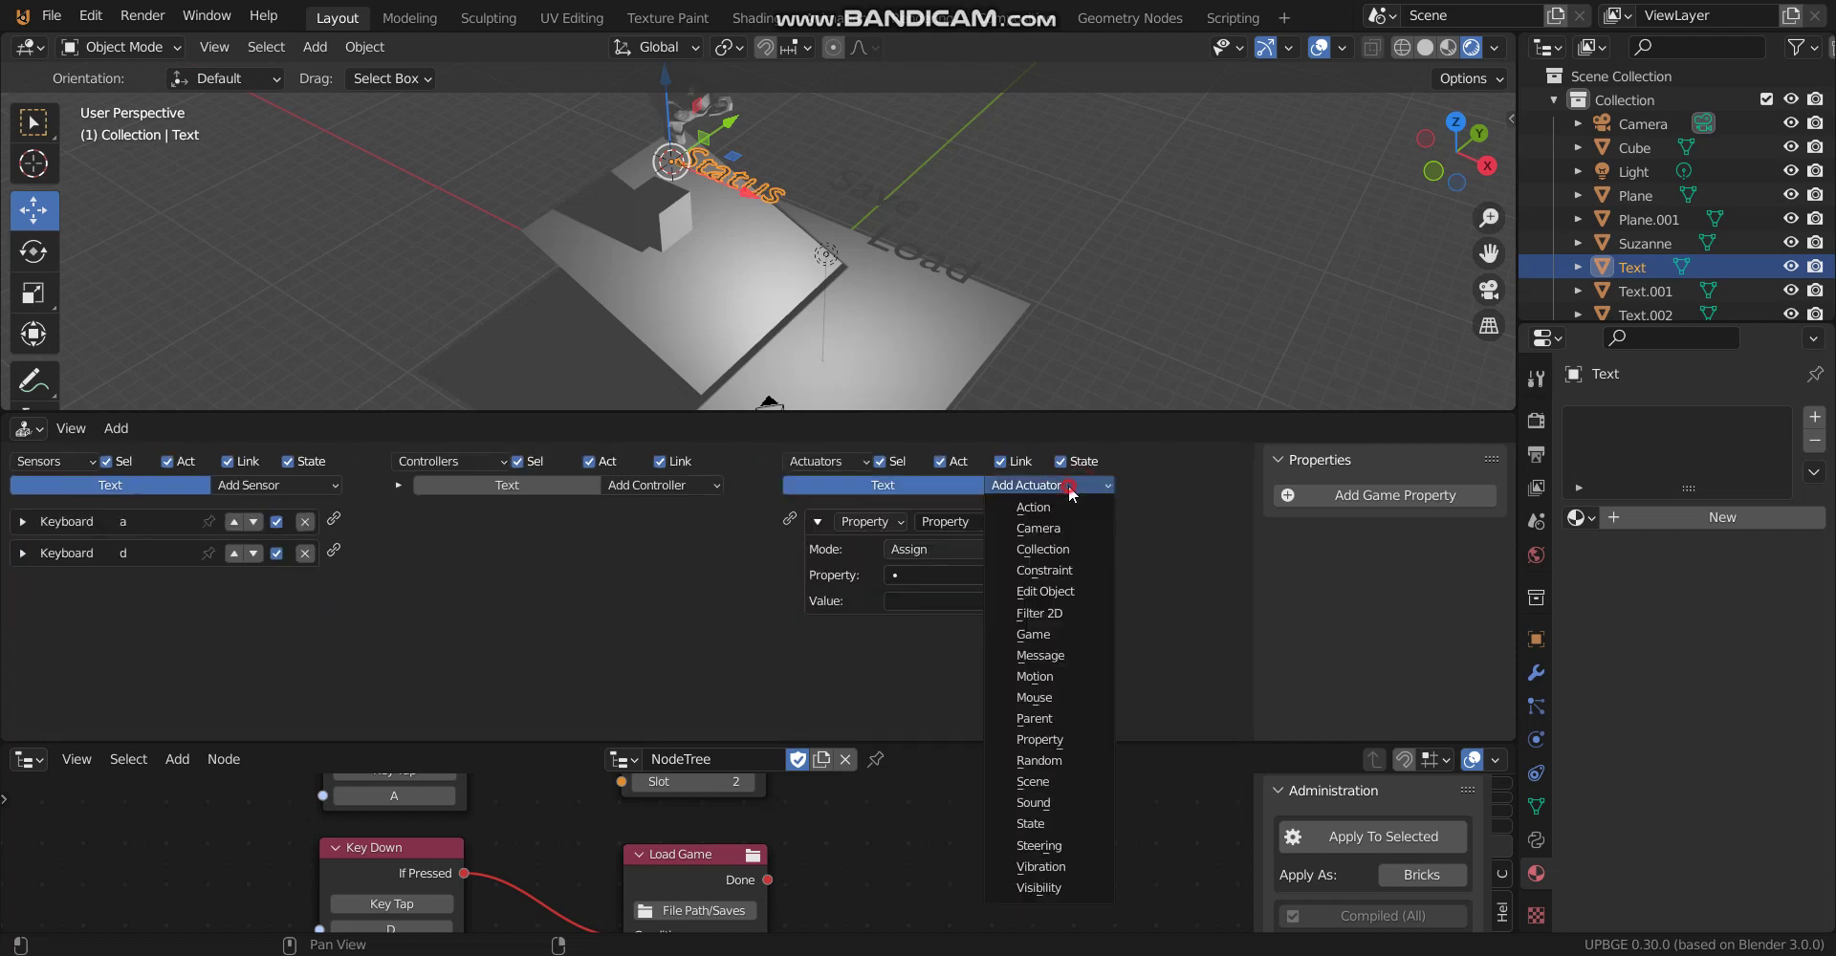
click(1102, 522)
Add two Edit Object actuators, linking the A sensor to the first and the D sensor to the second
click(1099, 484)
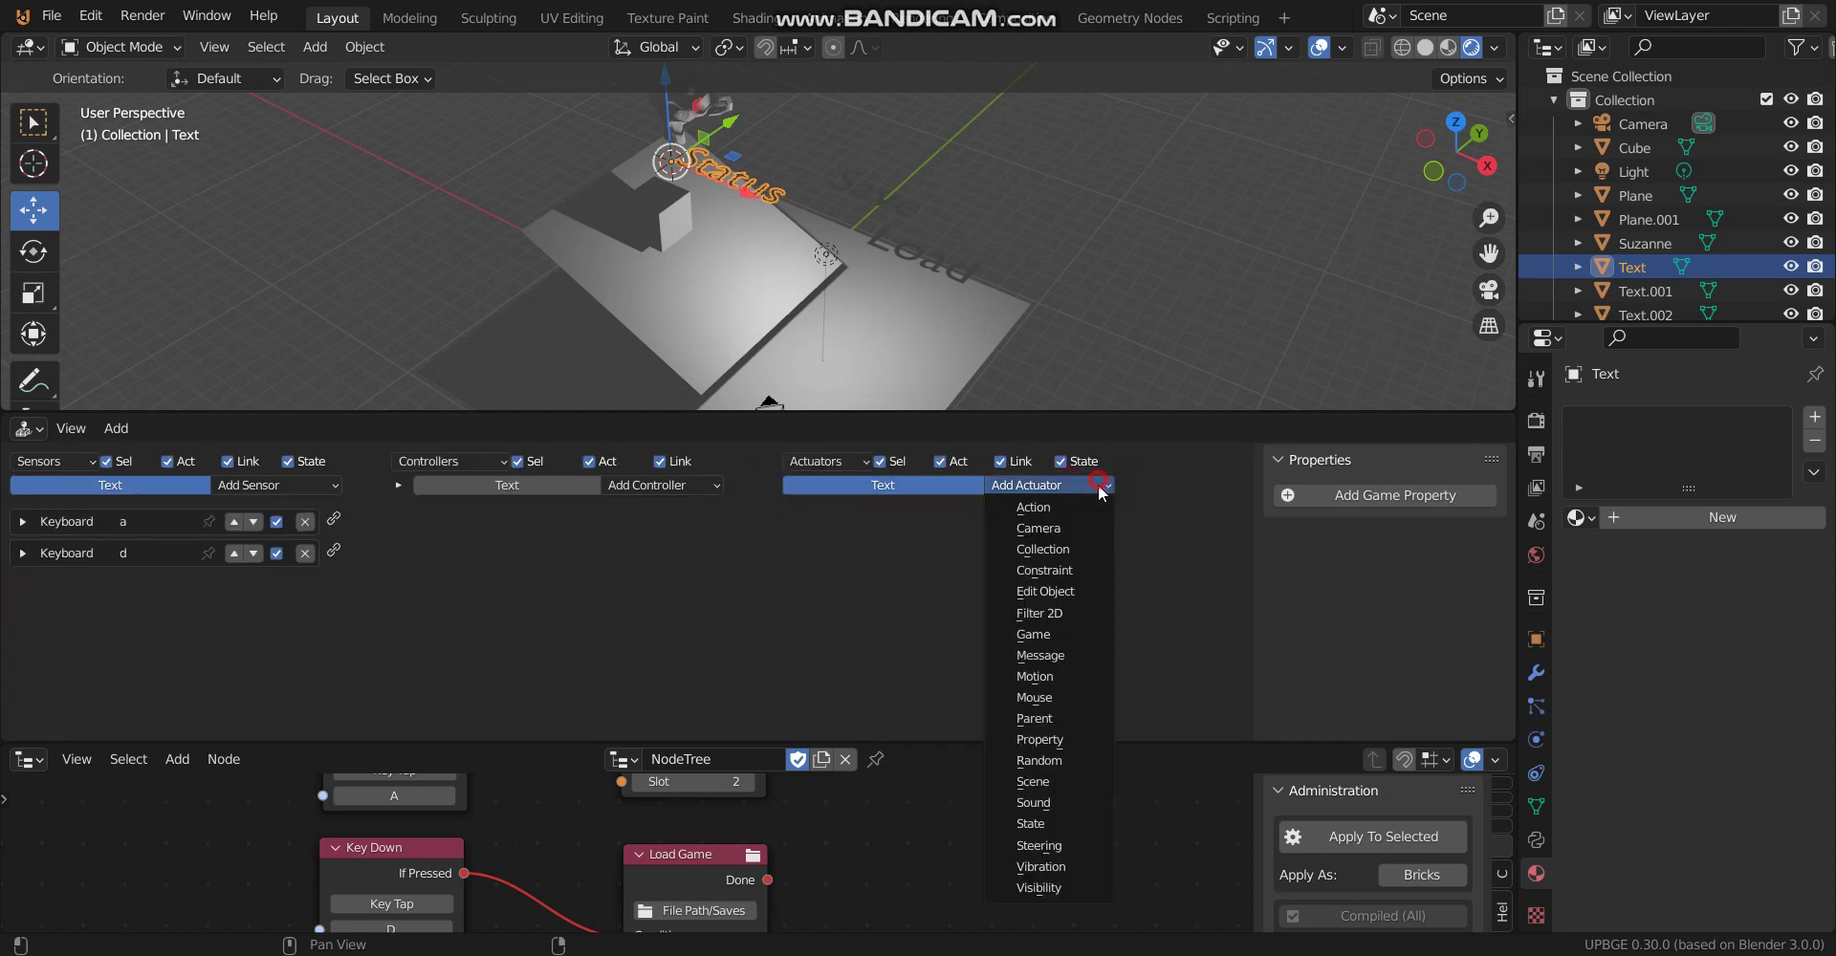
click(1079, 591)
click(1066, 487)
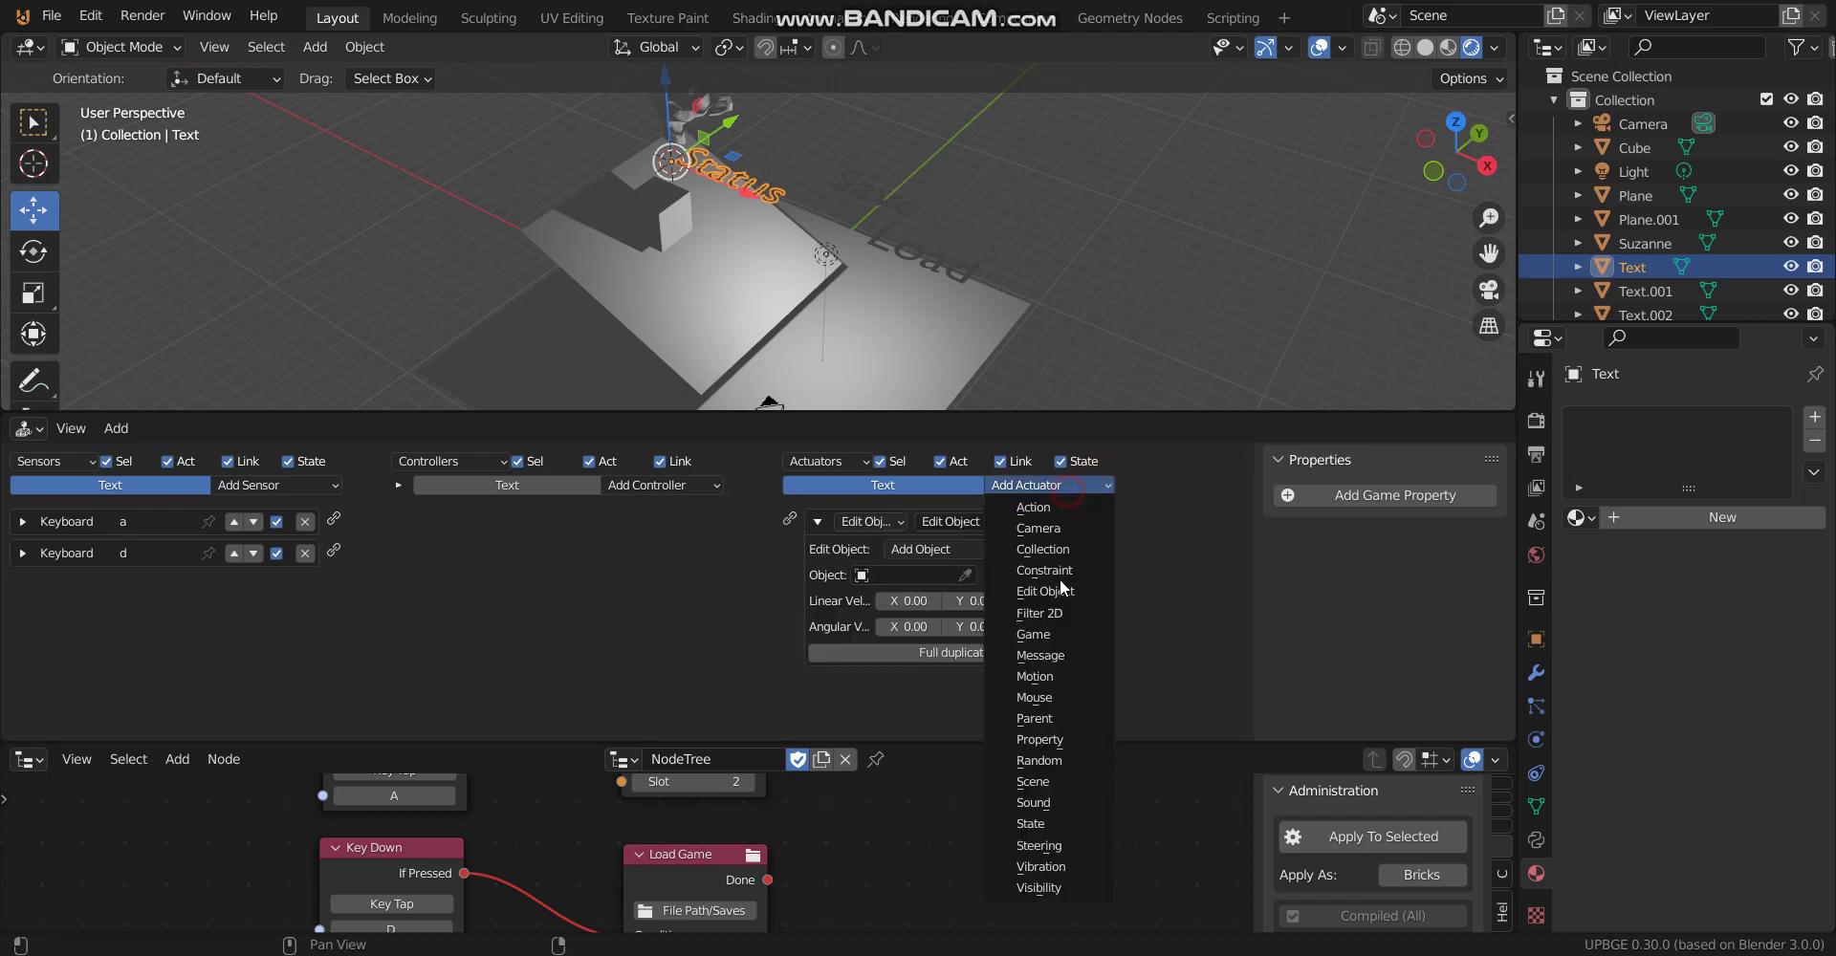
click(1069, 593)
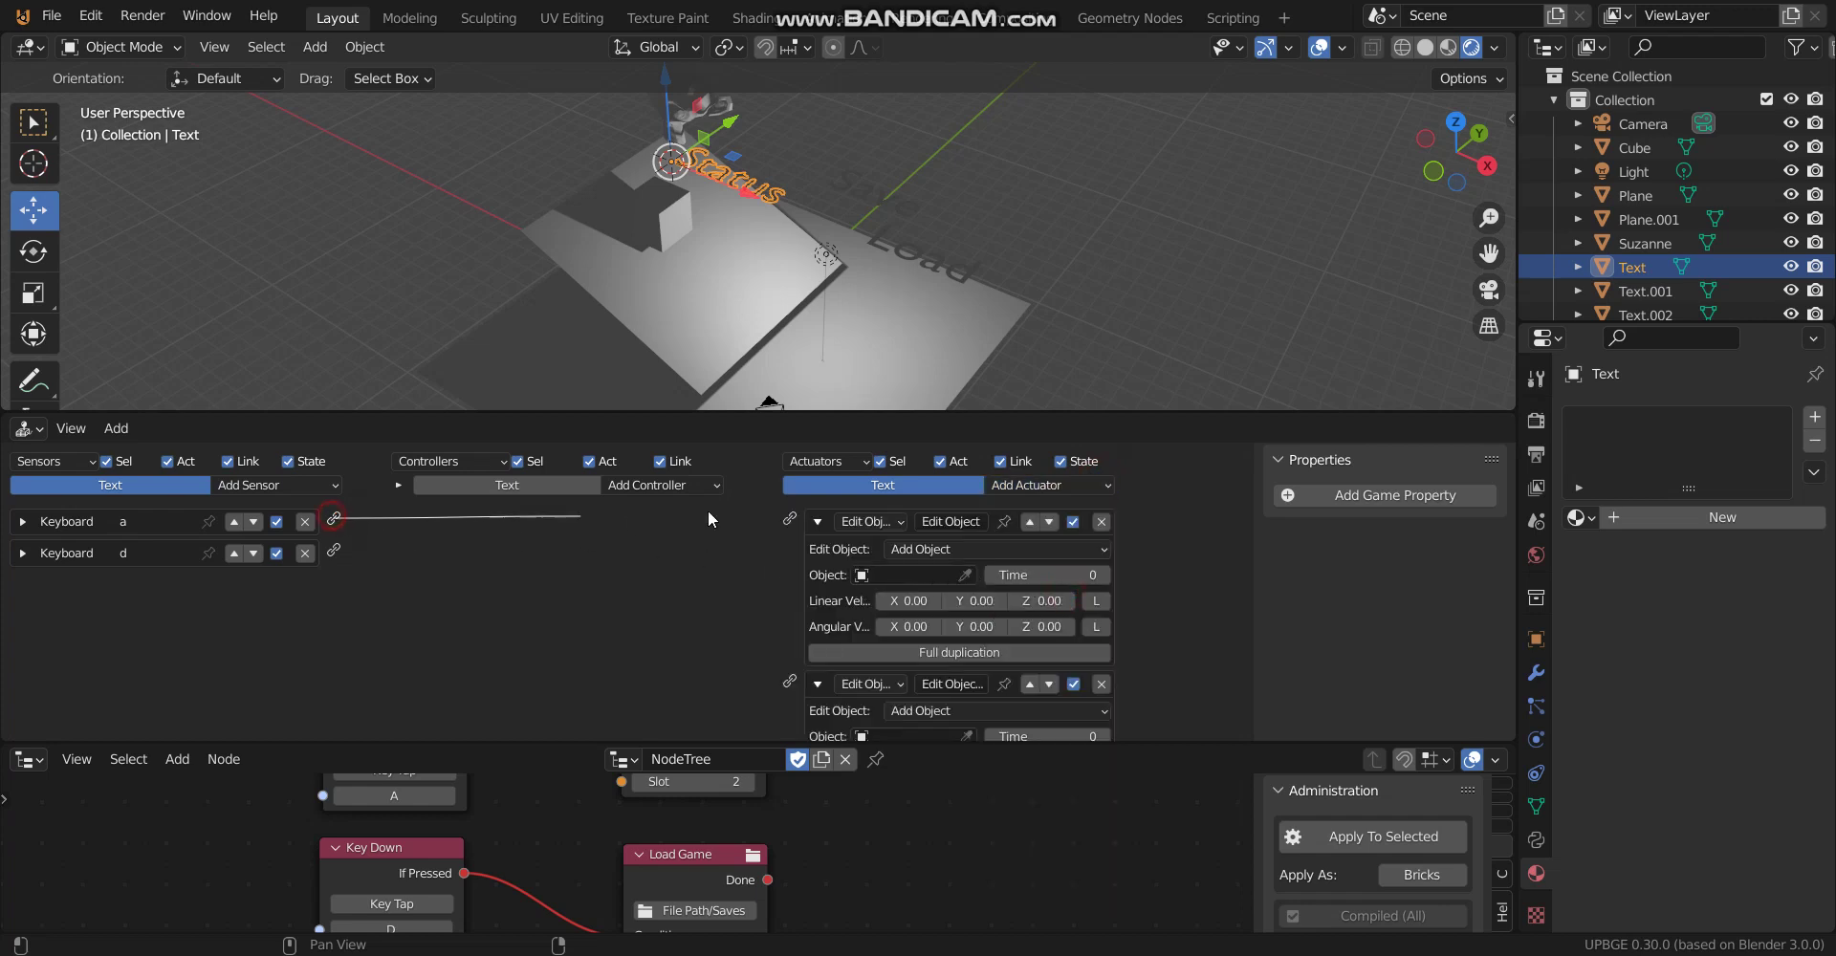
drag(790, 522, 790, 519)
drag(335, 549, 791, 681)
Set both Edit Object actuators to Replace Mesh
click(942, 549)
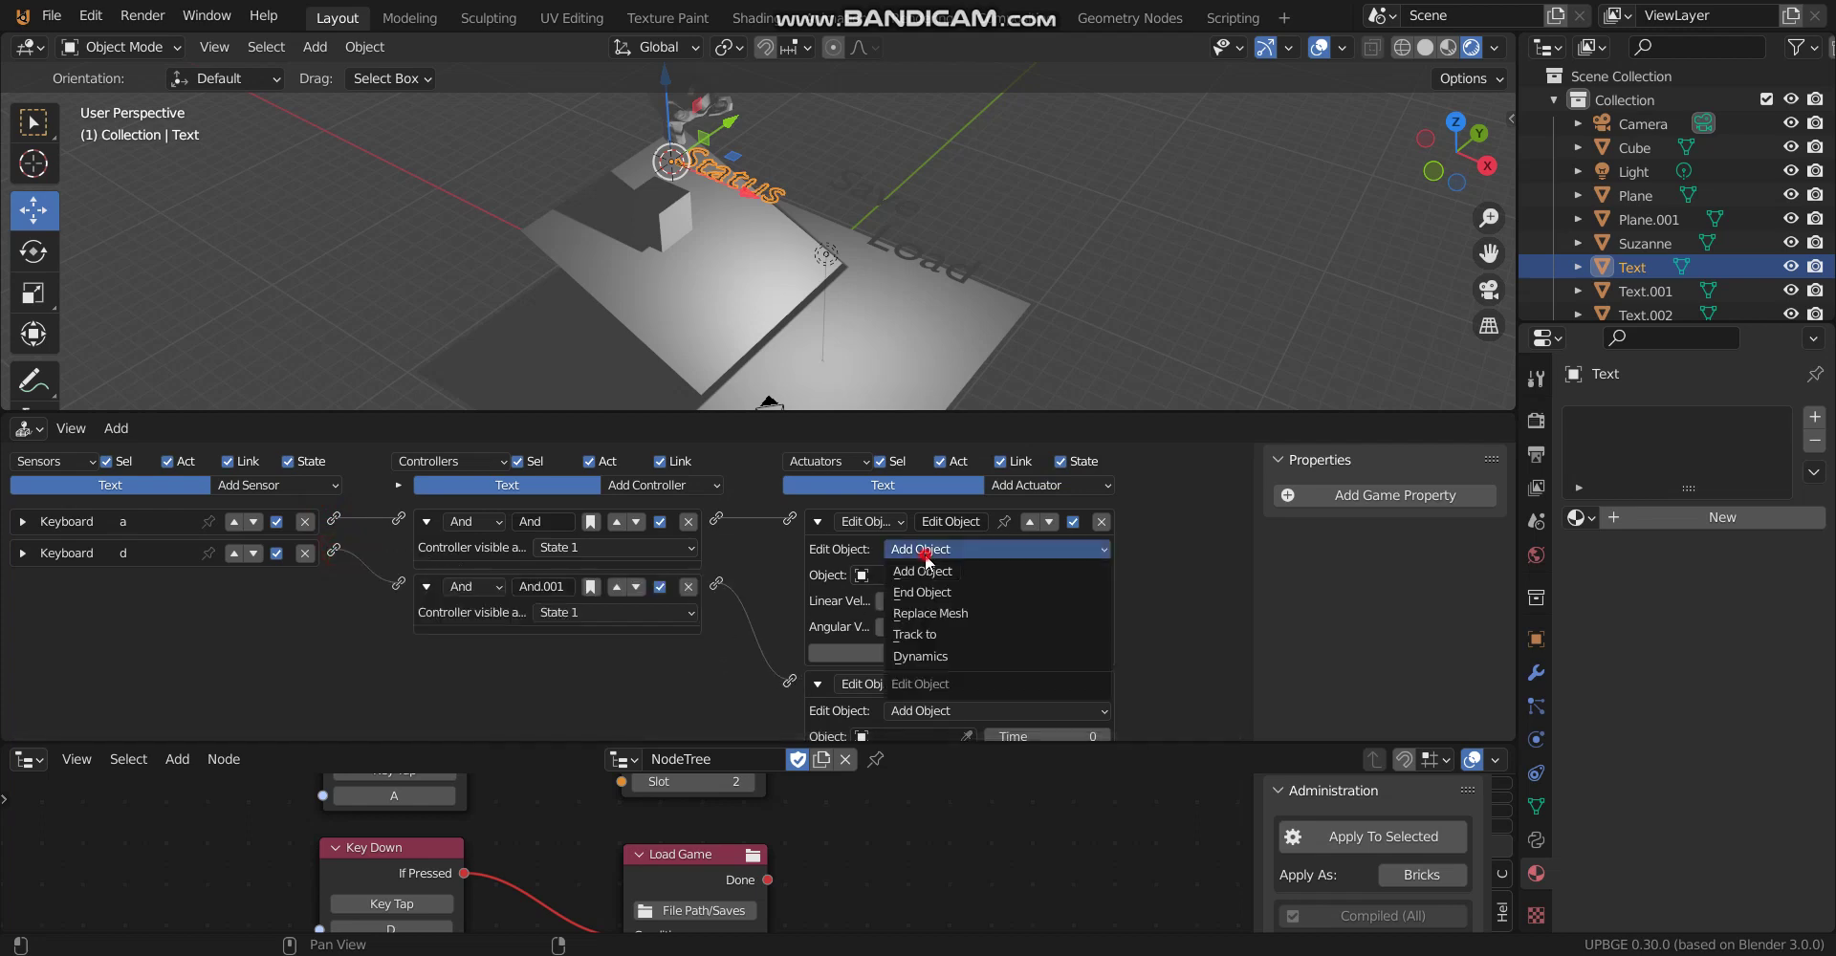
click(937, 612)
click(956, 633)
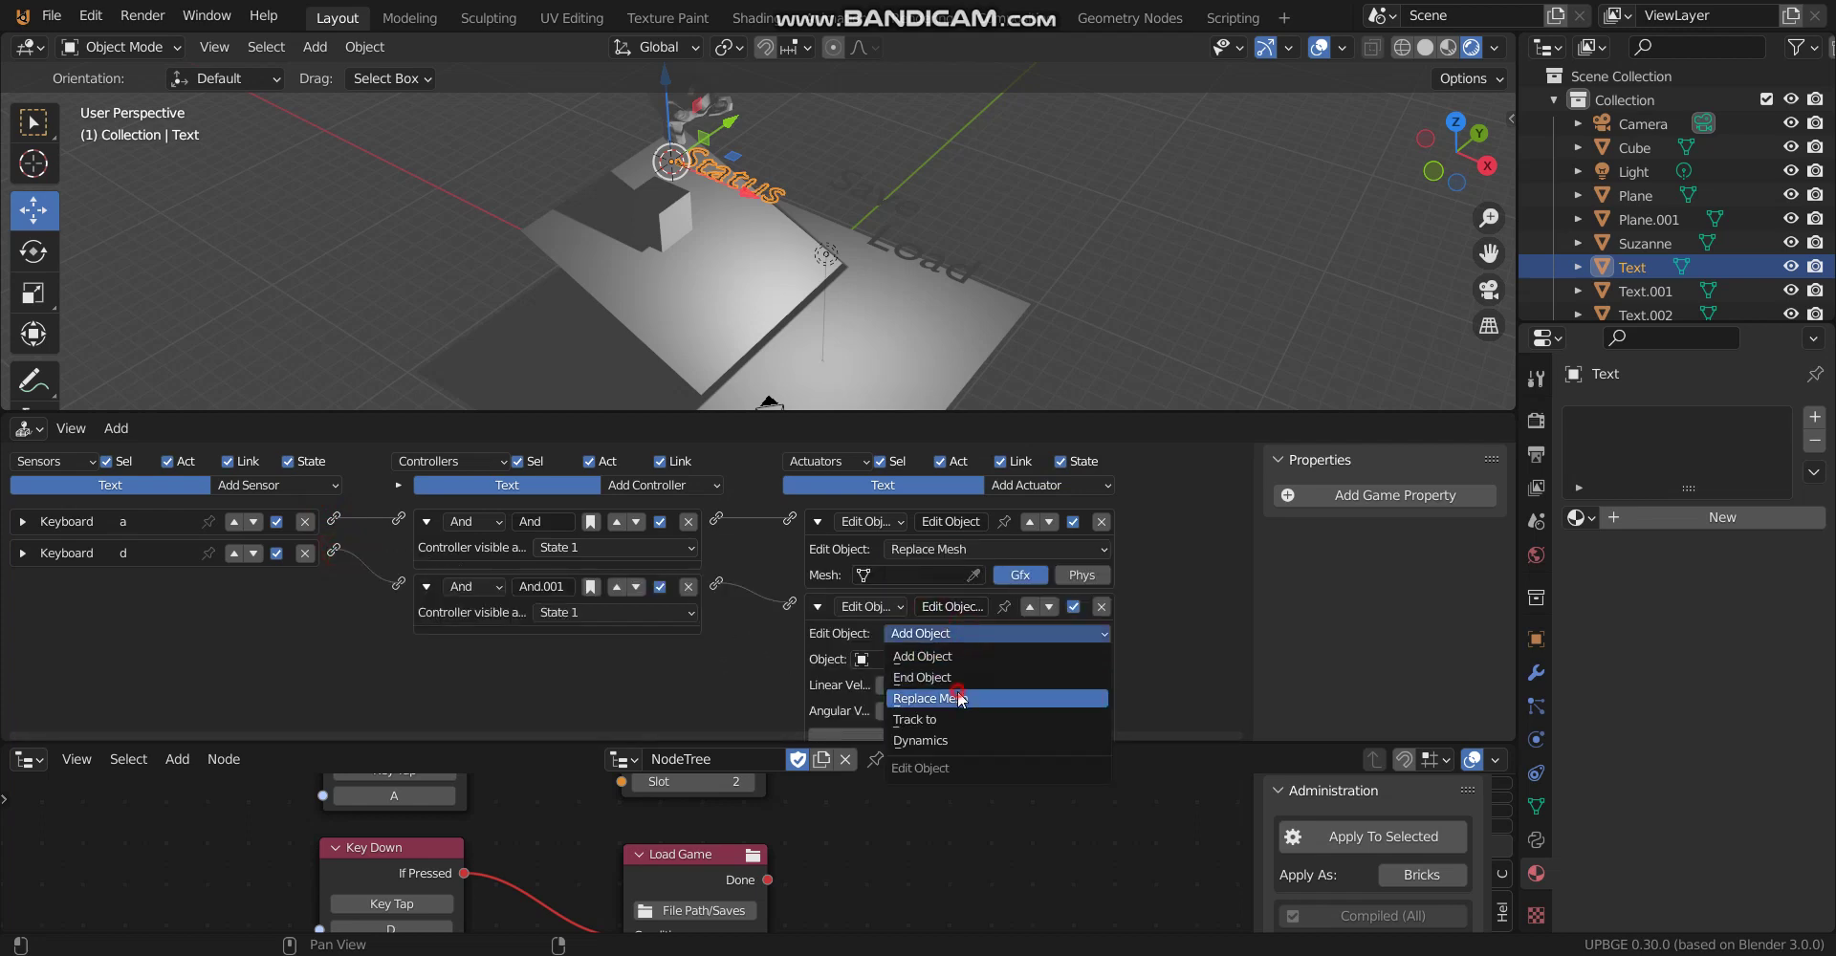
click(956, 697)
Sample the Save text as the first Replace Mesh actuator's mesh and the Load text as the second's
click(974, 575)
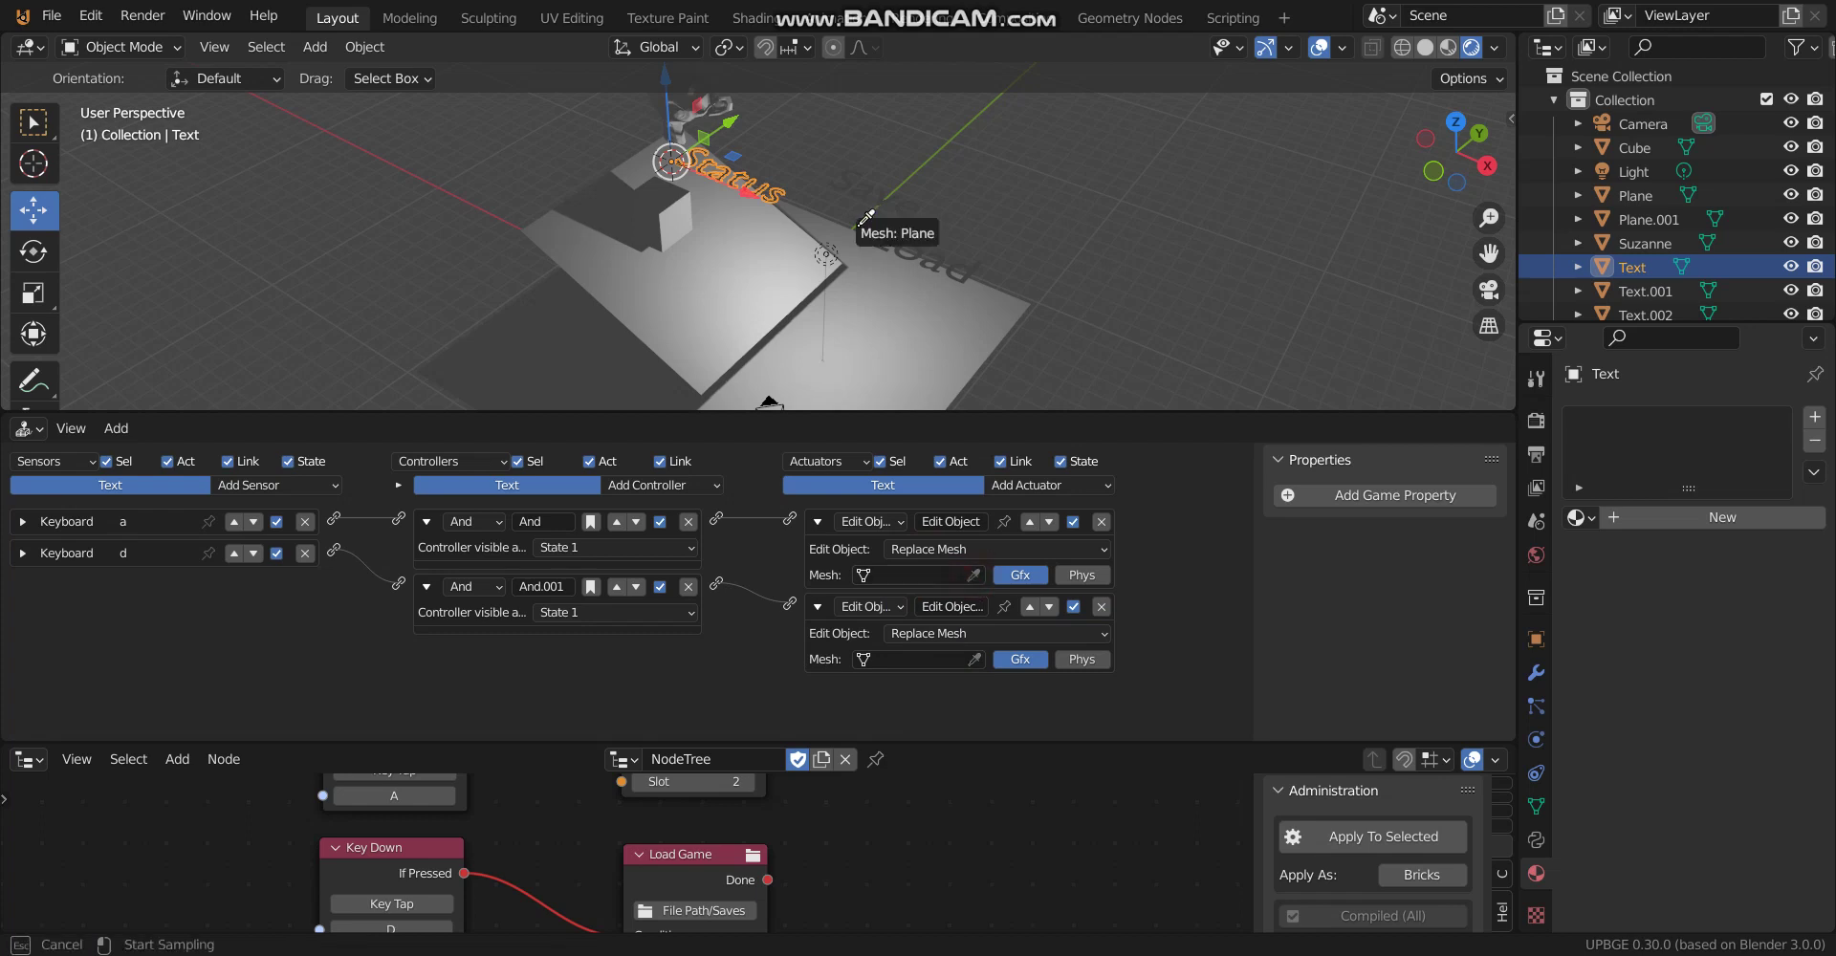
click(910, 245)
click(973, 659)
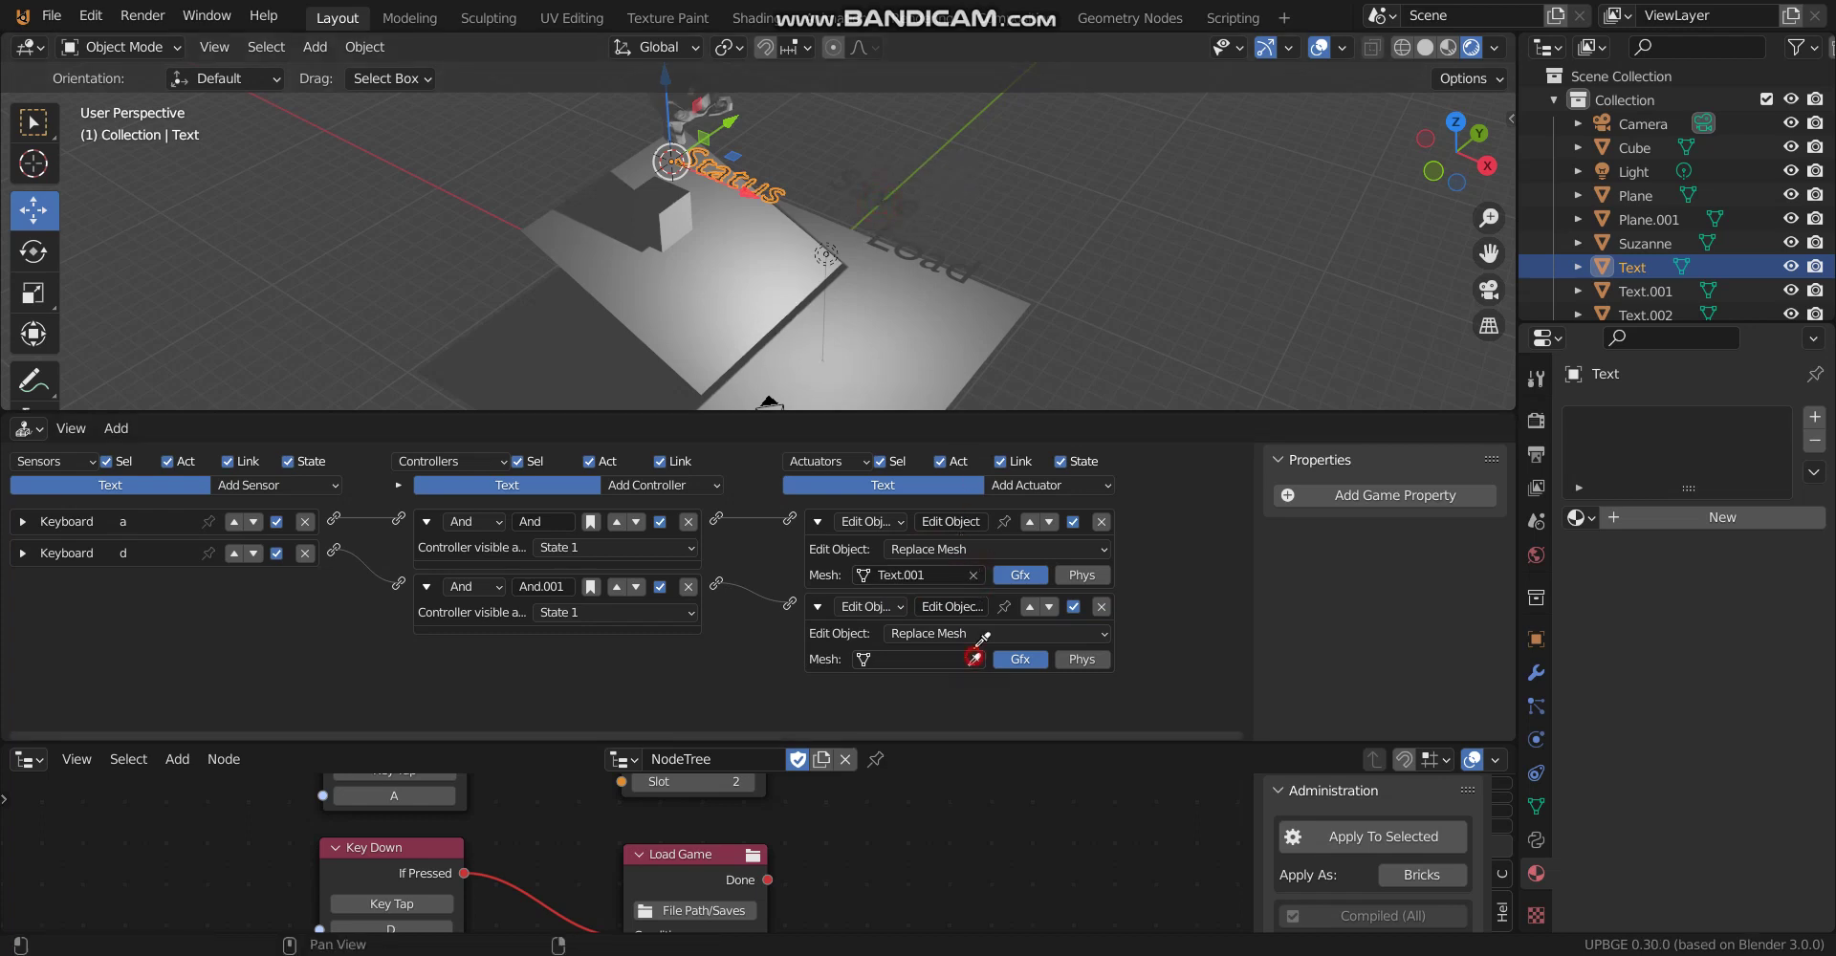
click(972, 266)
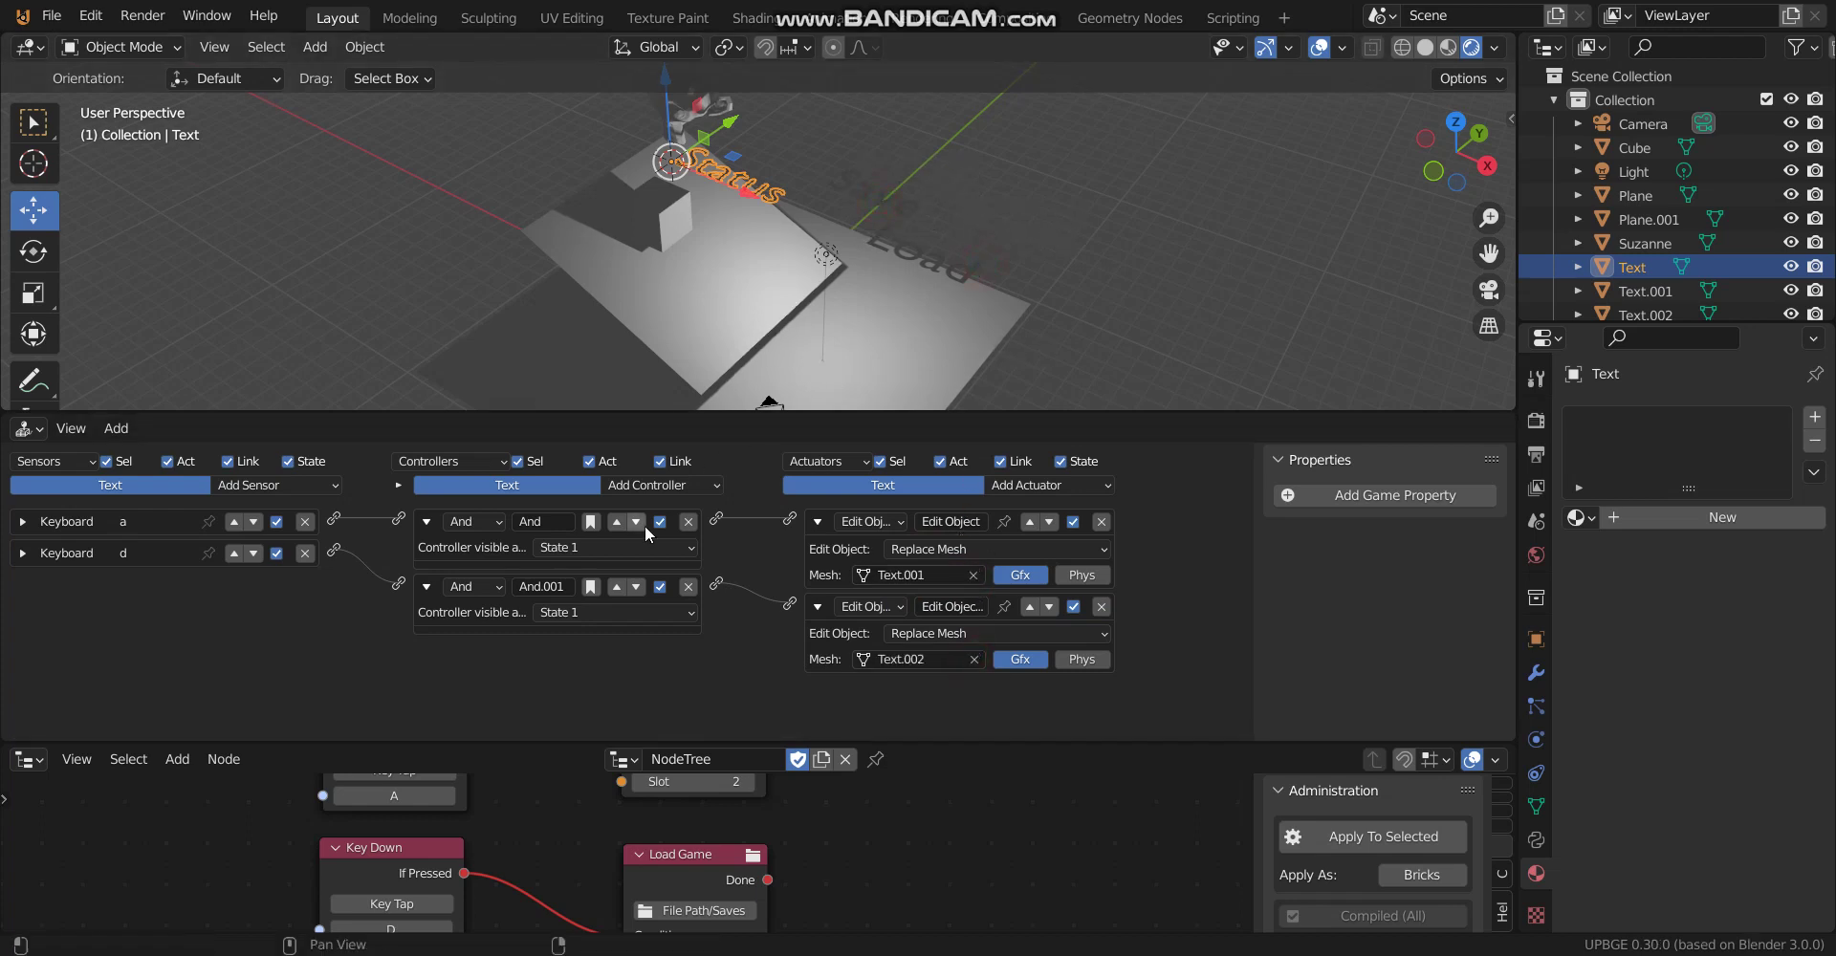
Run the game, trigger the A key mesh swap on the Status text, and stop the game
scroll(645, 525, down, 2)
key(p)
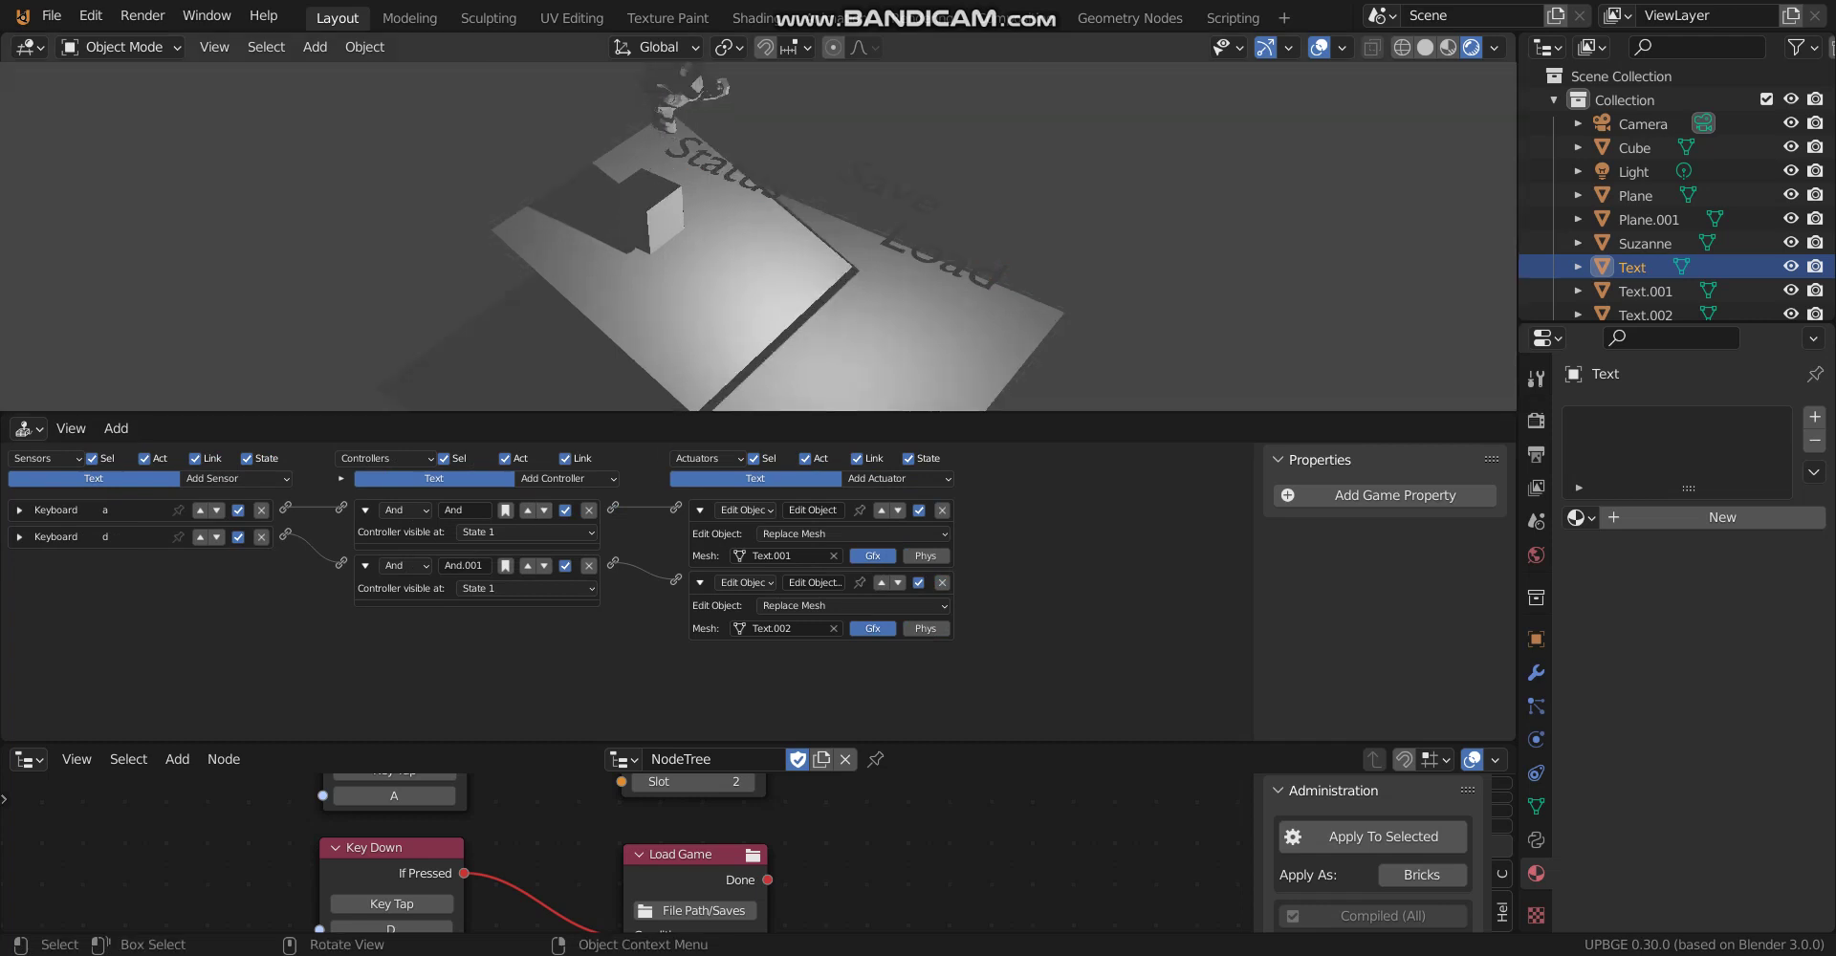
key(a)
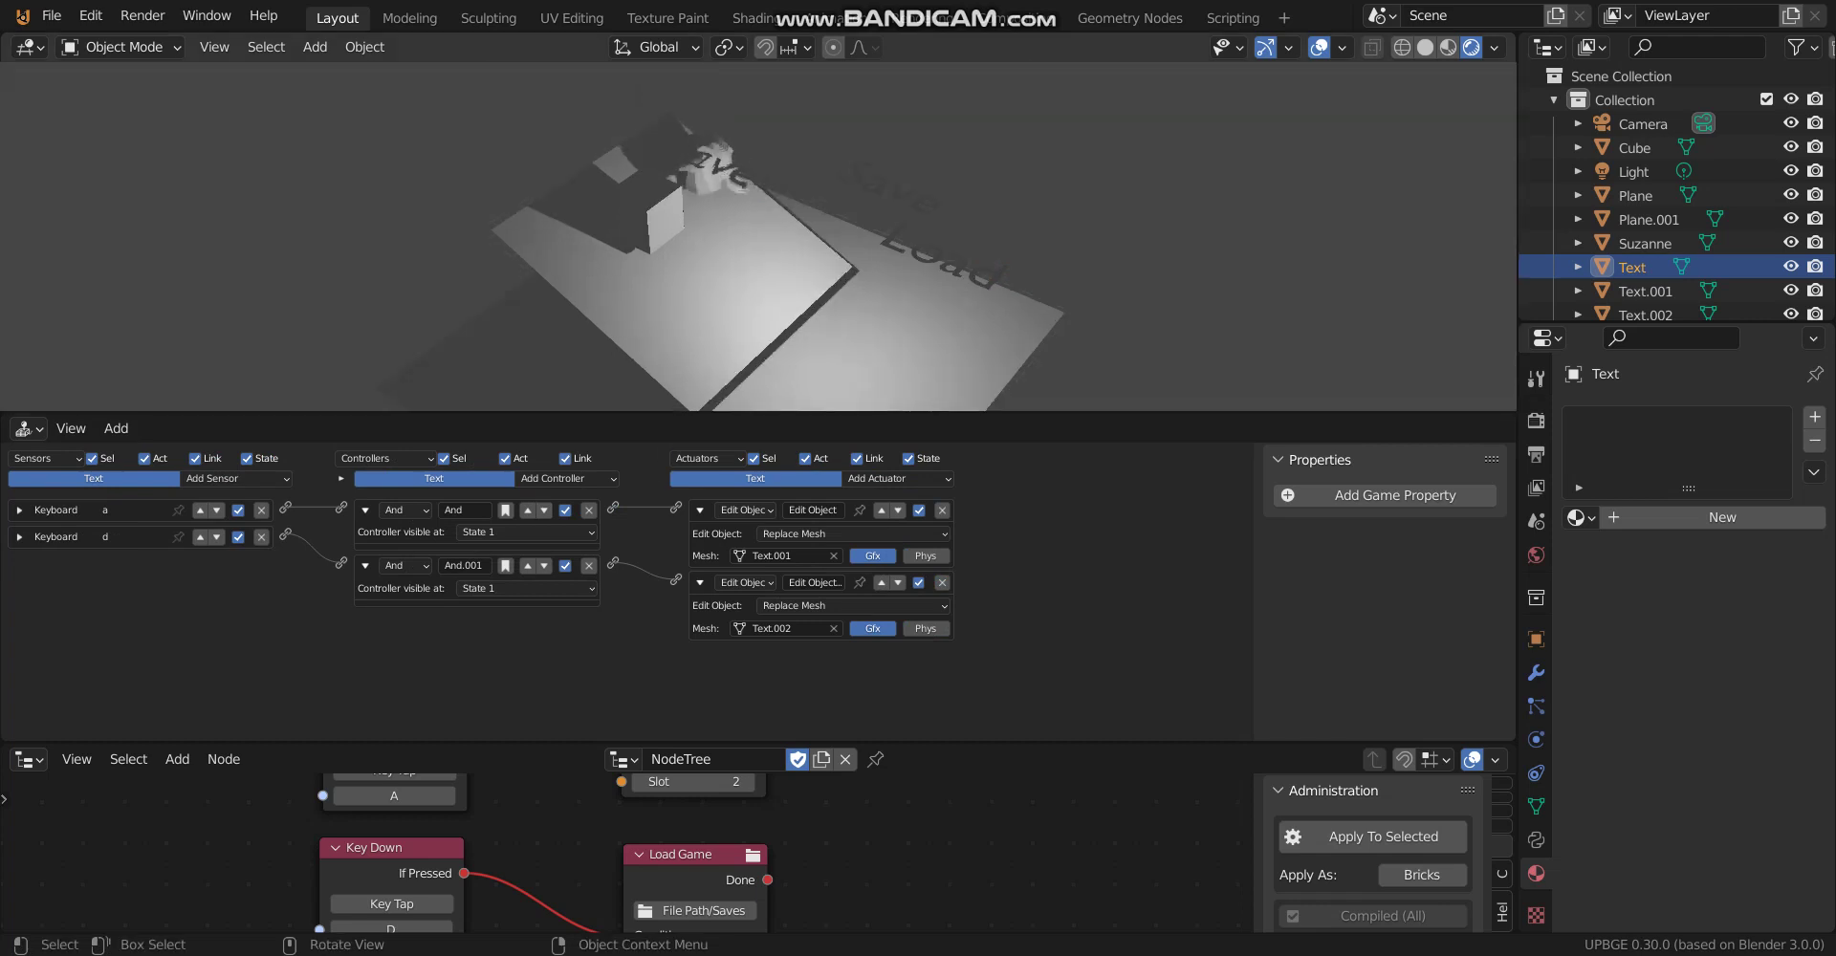
key(Escape)
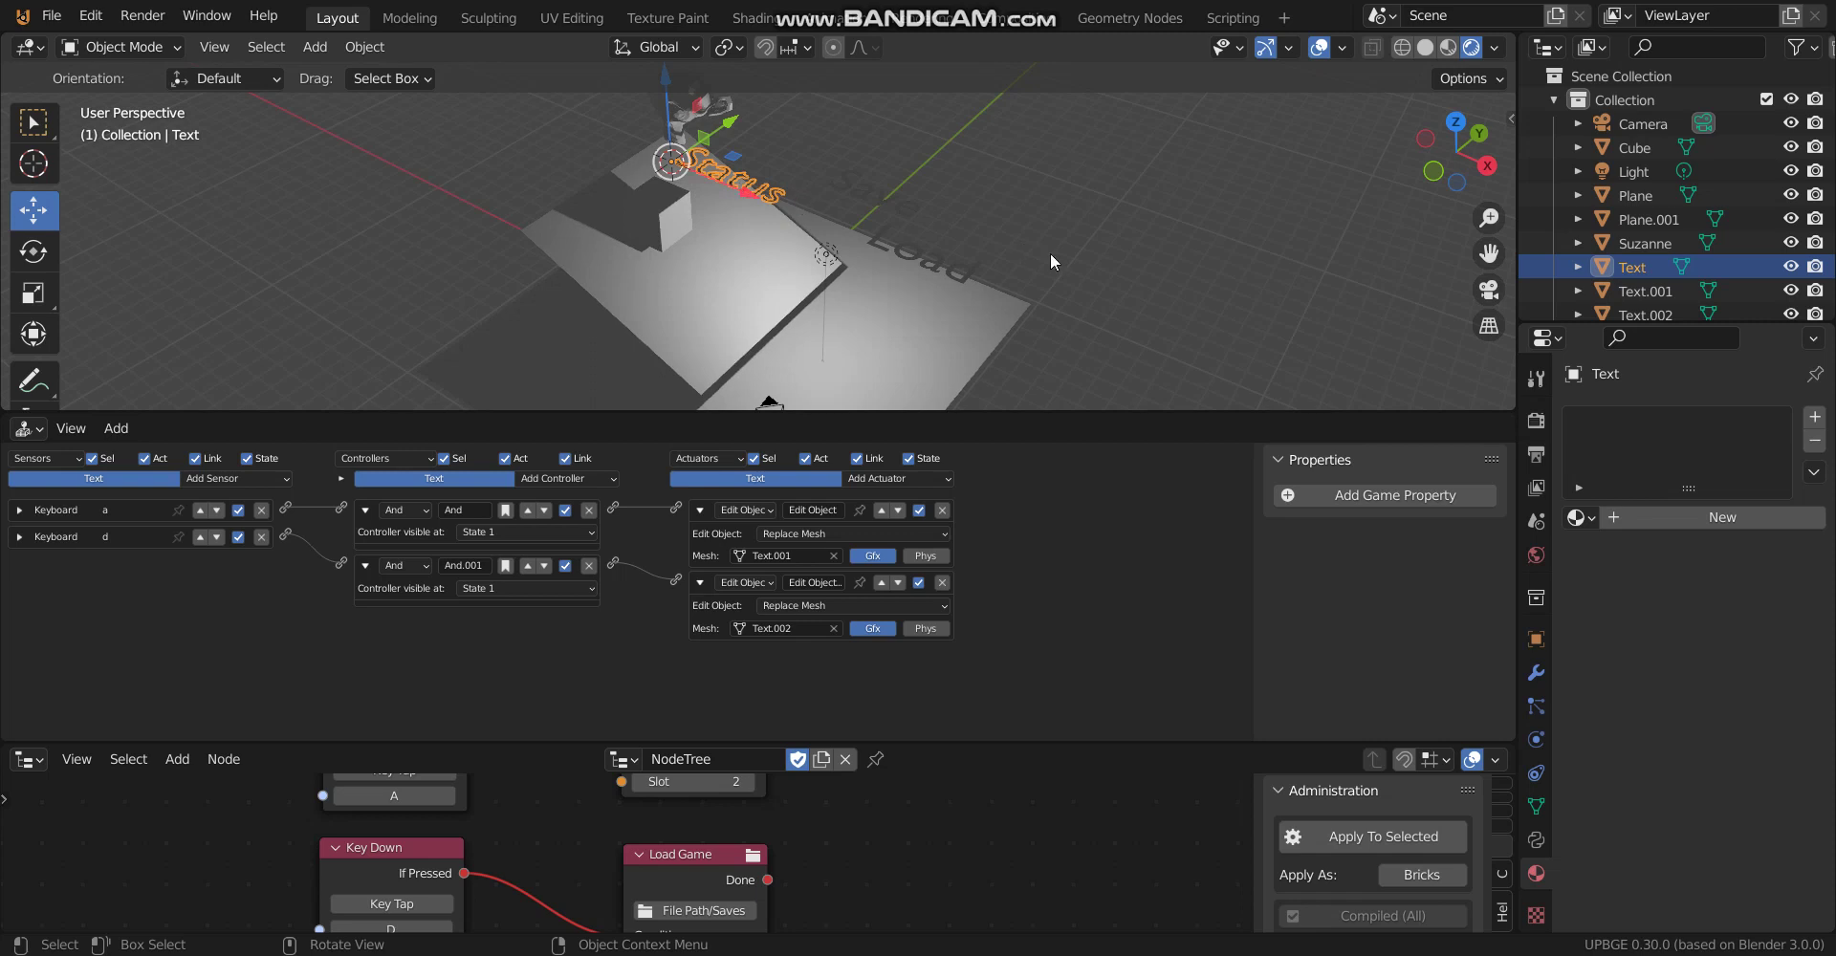
Give the Status text a new material with a white Emission surface at strength 6.2
click(1722, 518)
click(1731, 667)
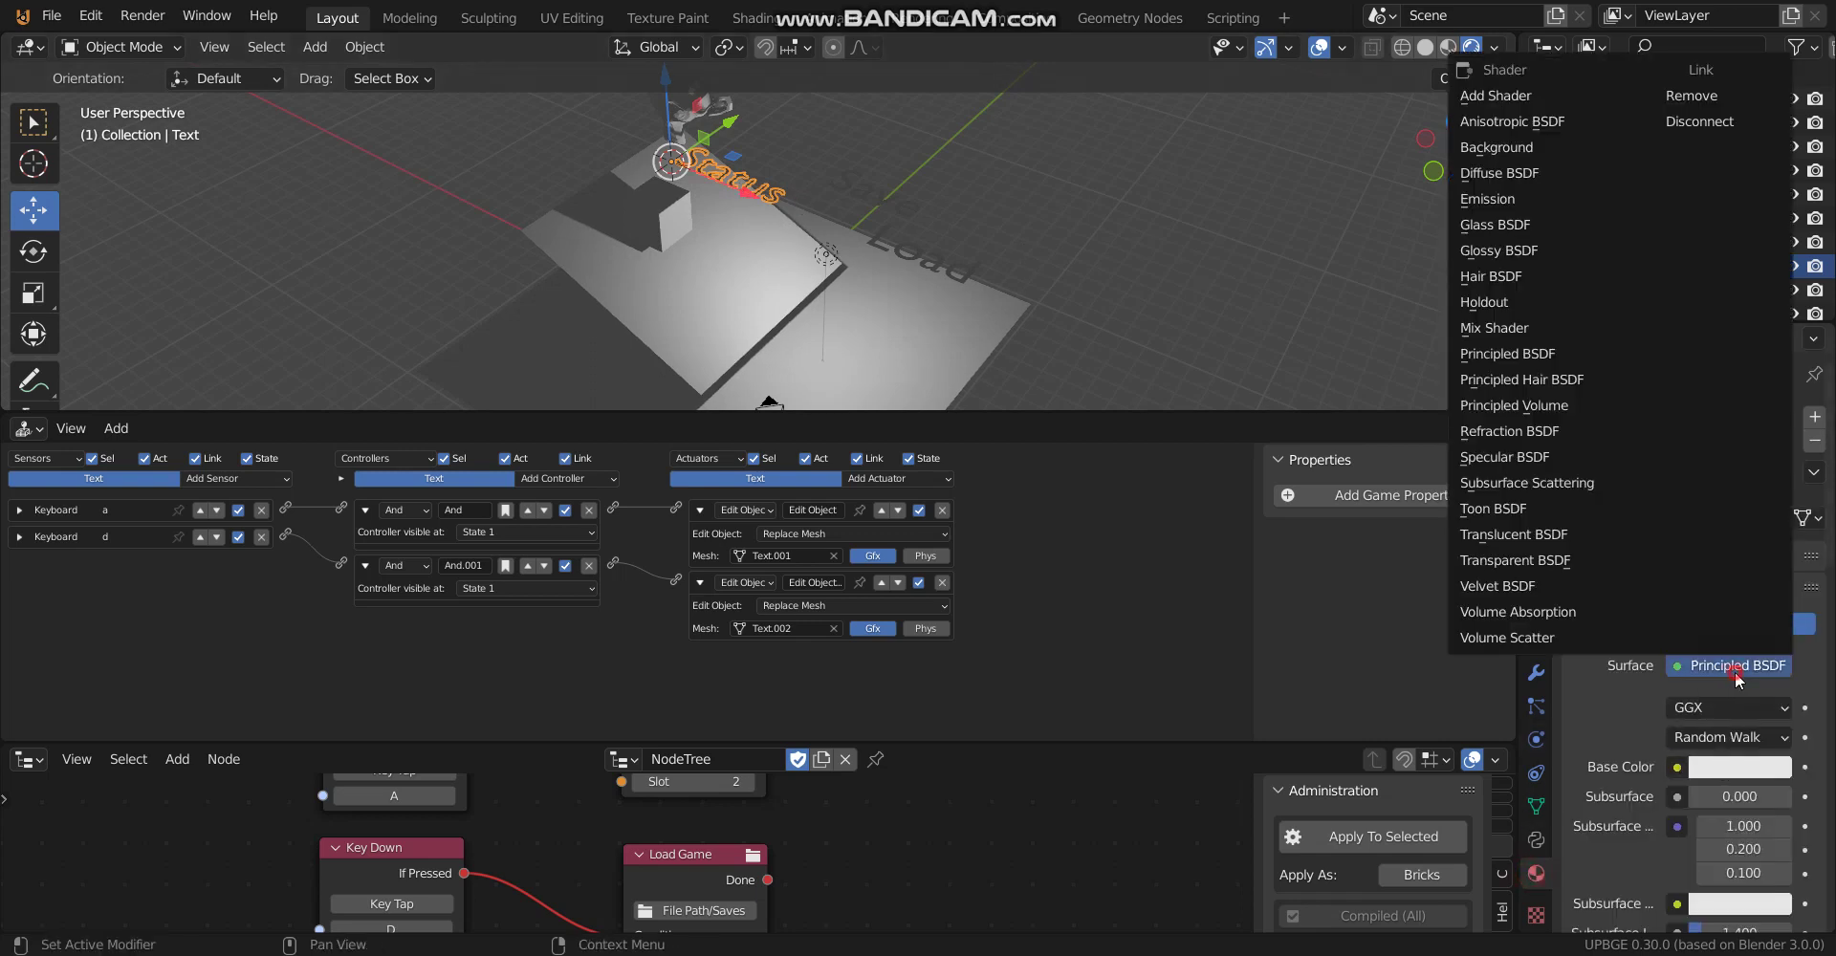
click(1510, 212)
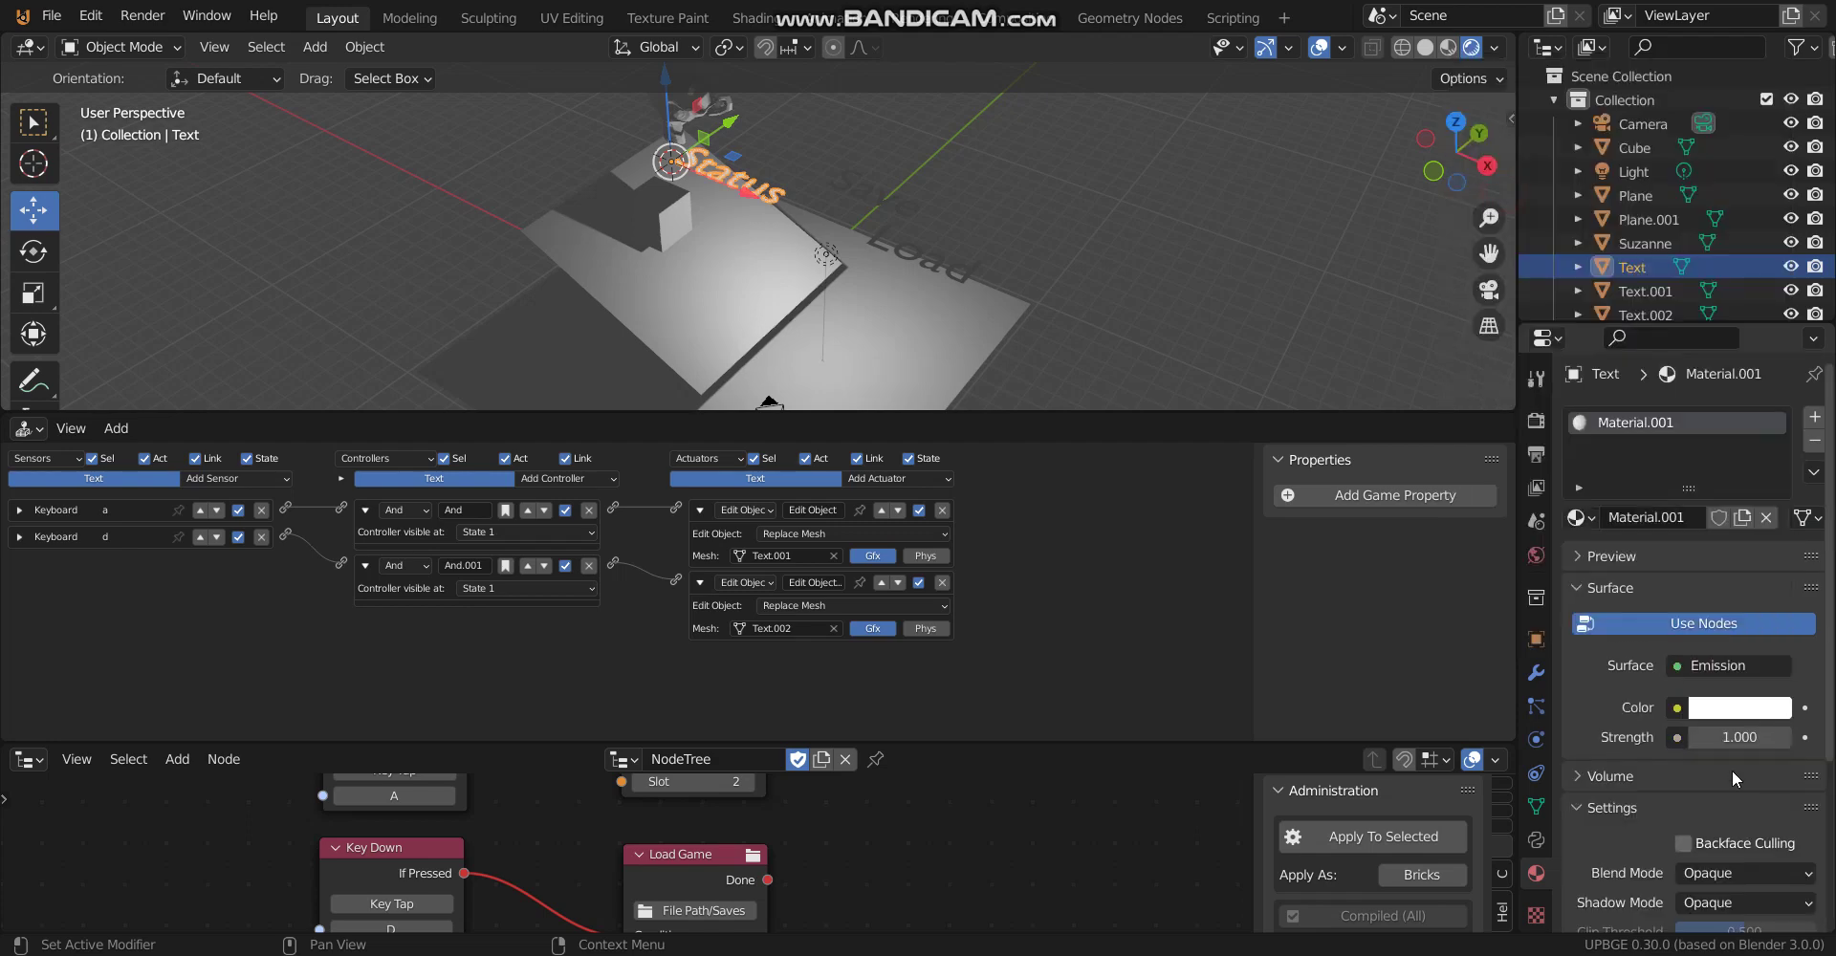
drag(1740, 737, 1789, 737)
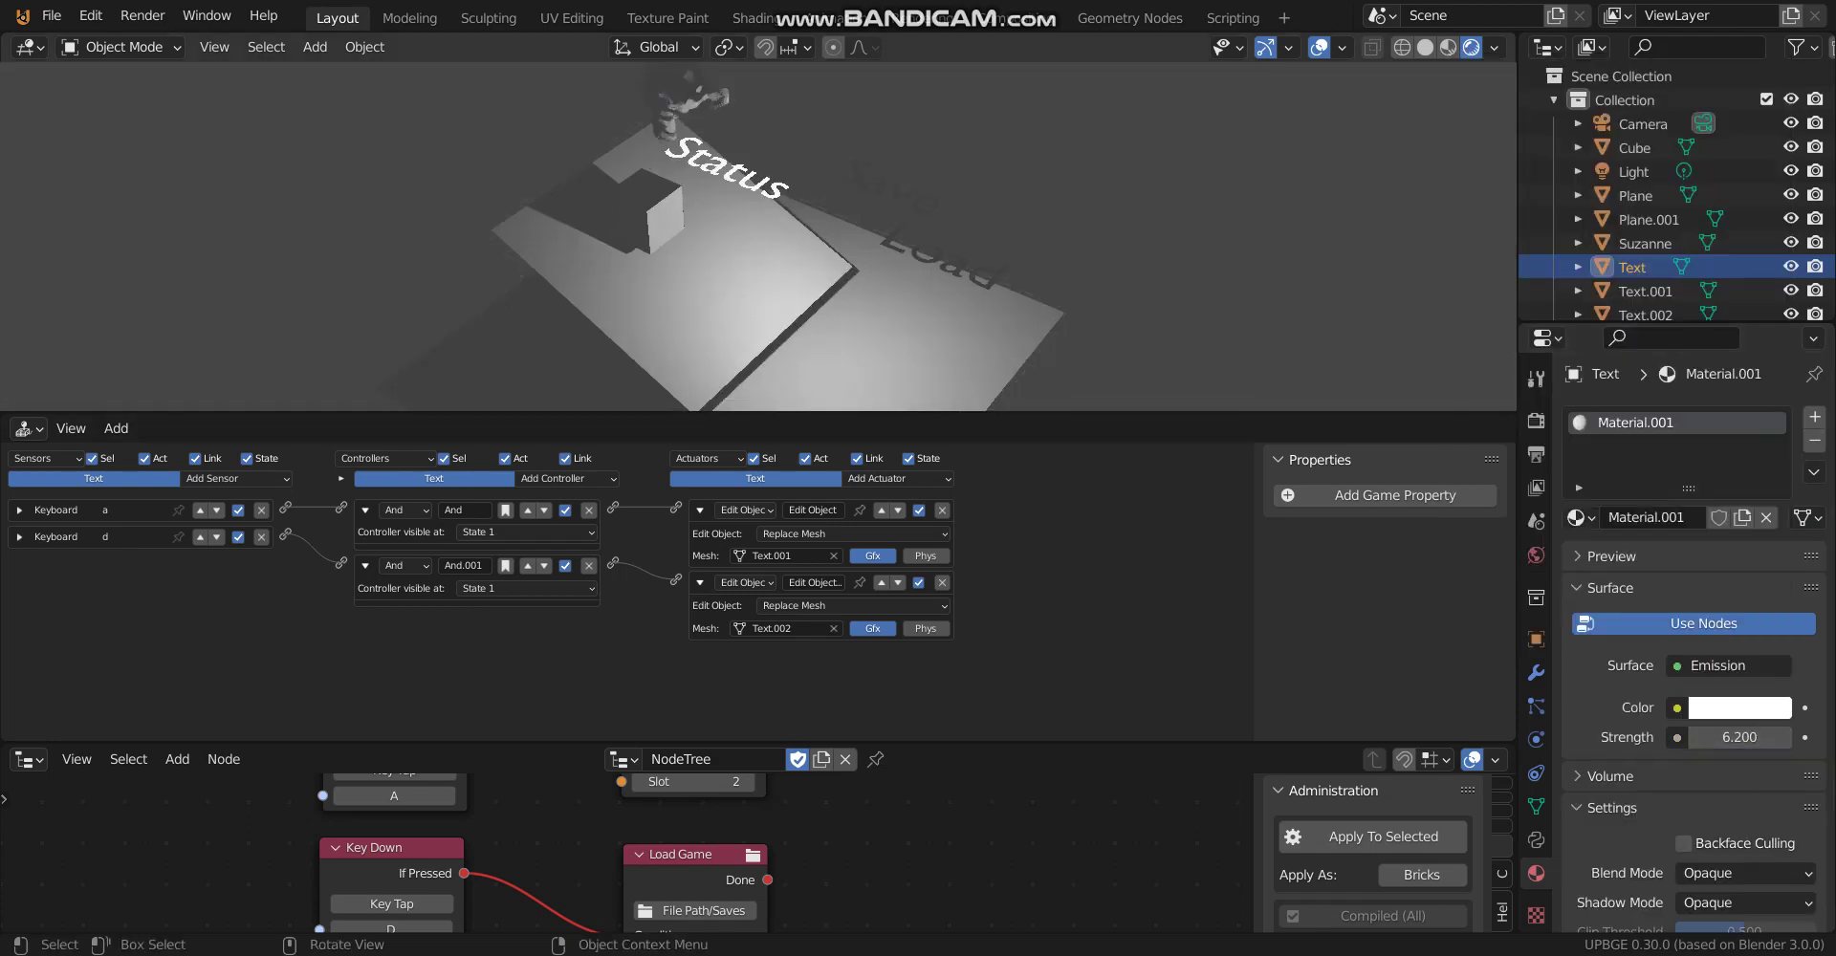
Assign the emissive Material.001 to the Save and Load texts
click(886, 203)
click(1580, 517)
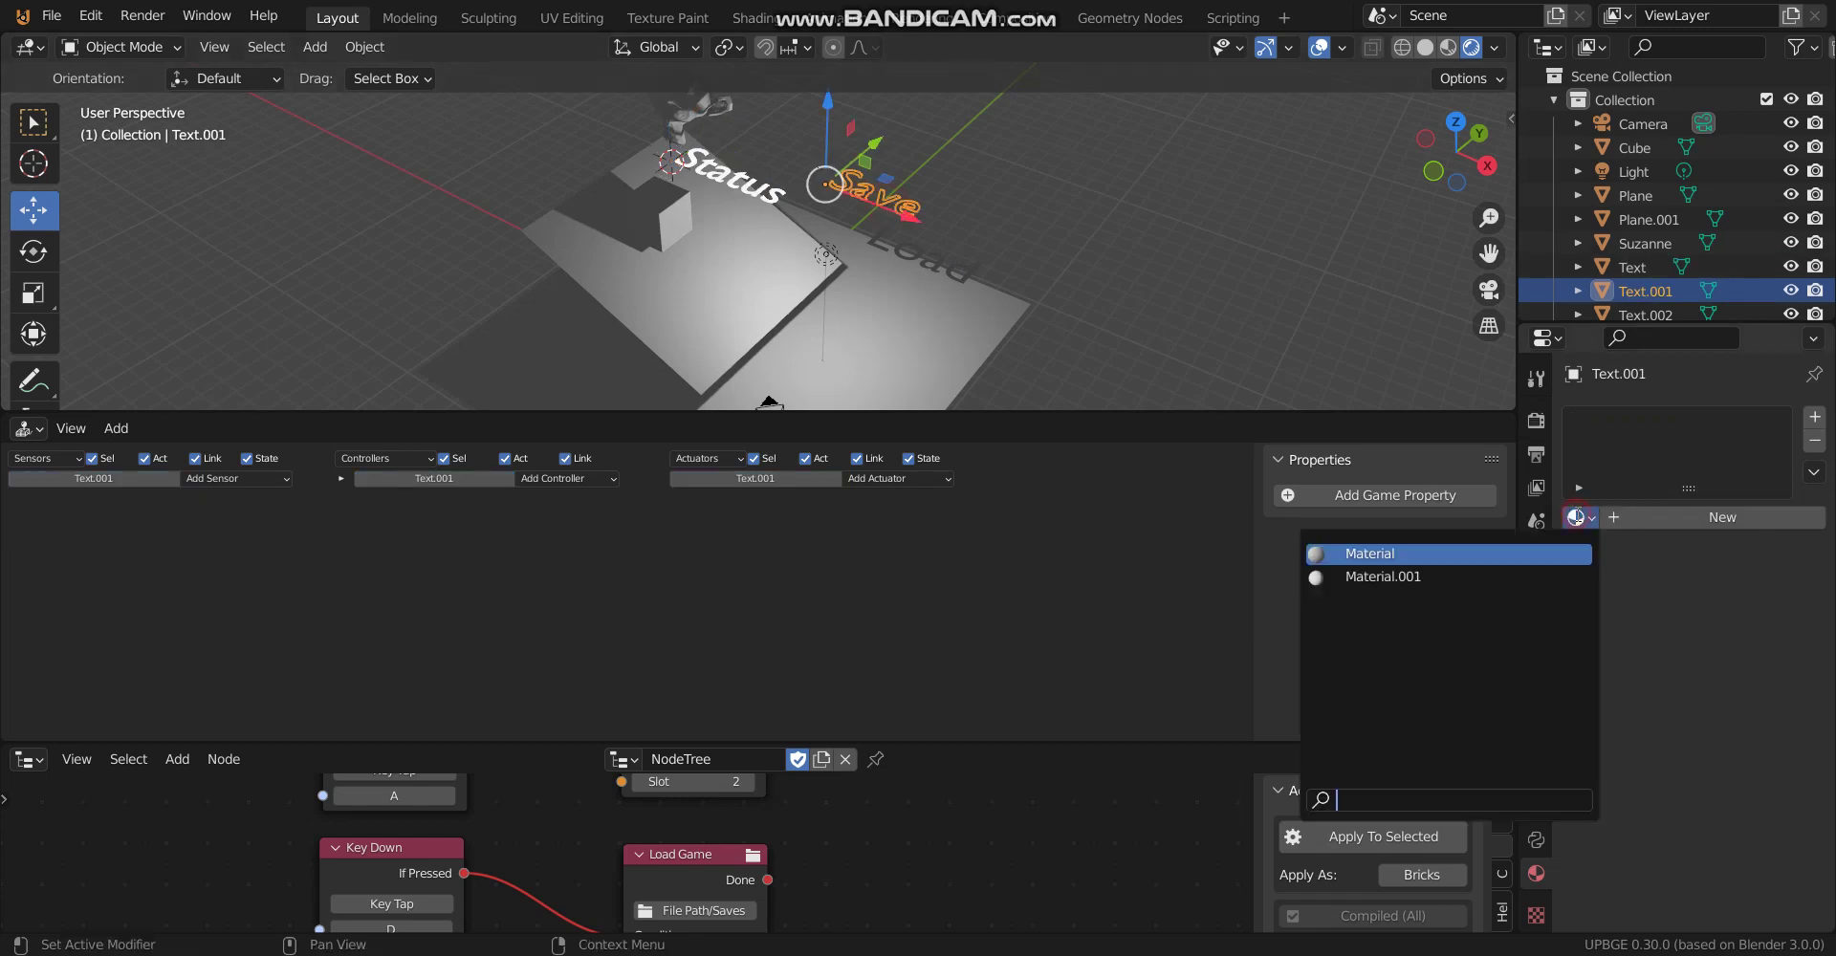
click(1463, 577)
click(937, 262)
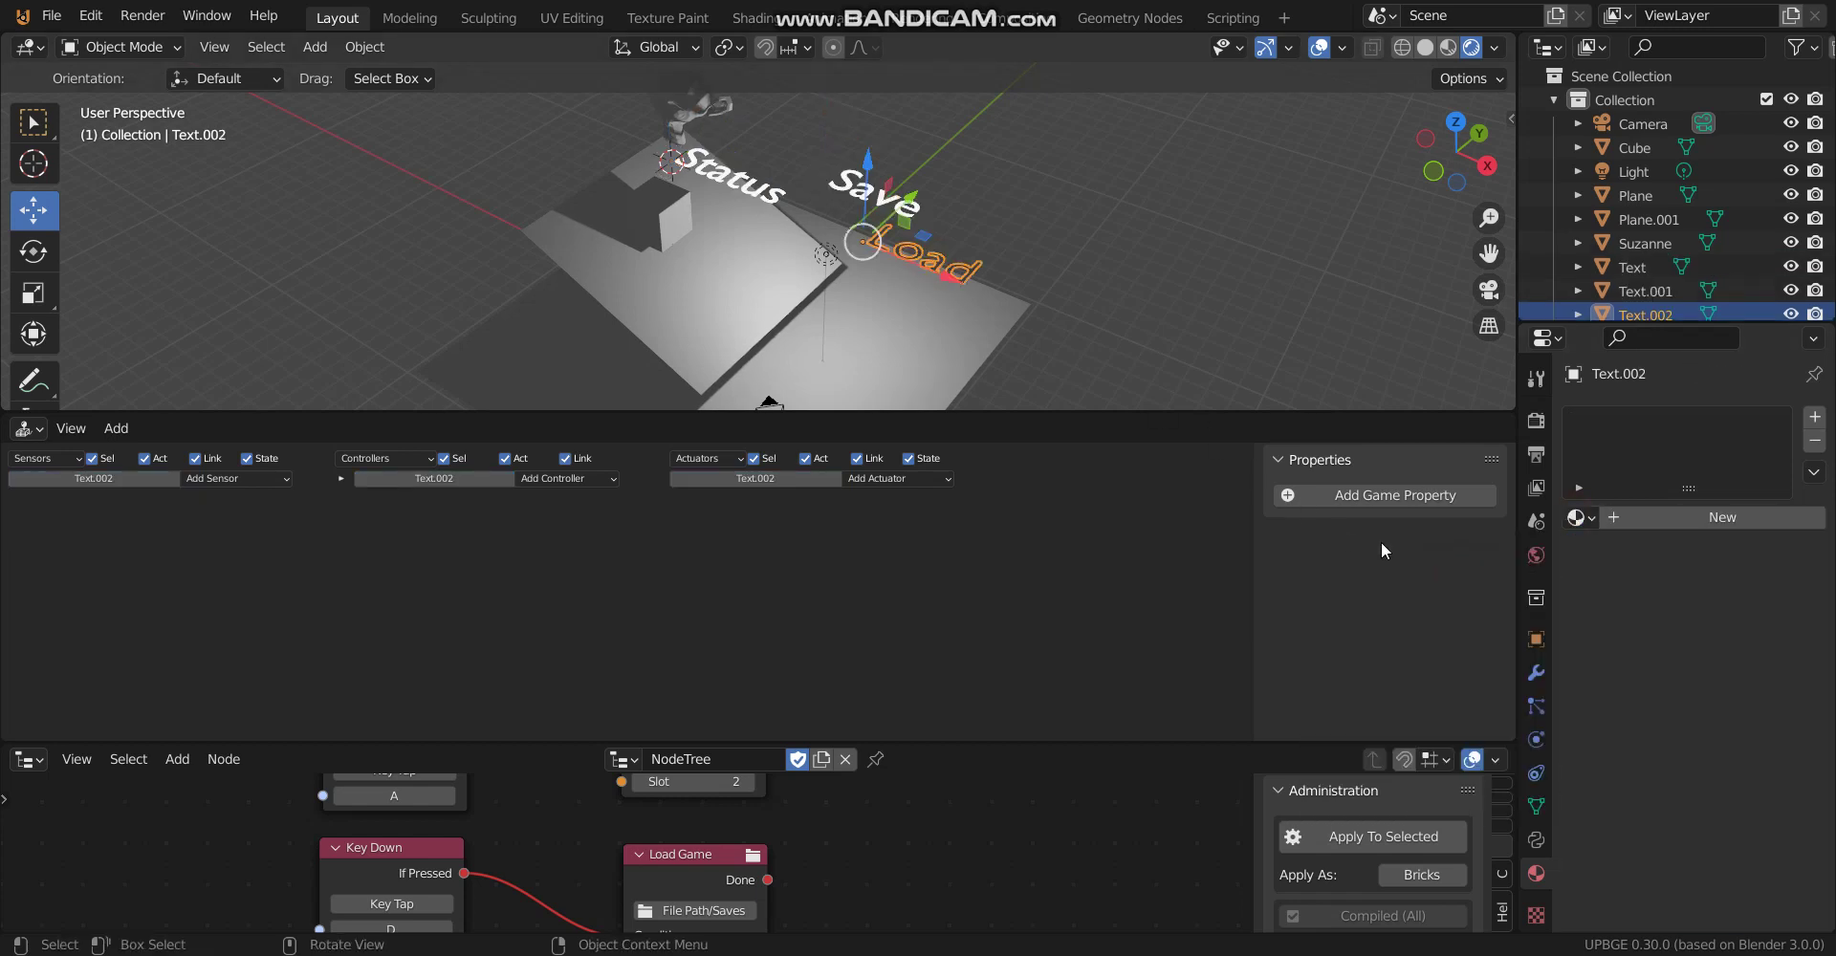
click(1576, 517)
click(1538, 589)
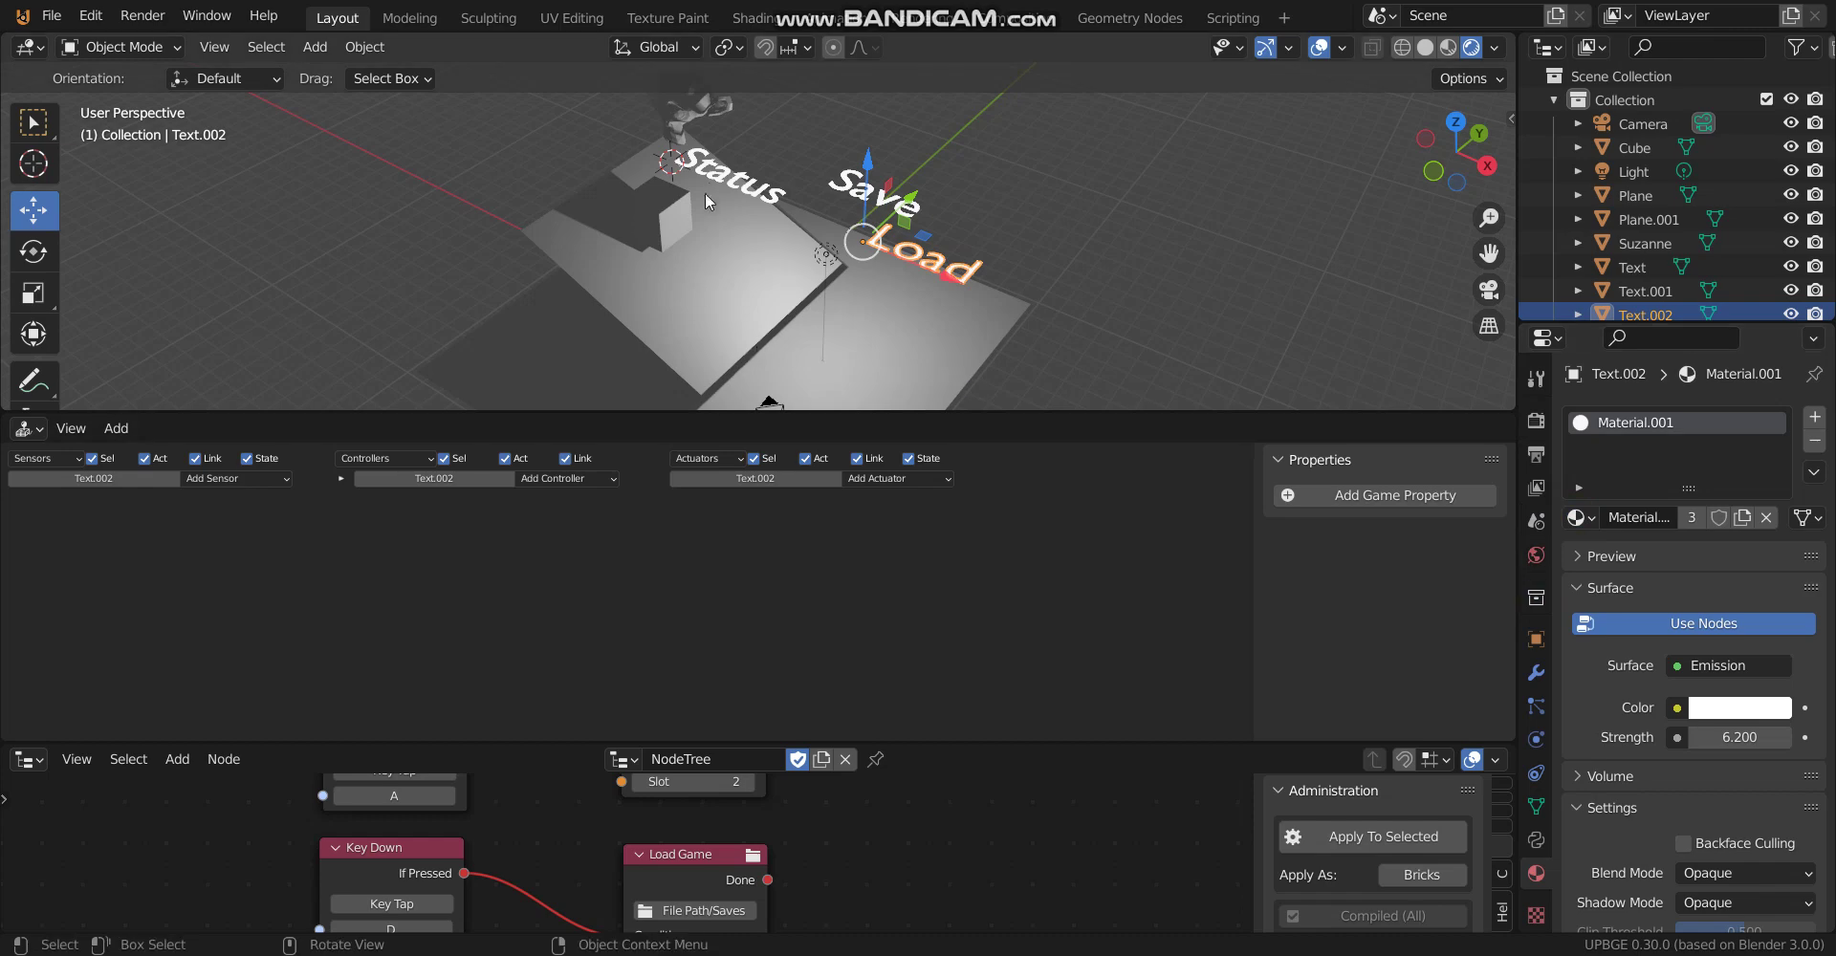
Rotate the Status text upright about the X axis and move it along X over the flat plane
click(731, 184)
key(r)
key(x)
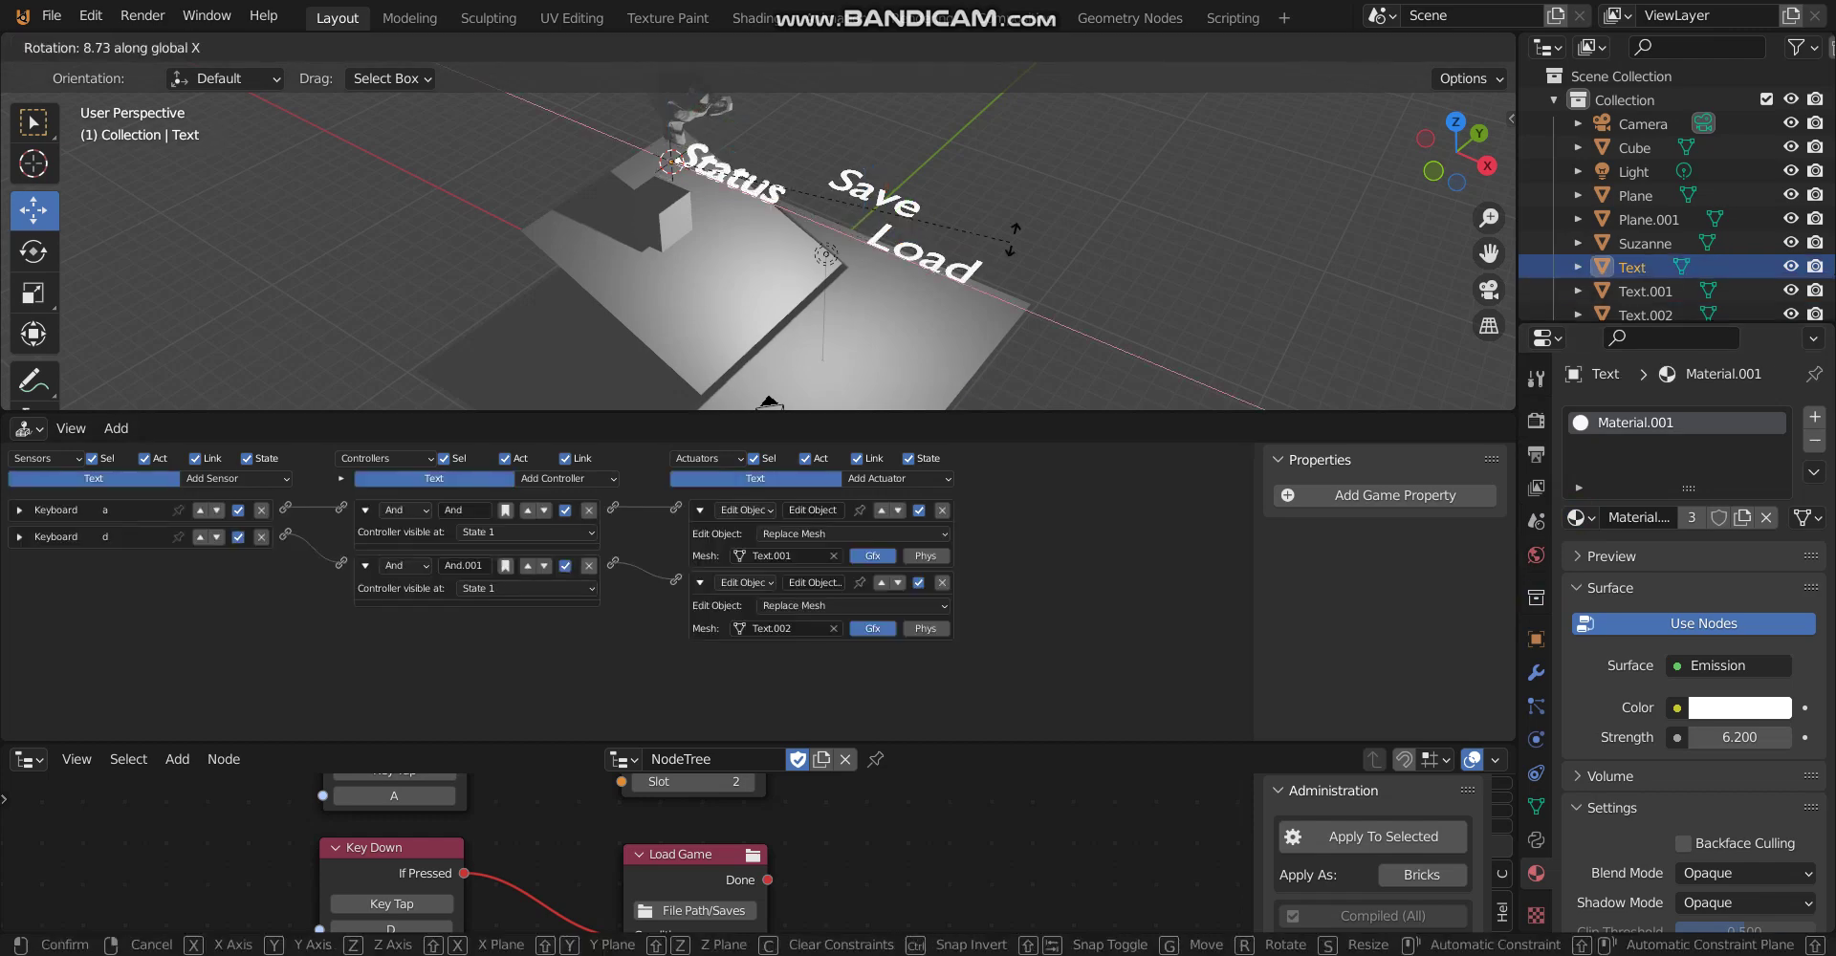
click(1019, 222)
middle_drag(1019, 222, 898, 170)
drag(748, 151, 1064, 188)
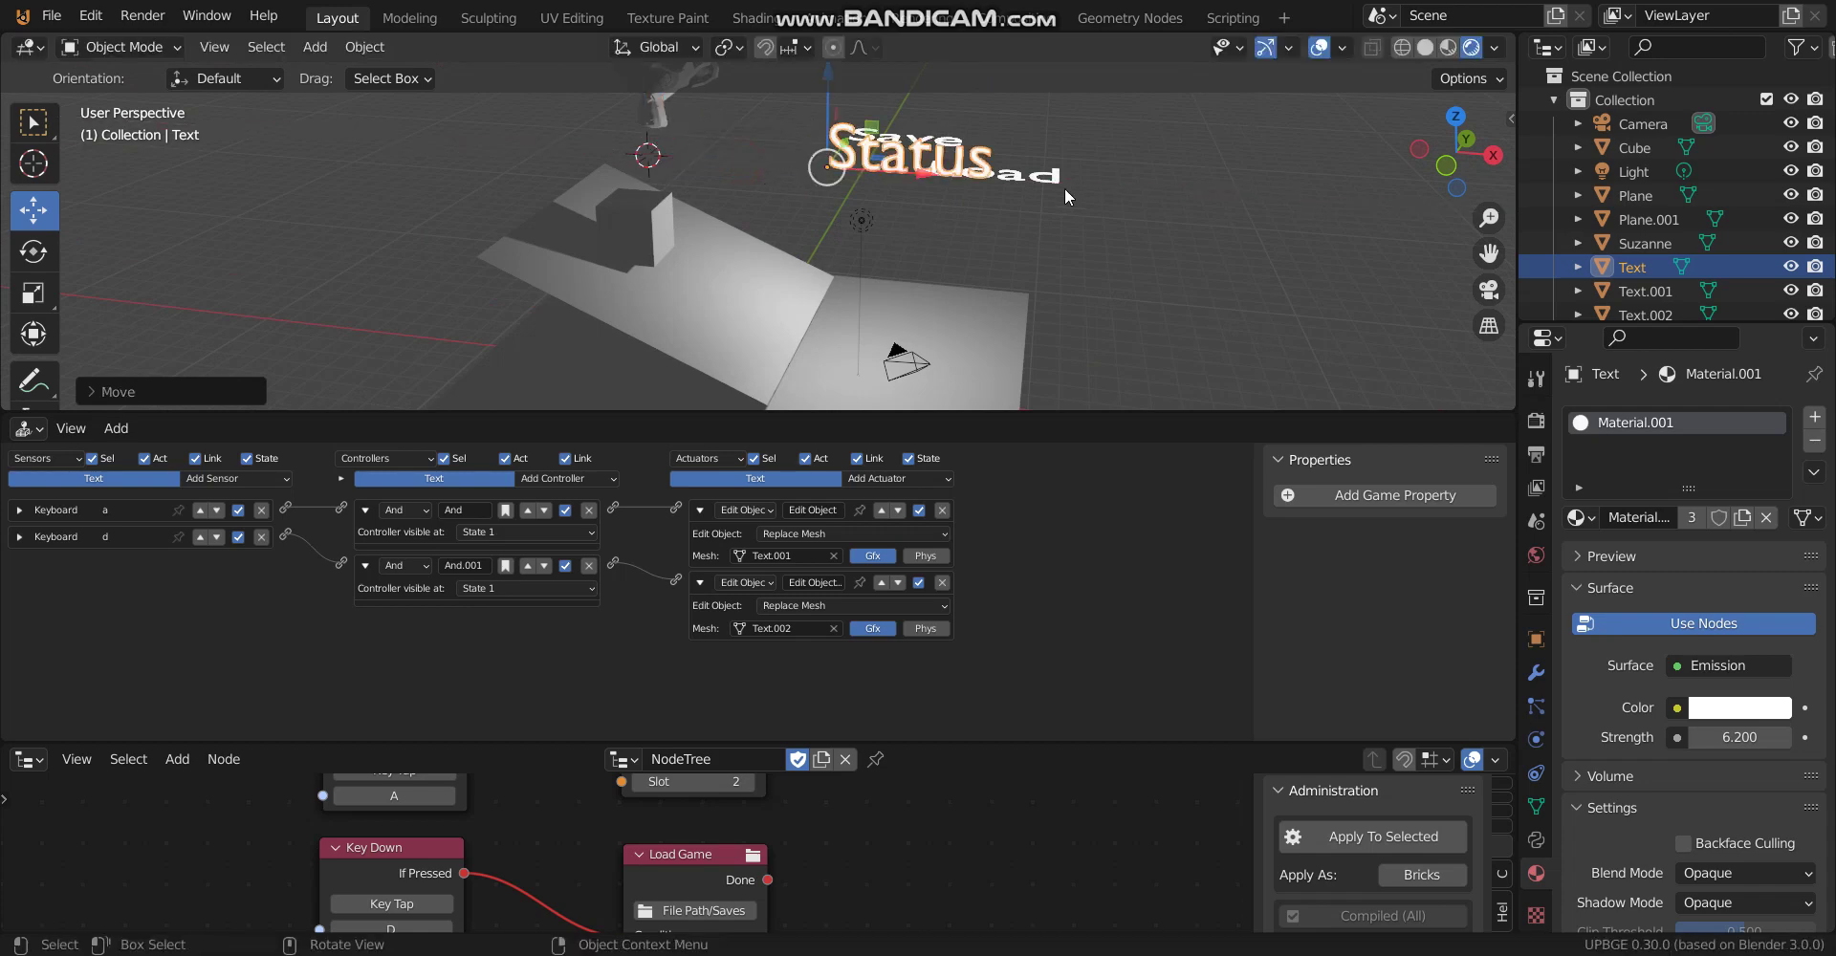
Select the Save and Load texts together and move them well away from the ramp, beyond the monkey's side
click(1059, 181)
middle_drag(1059, 181, 834, 266)
shift+click(913, 210)
key(g)
click(543, 259)
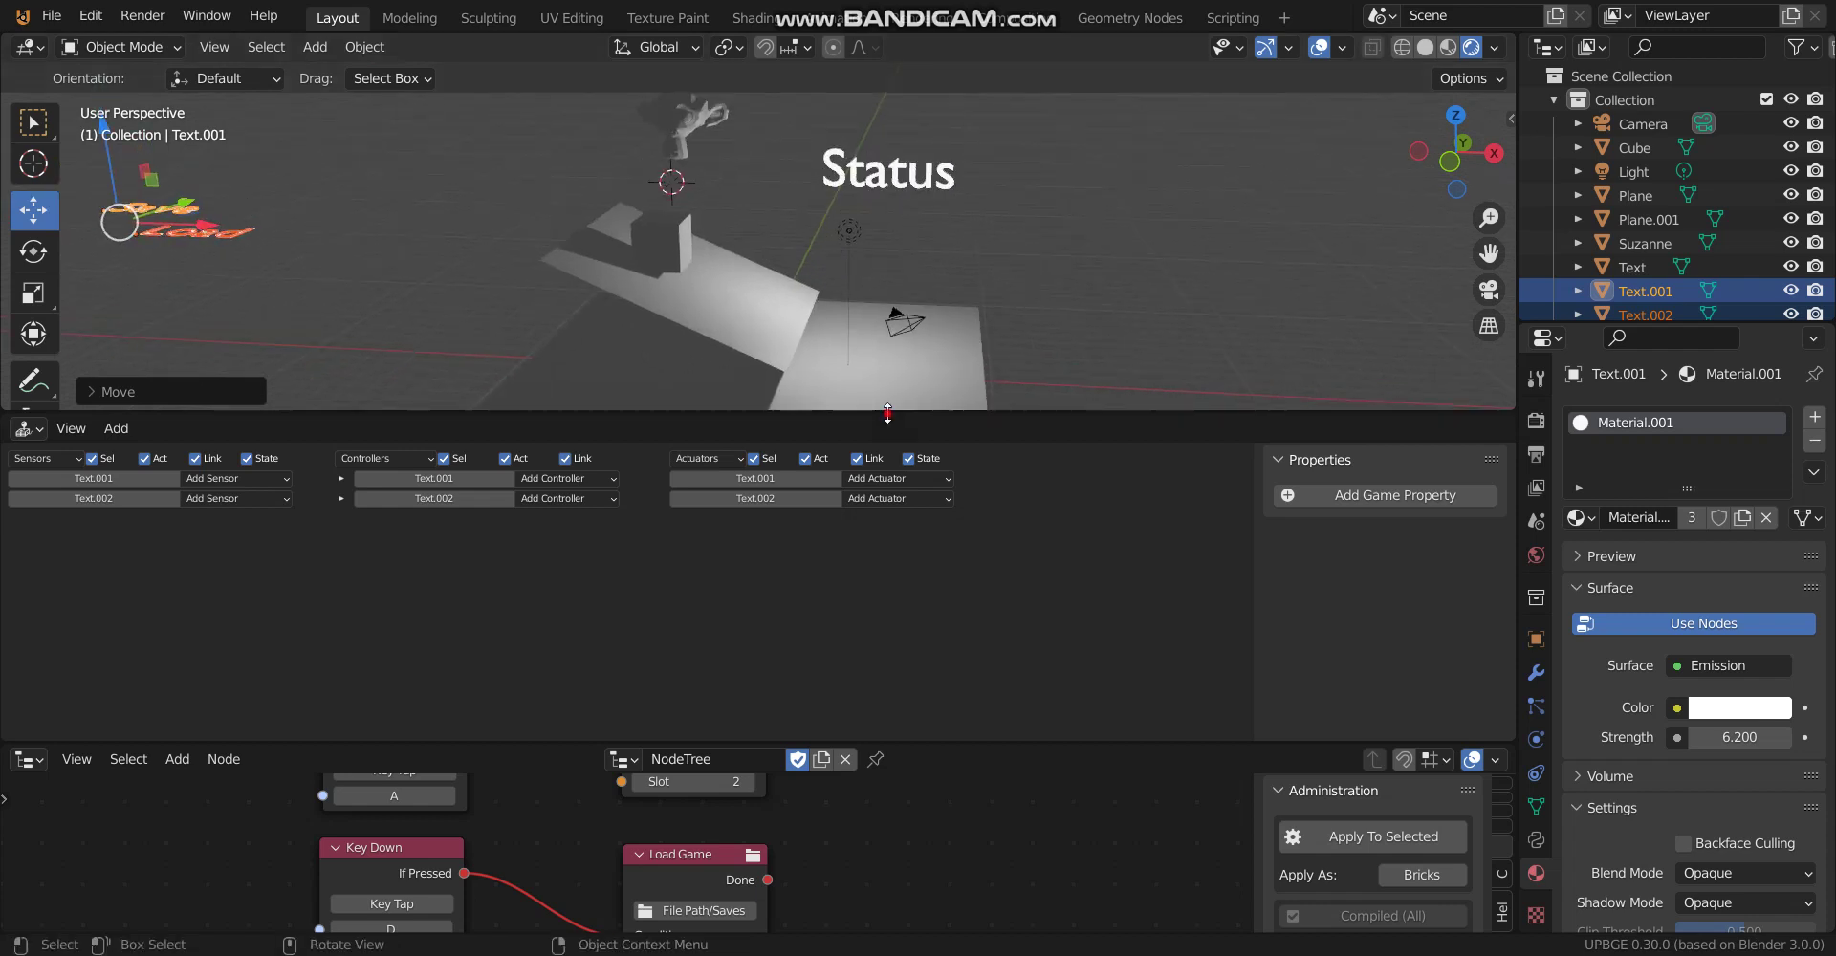
Enlarge the 3D viewport and run the game, triggering save and load several times as the monkey falls, and stop it
drag(887, 413, 888, 574)
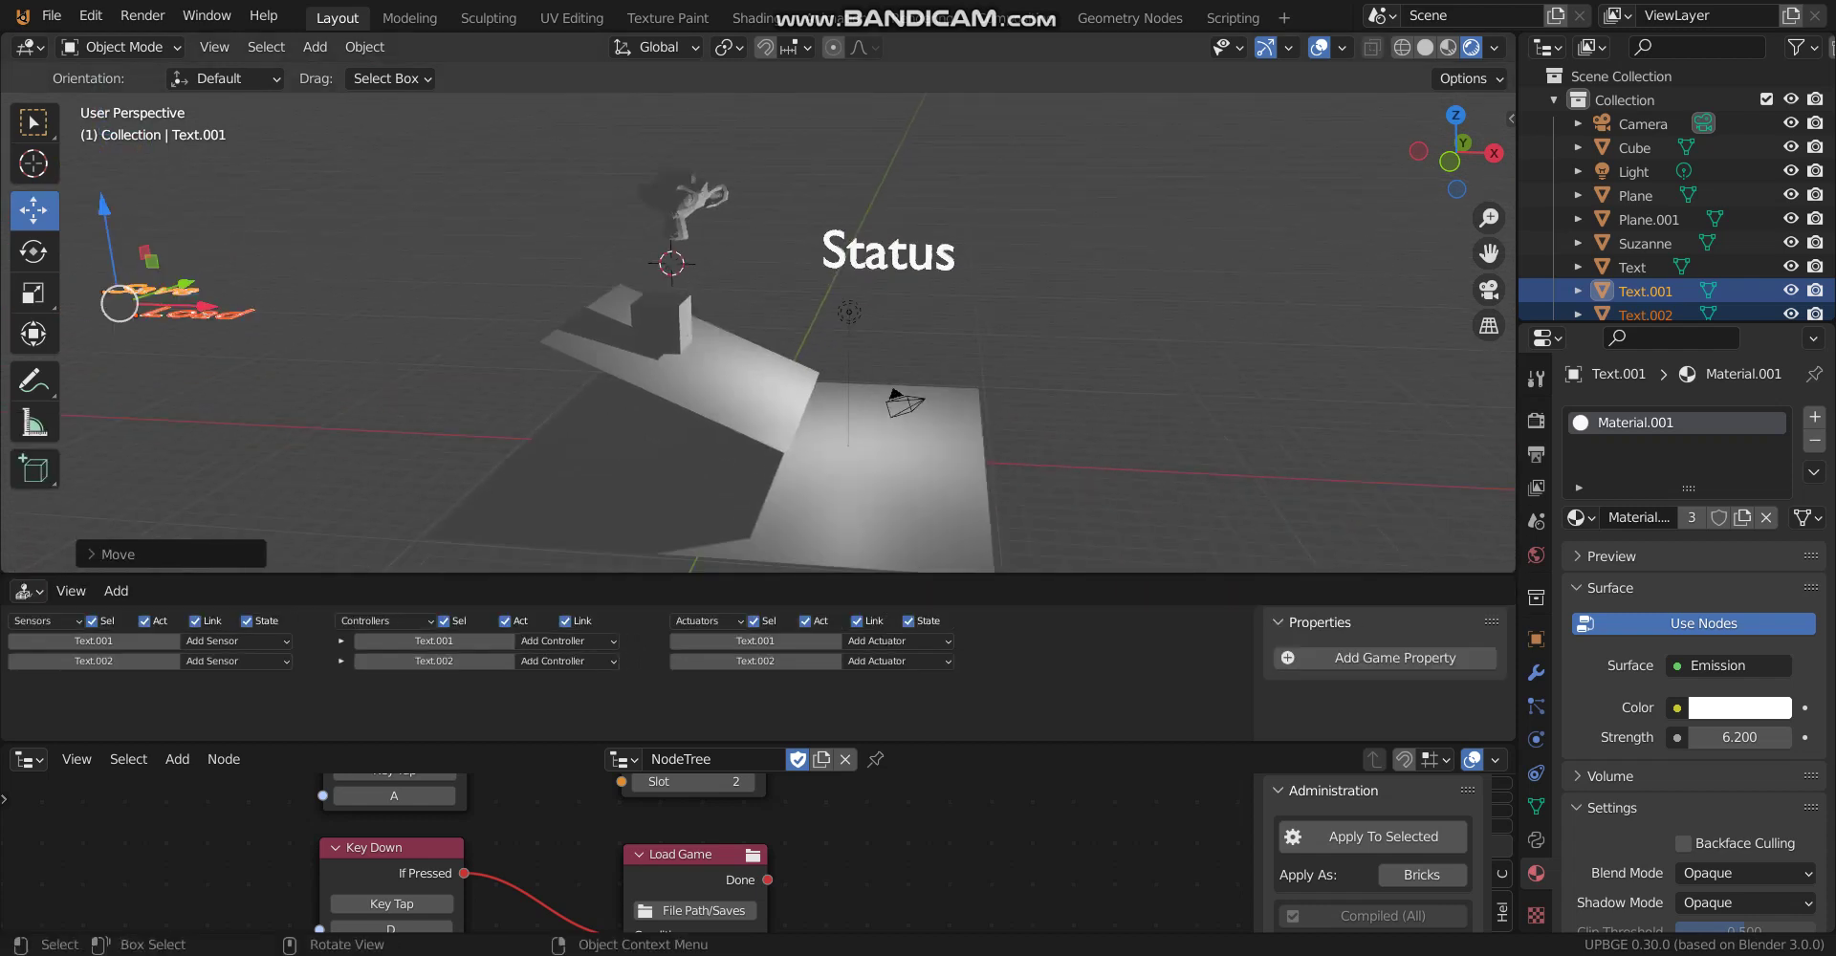
key(p)
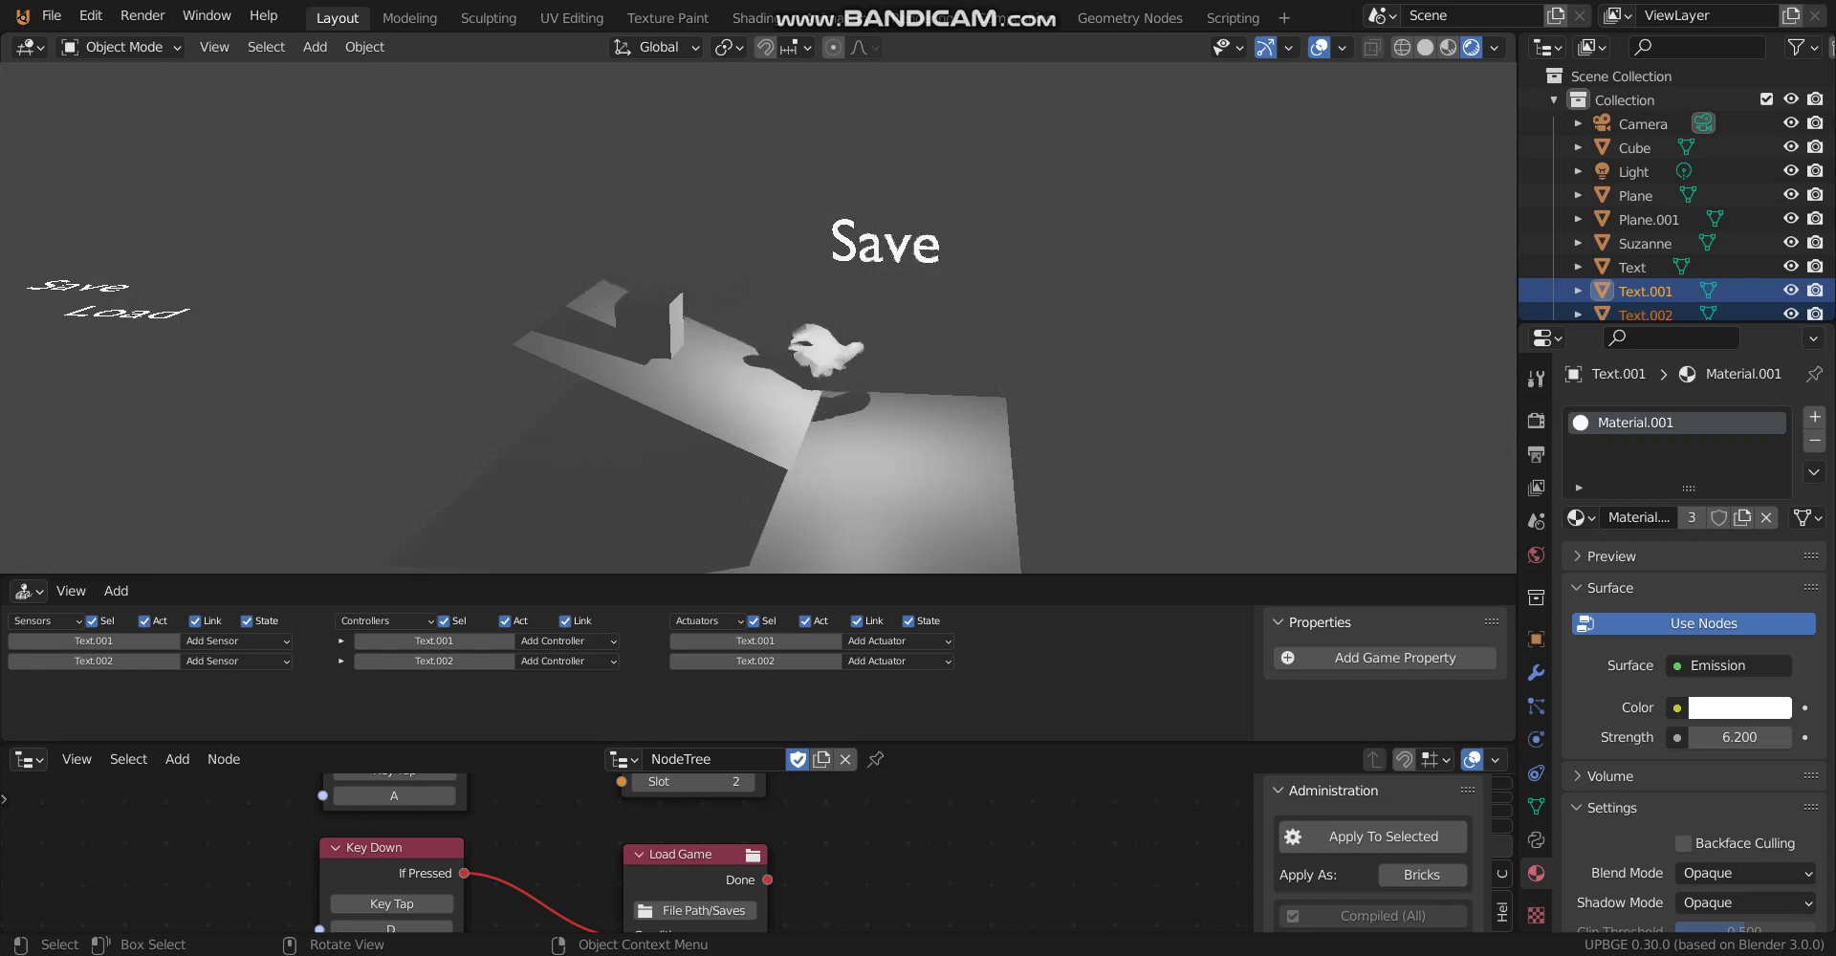
key(l)
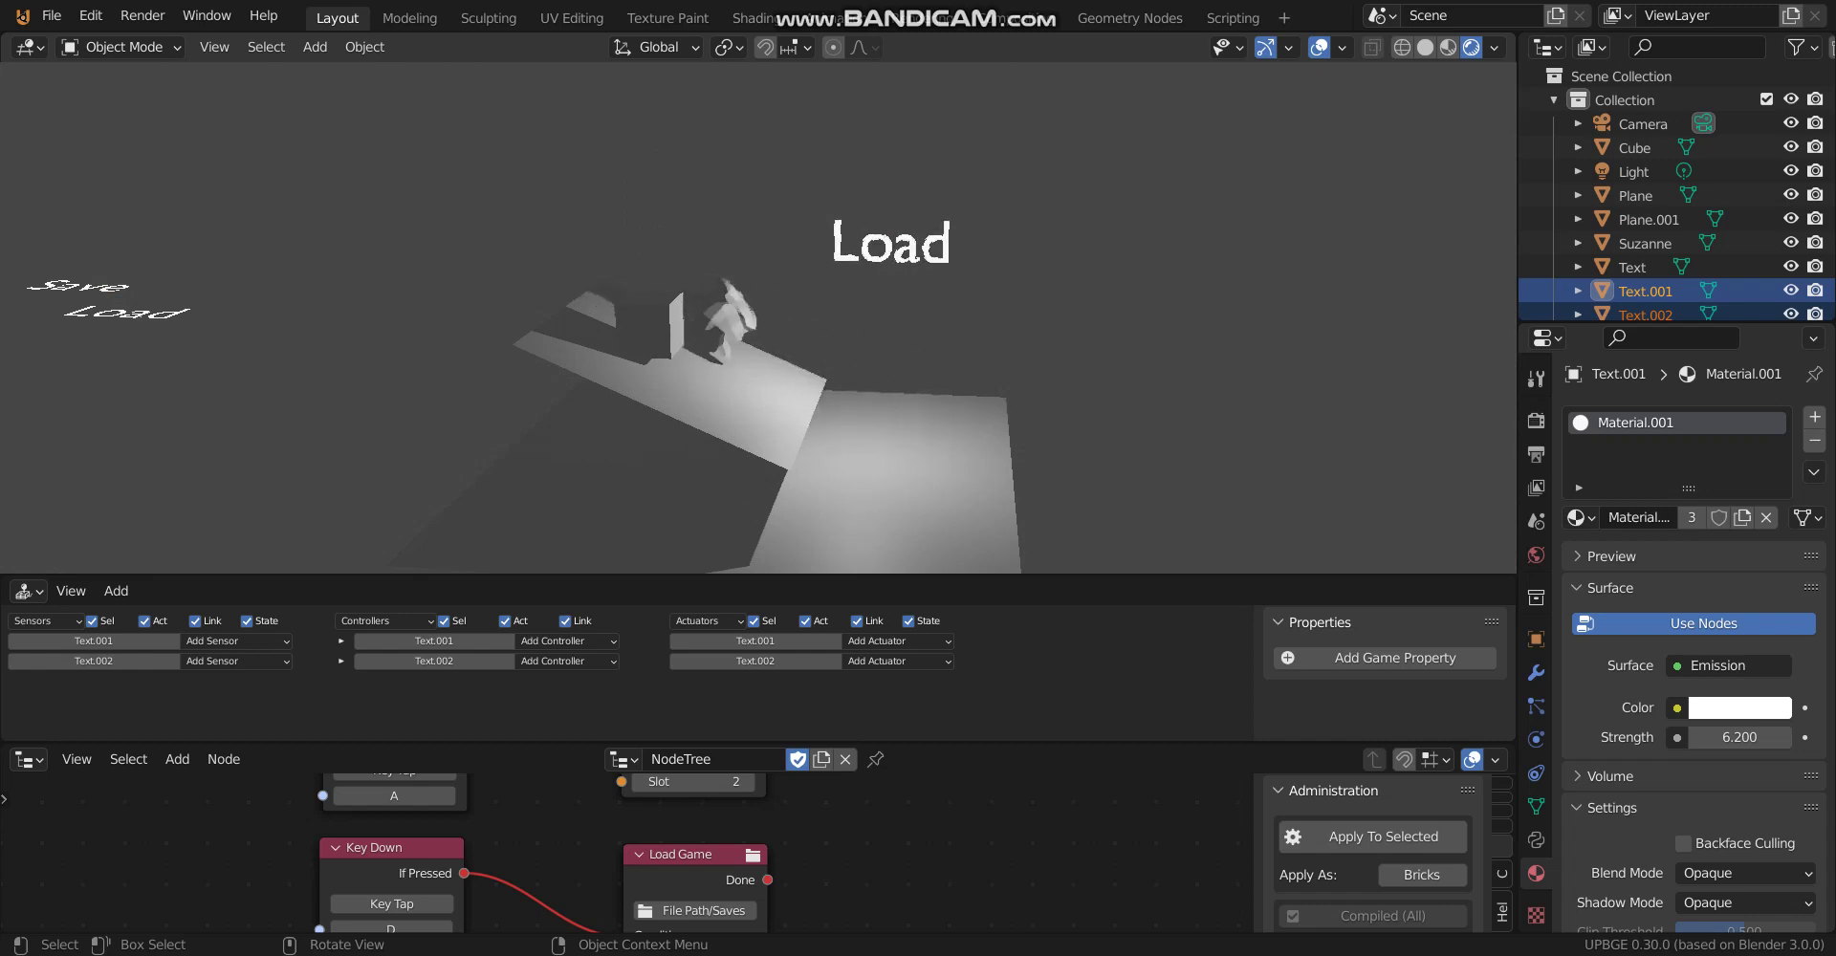
key(l)
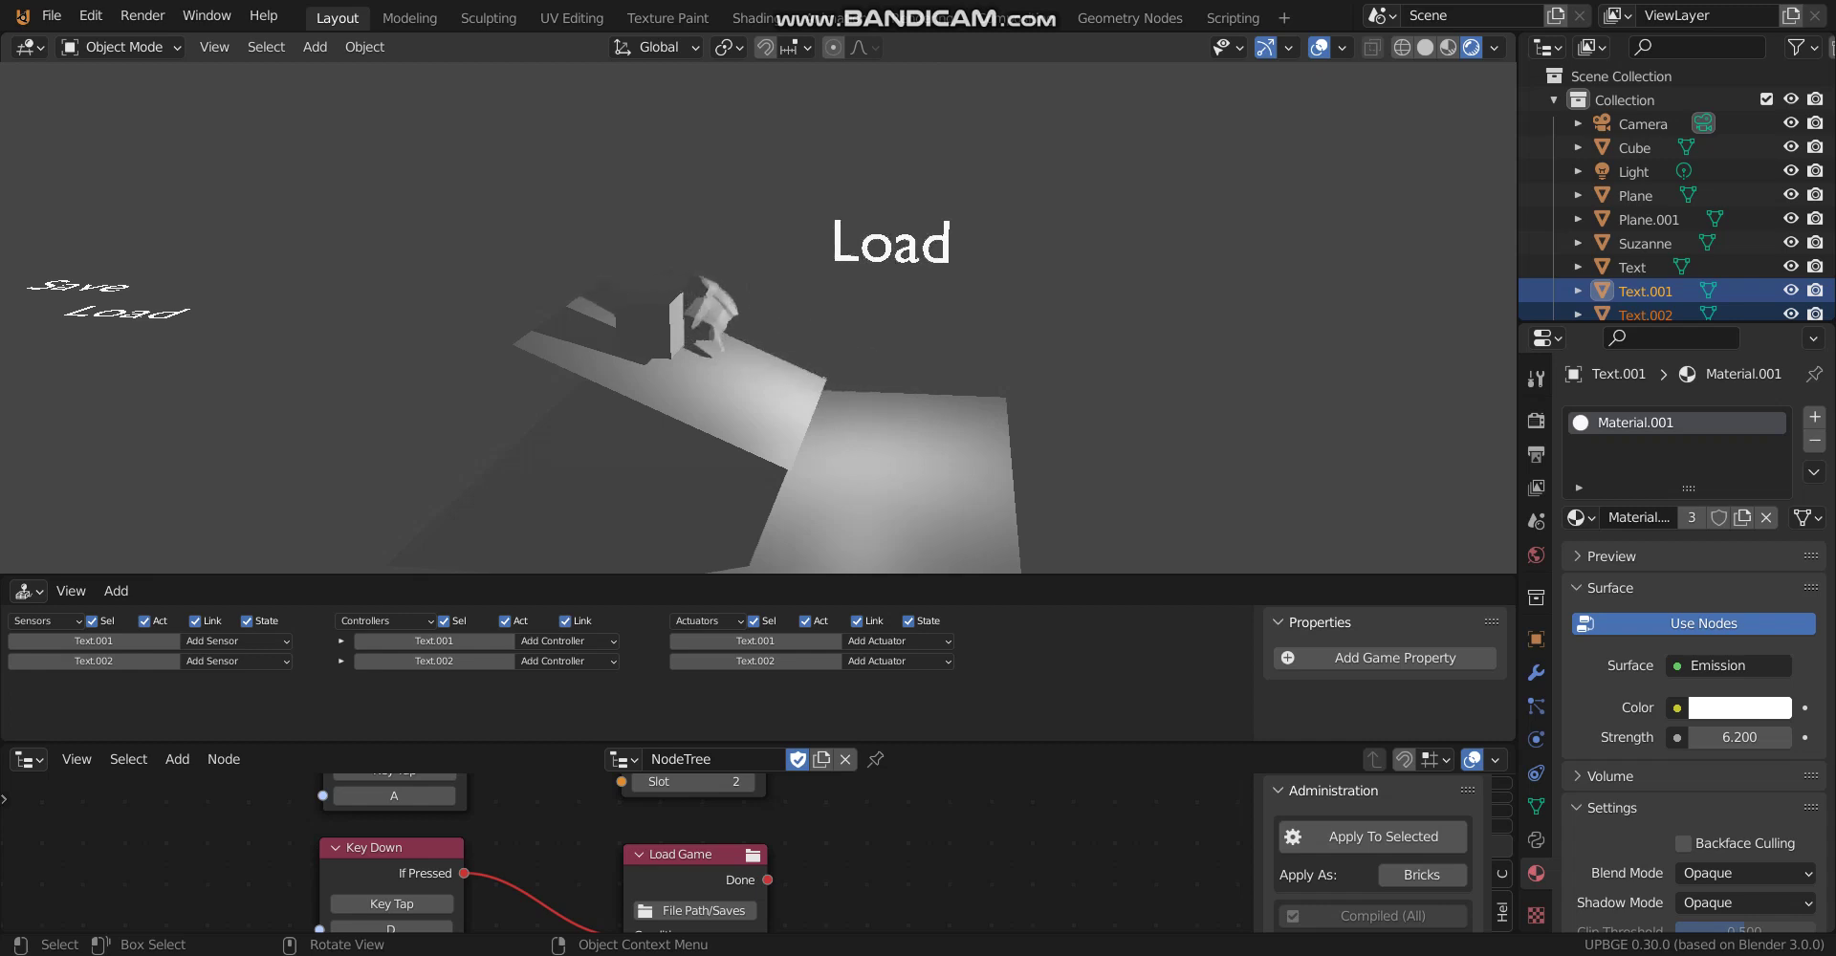
key(s)
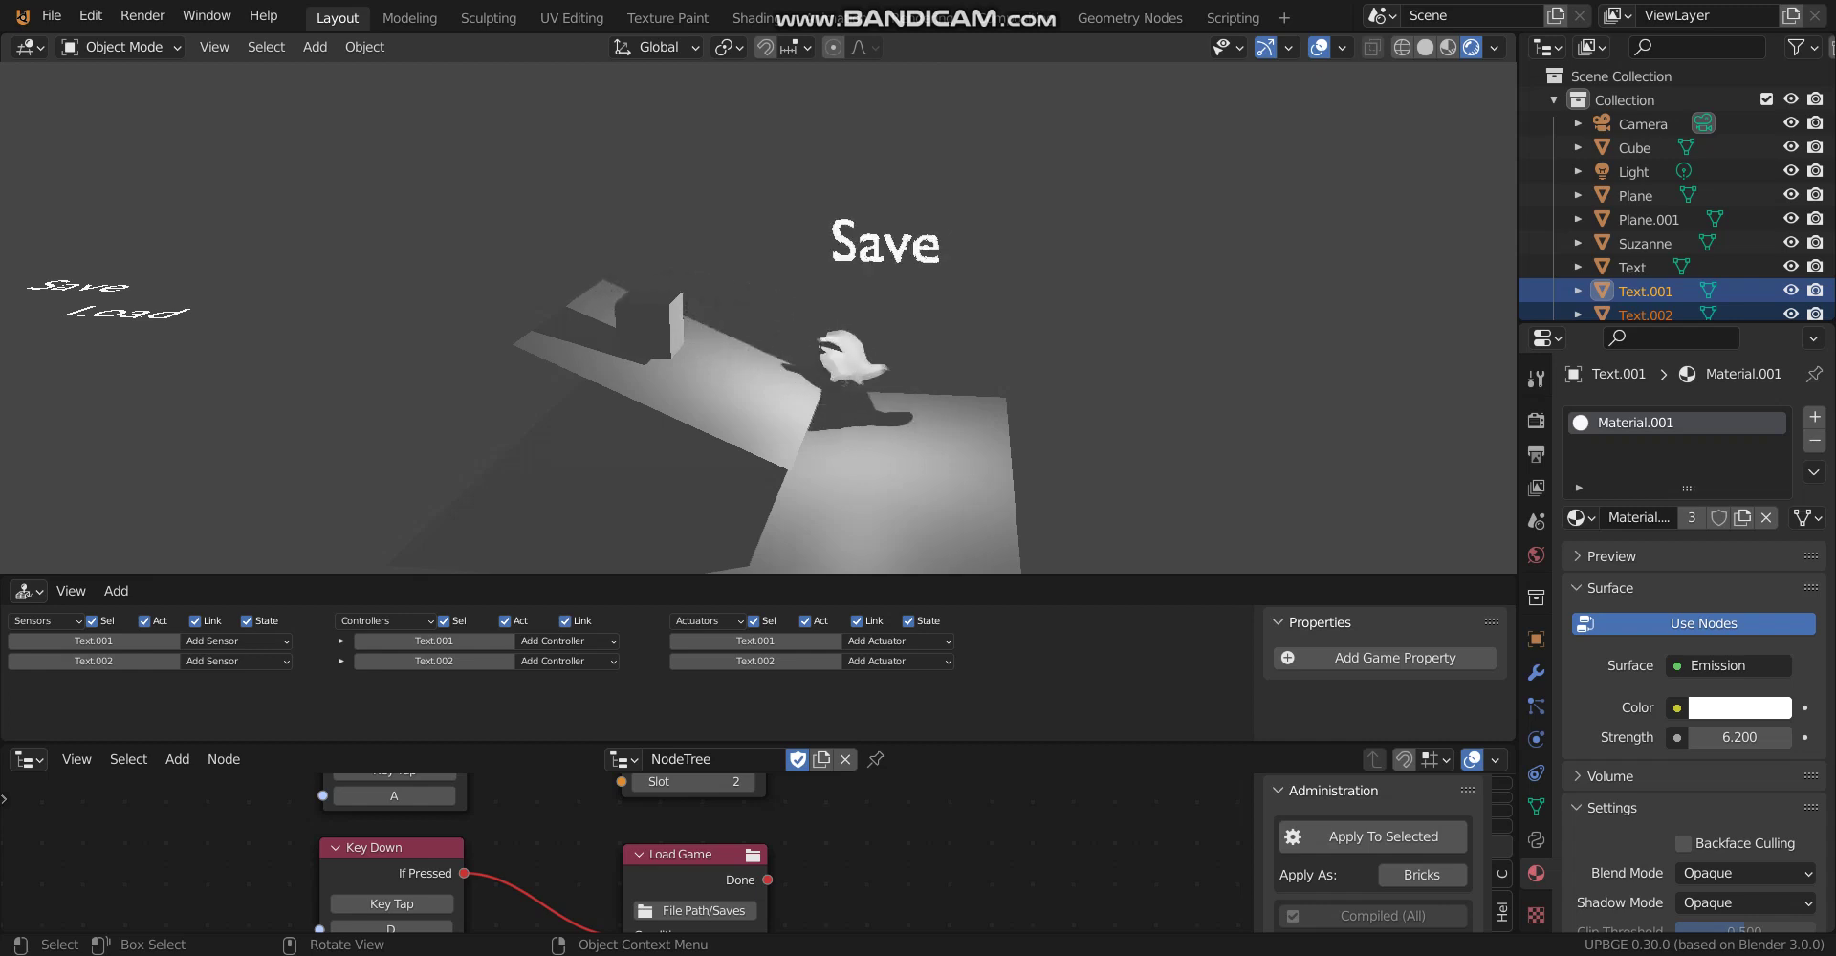
key(l)
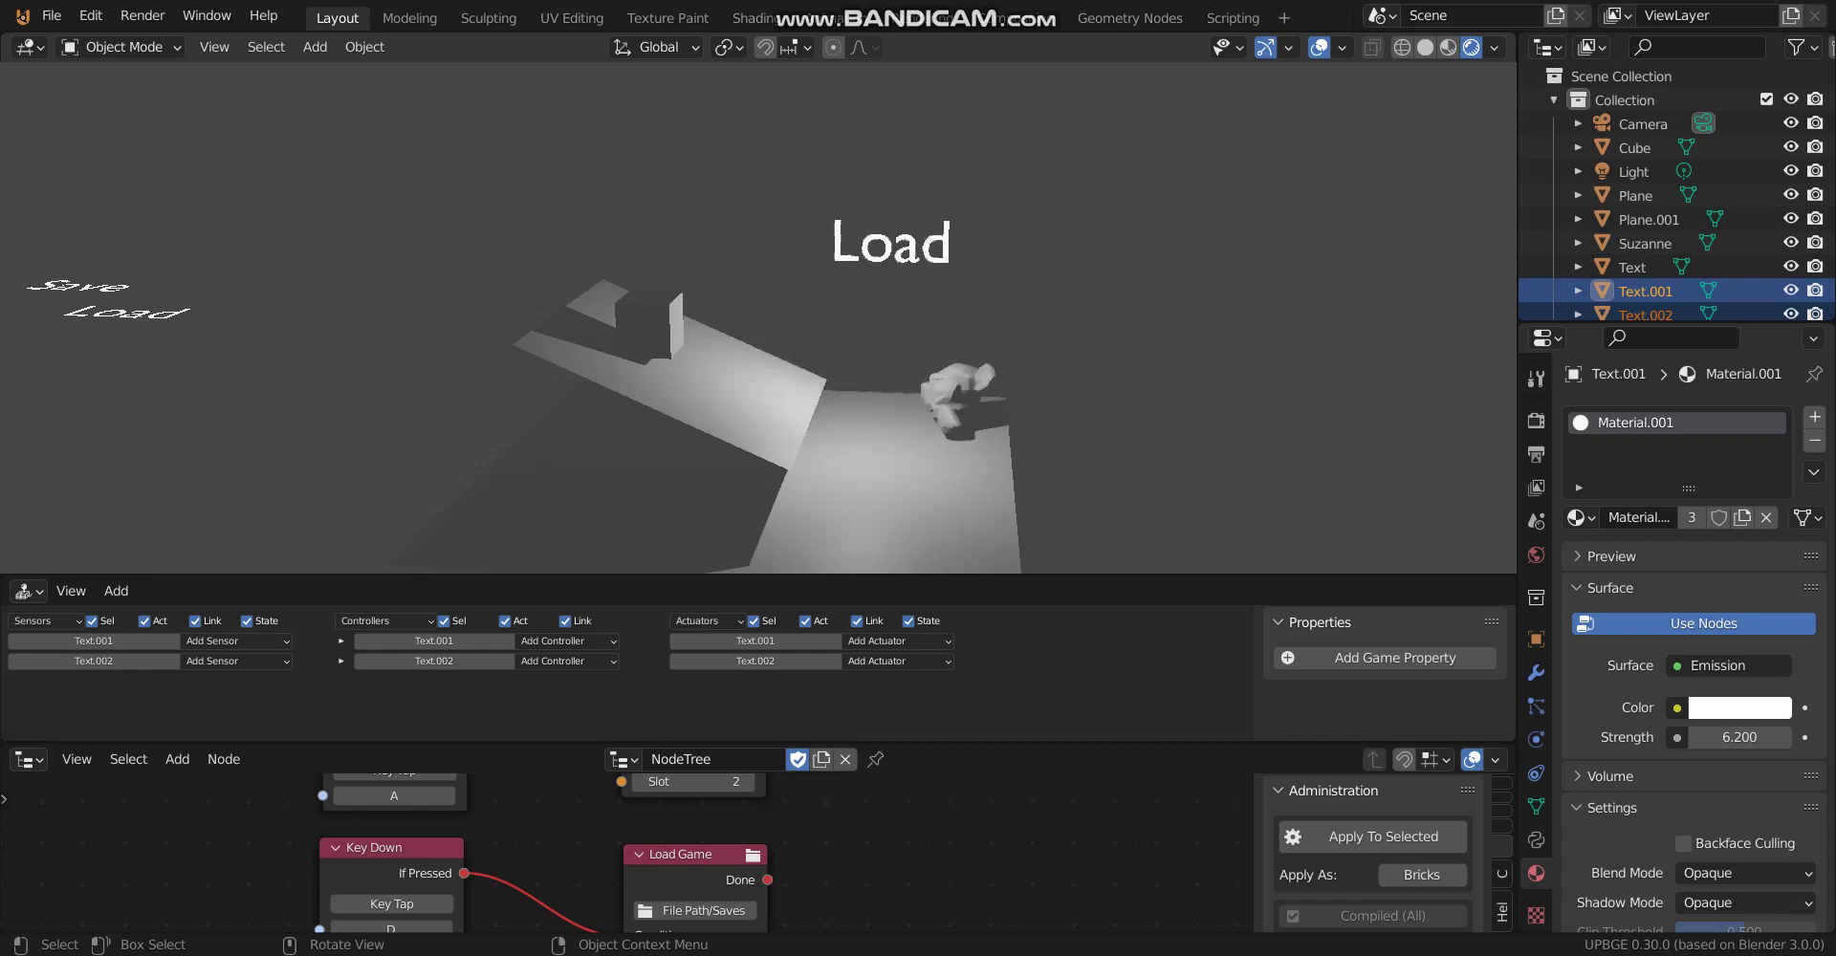
key(s)
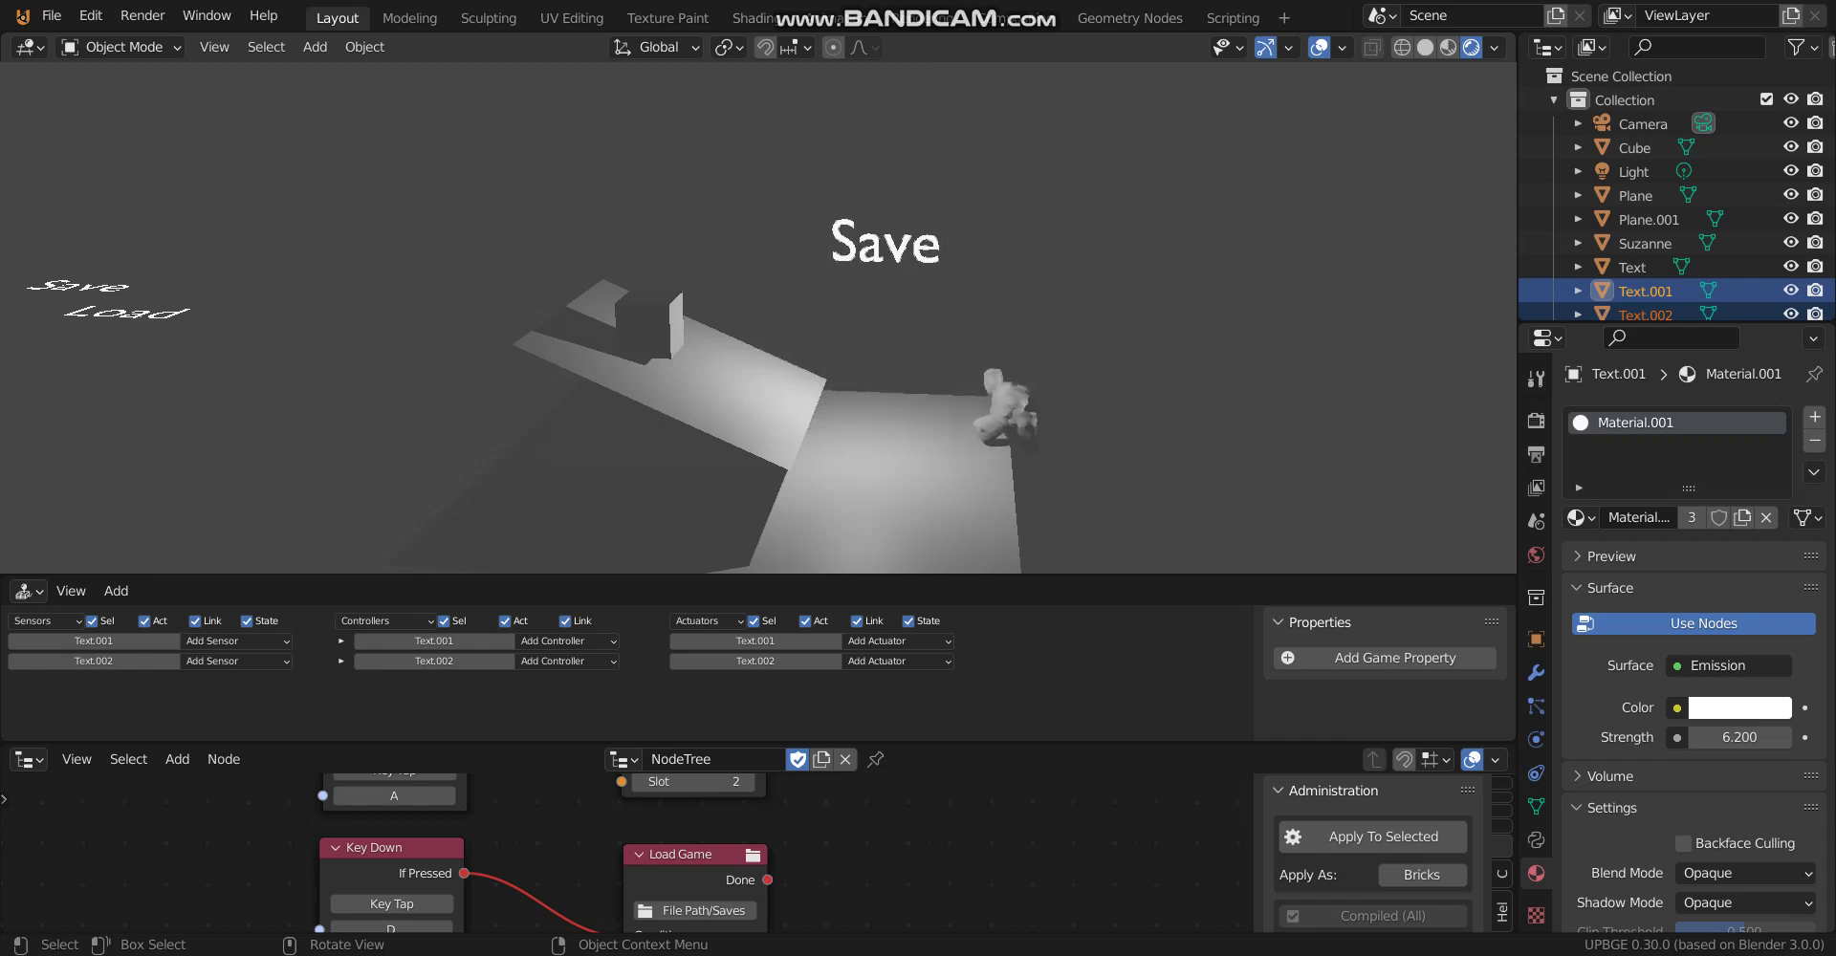
key(l)
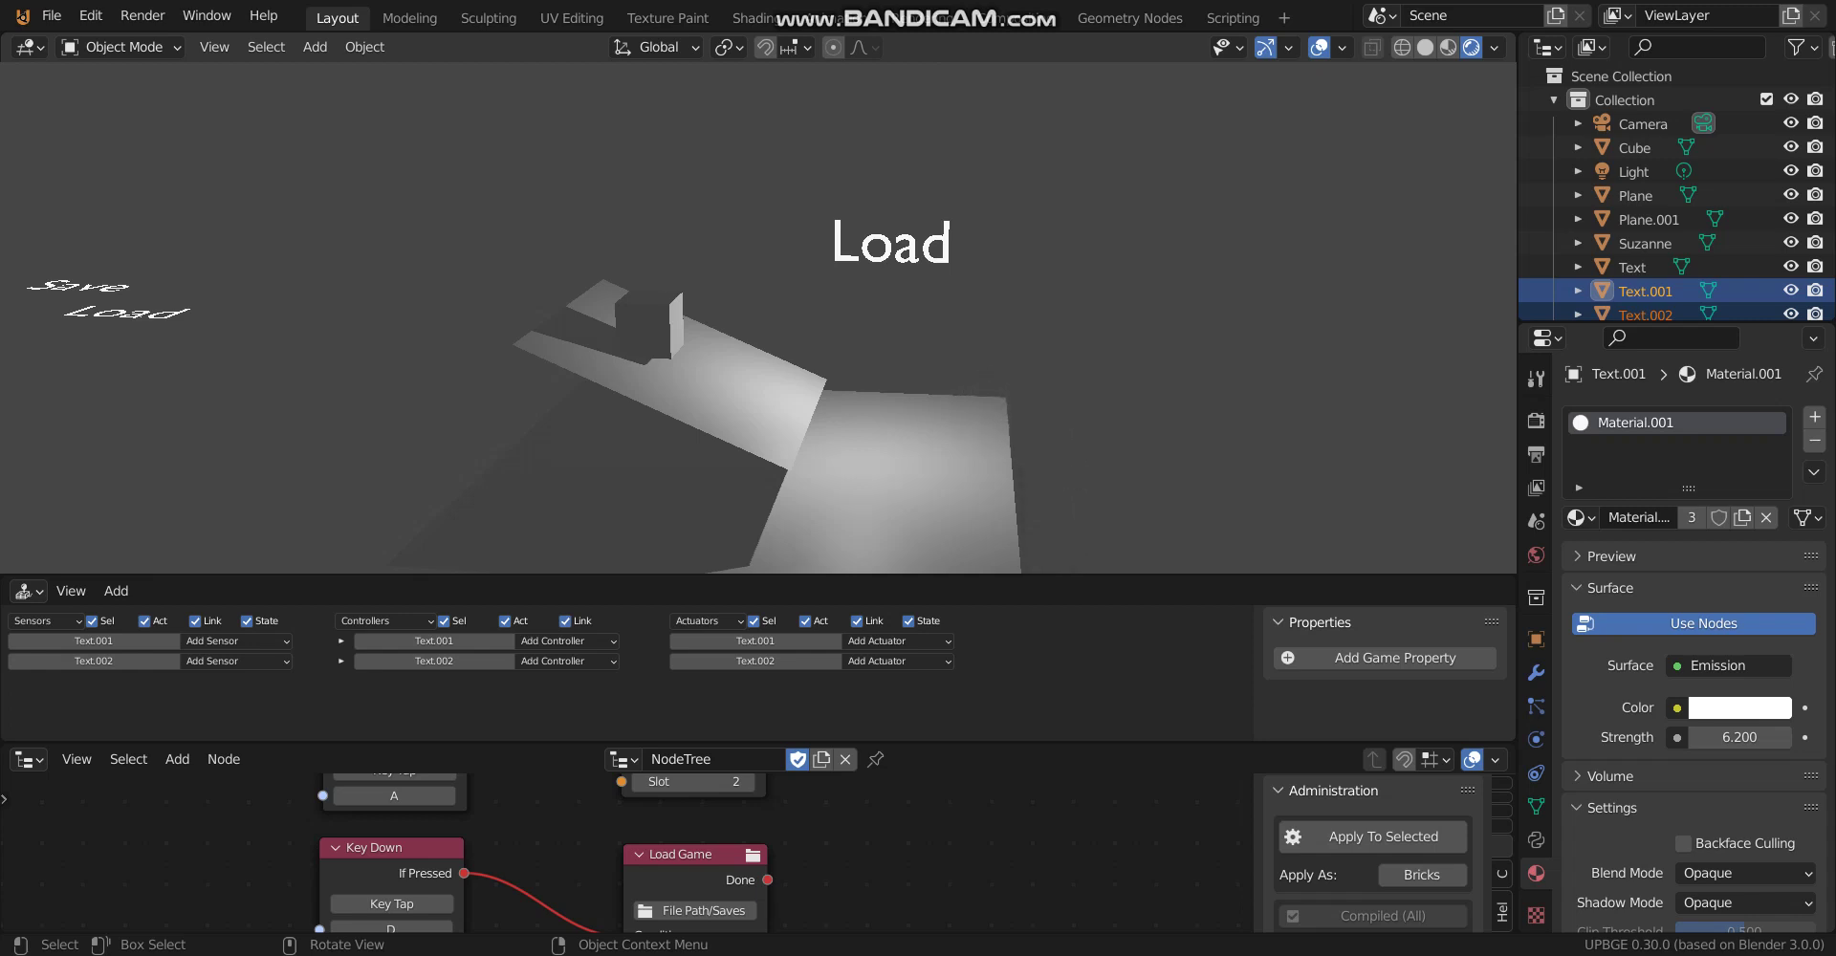
key(Escape)
Duplicate the cube and move the copy along X and Z onto the flat plane
click(669, 327)
key(shift+d)
right_click(707, 329)
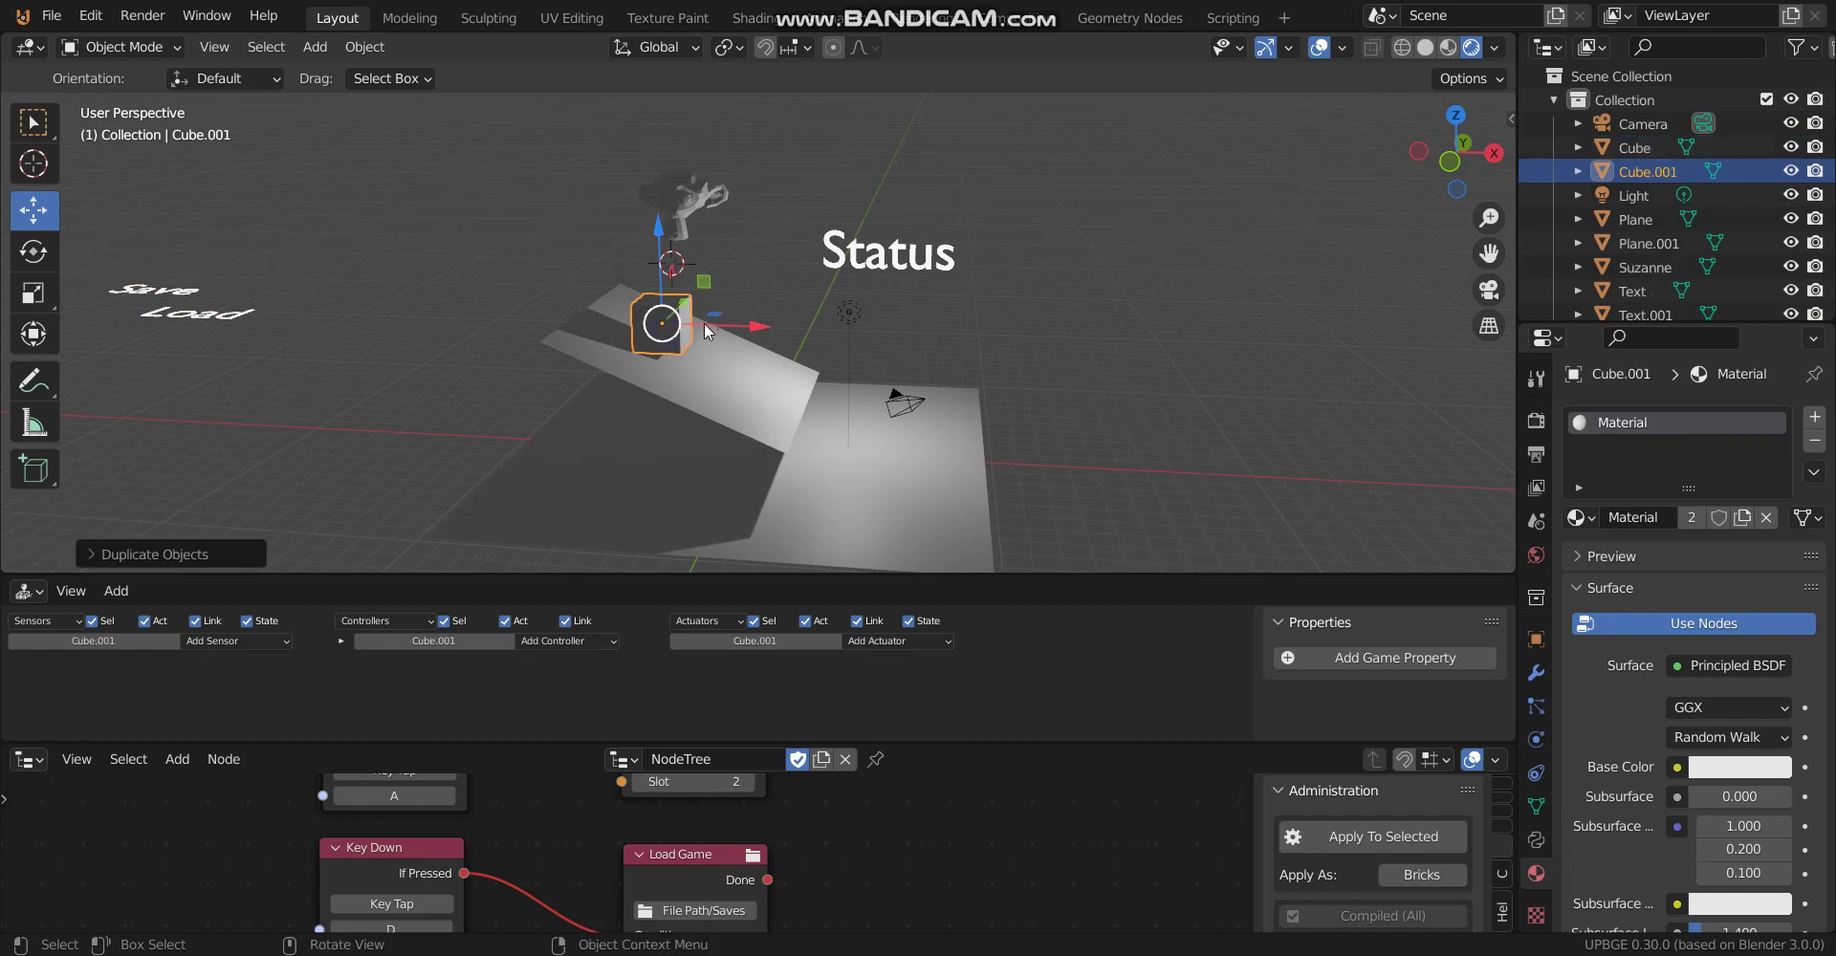
drag(708, 330, 880, 326)
key(g)
key(z)
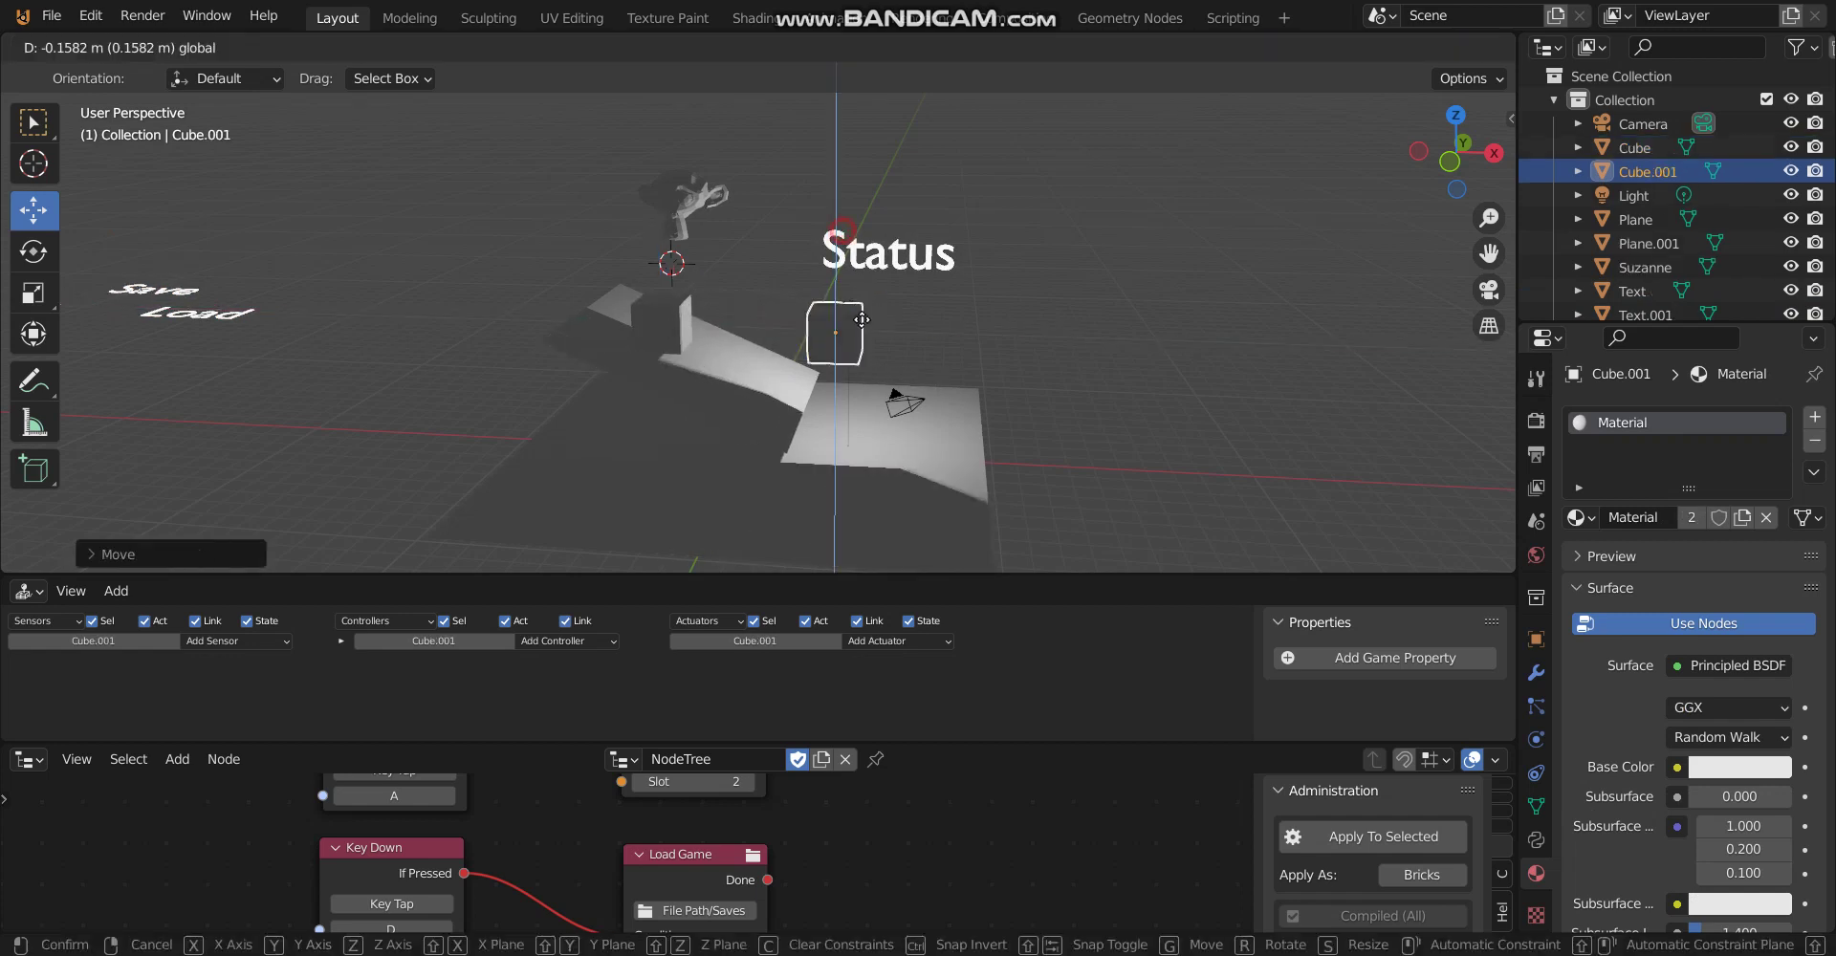
key(x)
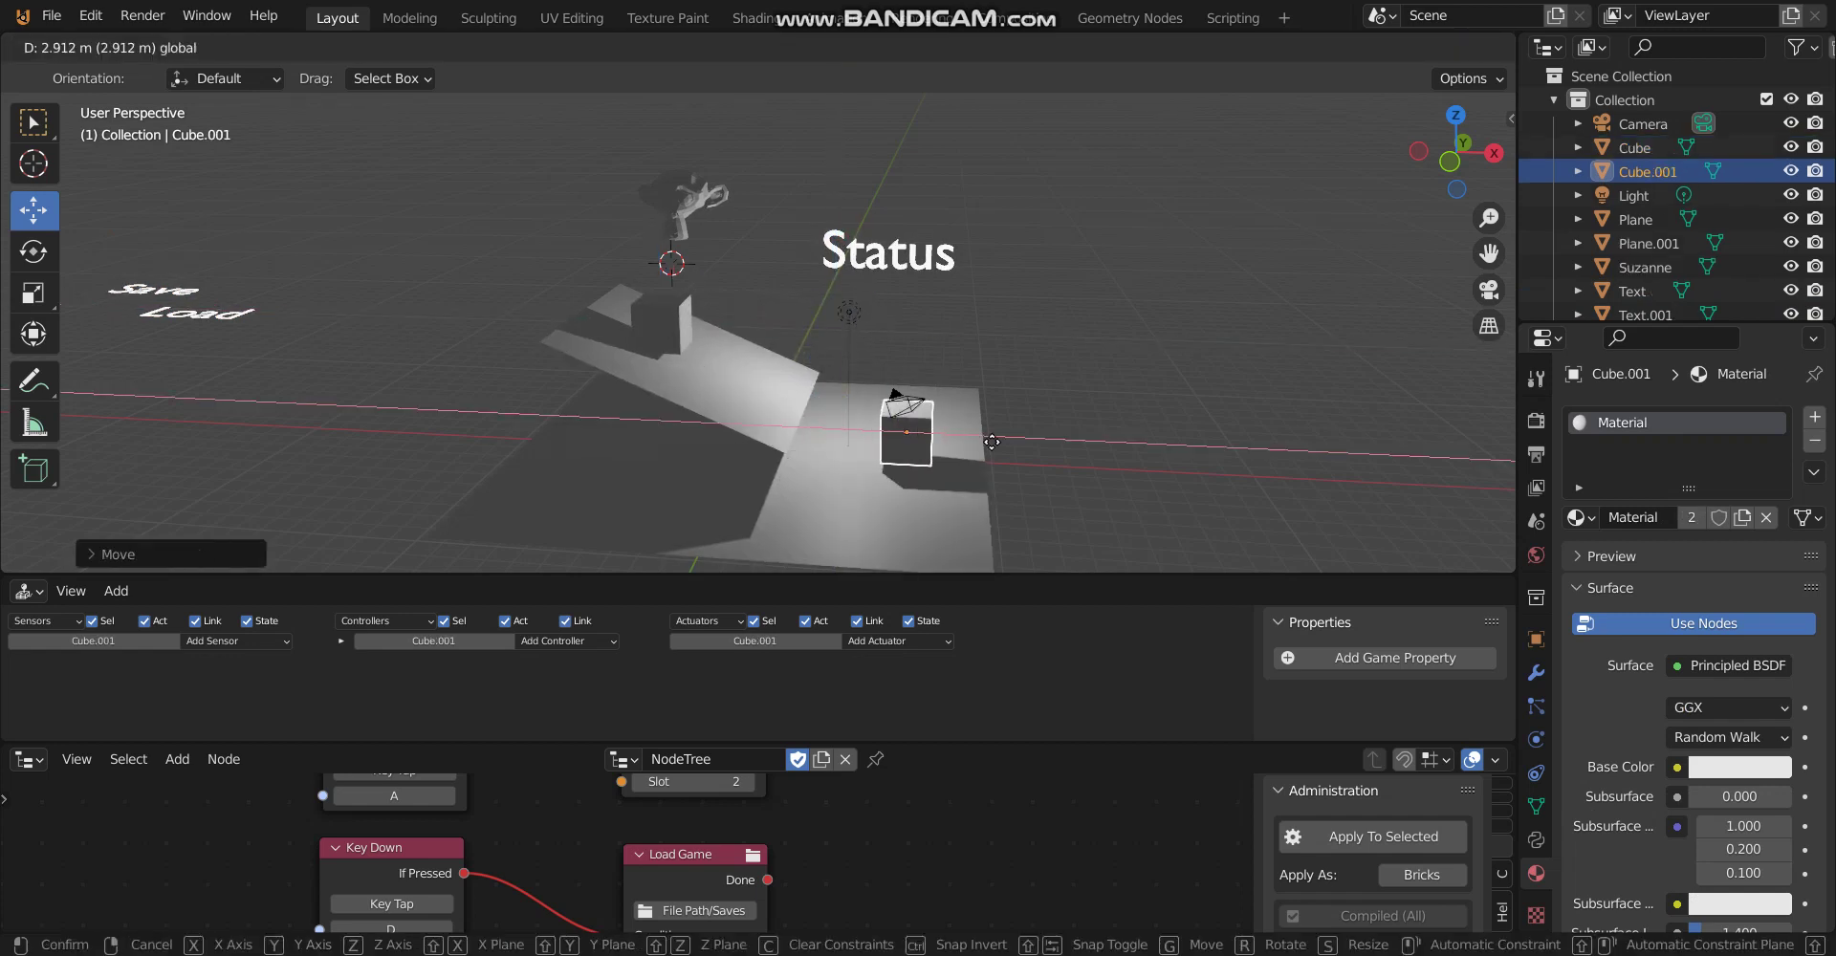
click(974, 441)
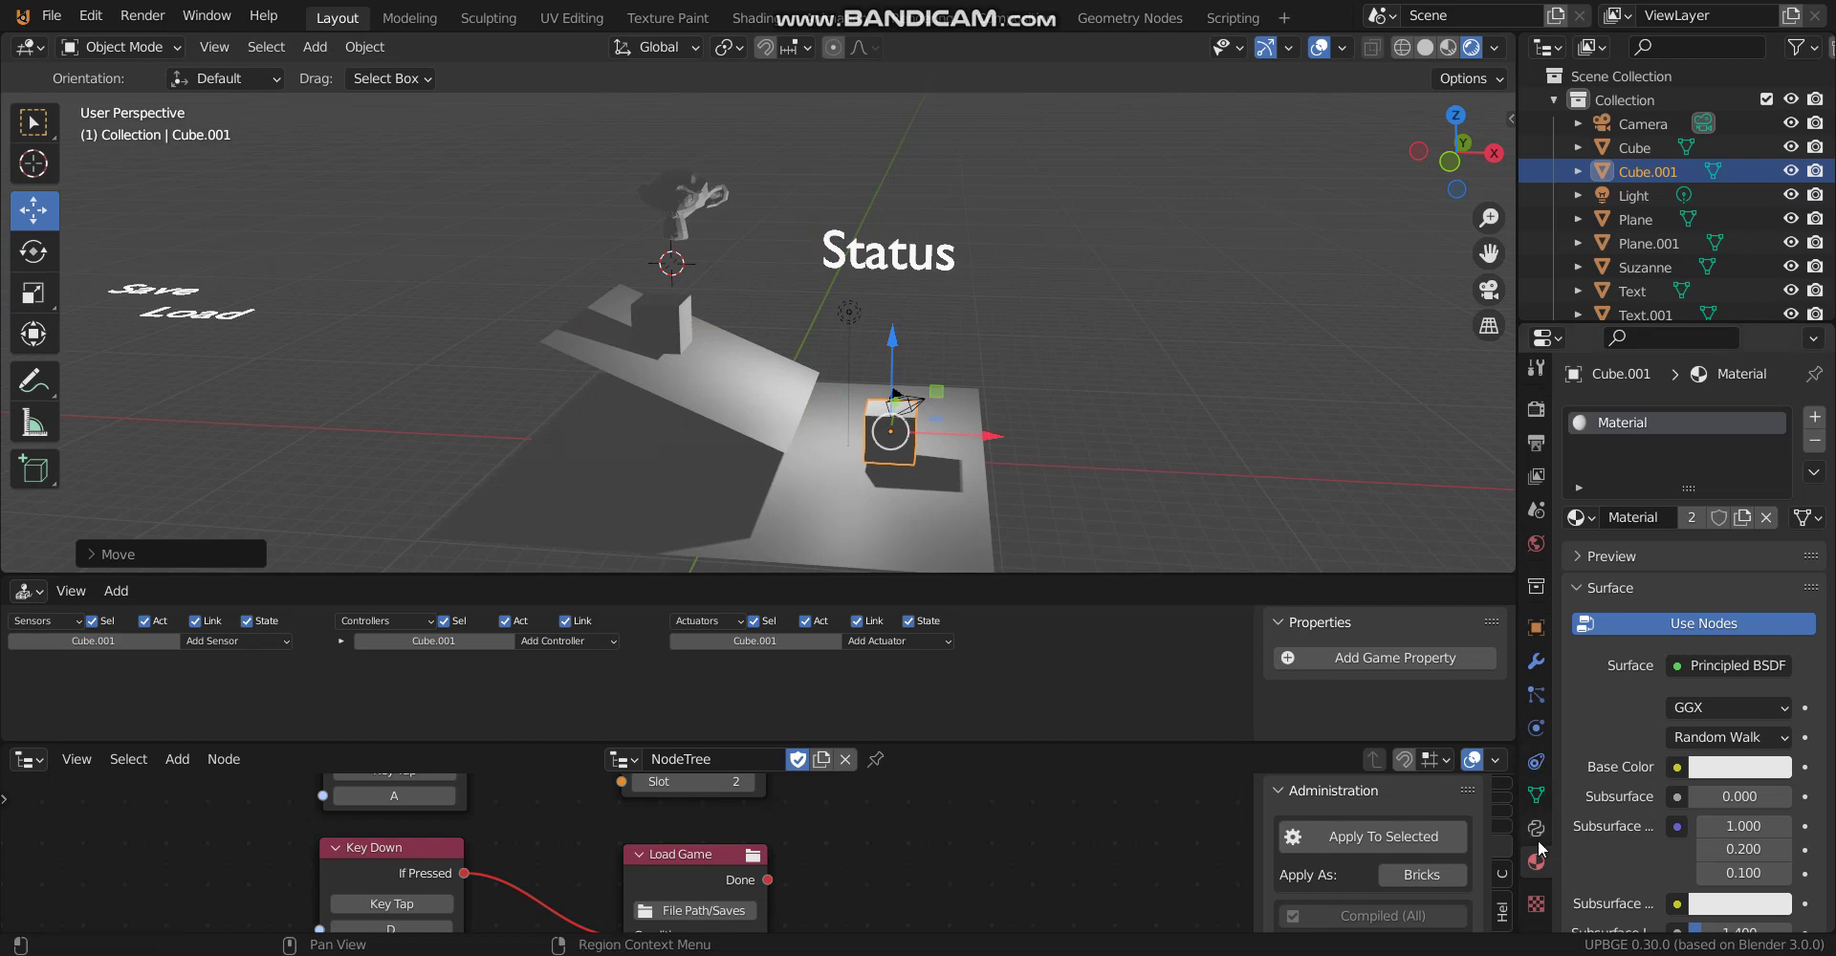
Tilt the duplicated cube by about 26 degrees and raise it above the Status text
key(r)
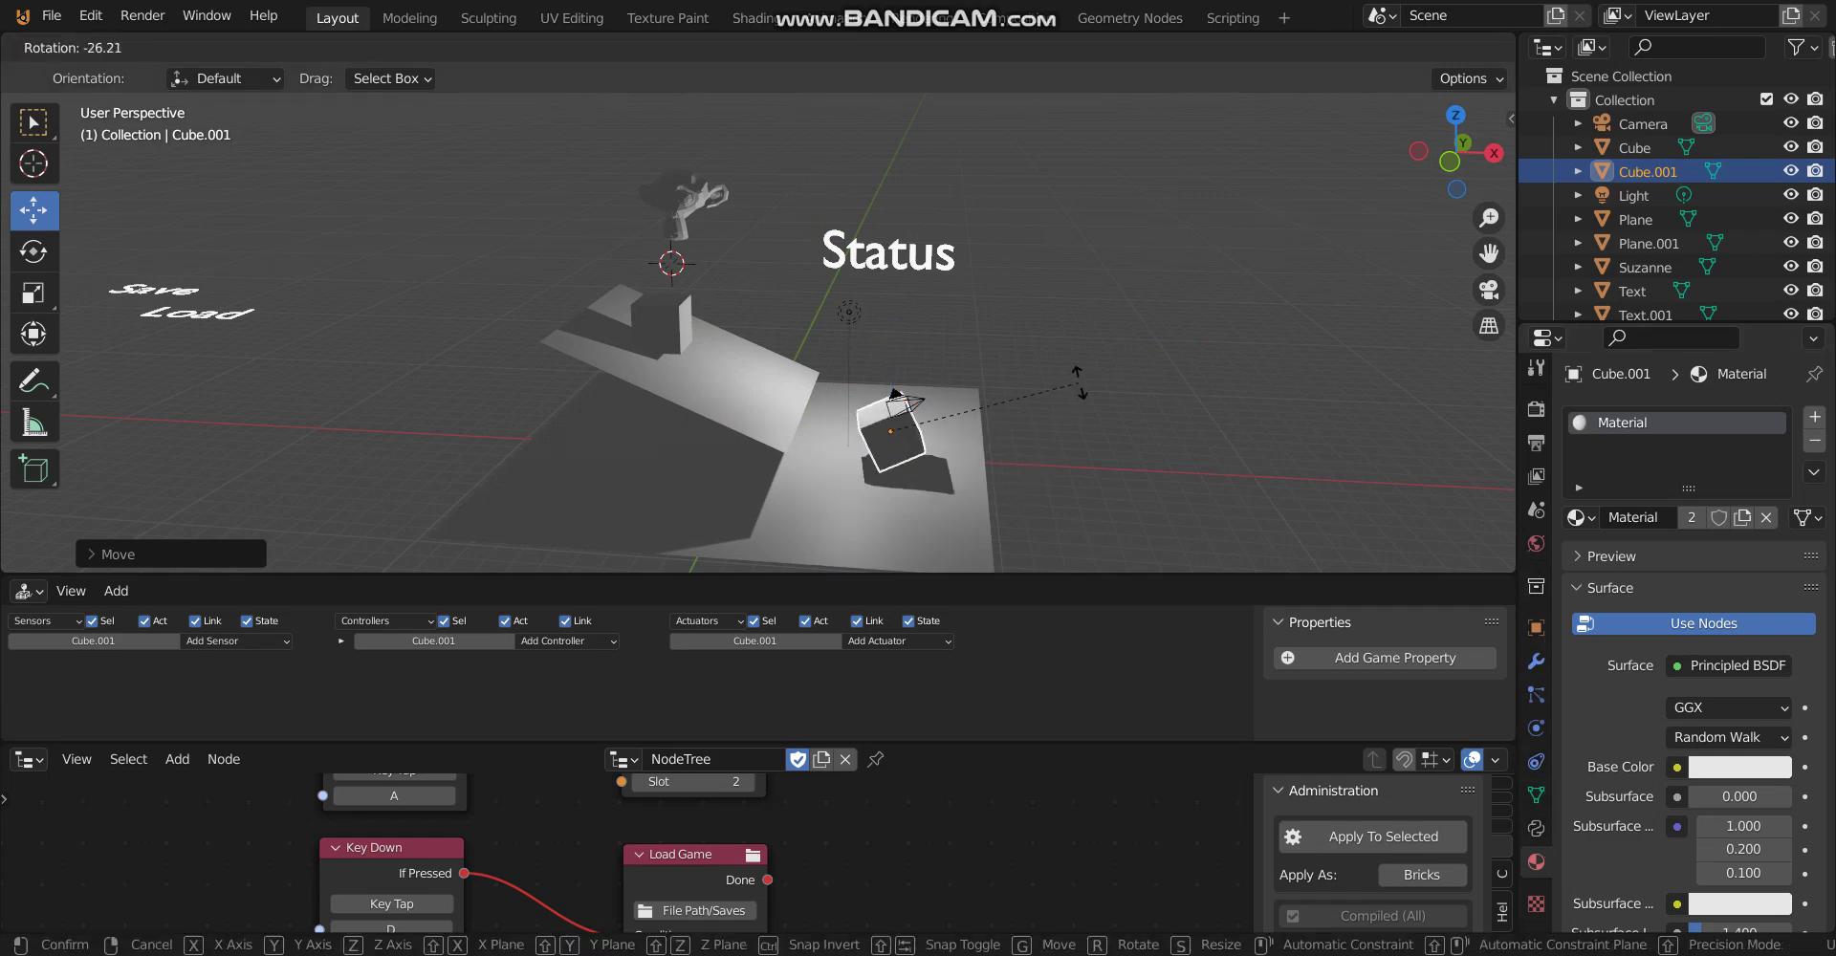
click(1071, 383)
key(g)
click(1081, 79)
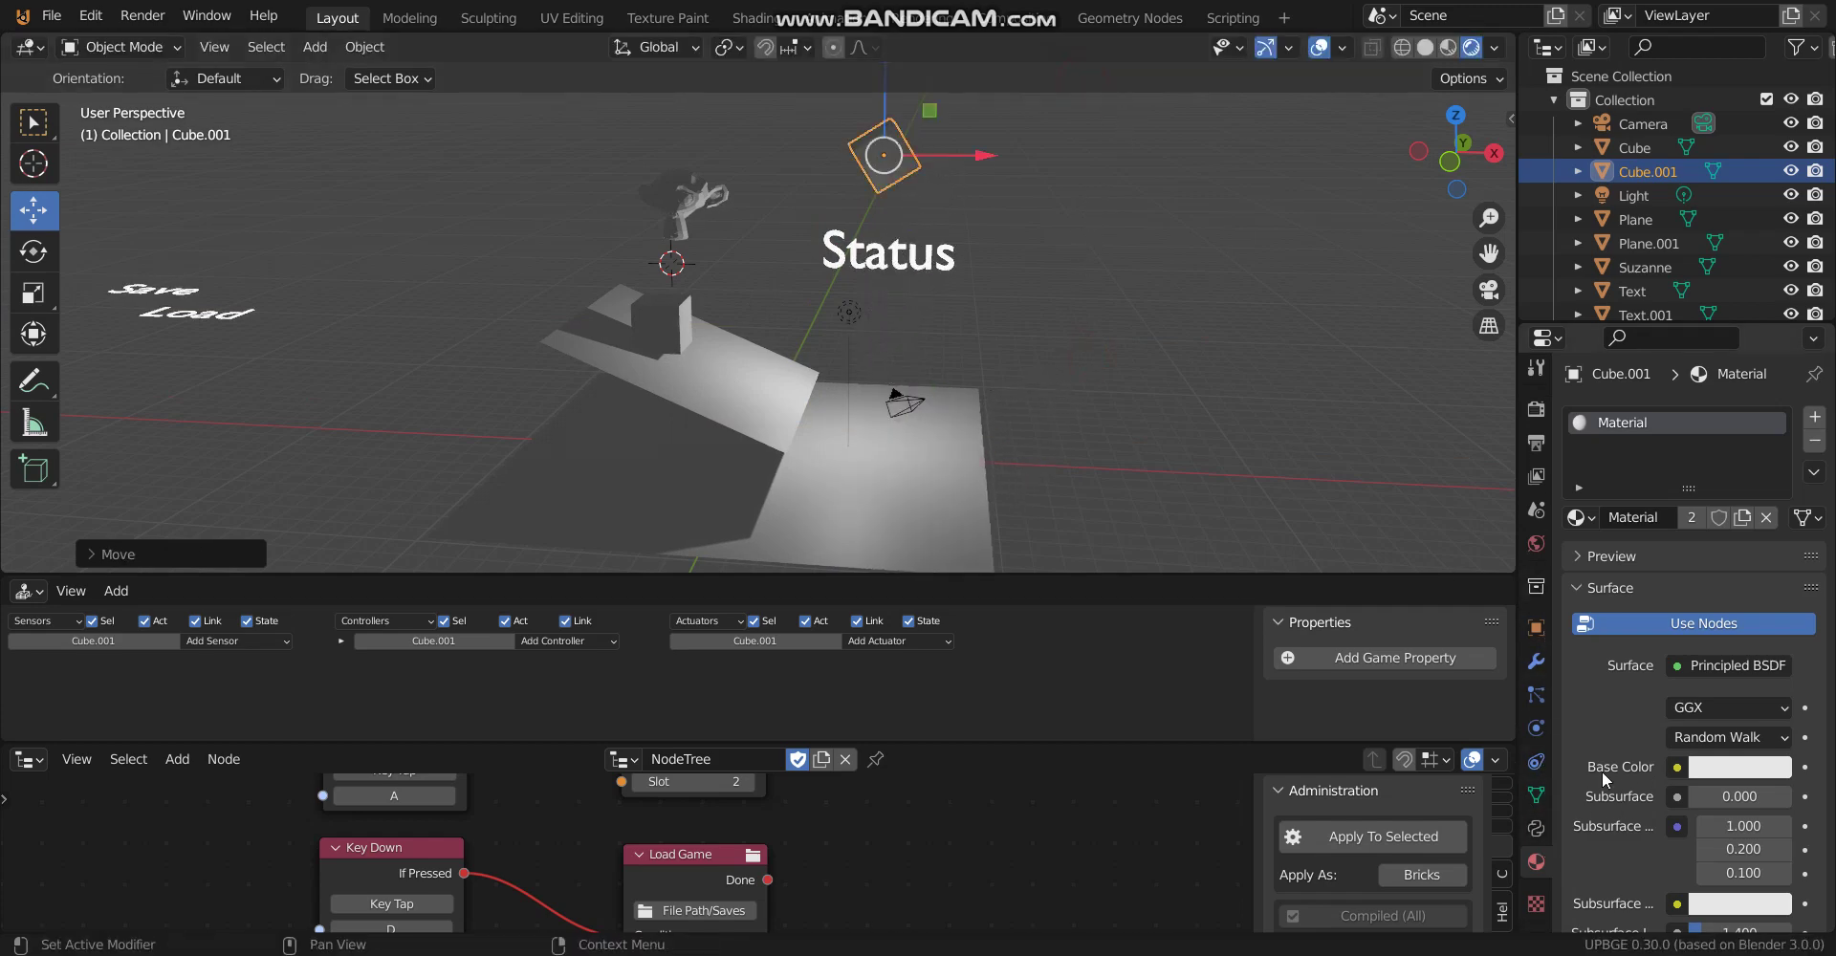
Set the duplicated cube's physics type to Rigid Body and enable its Box collision bounds
click(1536, 727)
click(1722, 747)
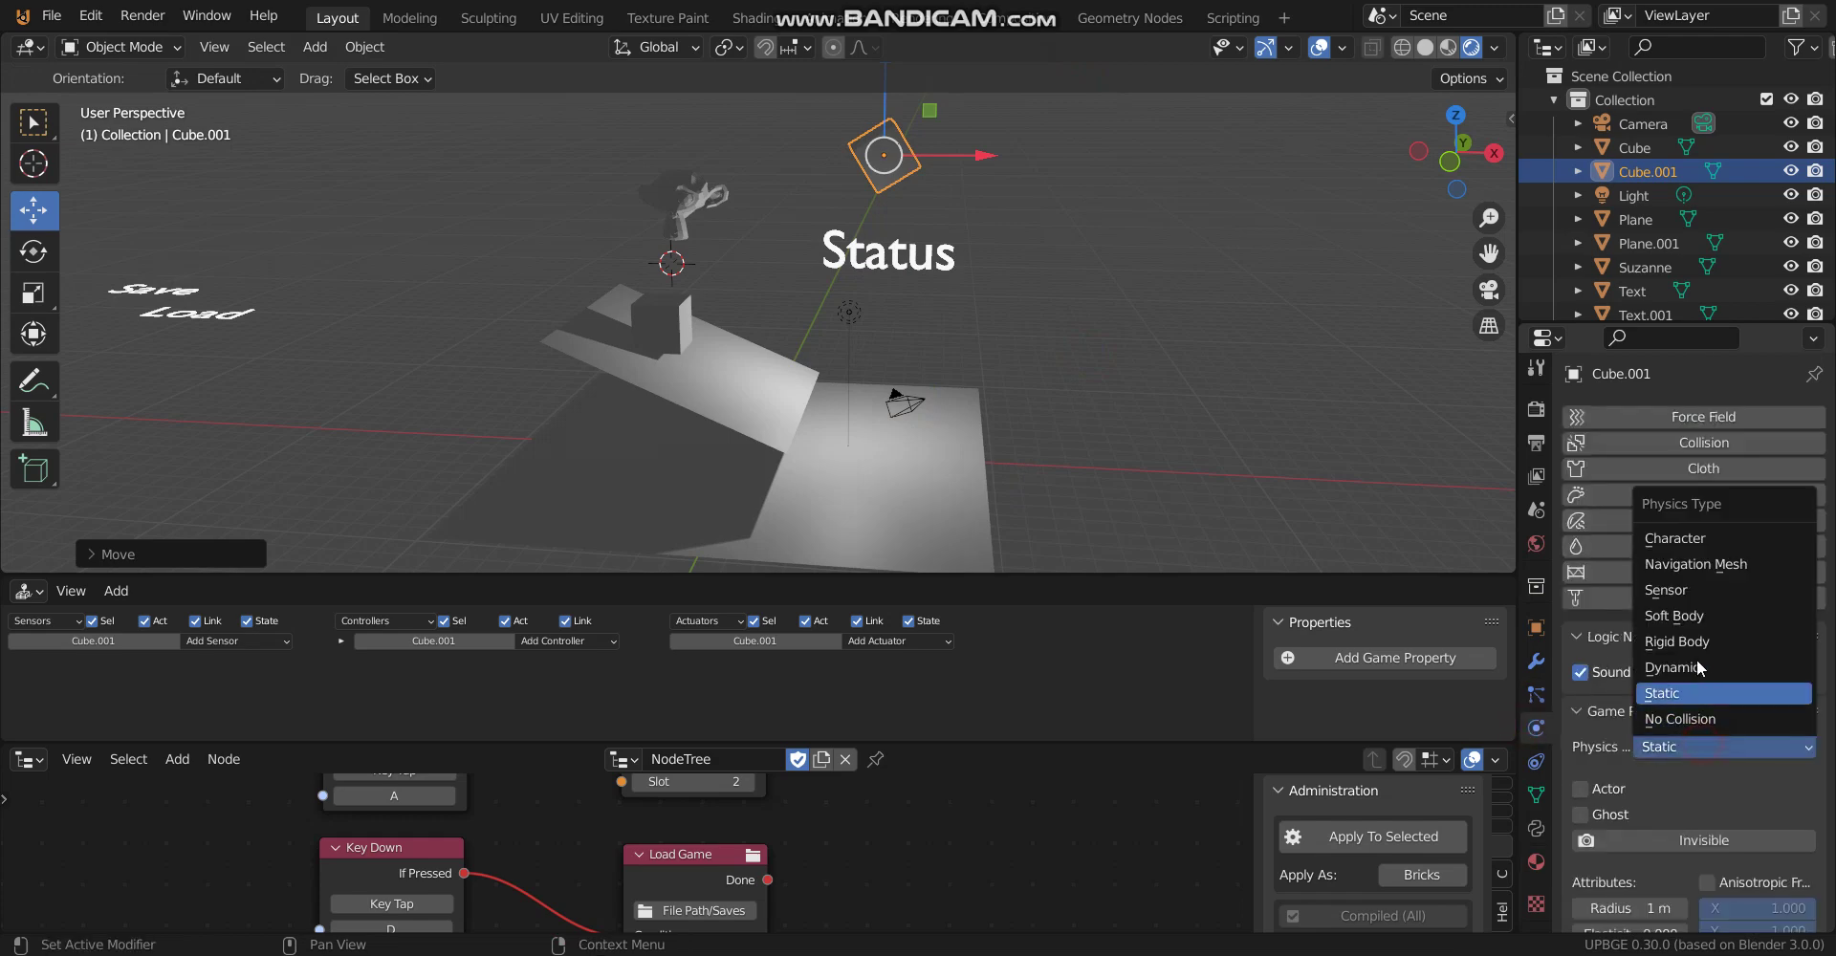
click(1708, 648)
scroll(1644, 826, down, 15)
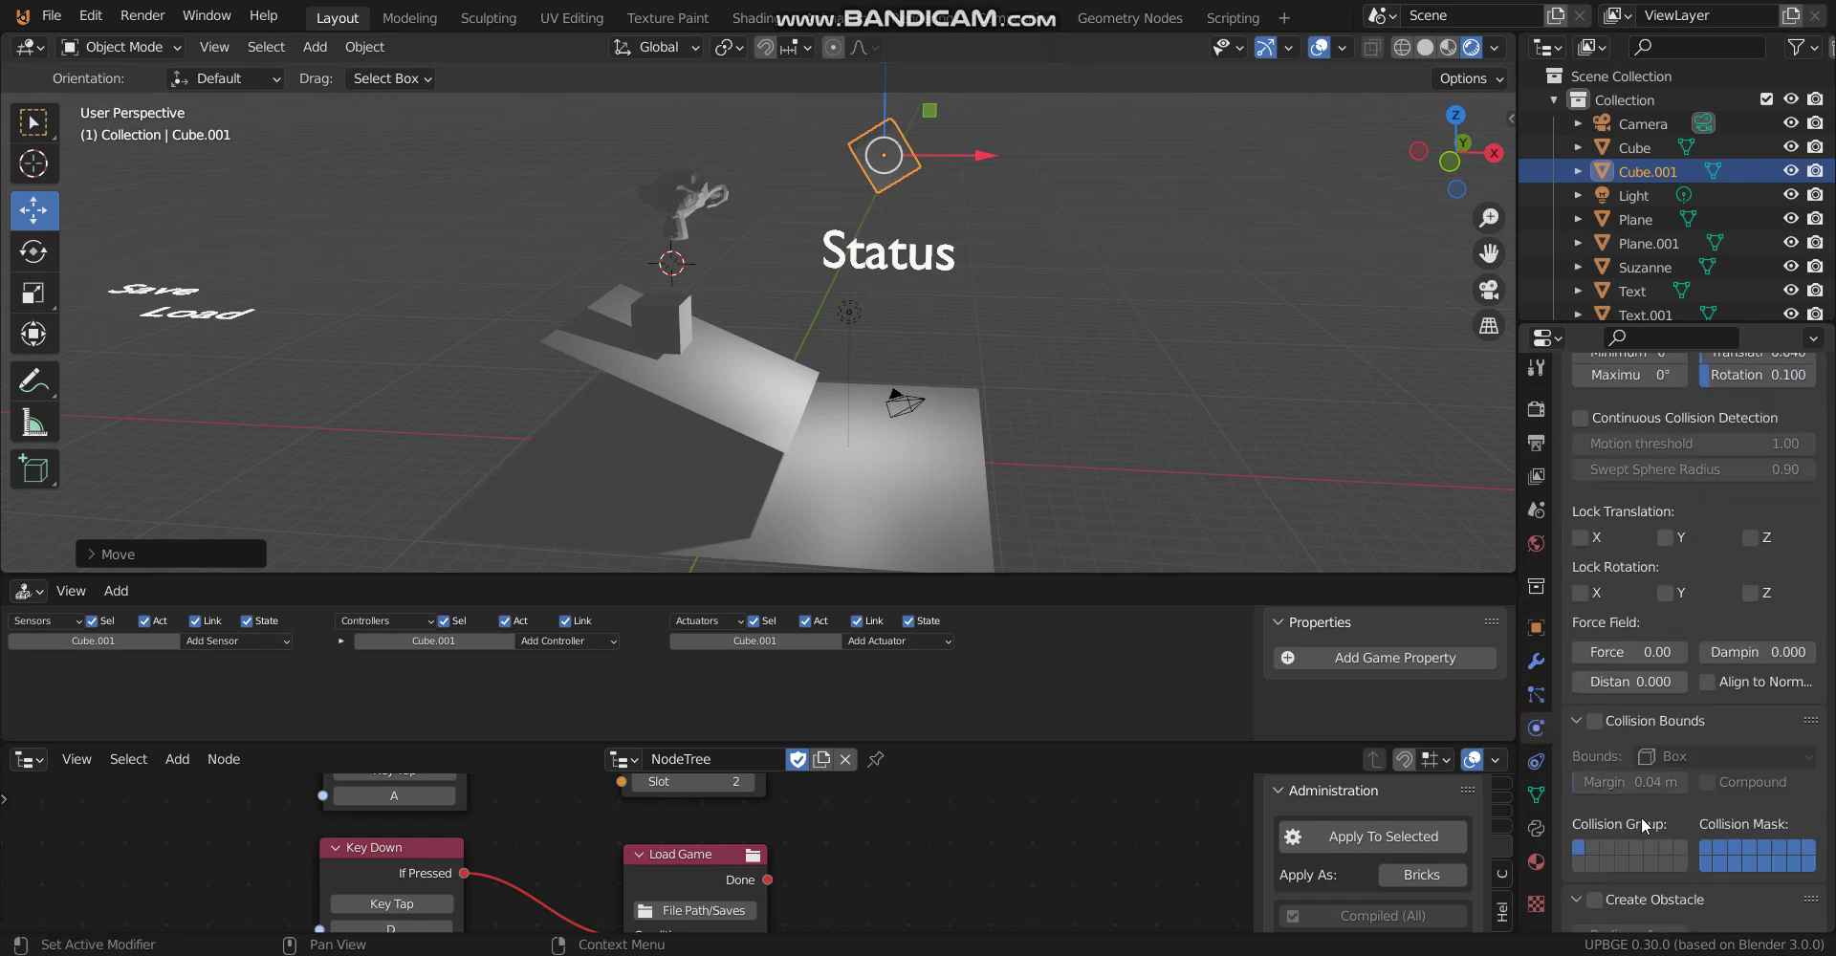
click(1595, 721)
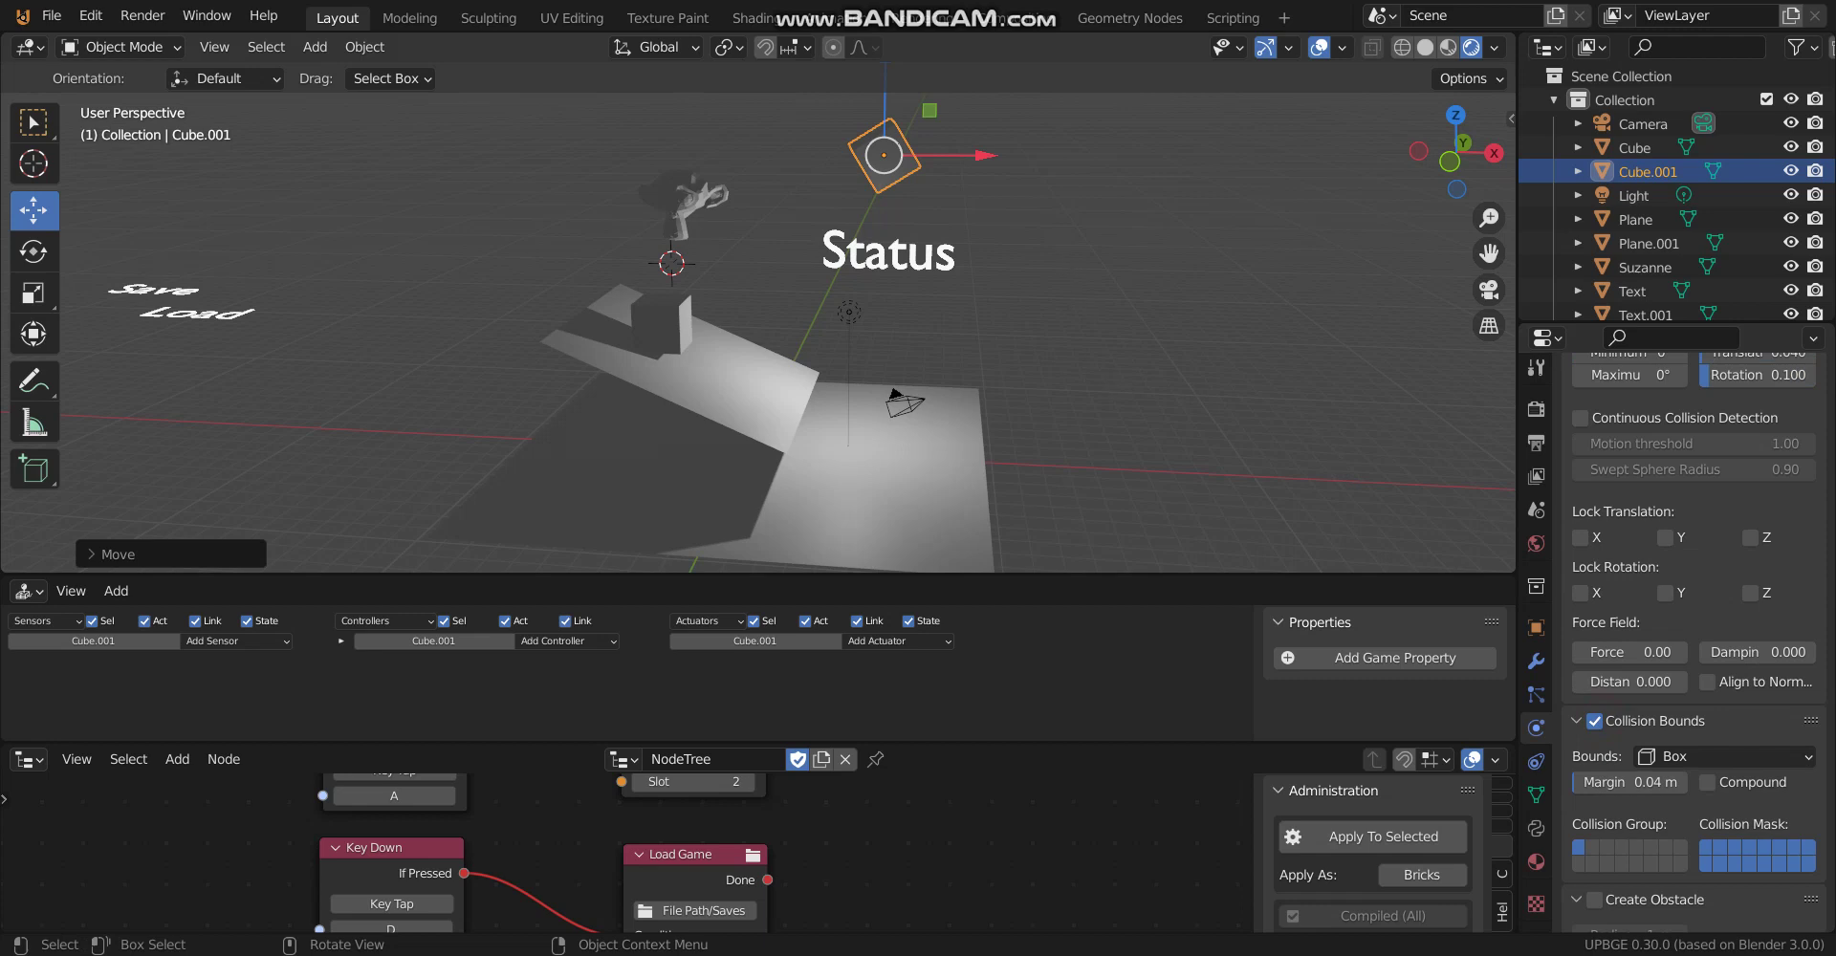
Run the game and repeatedly save and load its state while the monkey and tilted cube fall, and stop it
key(p)
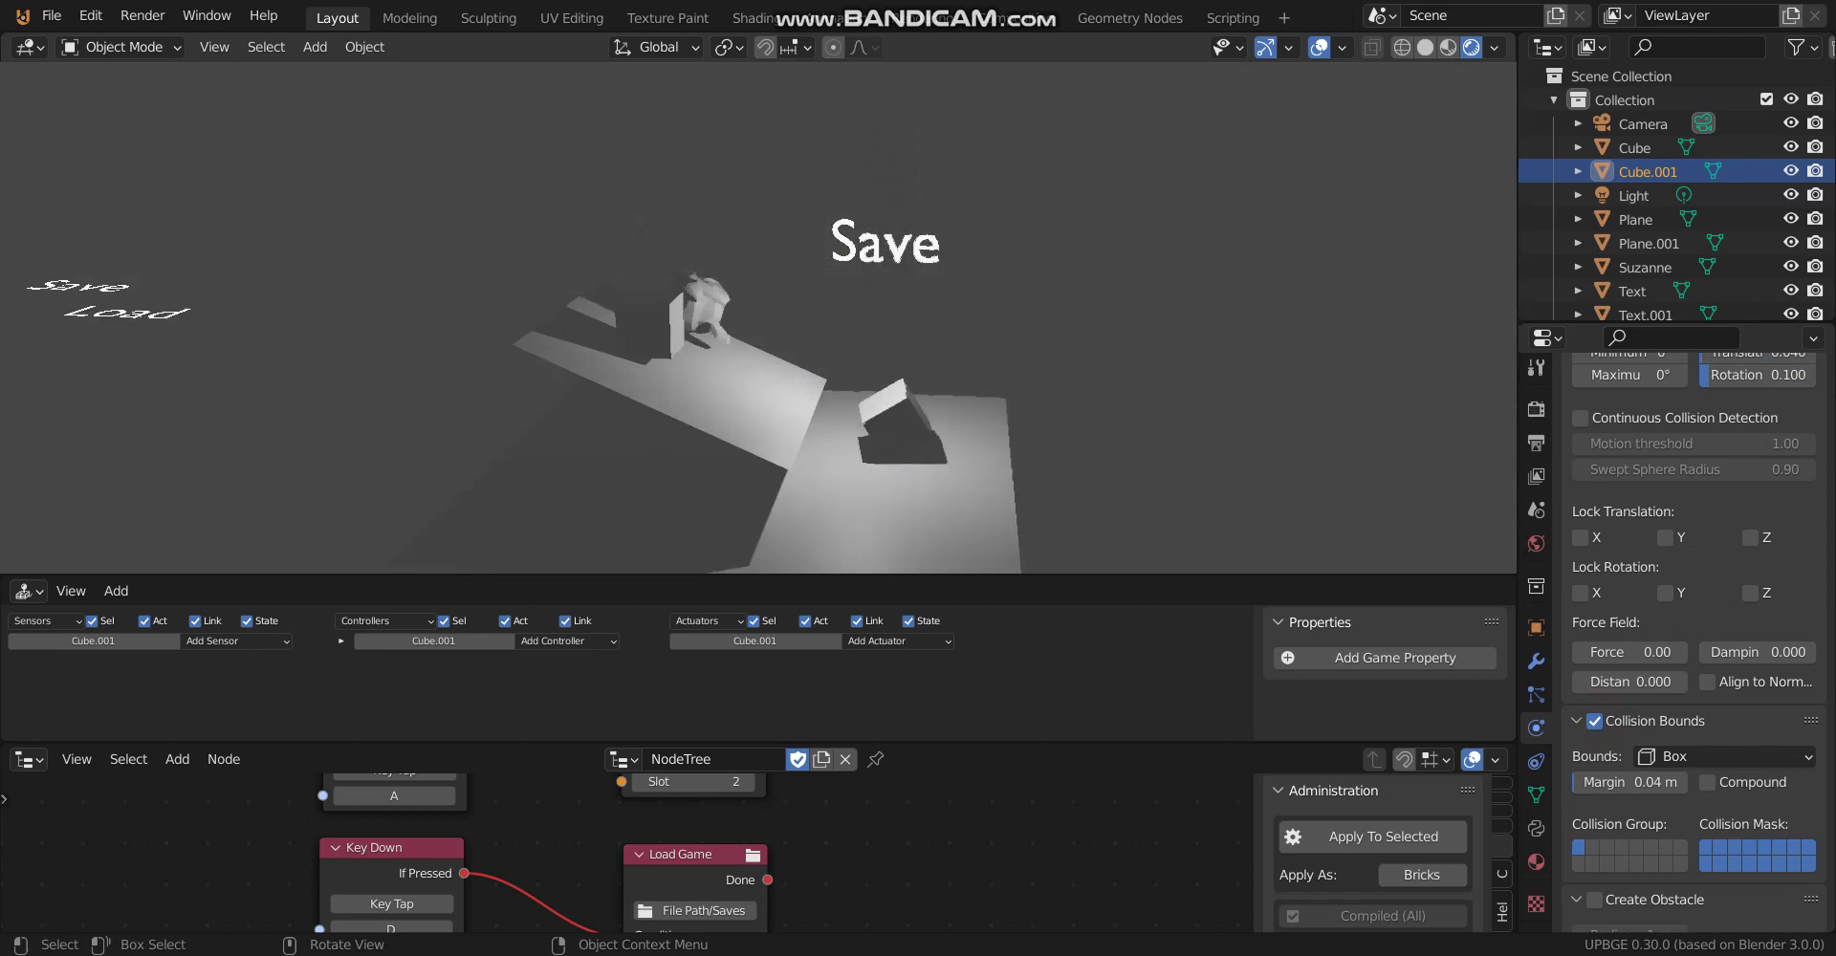
key(d)
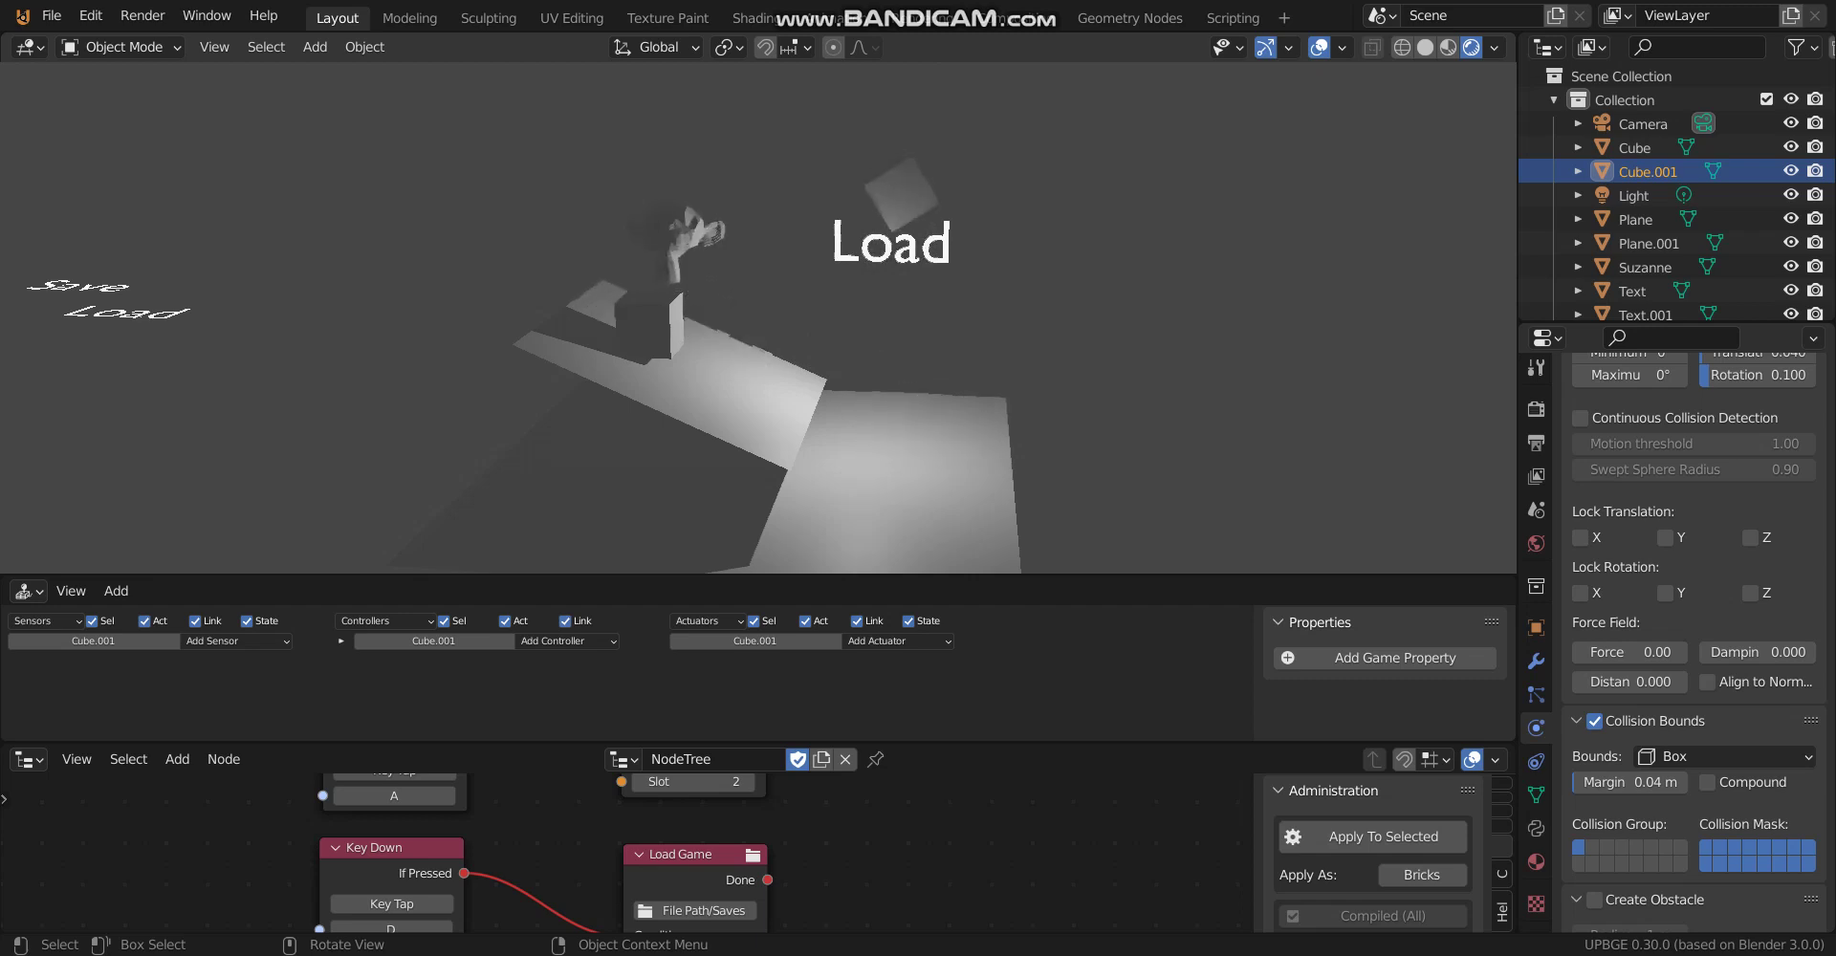
key(d)
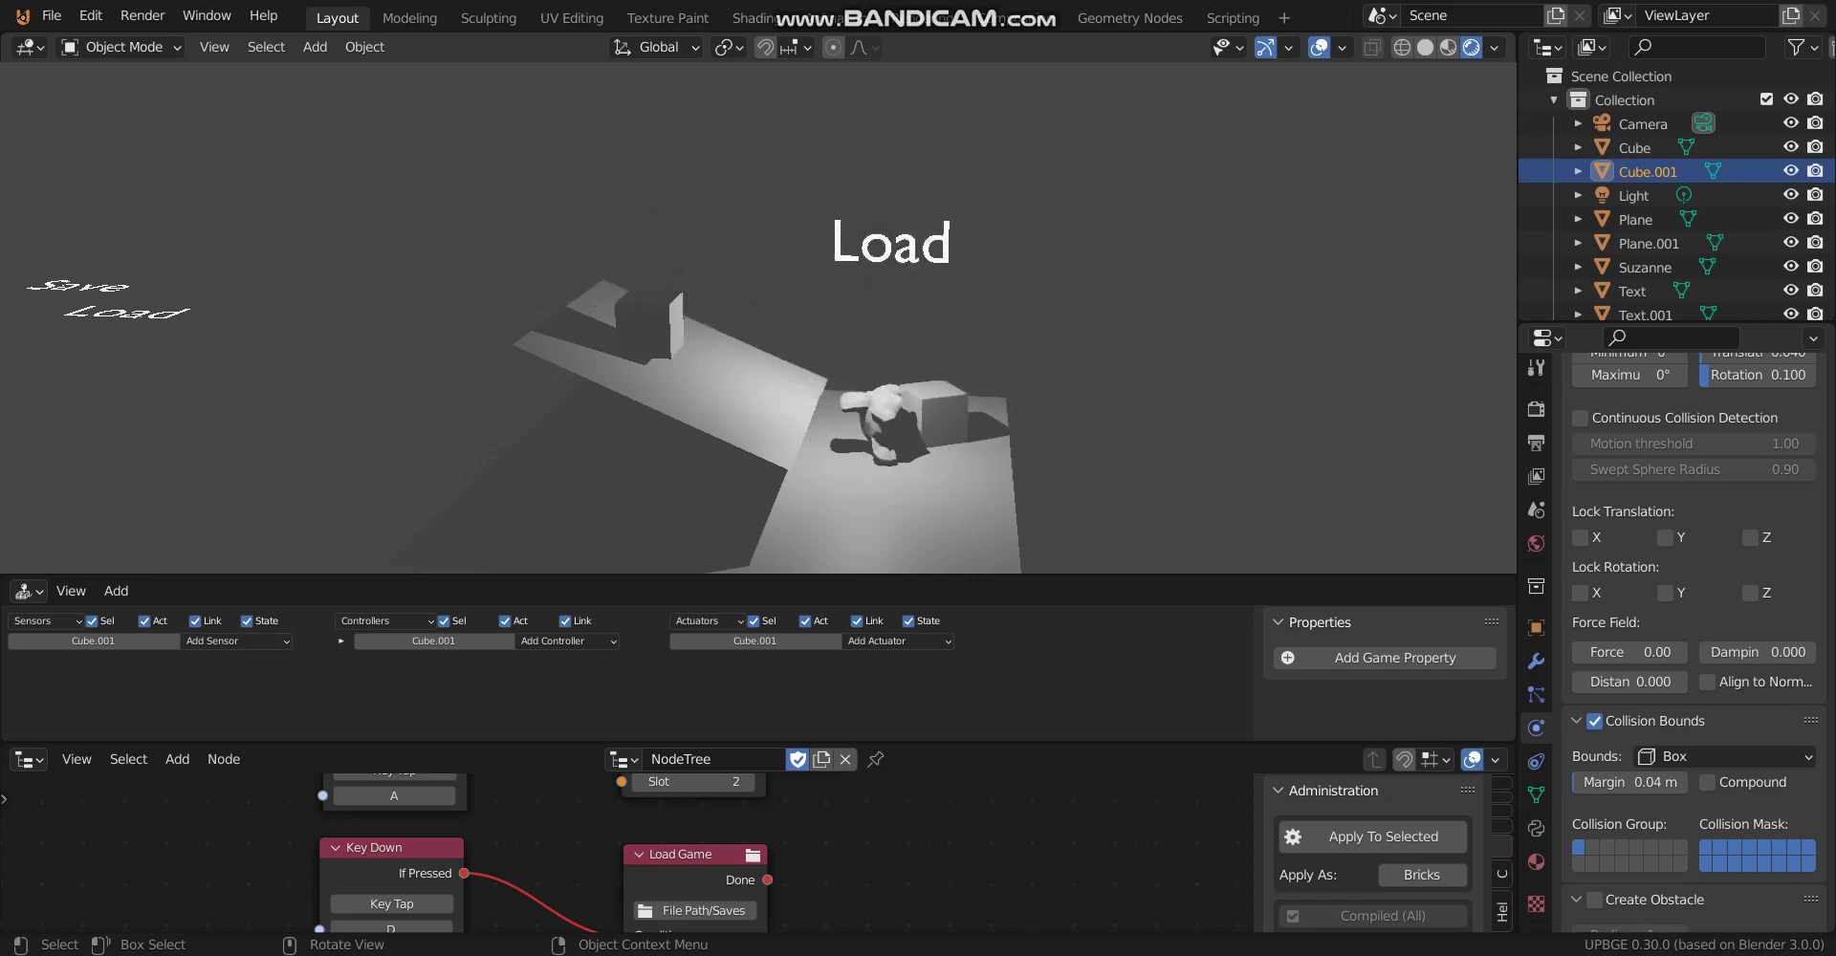
key(d)
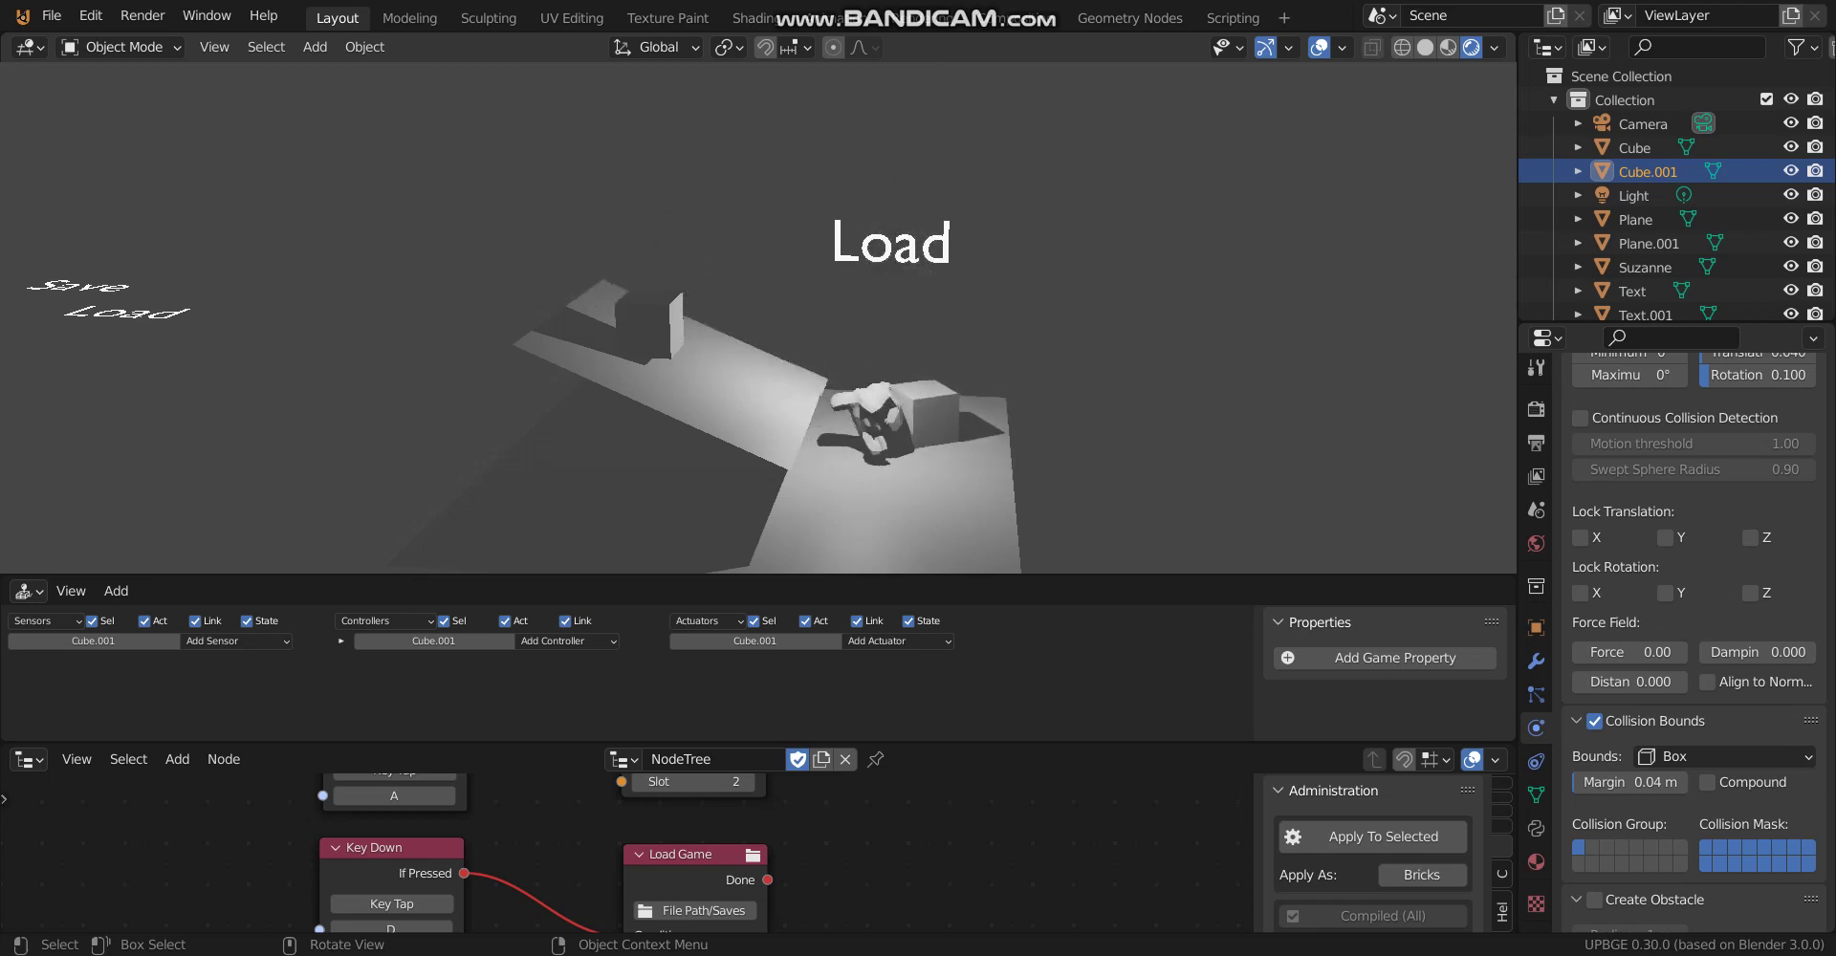
key(d)
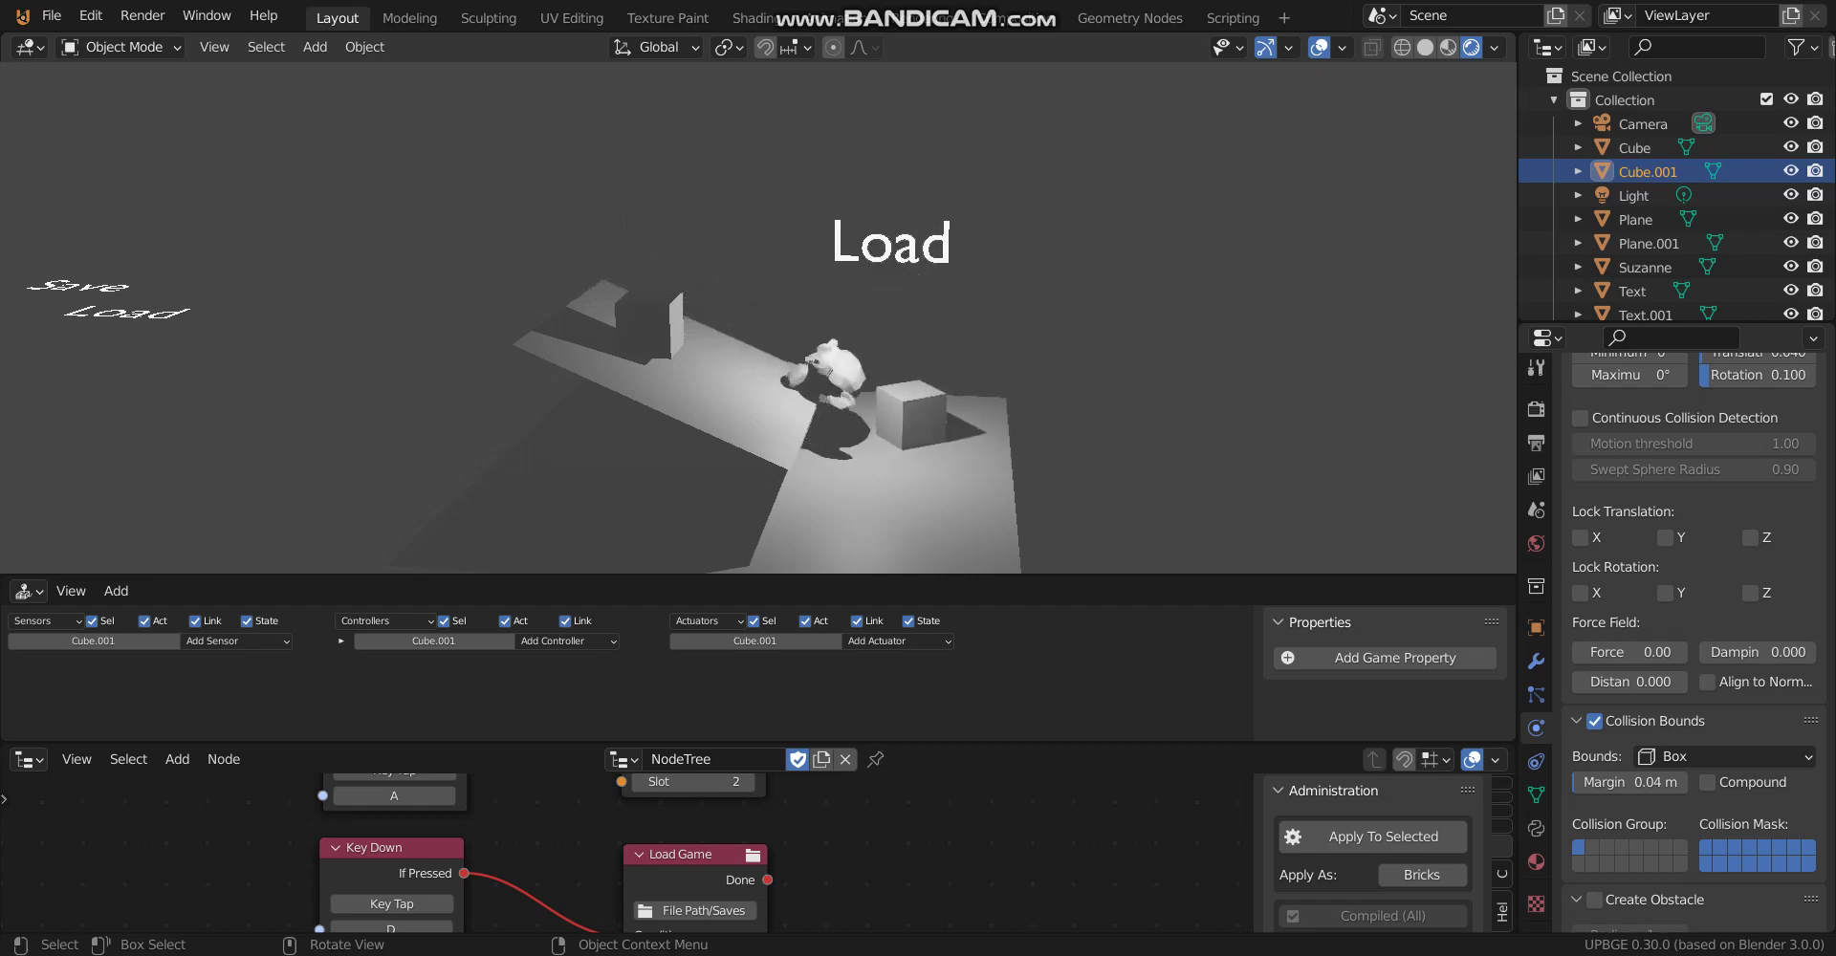
key(d)
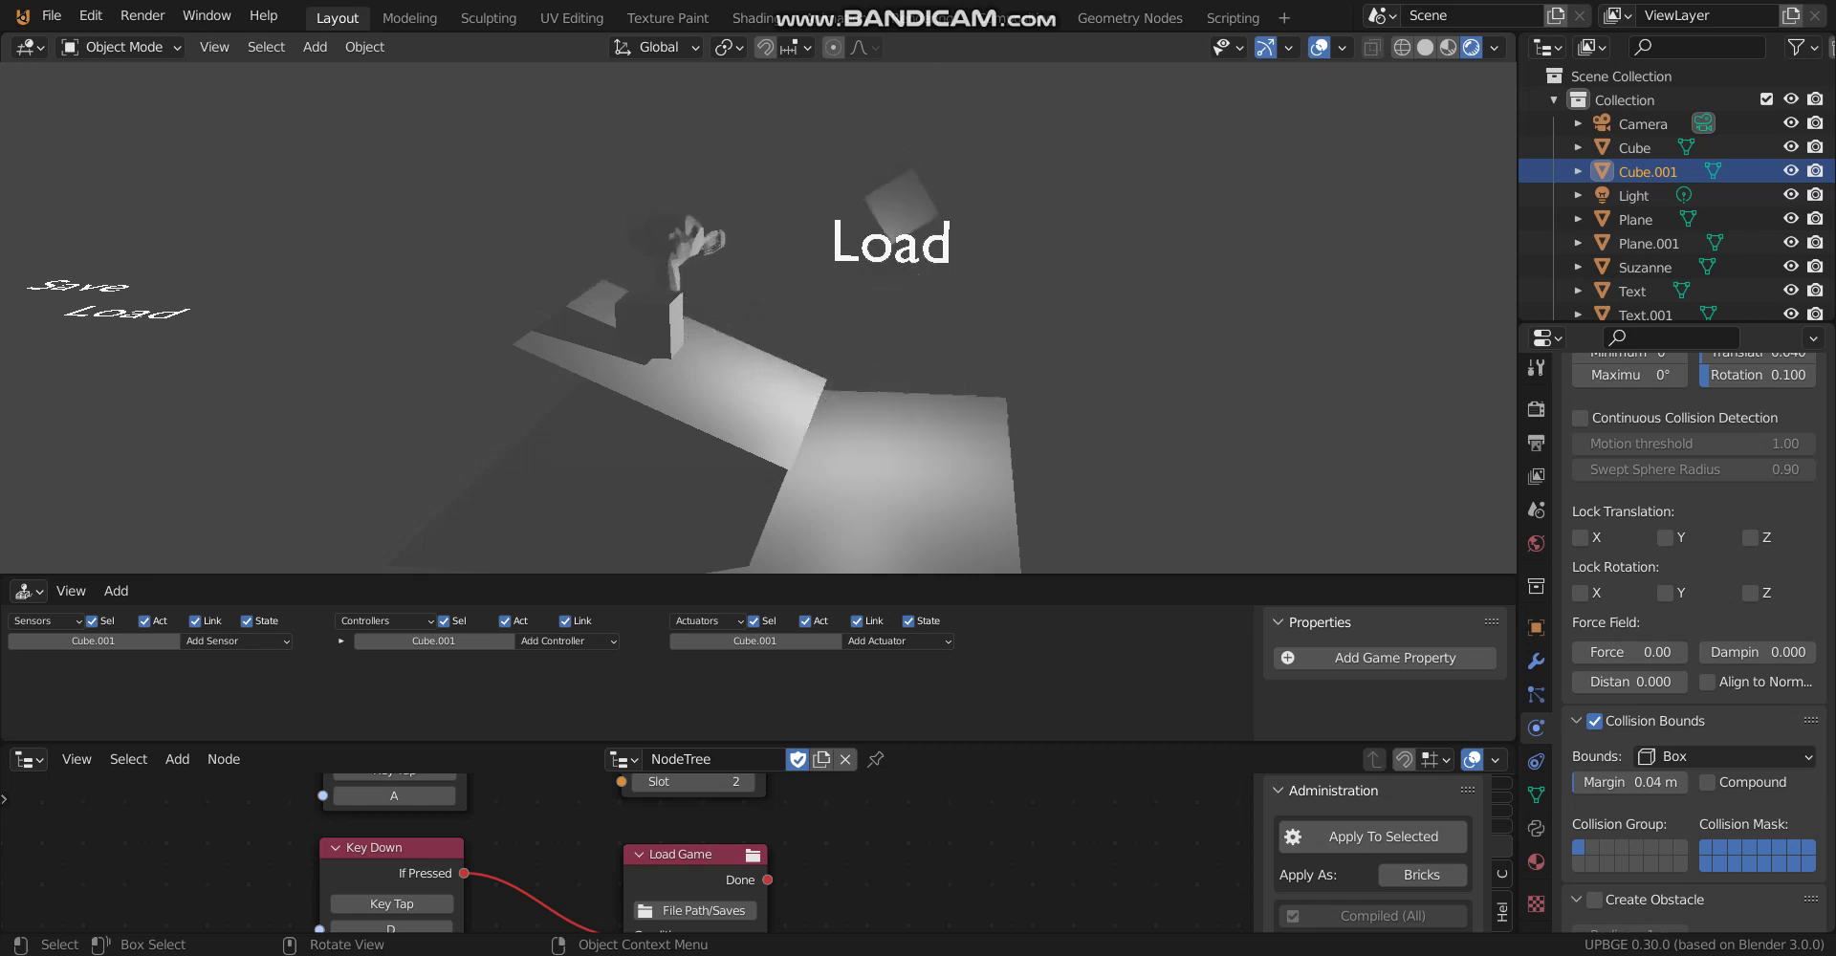
key(a)
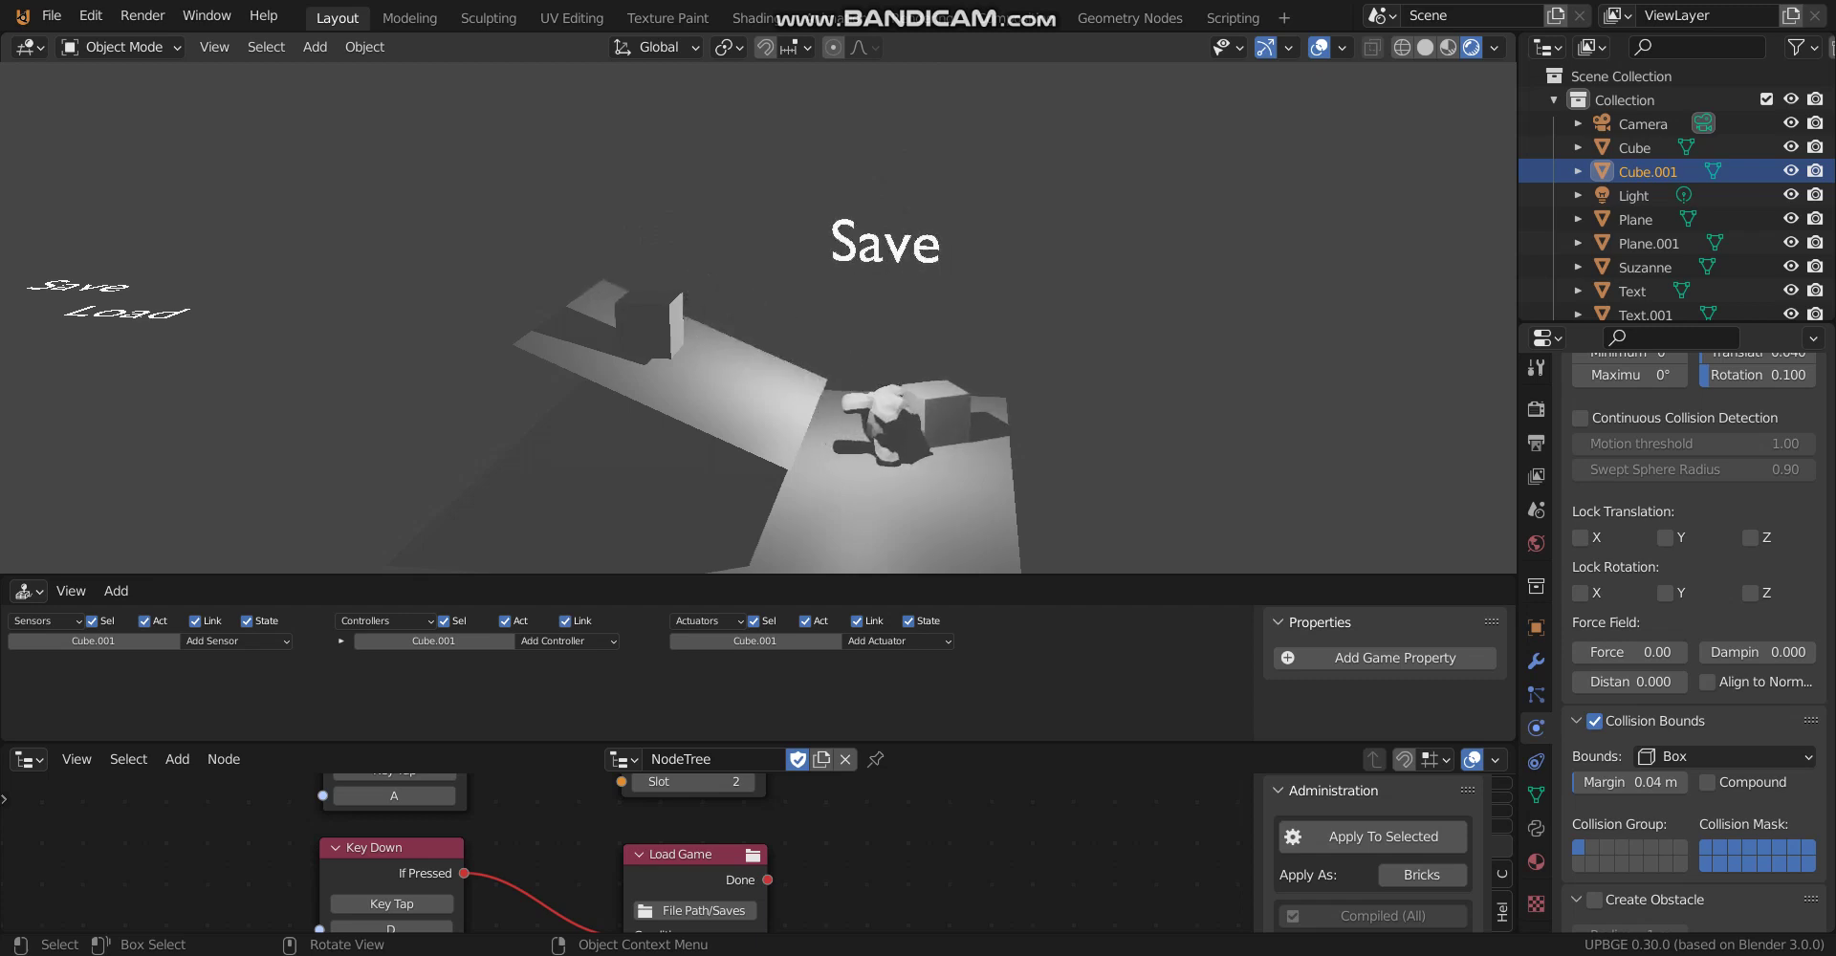
key(d)
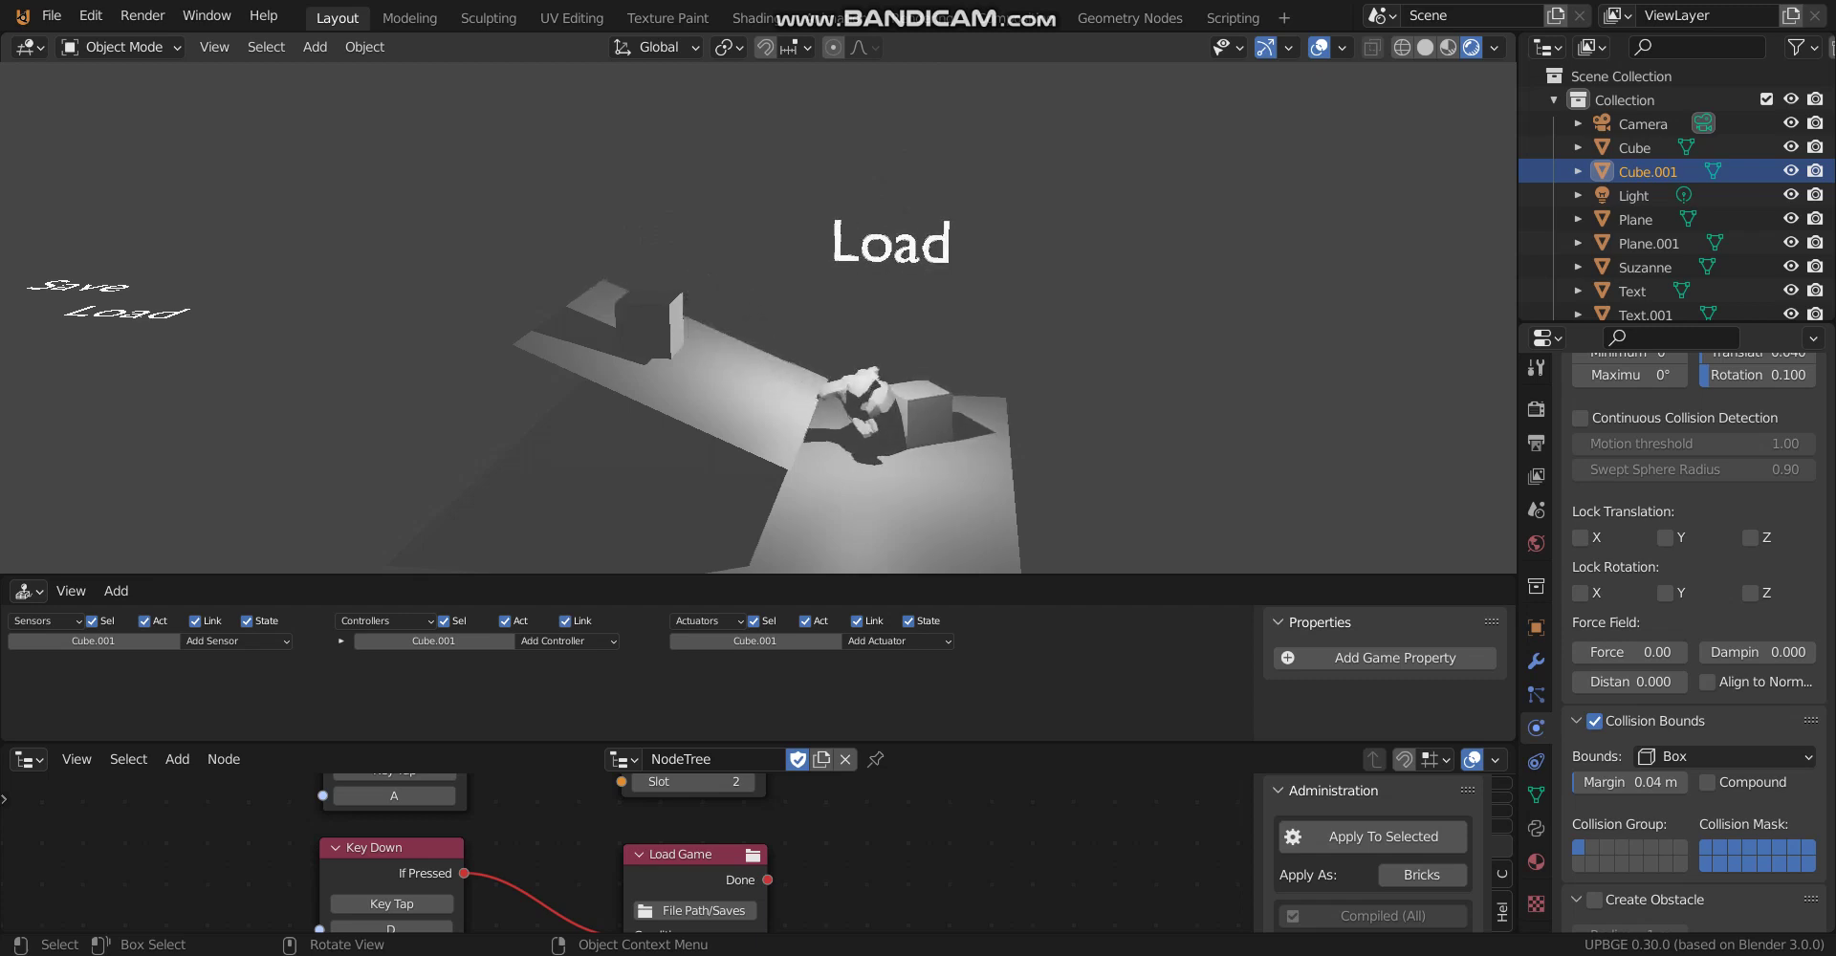
key(d)
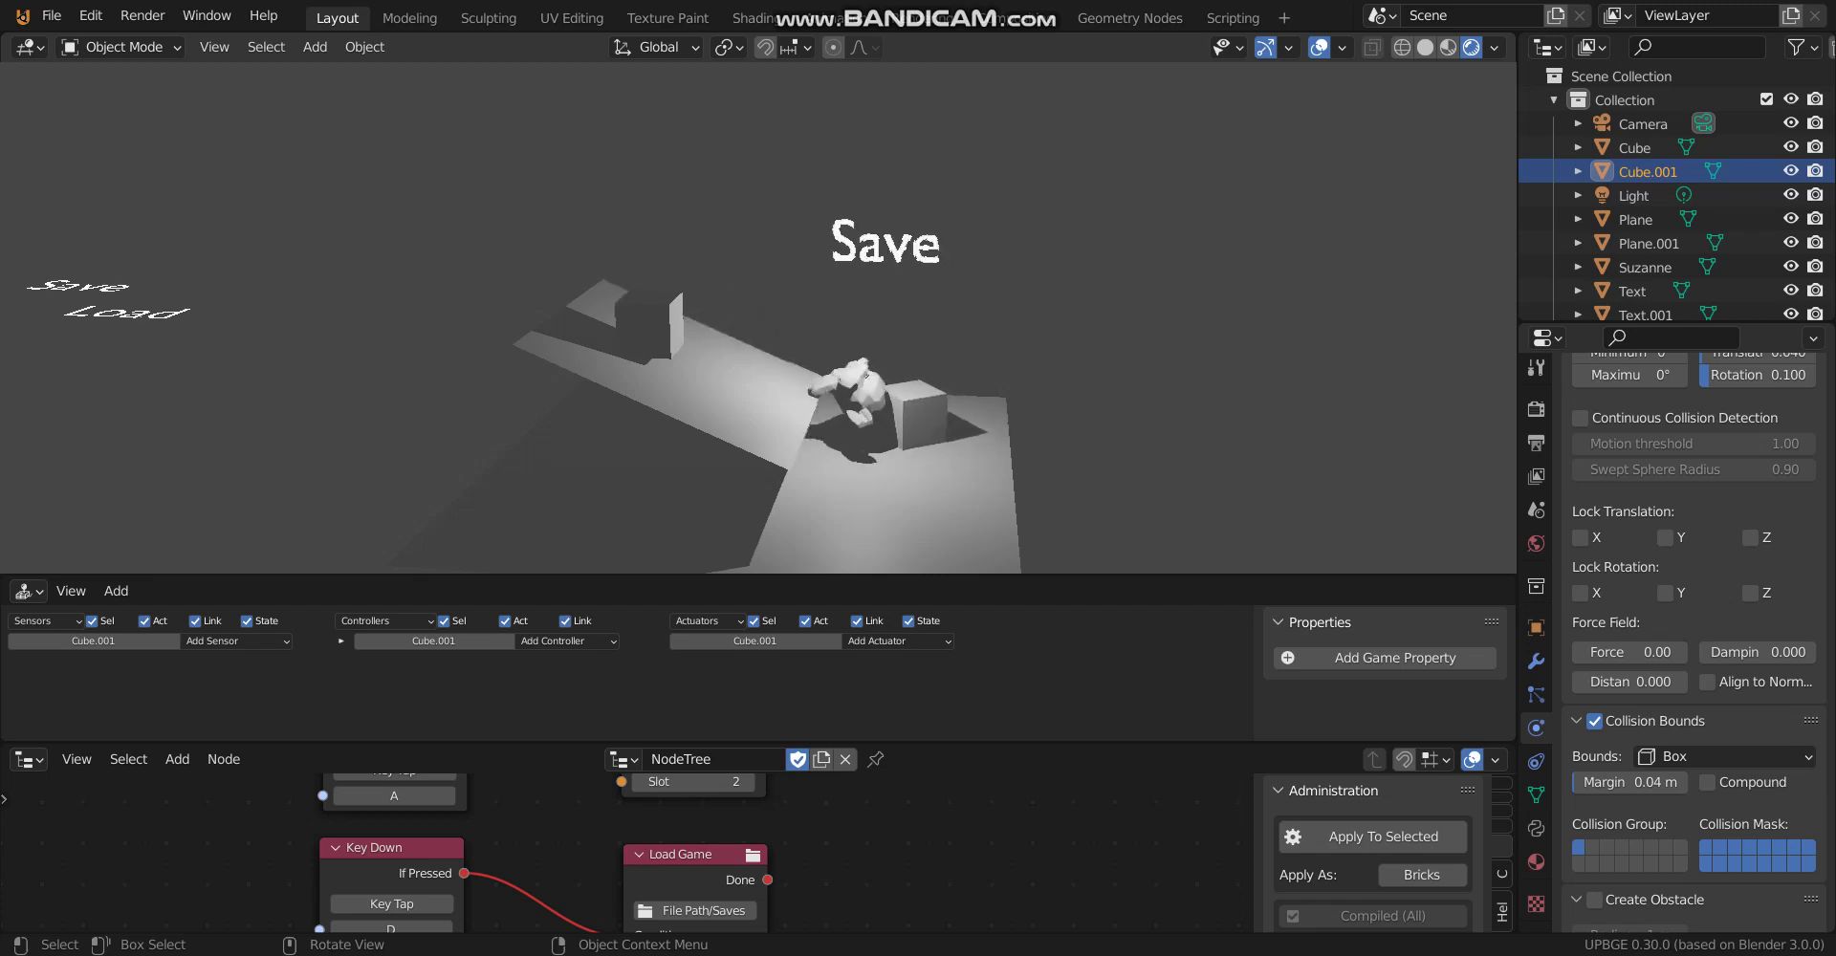
key(d)
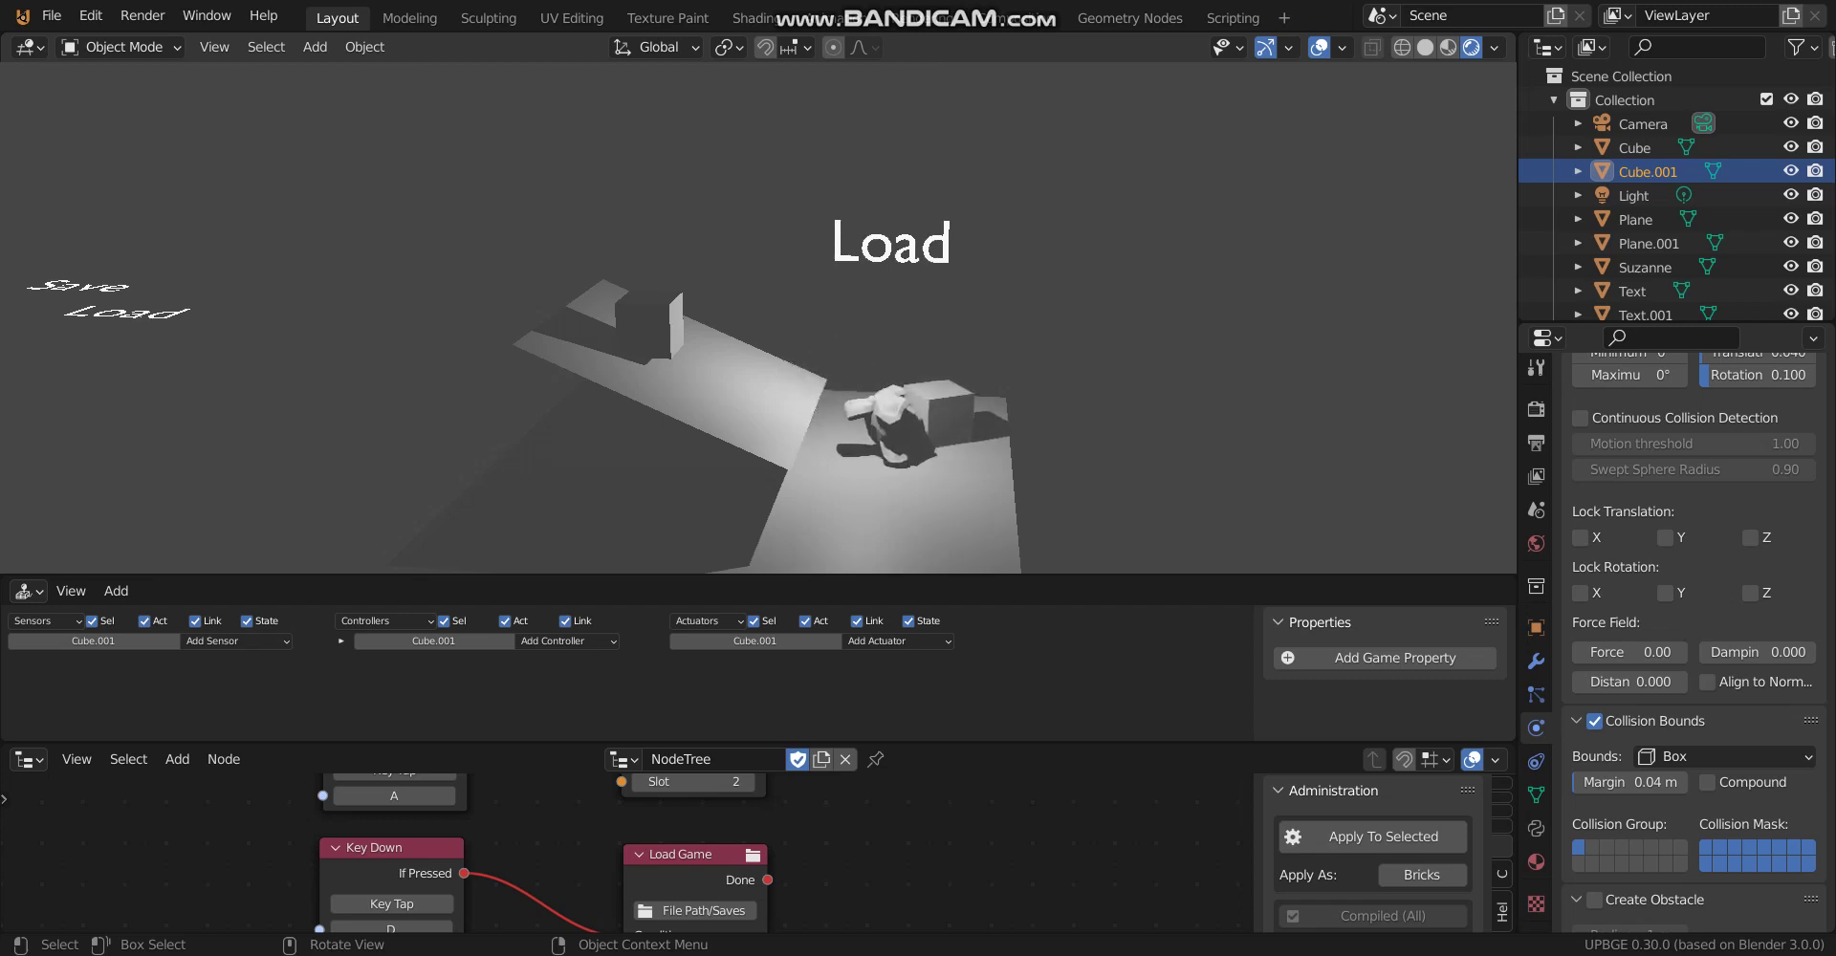
key(a)
key(d)
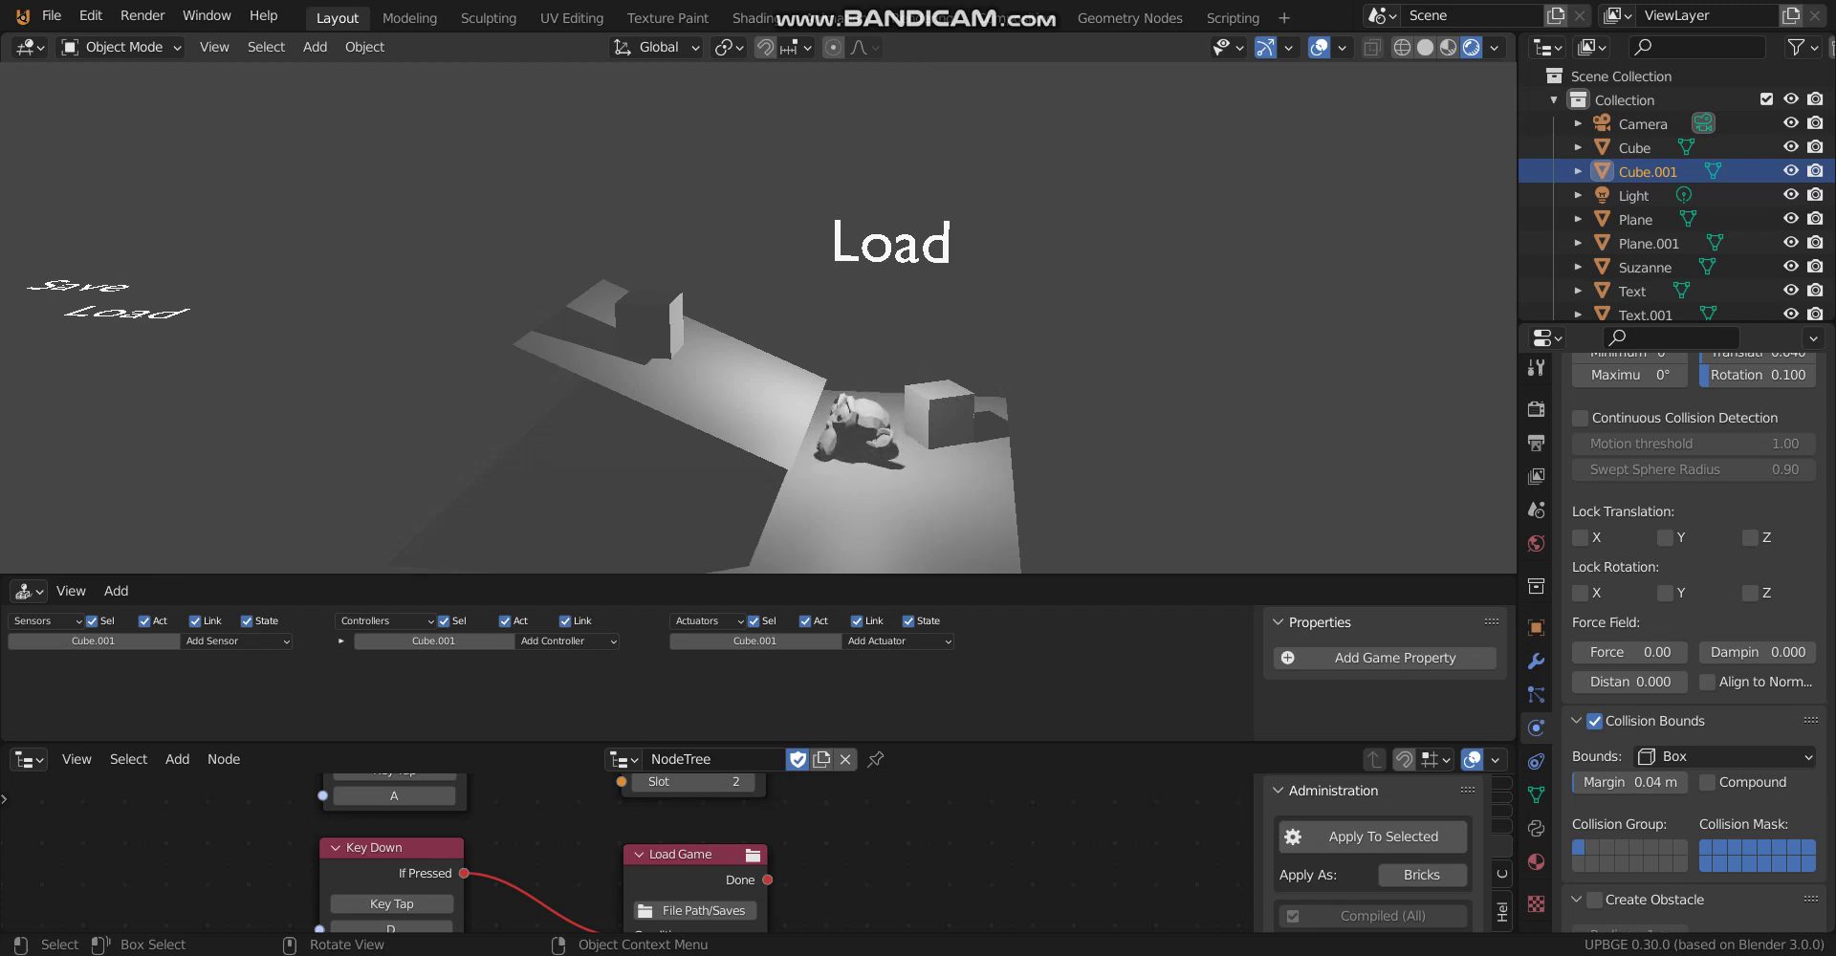
key(Escape)
Duplicate the tilted rigid-body cube four times and spread the copies around and below the Status text
key(shift+d)
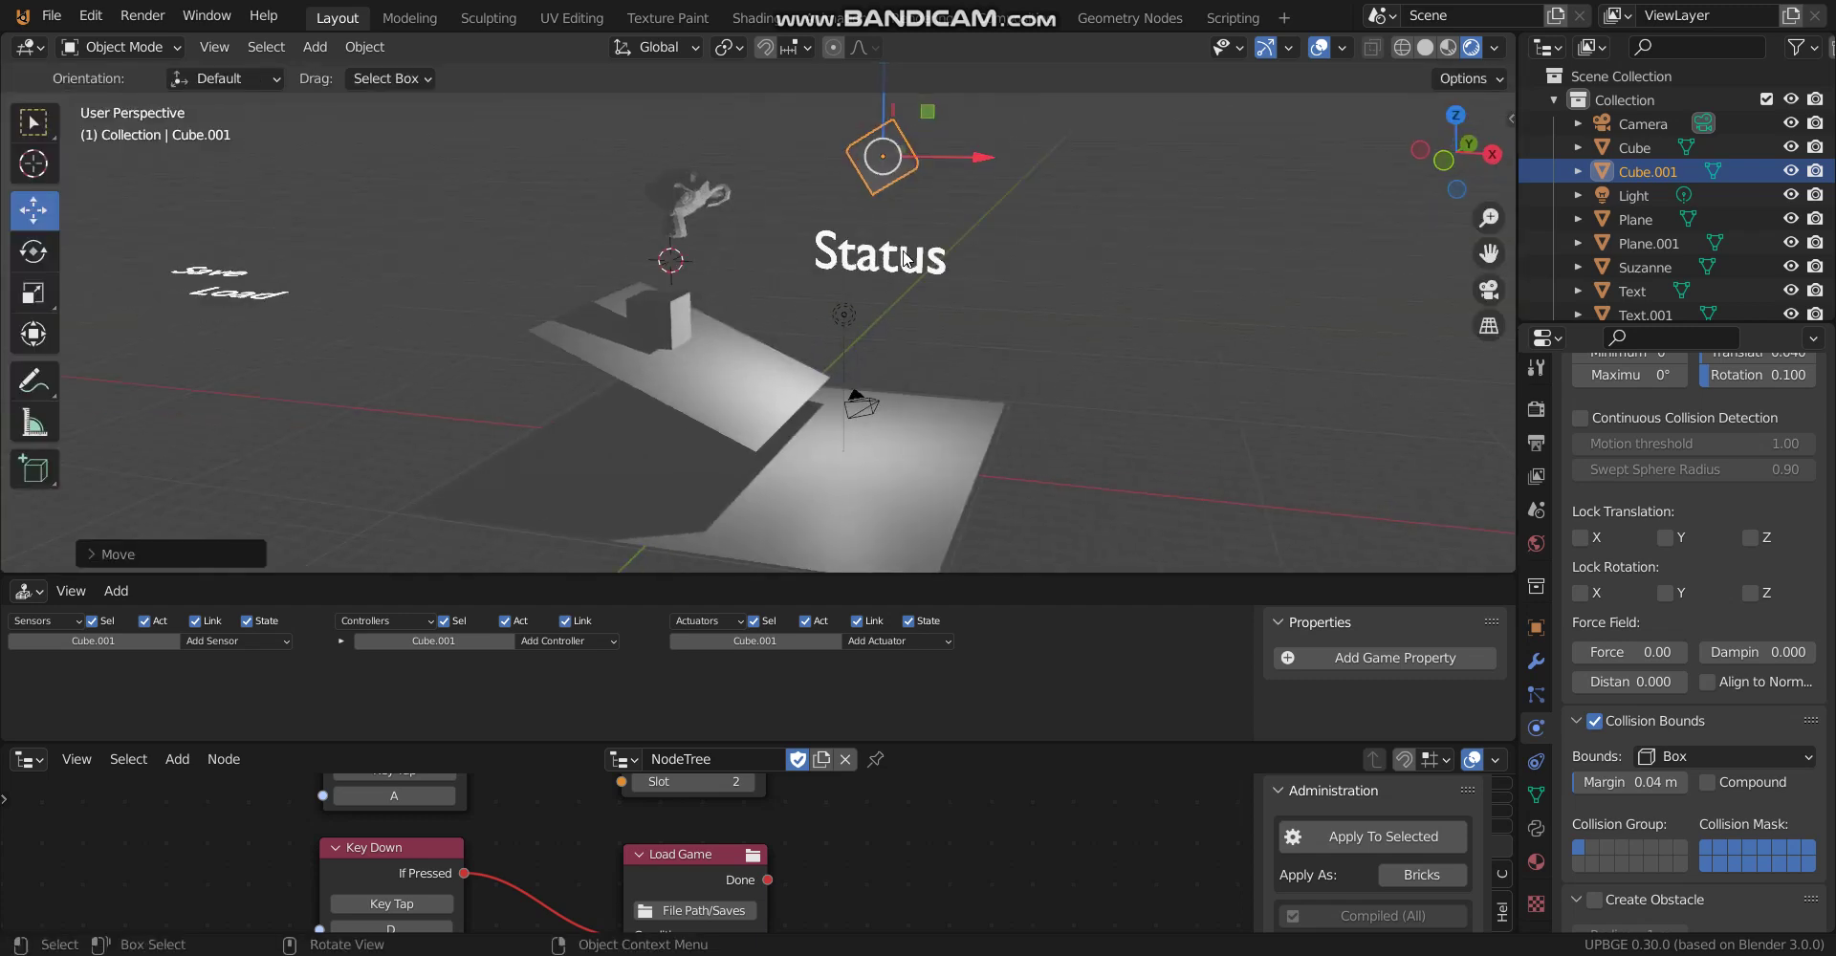
click(1010, 391)
key(shift+d)
click(817, 414)
key(shift+d)
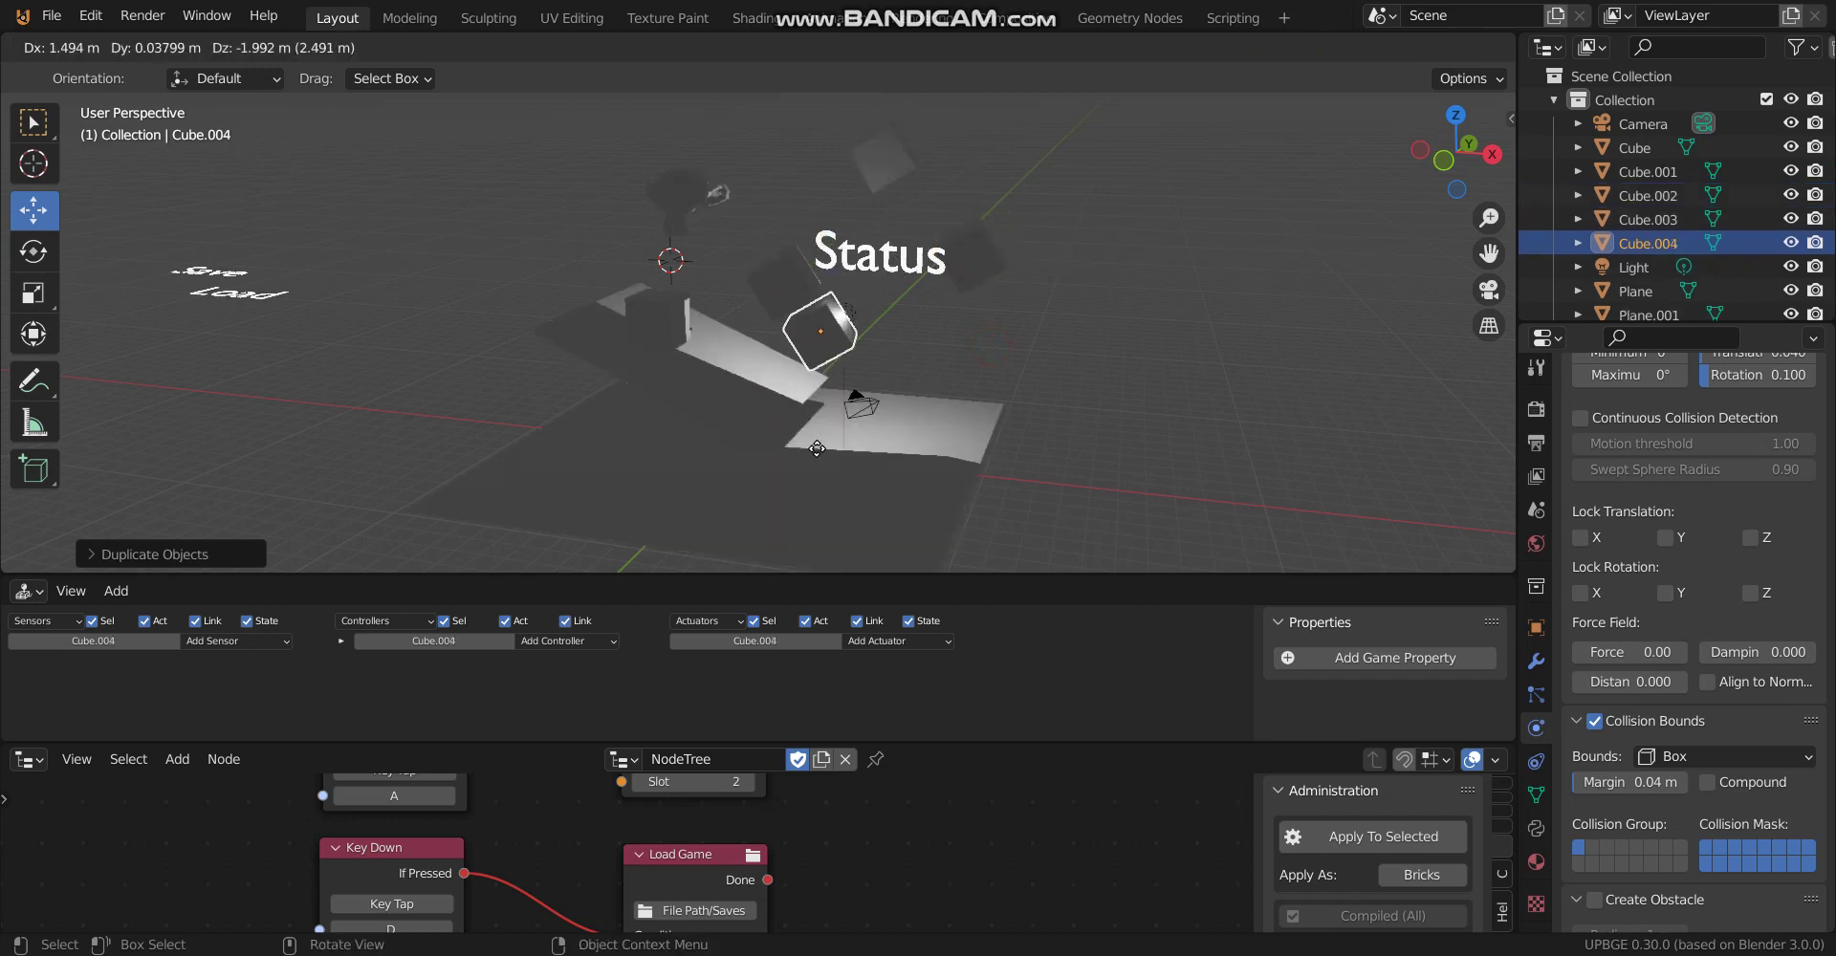
click(741, 411)
key(shift+d)
click(736, 318)
Run the game with the added cubes, trigger save and load as they fall, and stop it
middle_drag(736, 317, 799, 320)
key(p)
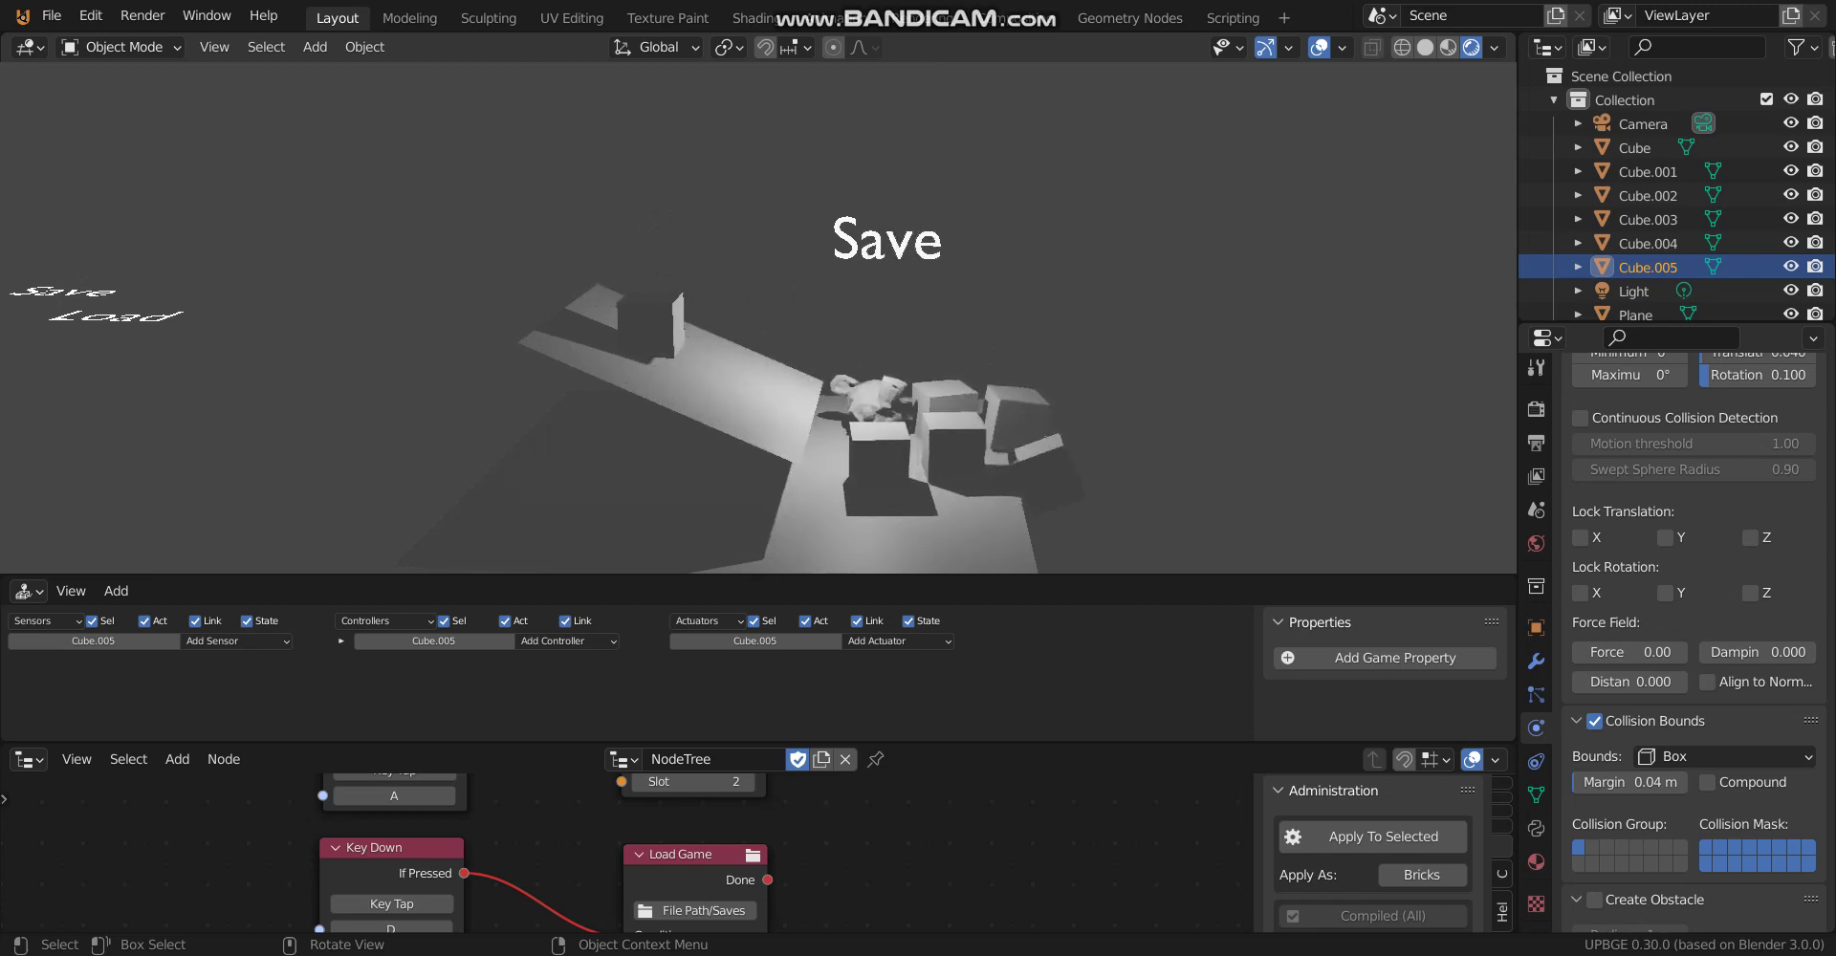
key(d)
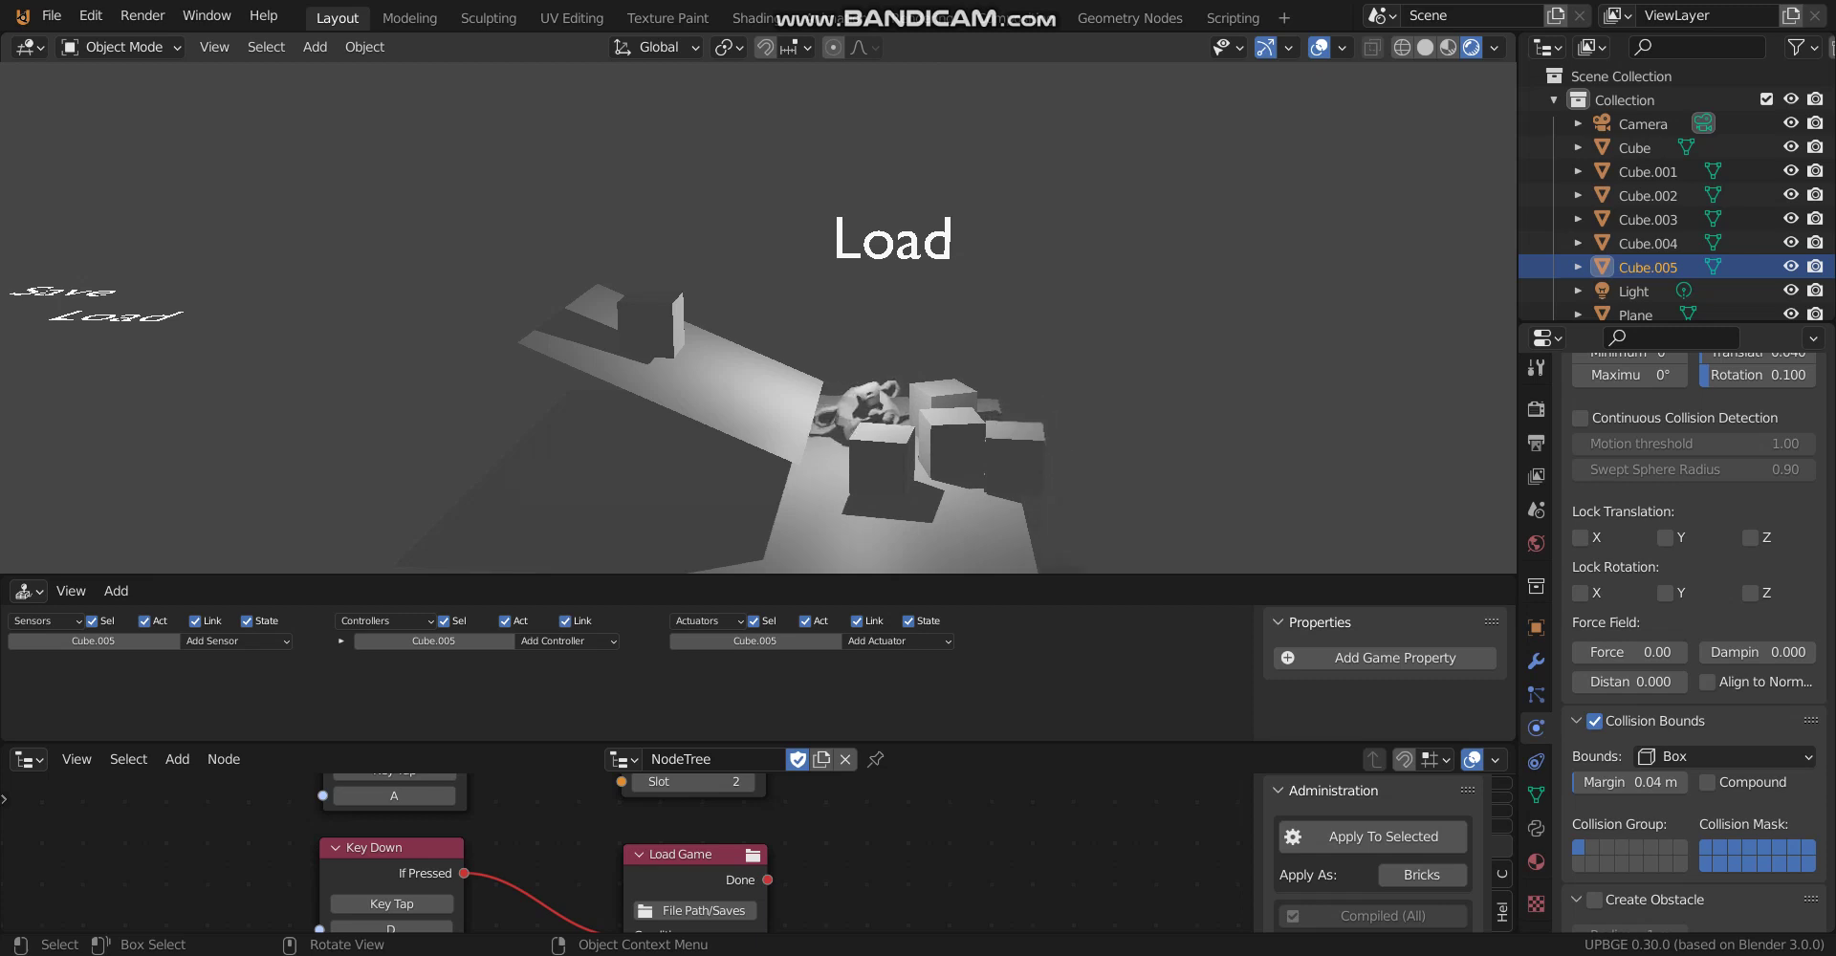
key(Escape)
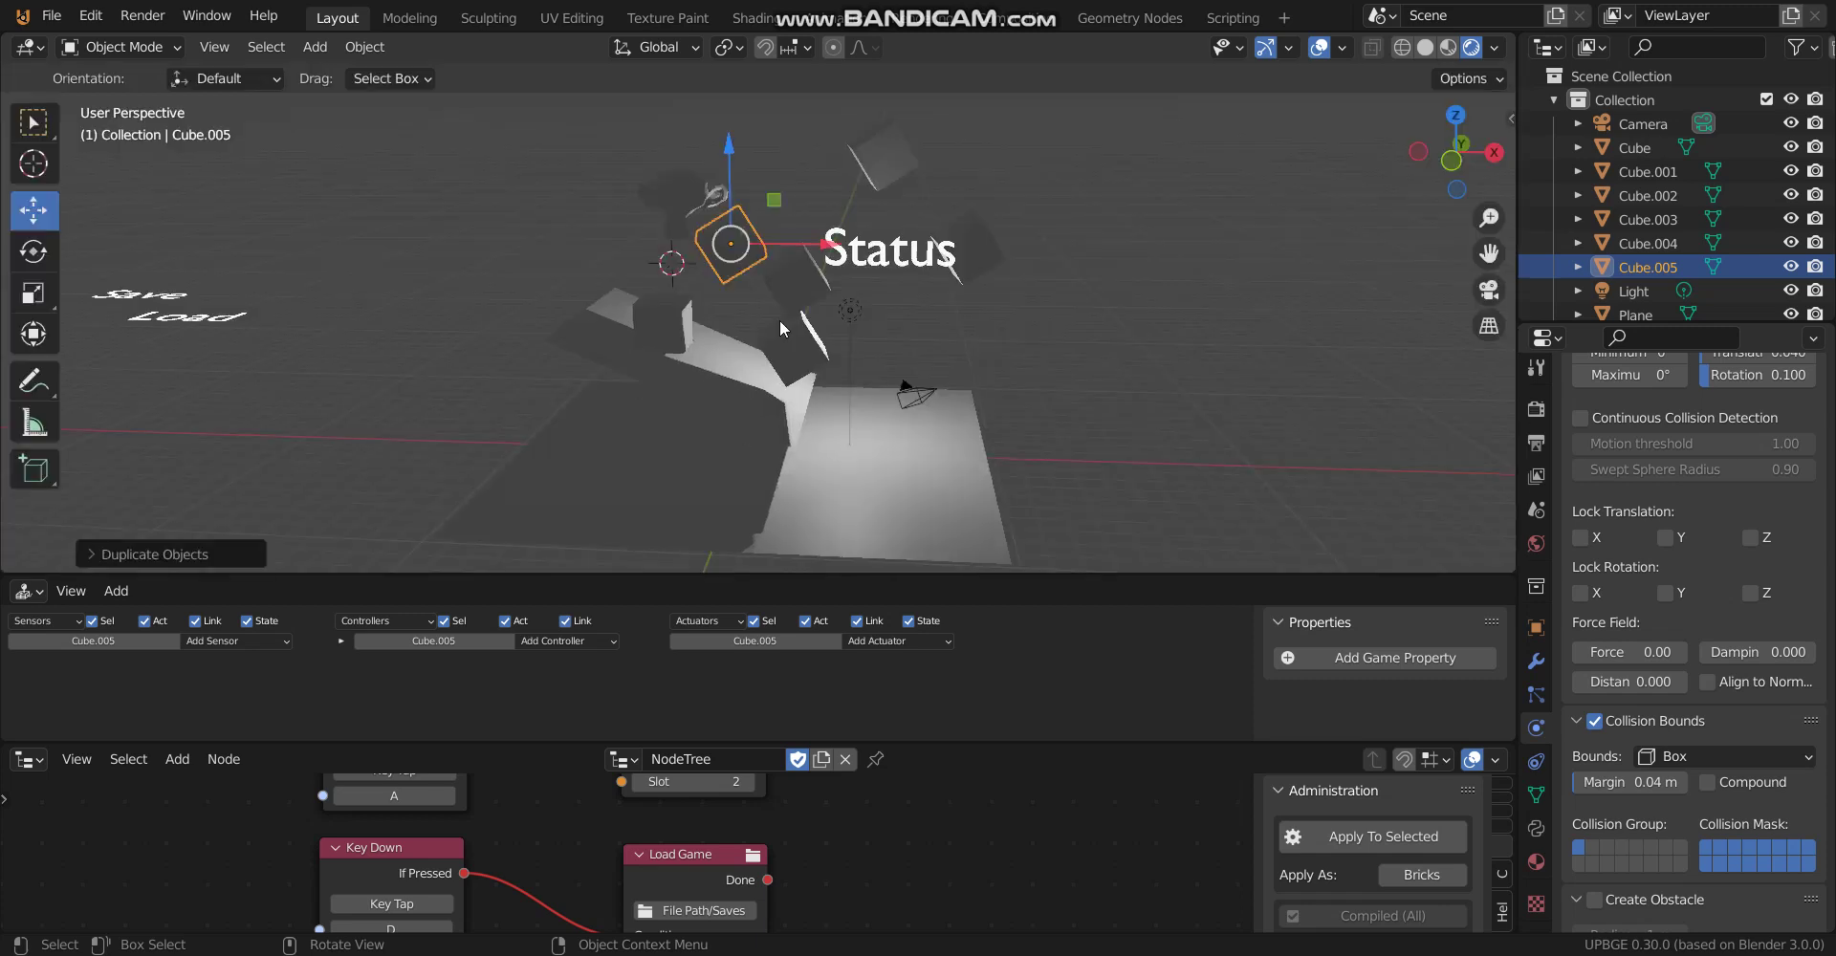
Give the original cube on the ramp an Always sensor linked through an And controller to a Simple Motion actuator
click(658, 324)
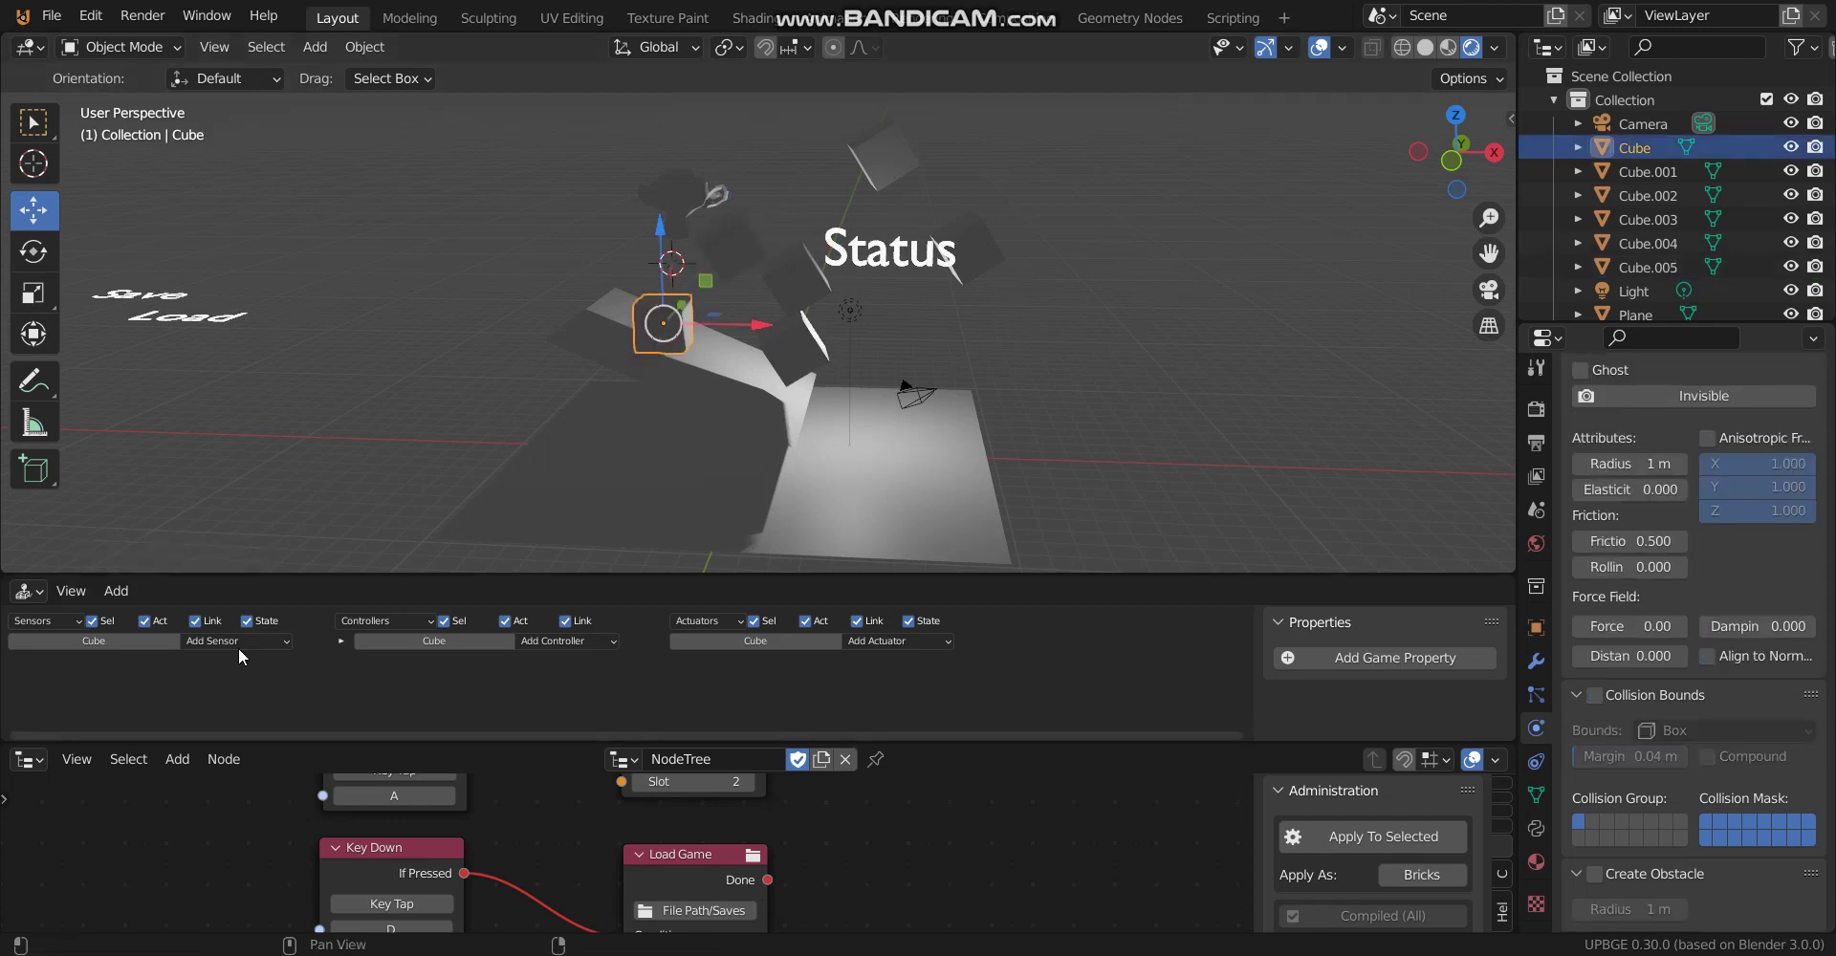
click(238, 641)
click(227, 676)
click(880, 642)
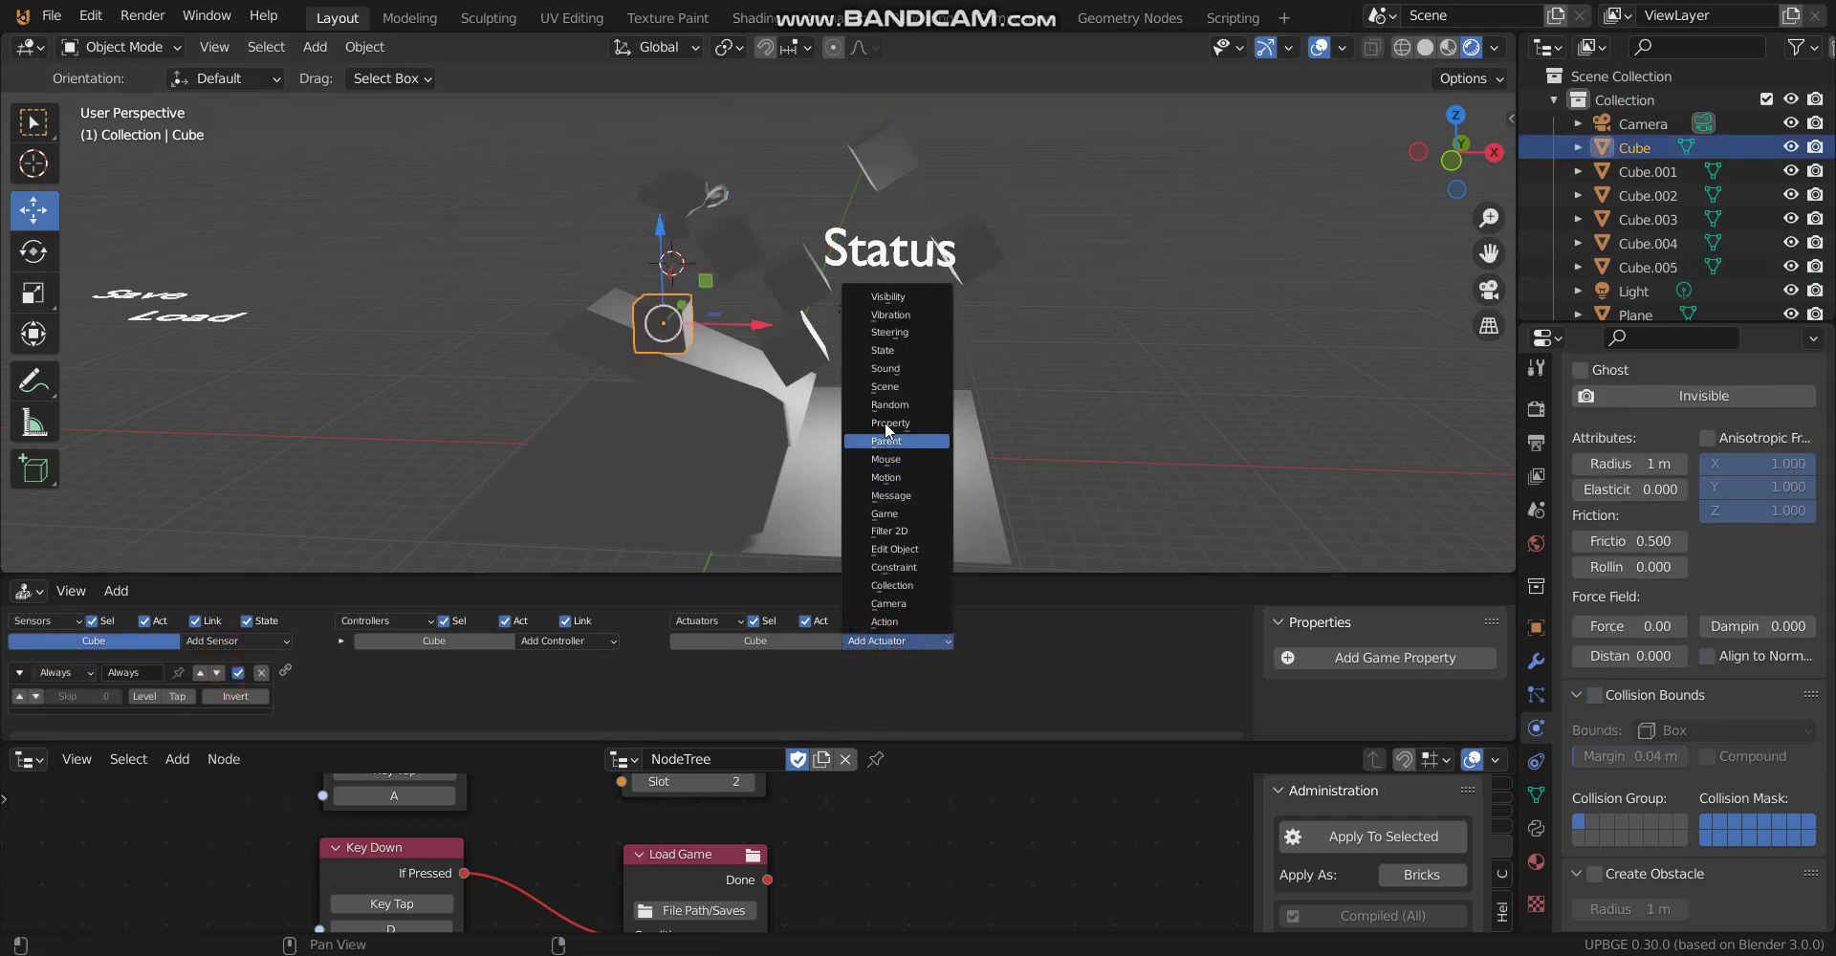
click(901, 495)
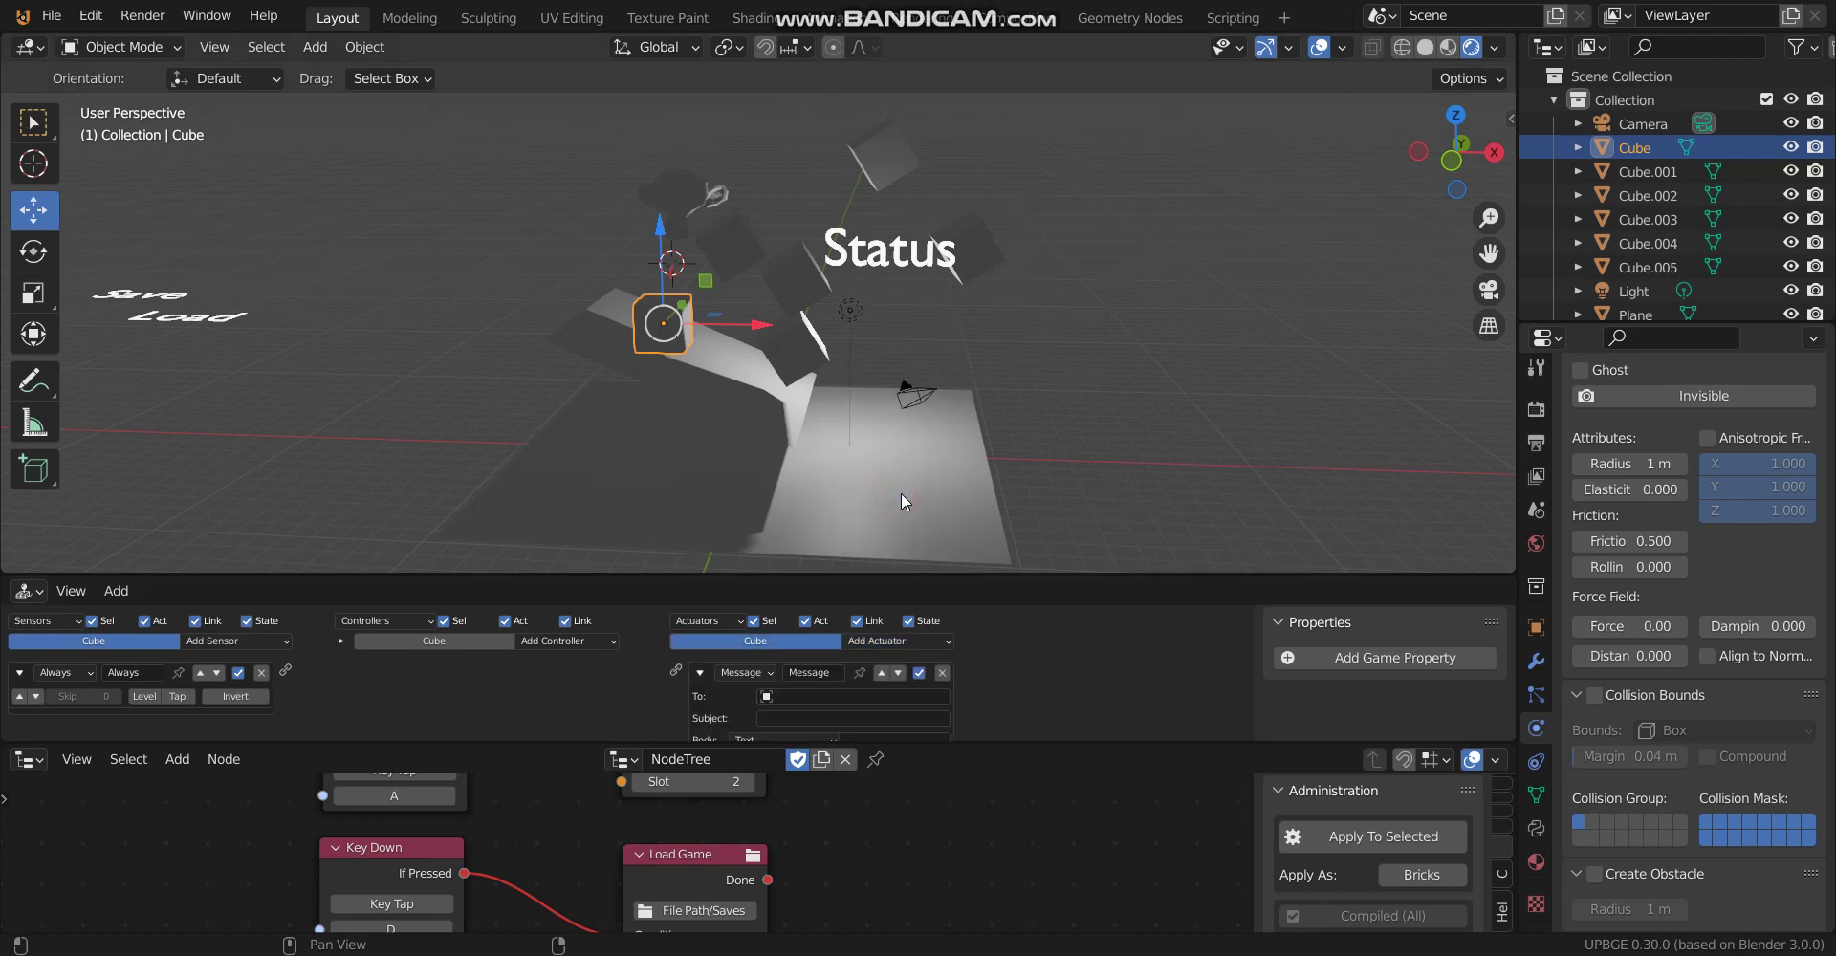
click(934, 642)
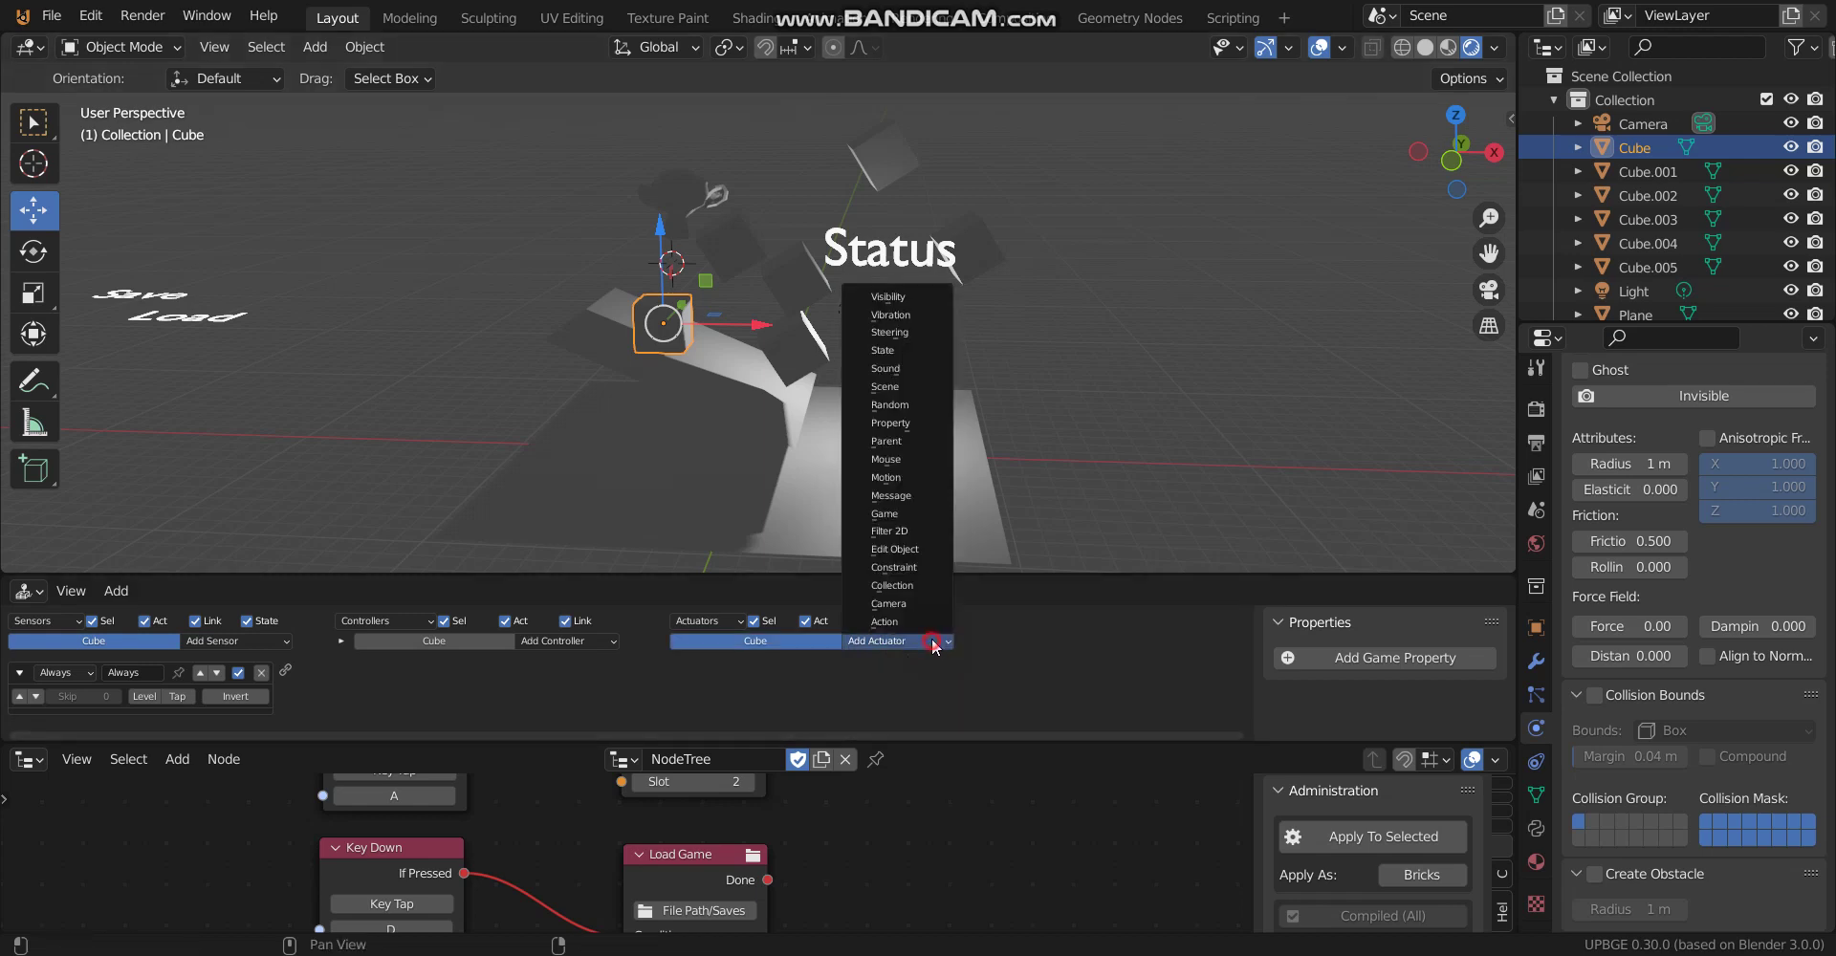
click(904, 477)
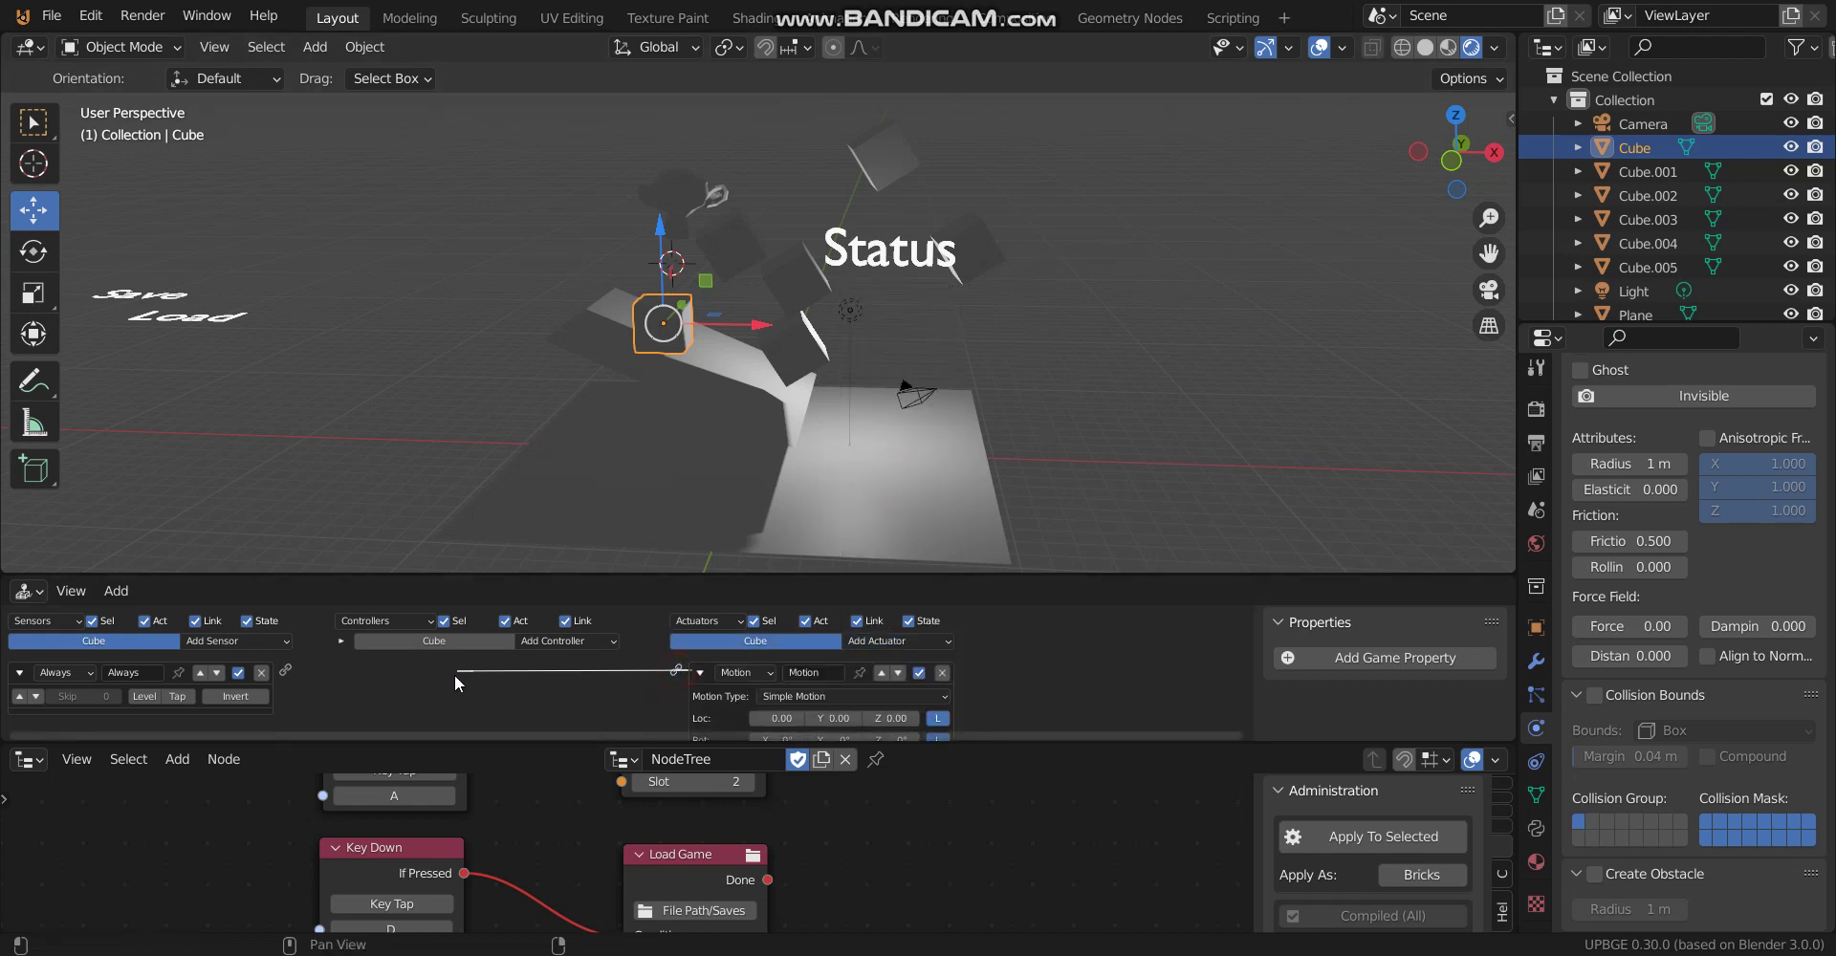
drag(297, 665, 287, 670)
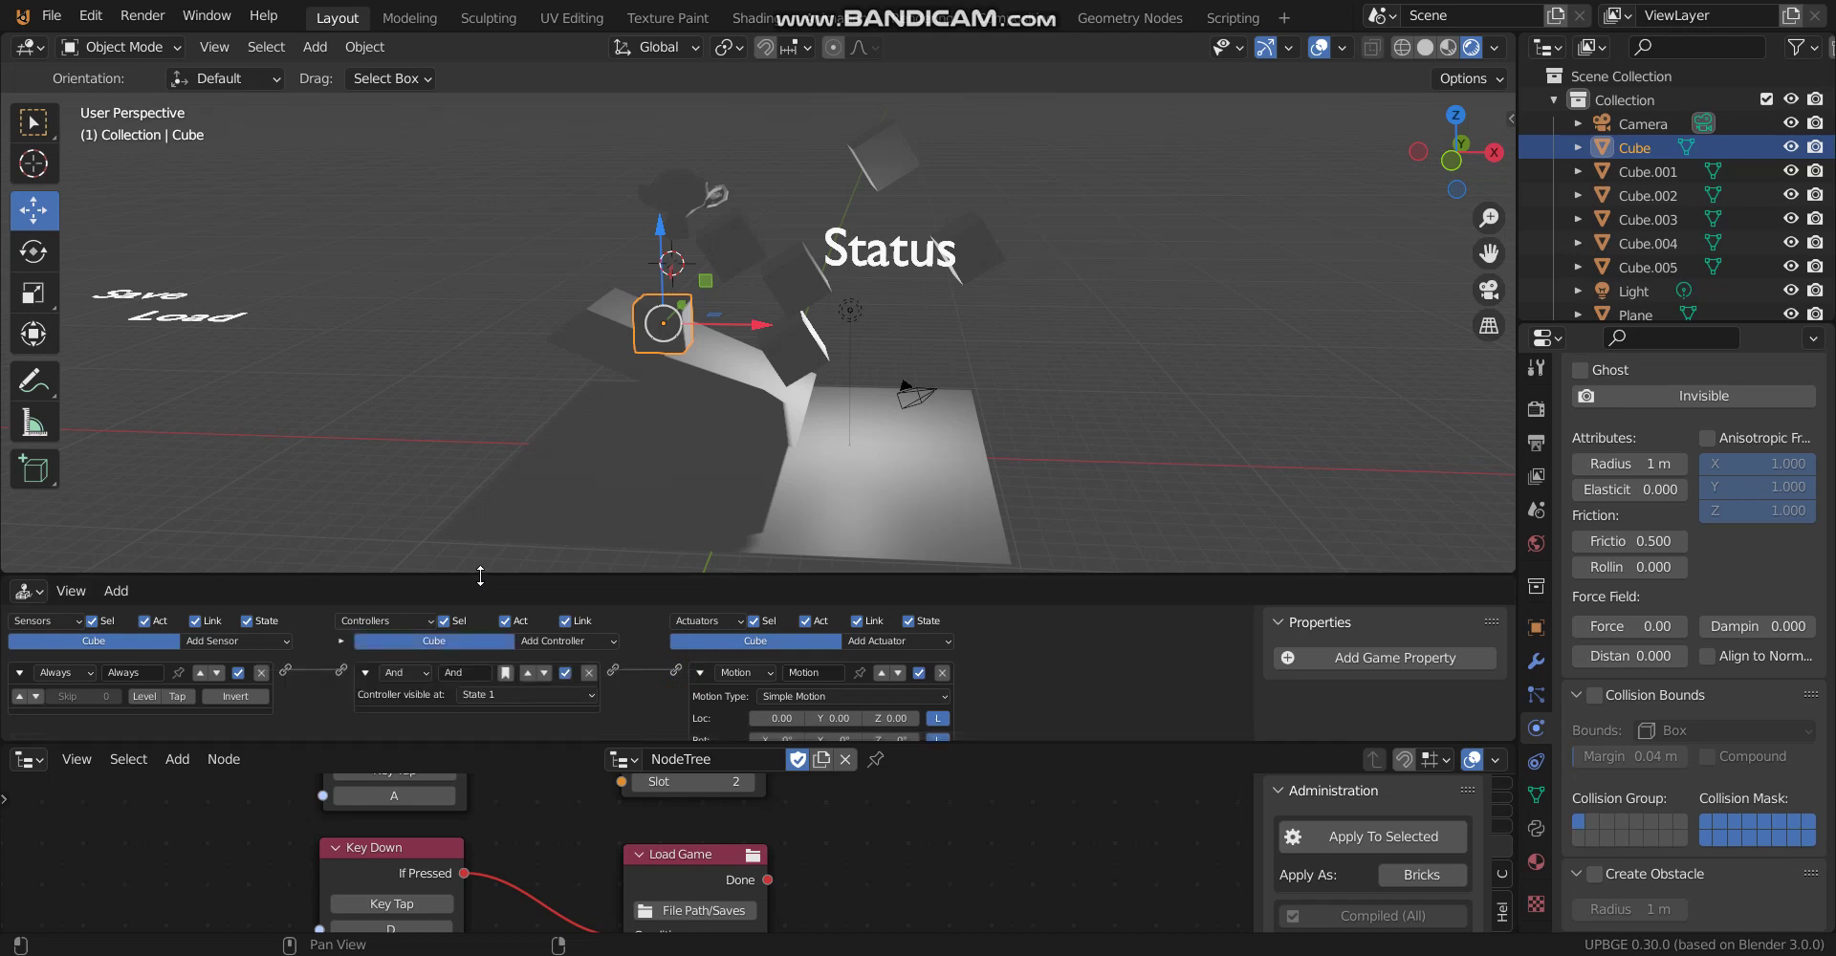
drag(483, 575, 495, 528)
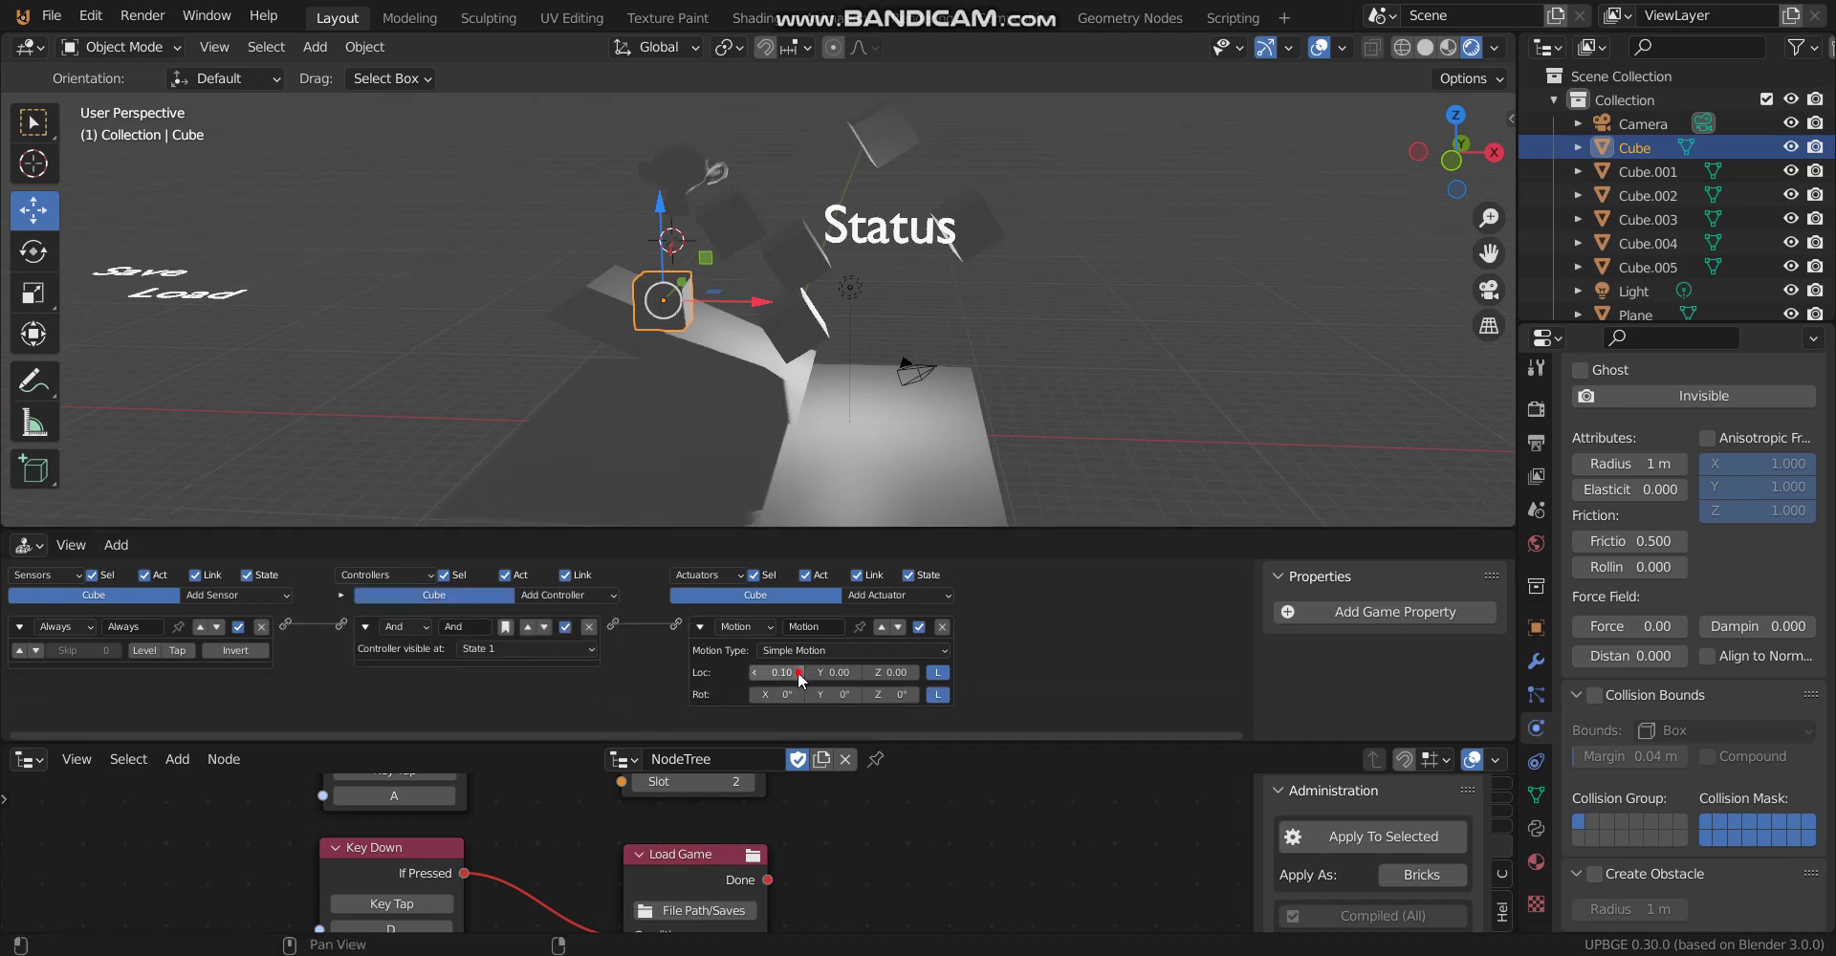
Set the Motion actuator's X location to 0.20 and test save and load in a game run
click(800, 672)
key(p)
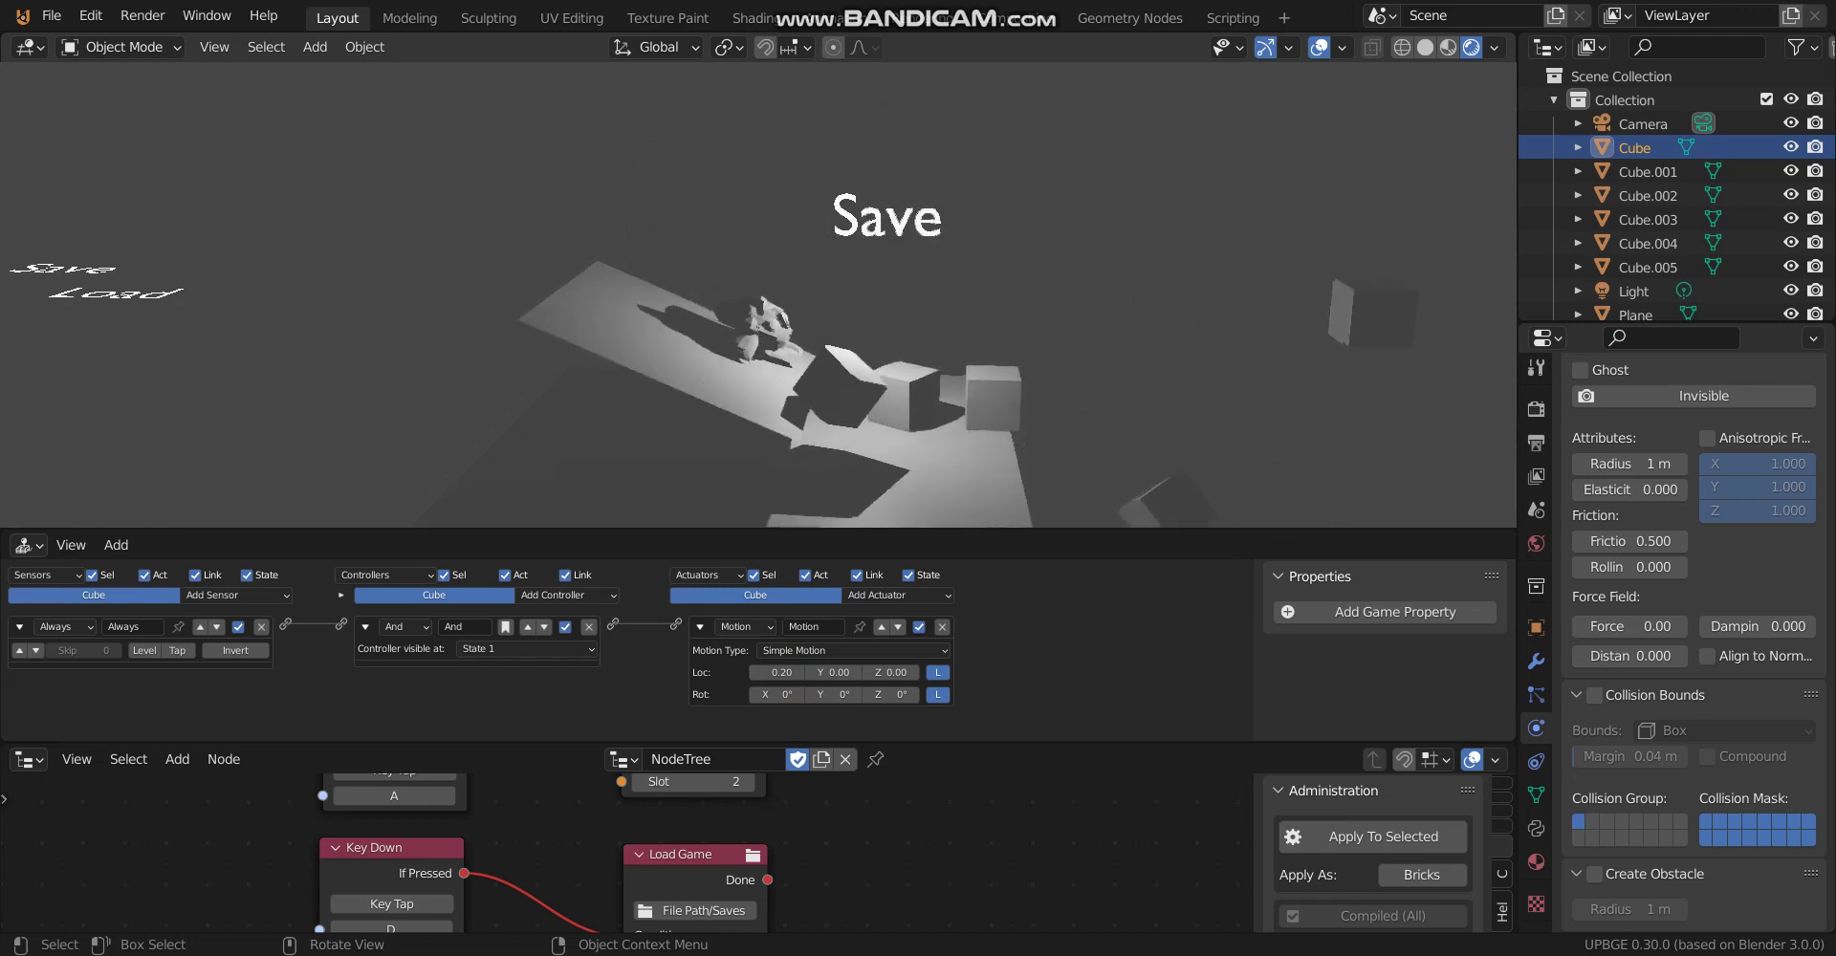
key(d)
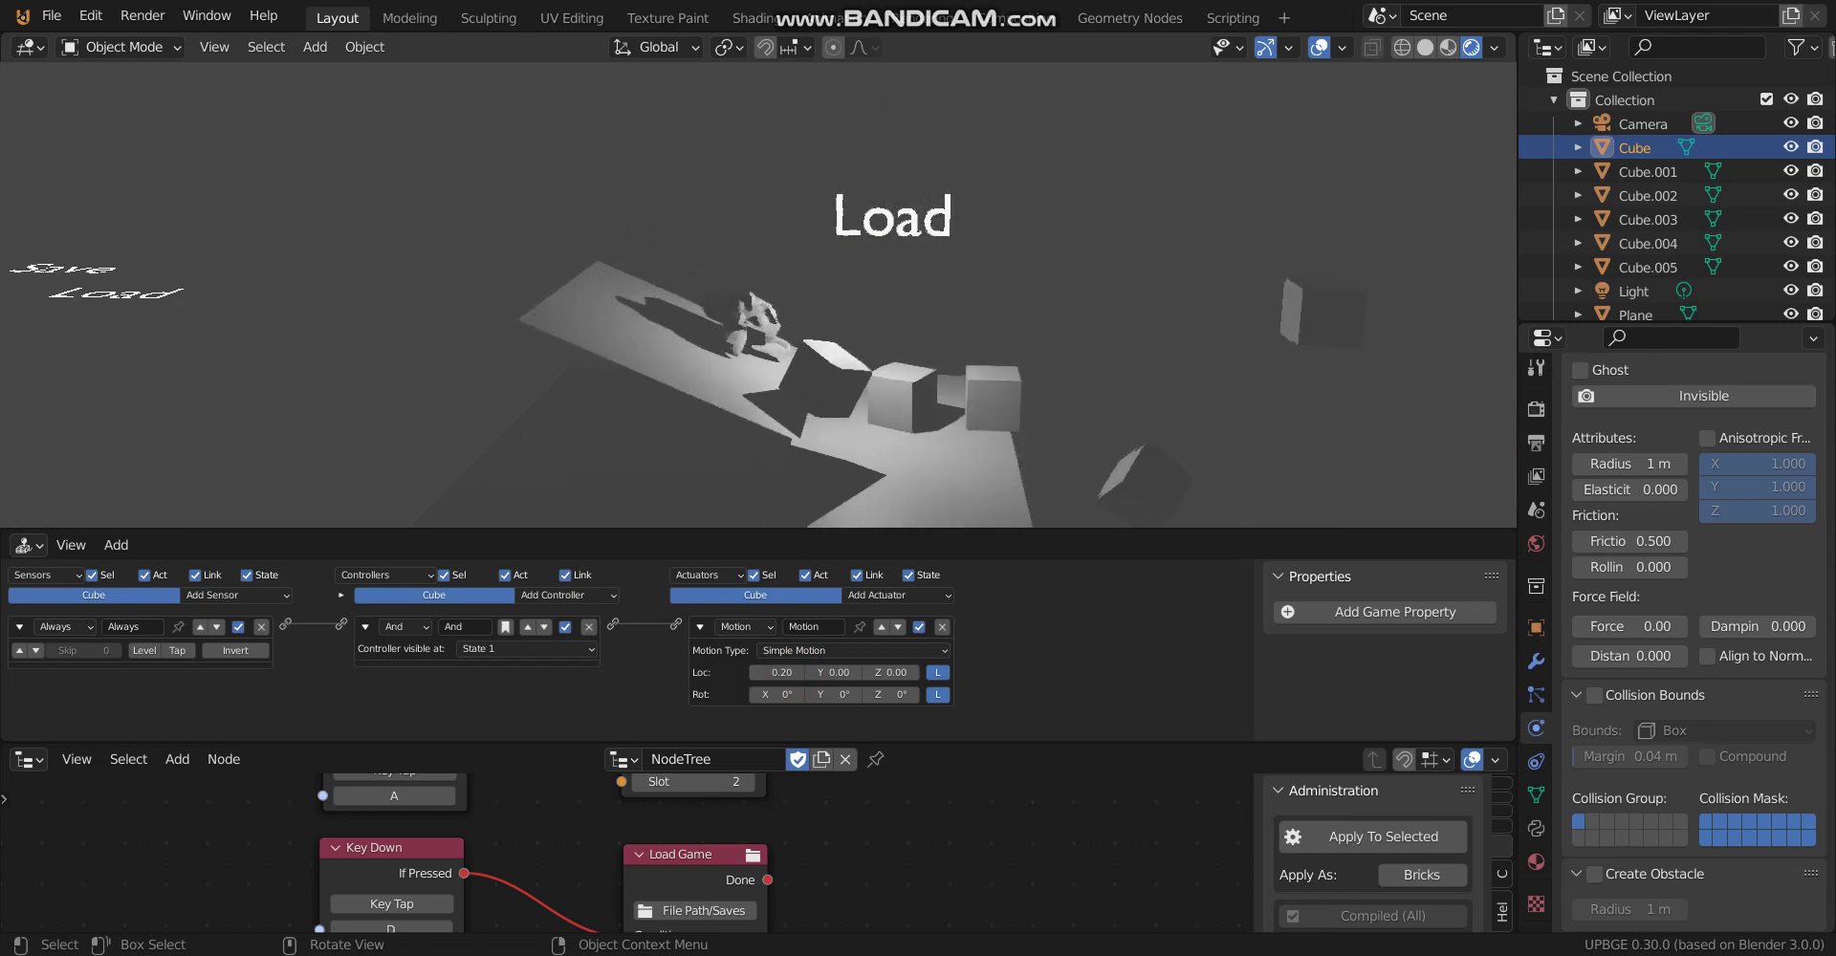
key(Escape)
Set the Motion actuator's X location to 0.10 and test repeated saving and loading in a game run
click(755, 676)
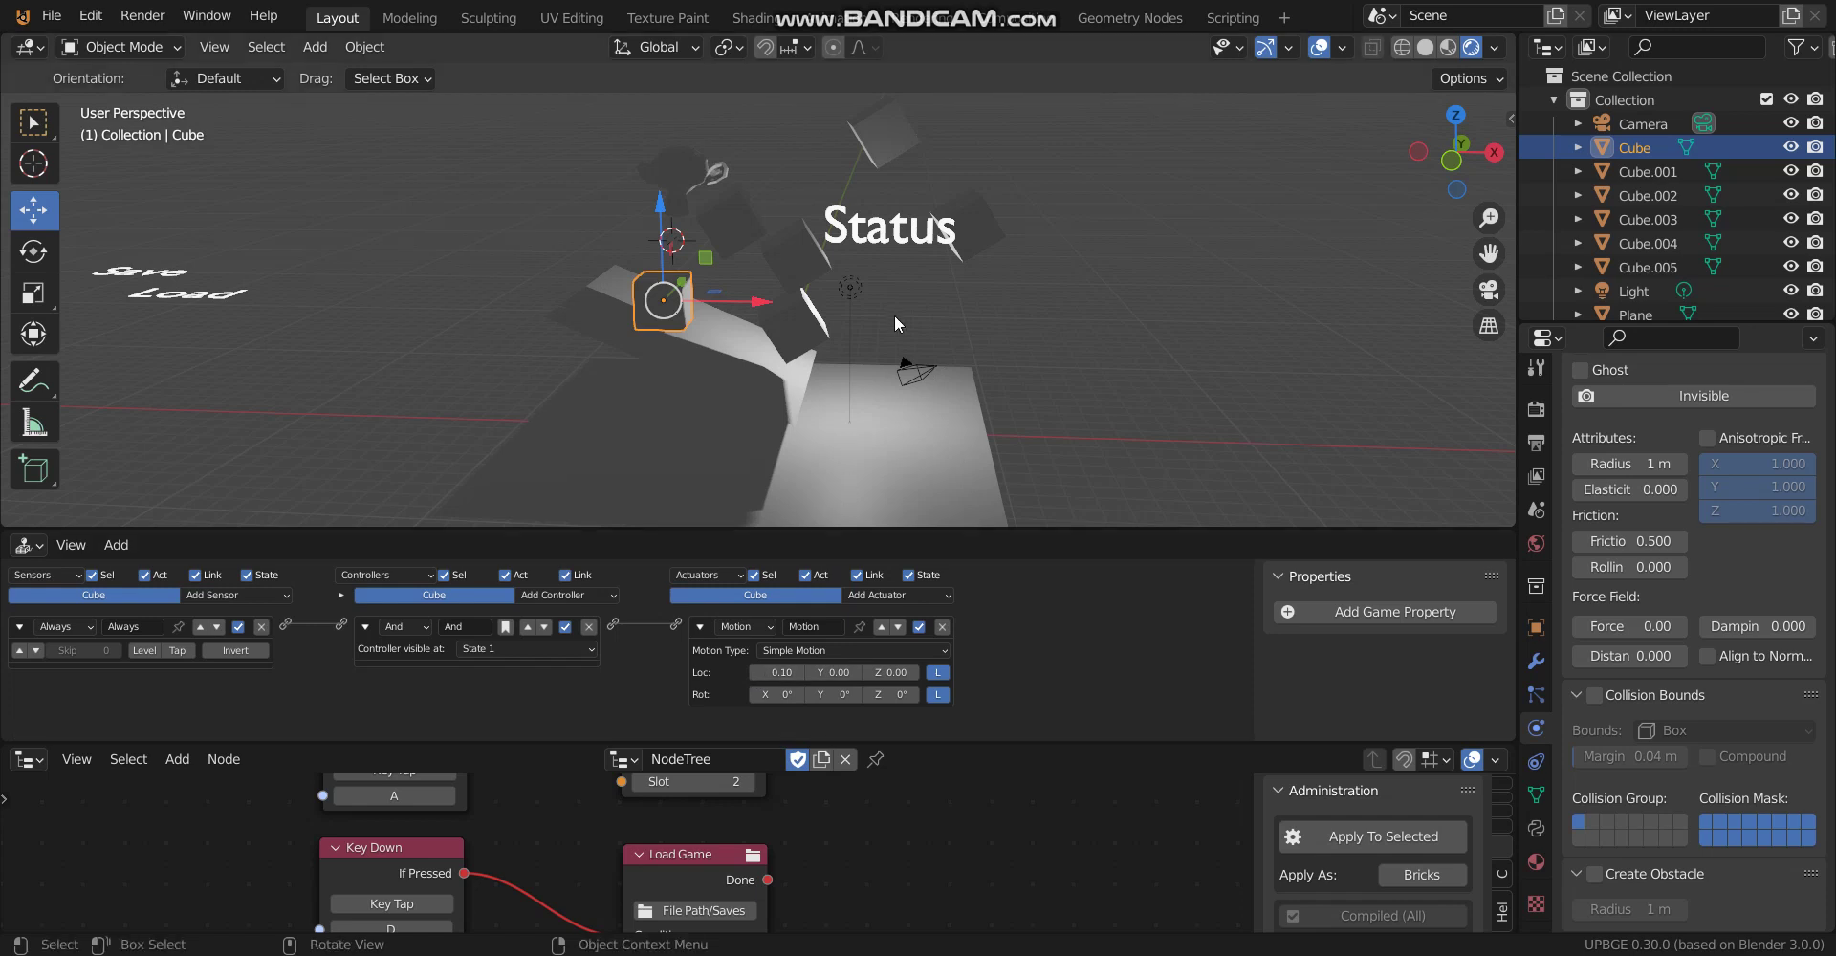
key(p)
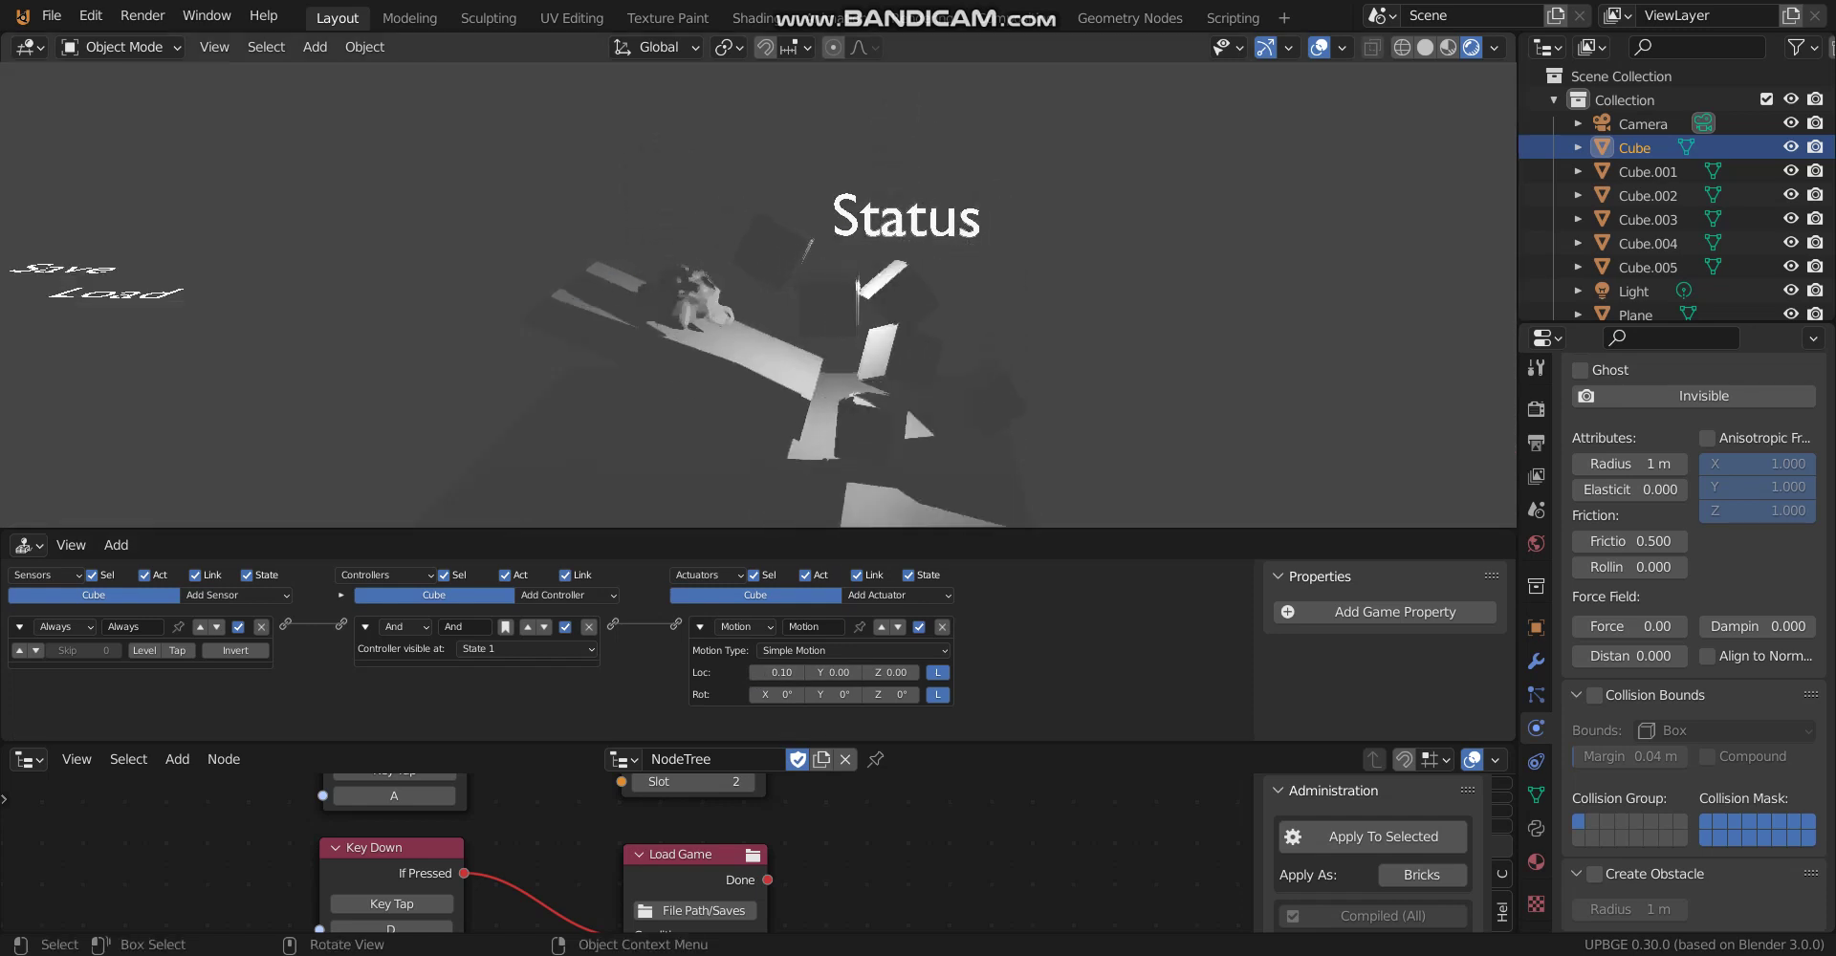
key(a)
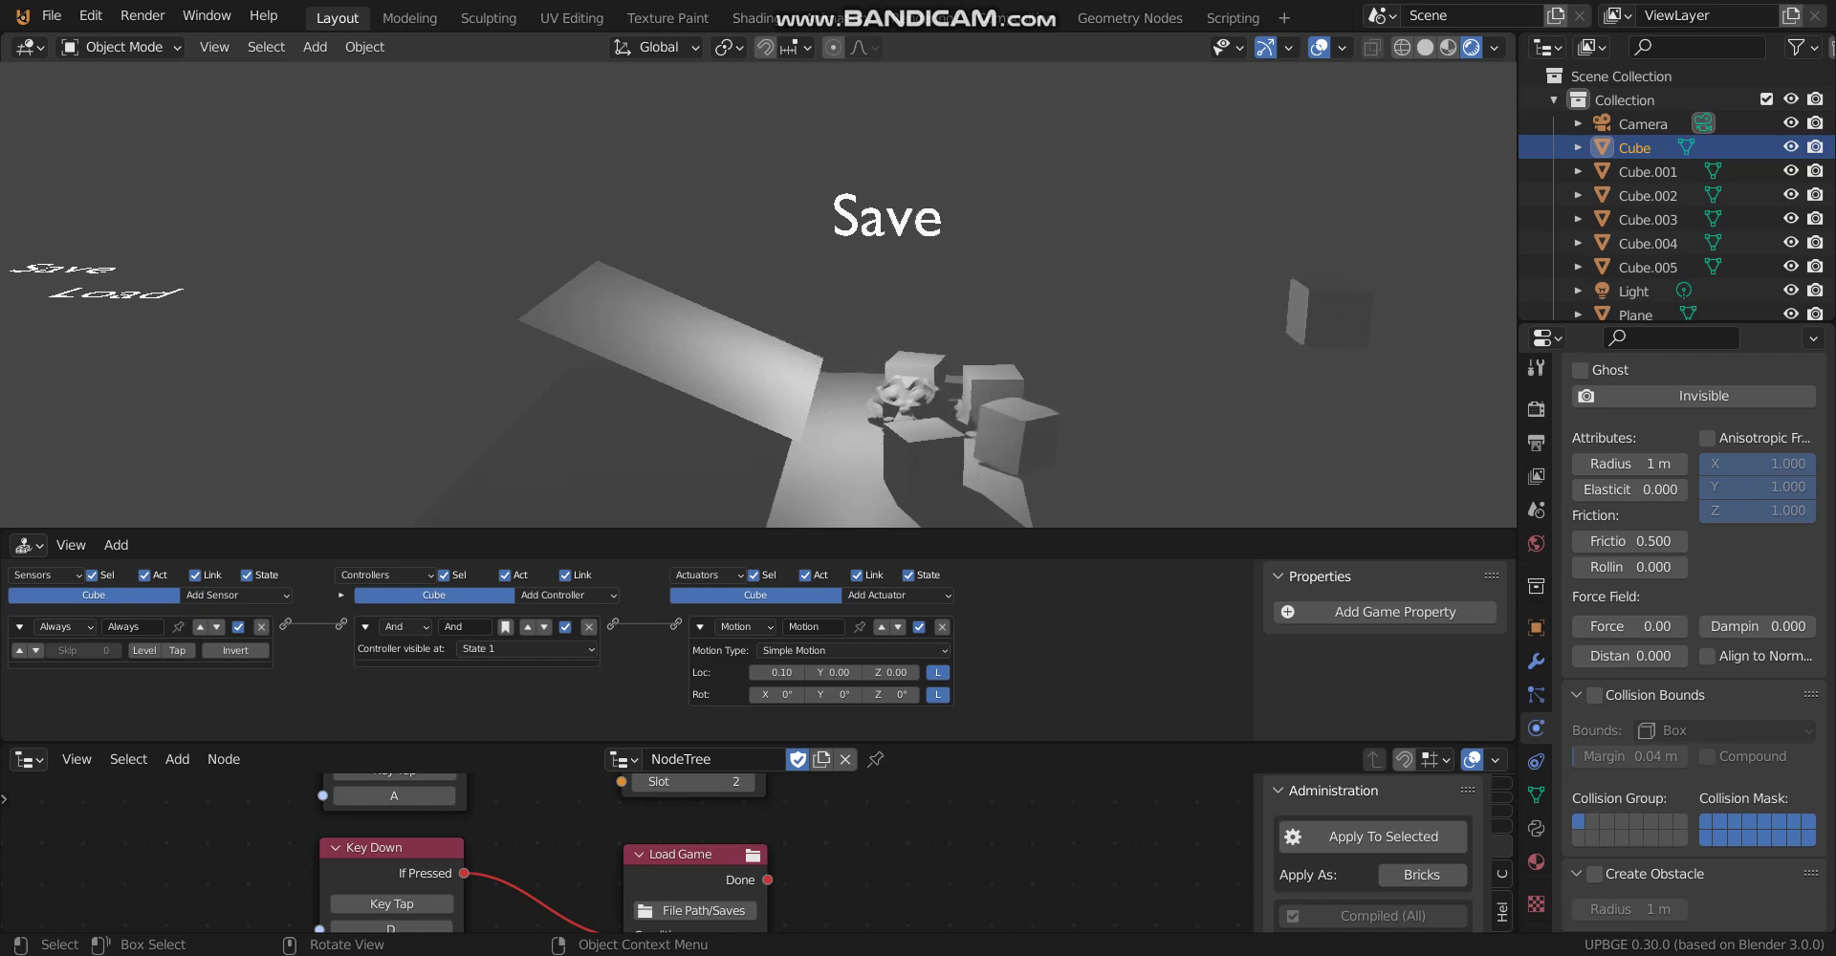
key(d)
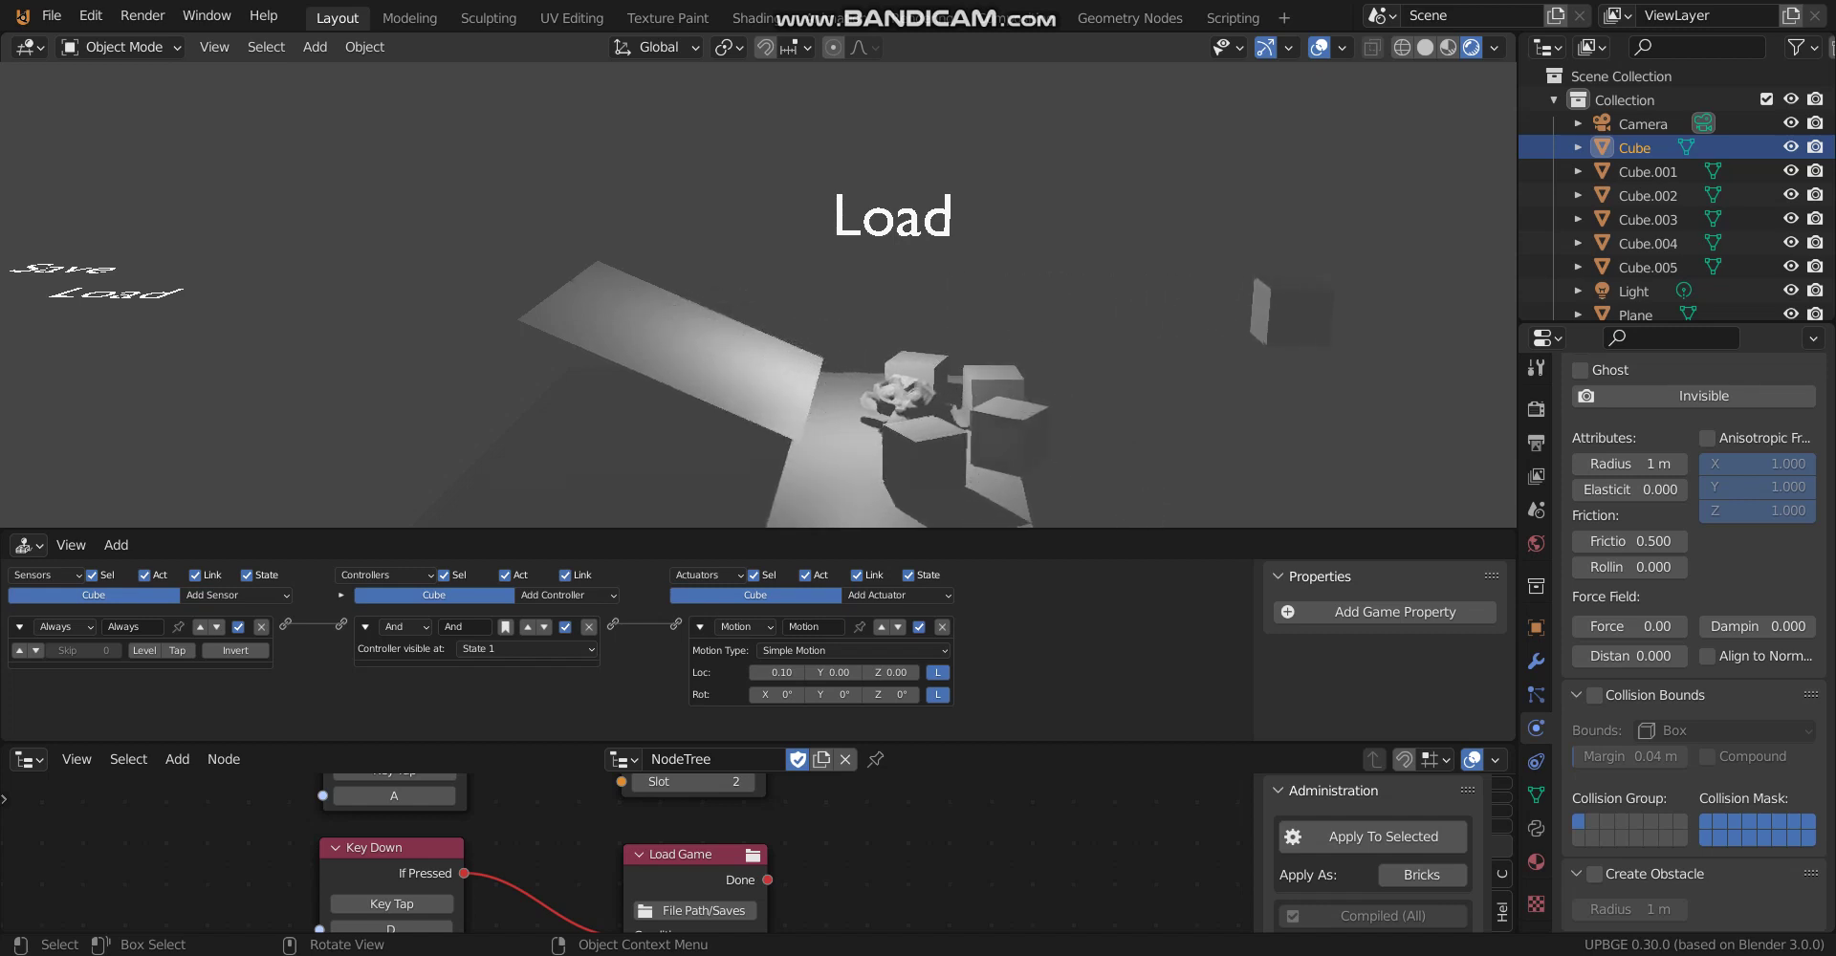
key(a)
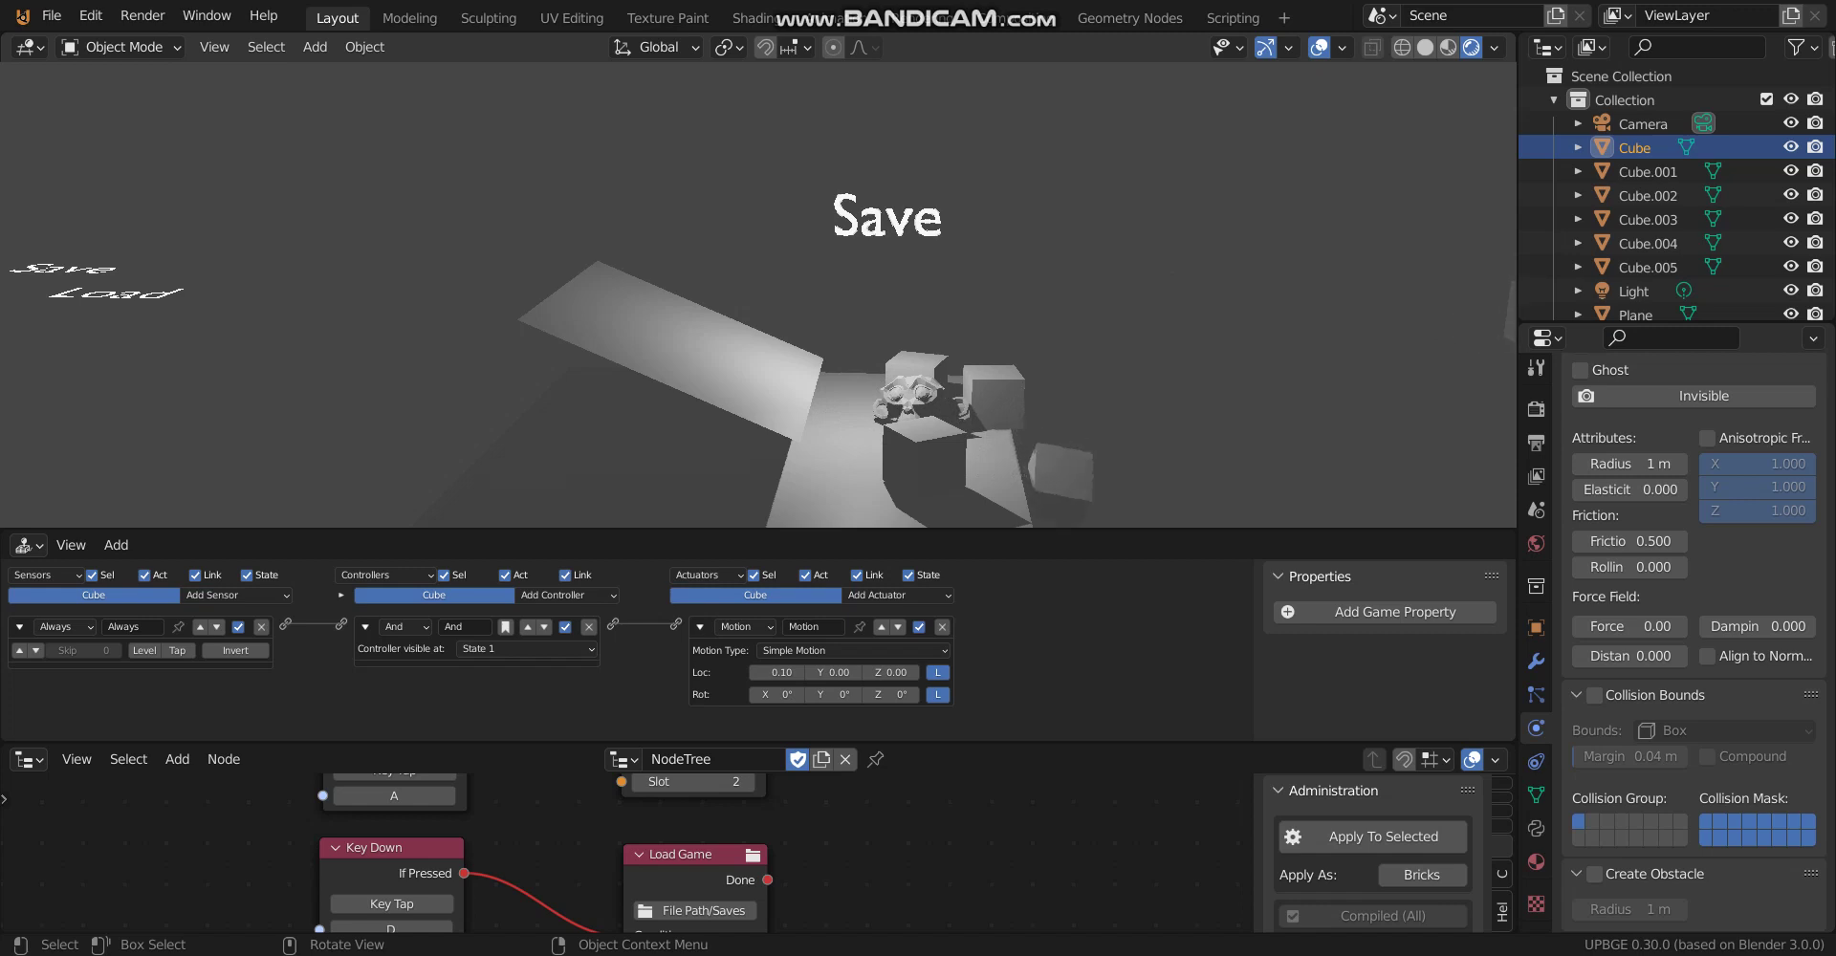
key(d)
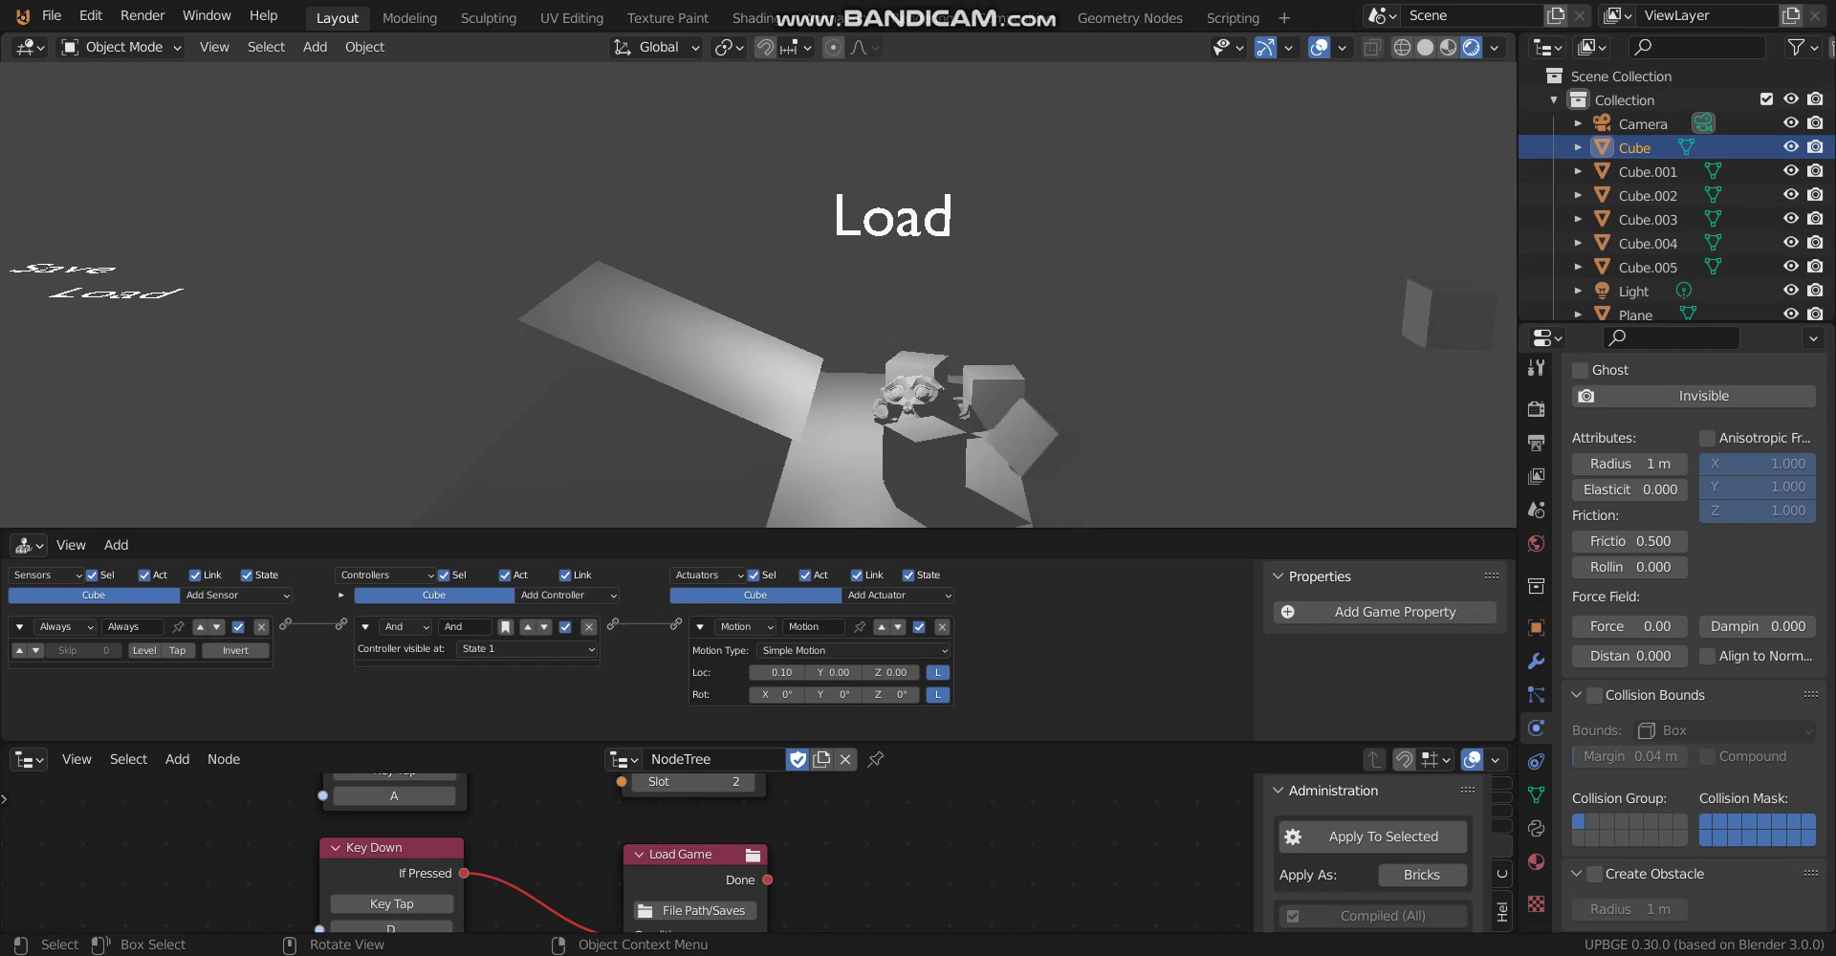
key(Escape)
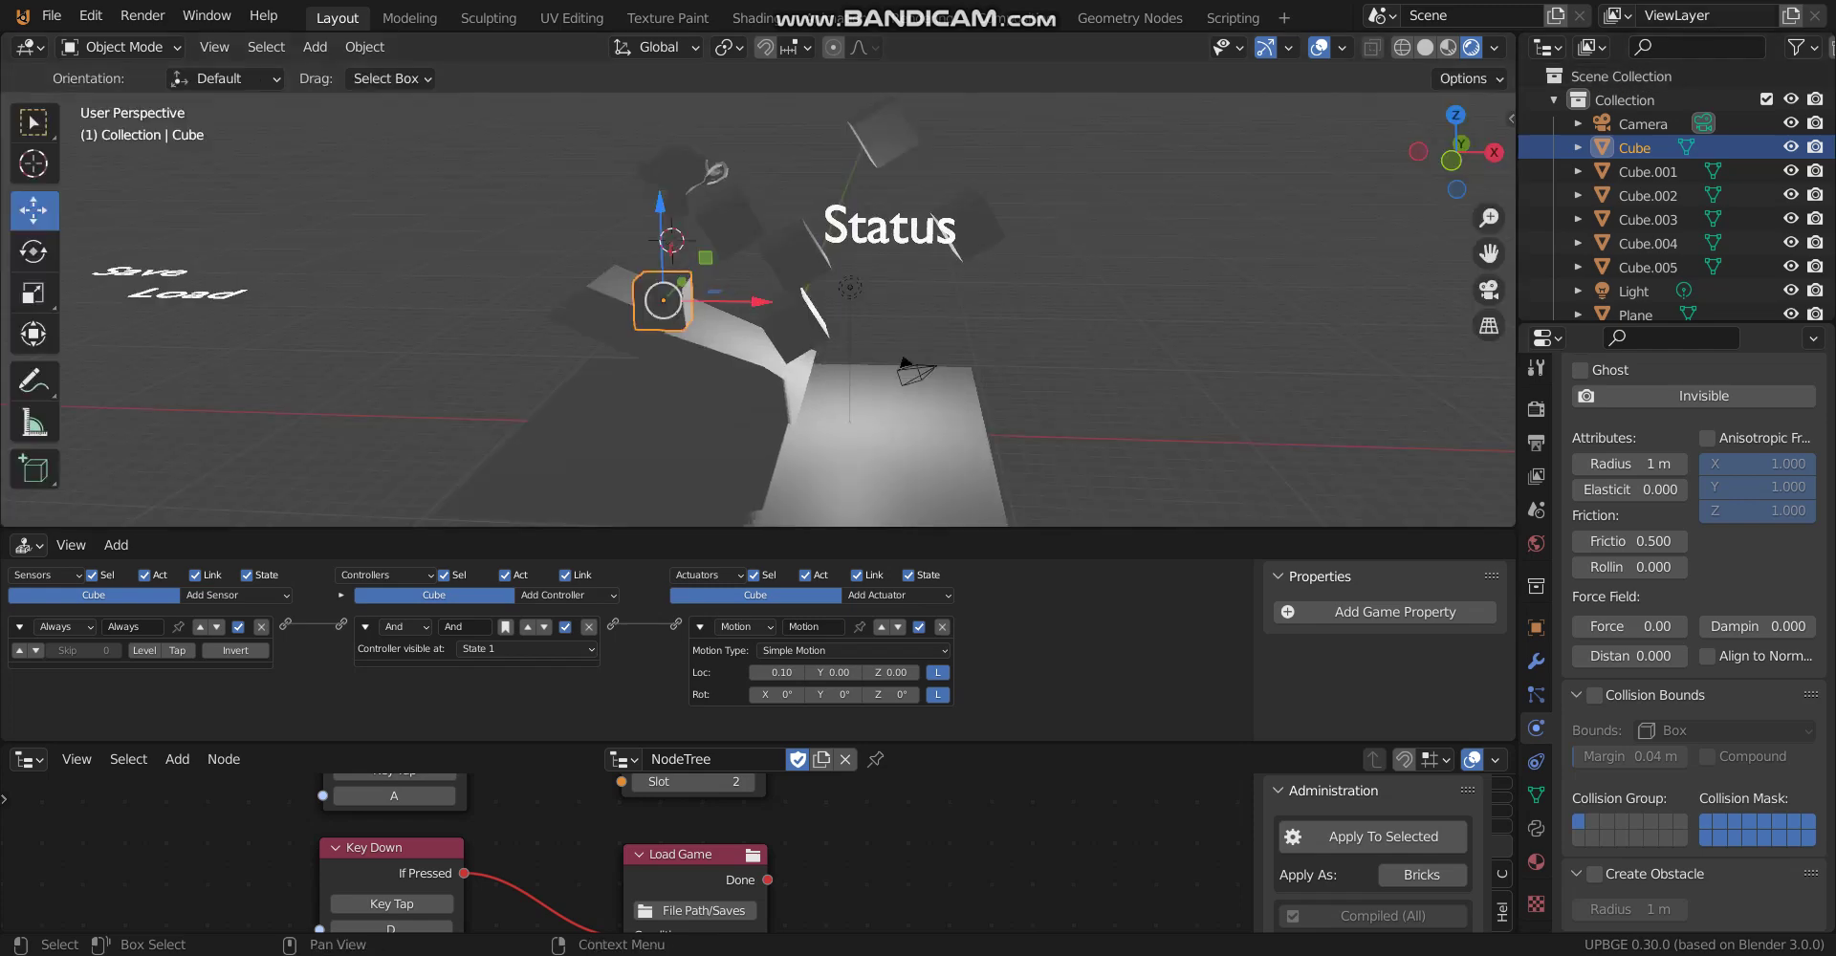